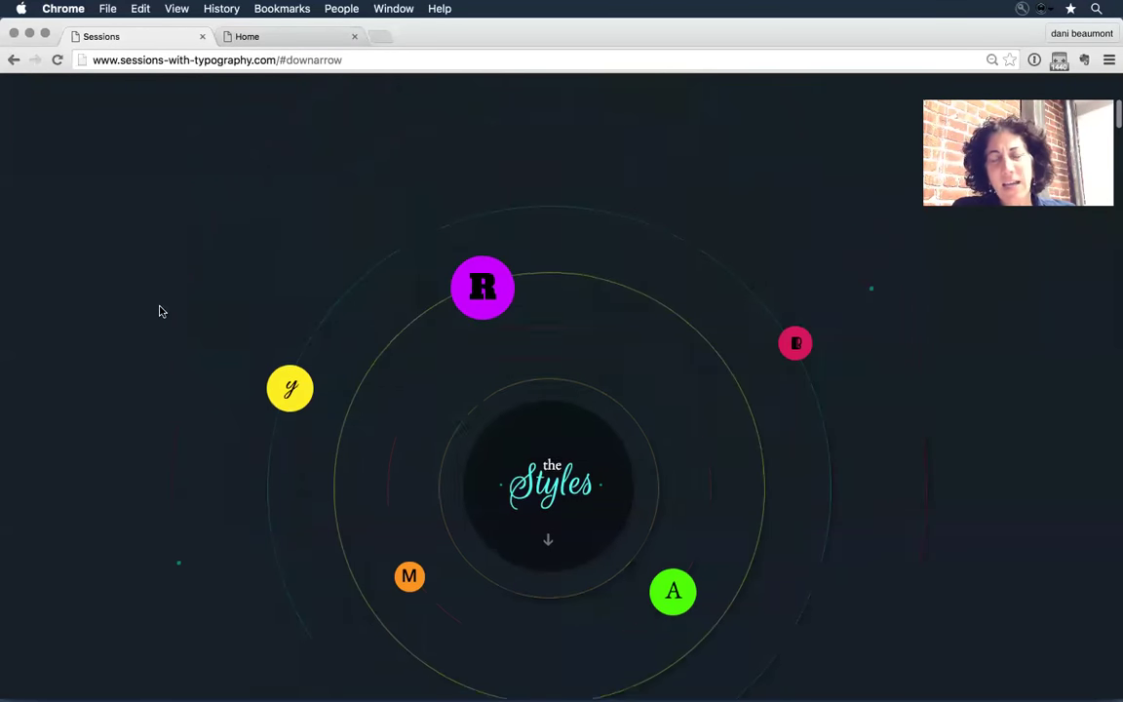
Look over the Styles and Serif sections of the typography site and jump to its credits section
{"action": "scroll", "coordinate": [161, 311], "scroll_direction": "down", "scroll_amount": 5}
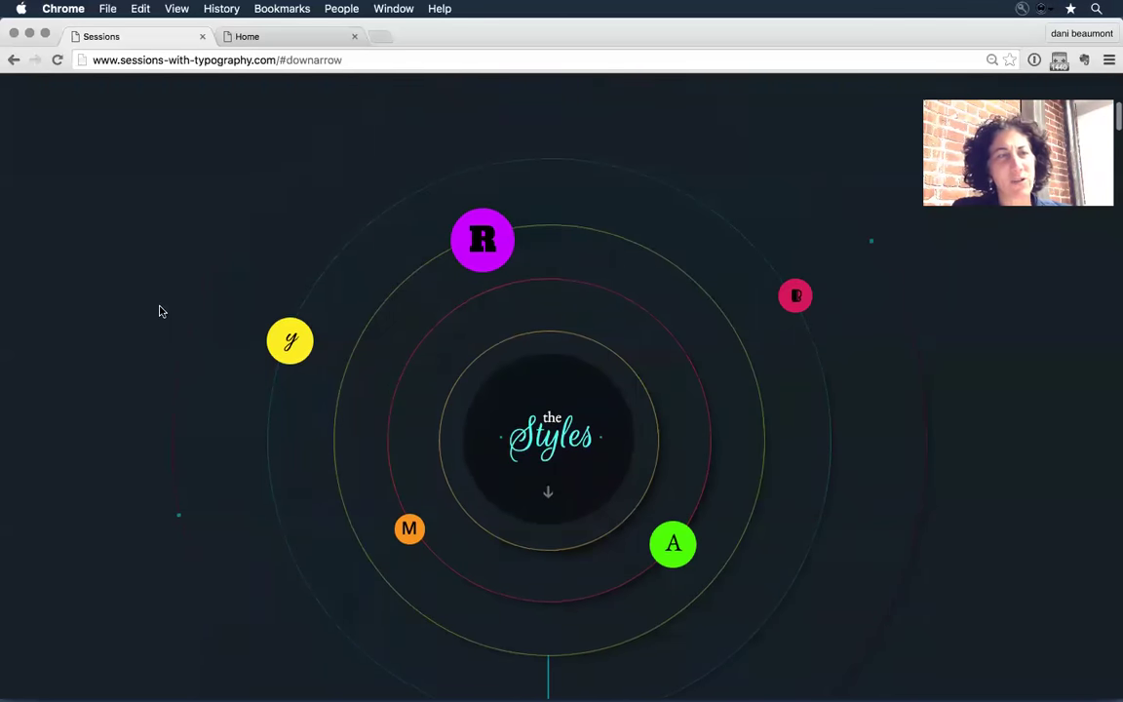
{"action": "scroll", "coordinate": [162, 311], "scroll_direction": "down", "scroll_amount": 6}
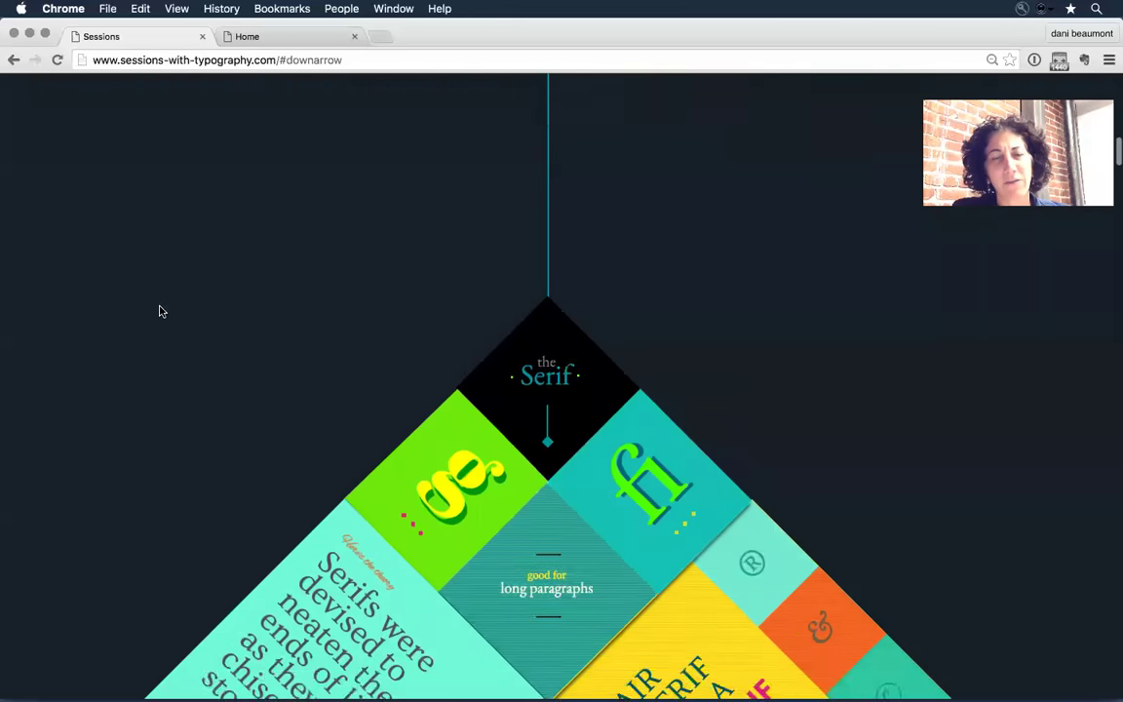
{"action": "left_click", "coordinate": [1062, 646]}
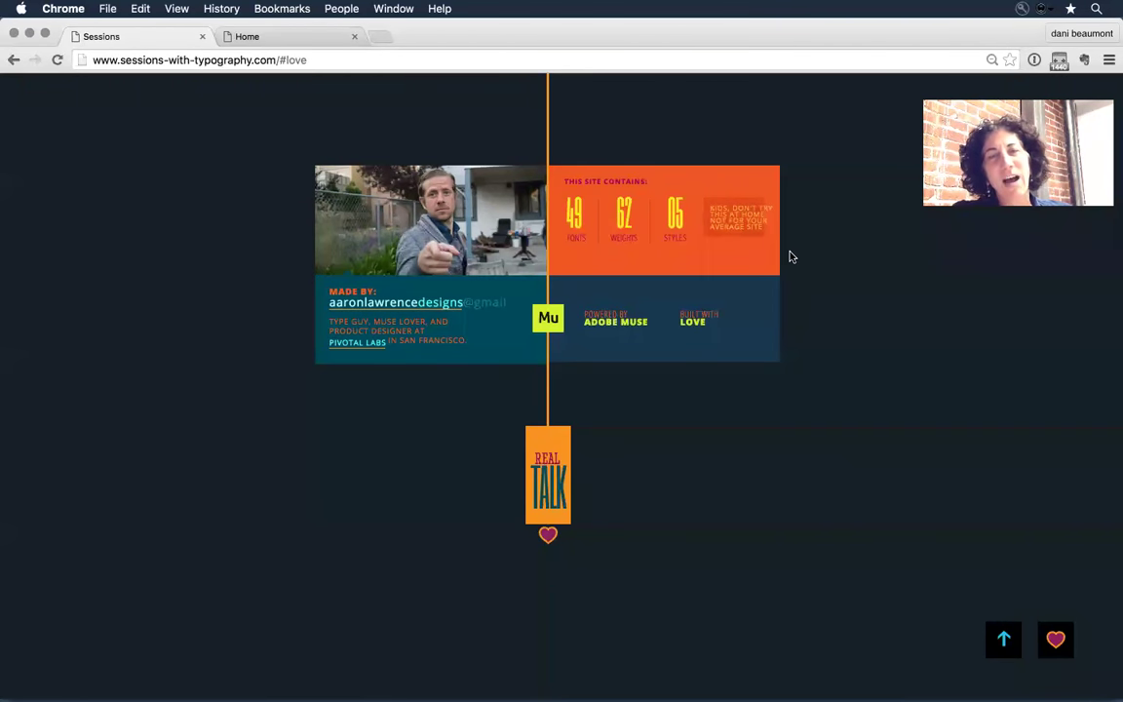
Examine the Theme section and the scrolling effect in the circular Slab section, working back up from the credits
{"action": "scroll", "coordinate": [791, 257], "scroll_direction": "up", "scroll_amount": 5}
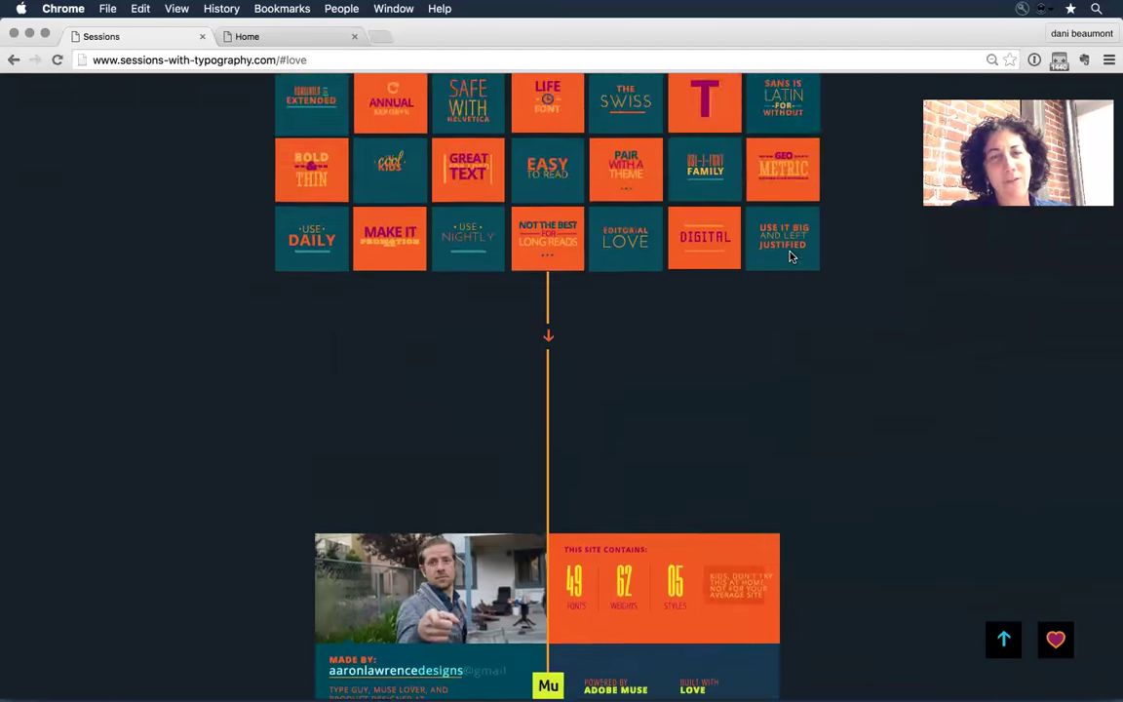
{"action": "scroll", "coordinate": [791, 257], "scroll_direction": "up", "scroll_amount": 10}
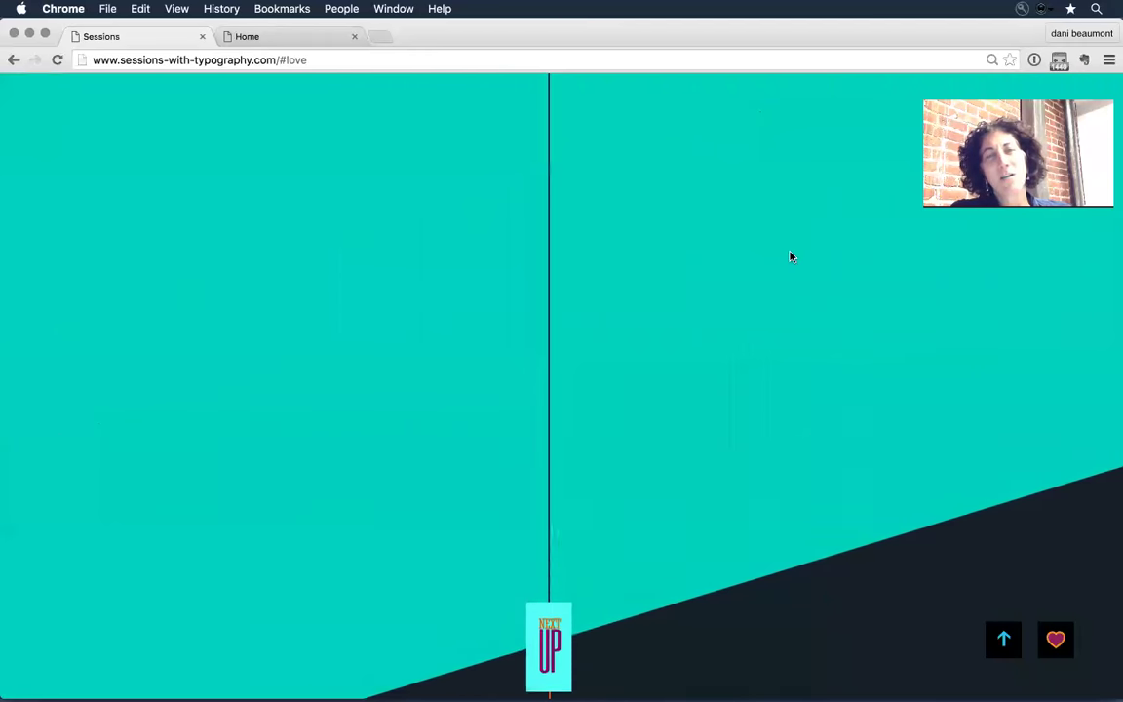
{"action": "scroll", "coordinate": [791, 257], "scroll_direction": "up", "scroll_amount": 10}
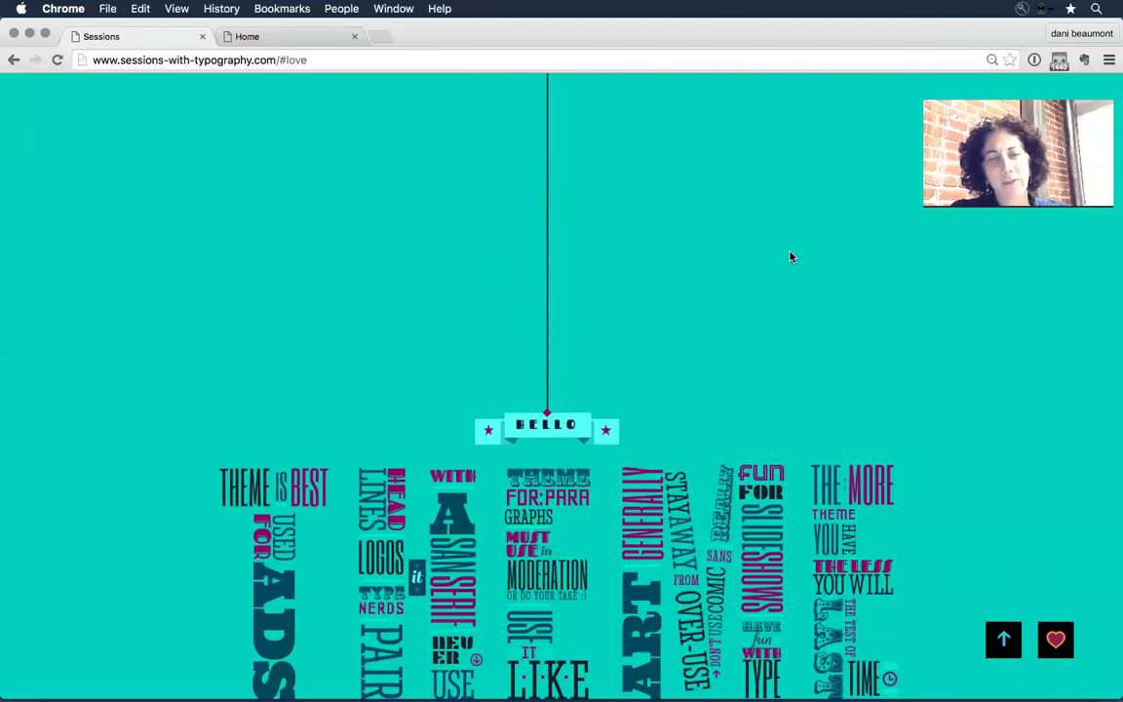
{"action": "scroll", "coordinate": [795, 234], "scroll_direction": "down", "scroll_amount": 1}
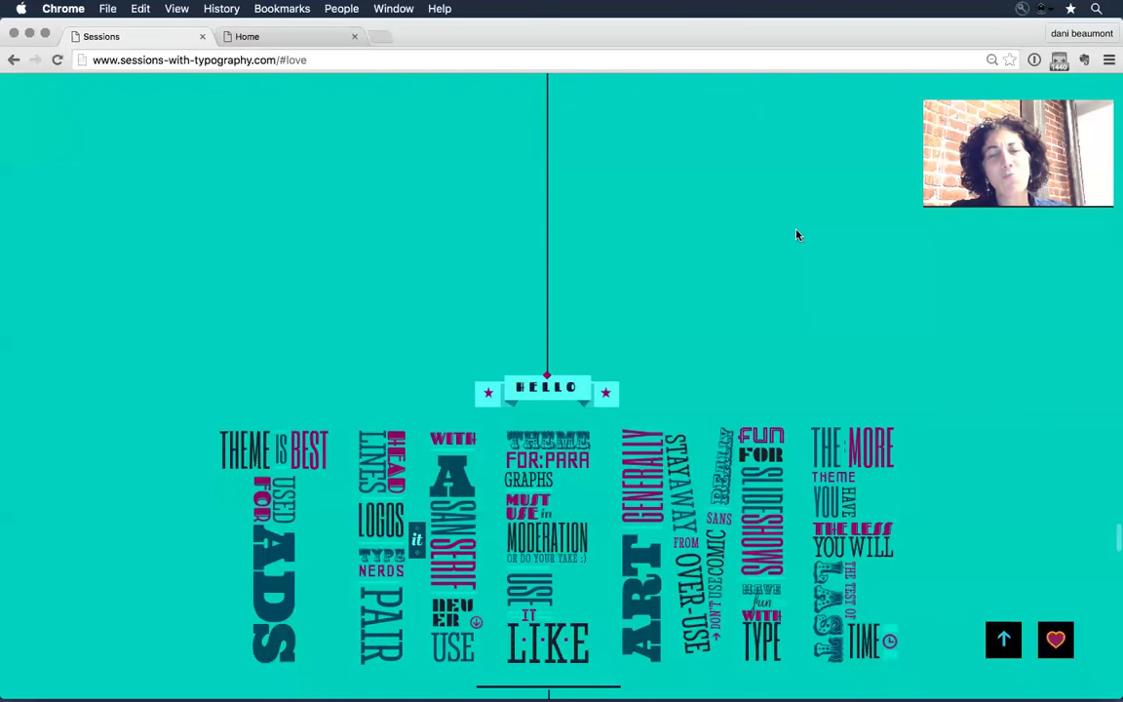
{"action": "scroll", "coordinate": [796, 234], "scroll_direction": "up", "scroll_amount": 5}
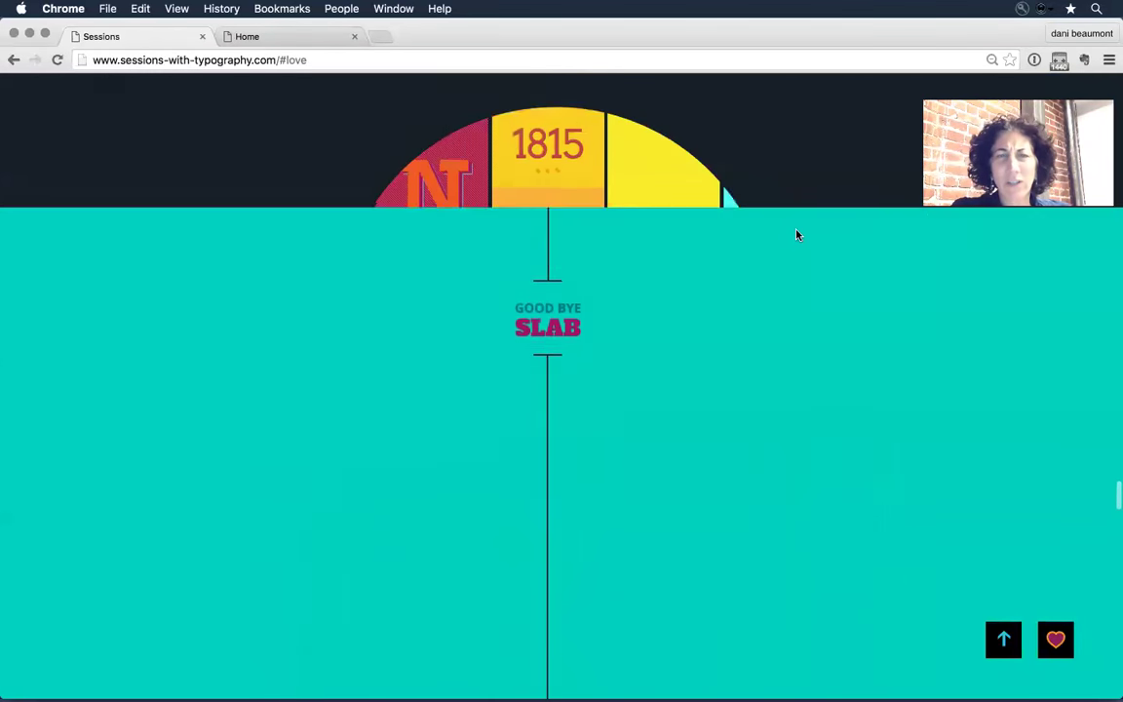
{"action": "scroll", "coordinate": [796, 234], "scroll_direction": "up", "scroll_amount": 8}
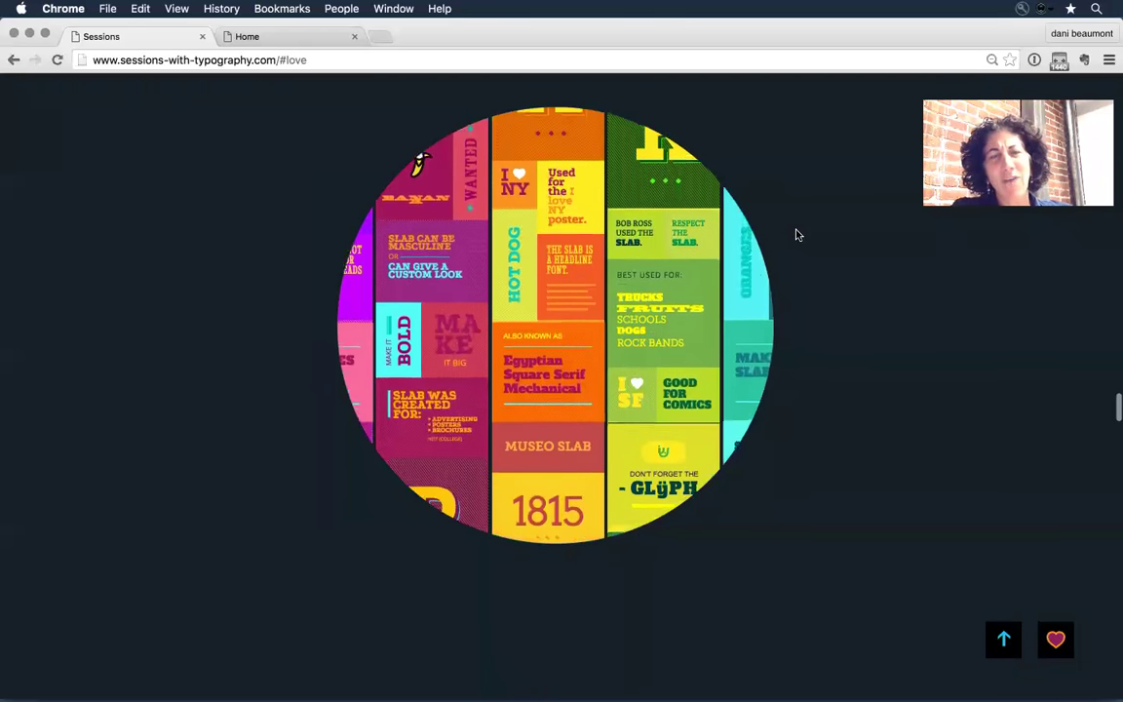
{"action": "scroll", "coordinate": [795, 234], "scroll_direction": "up", "scroll_amount": 5}
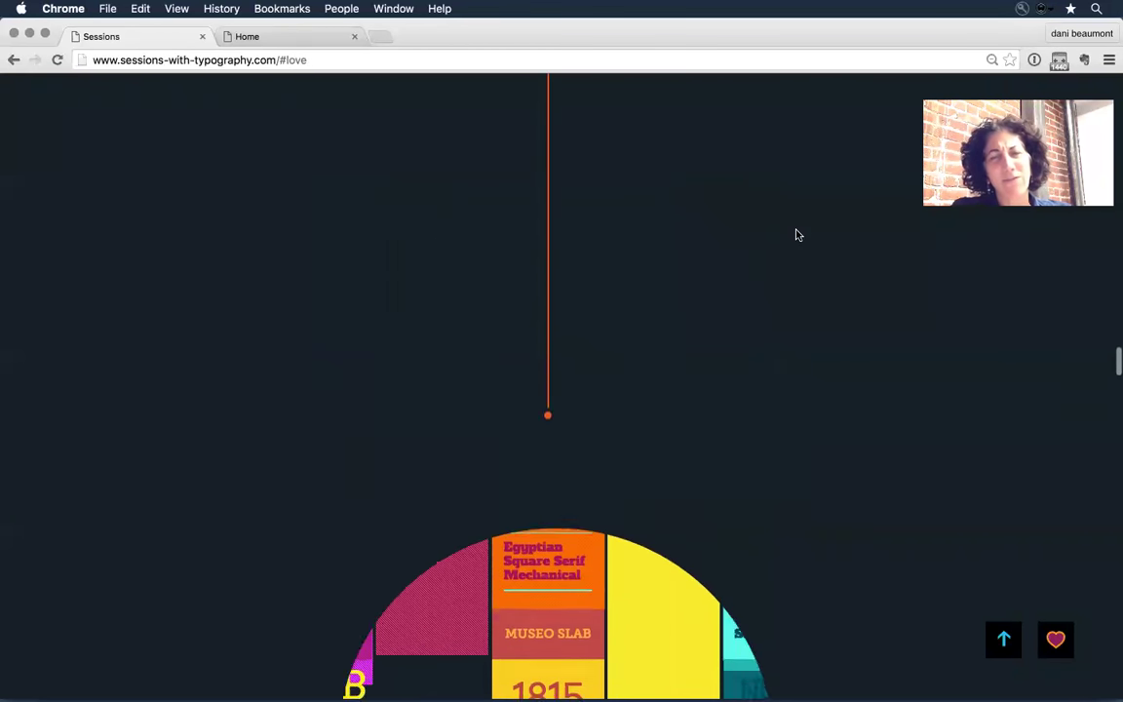
{"action": "scroll", "coordinate": [796, 234], "scroll_direction": "down", "scroll_amount": 5}
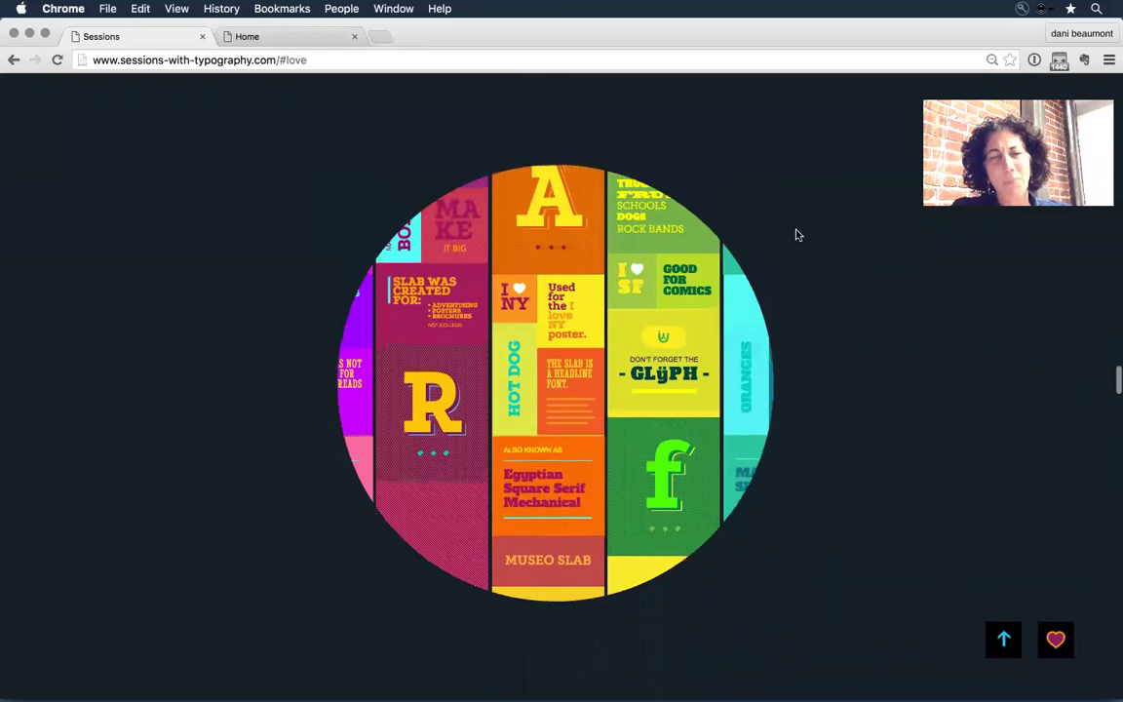
{"action": "scroll", "coordinate": [796, 234], "scroll_direction": "down", "scroll_amount": 2}
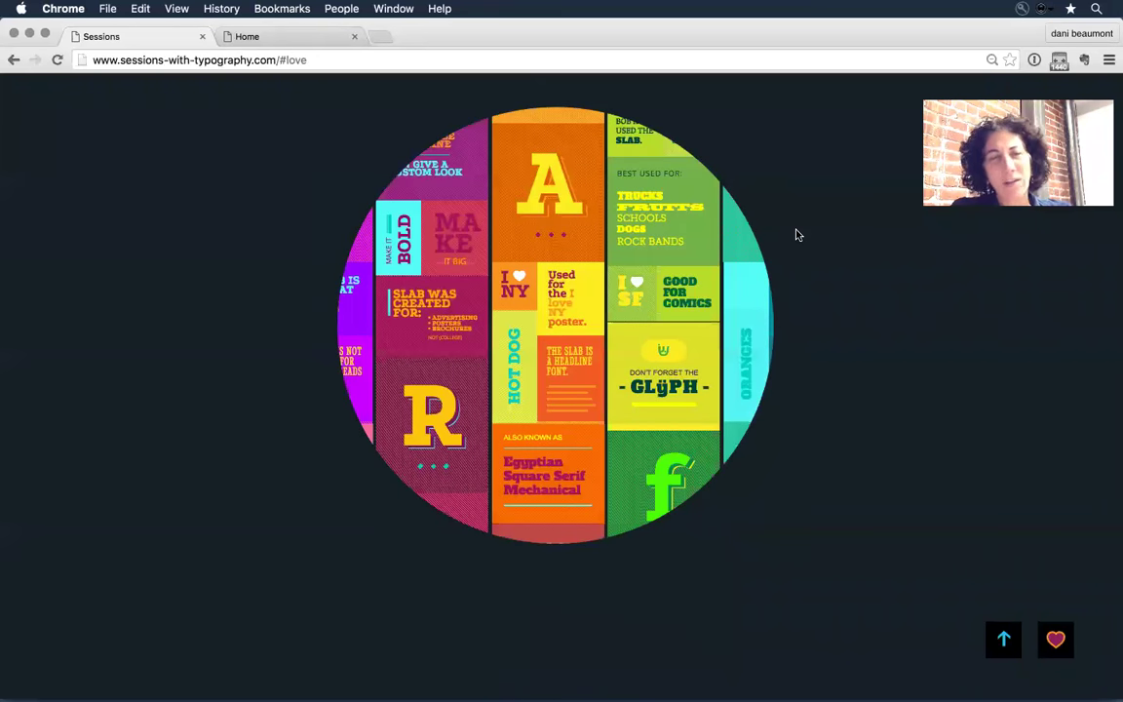
{"action": "scroll", "coordinate": [796, 234], "scroll_direction": "up", "scroll_amount": 2}
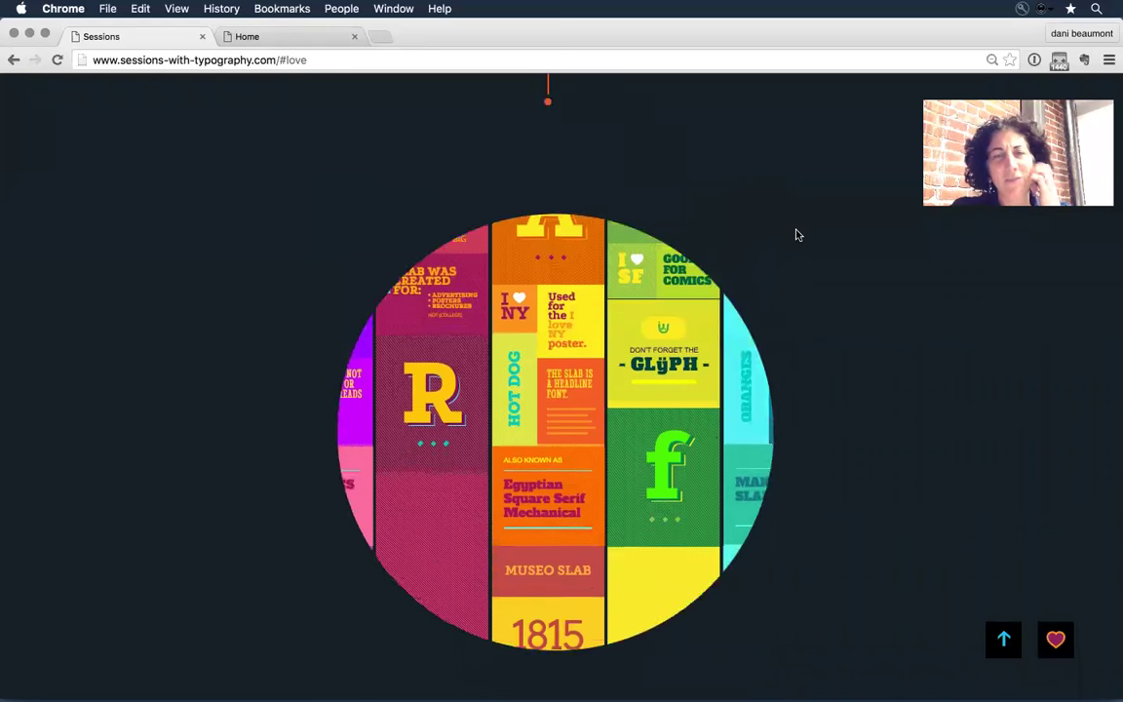
Examine the Script heading and the rotated, colored tile layout of the Serif section
{"action": "scroll", "coordinate": [795, 234], "scroll_direction": "up", "scroll_amount": 10}
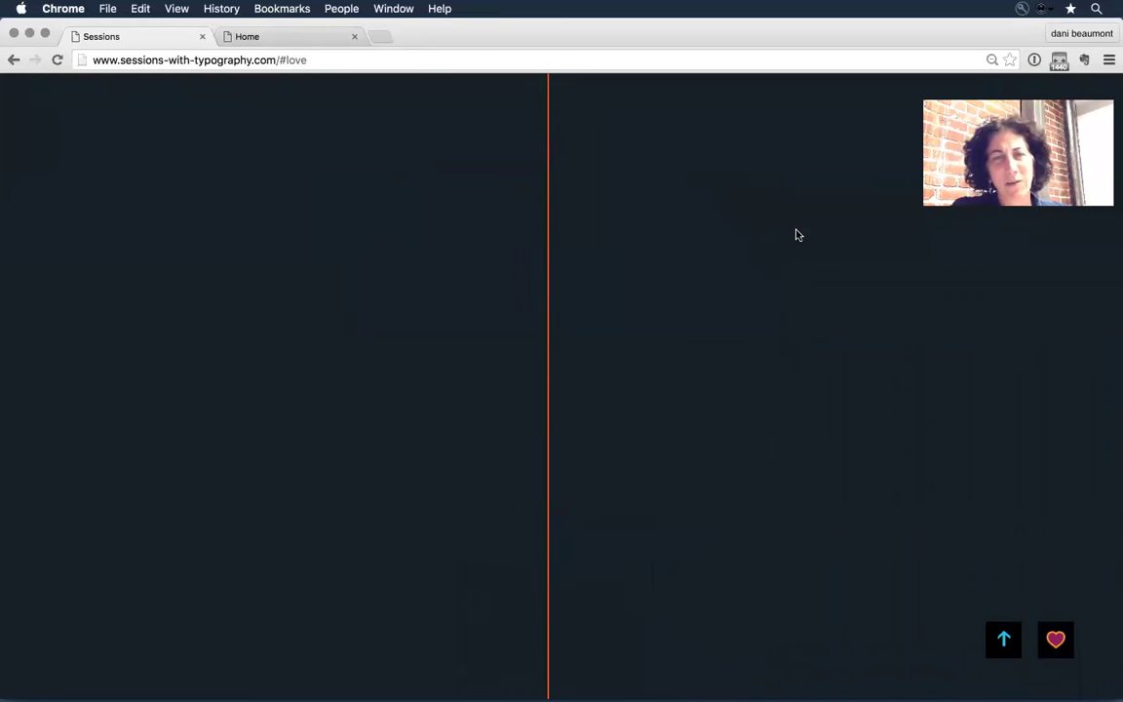
{"action": "scroll", "coordinate": [795, 234], "scroll_direction": "up", "scroll_amount": 10}
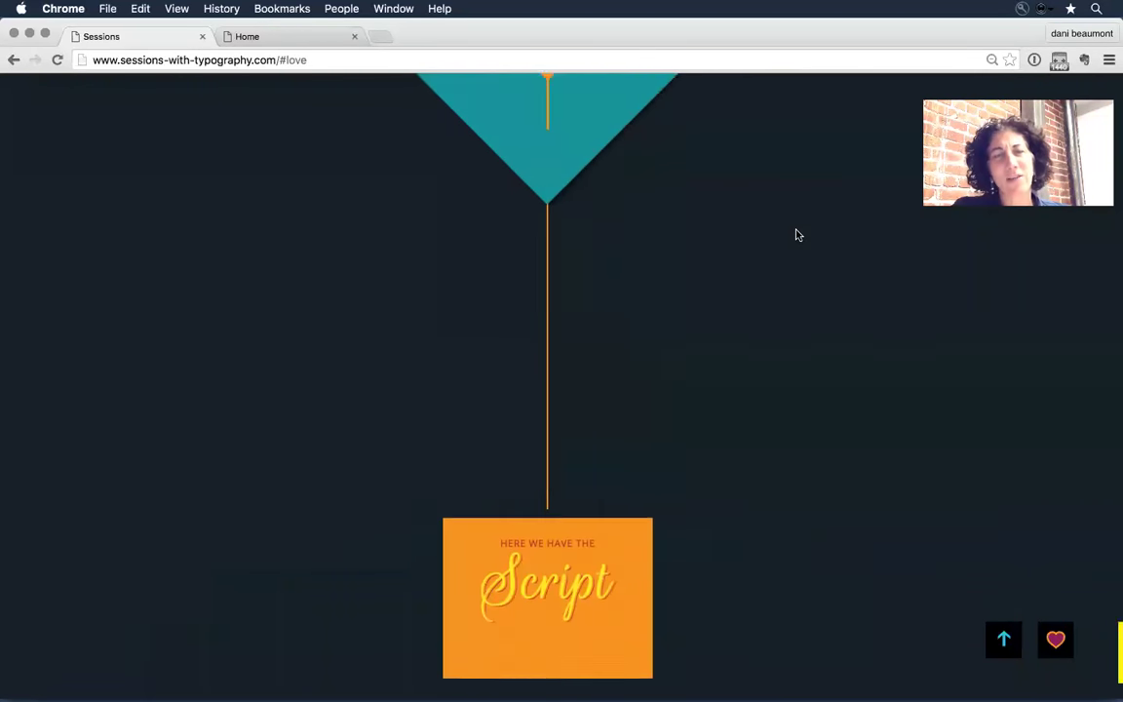
{"action": "scroll", "coordinate": [796, 234], "scroll_direction": "up", "scroll_amount": 10}
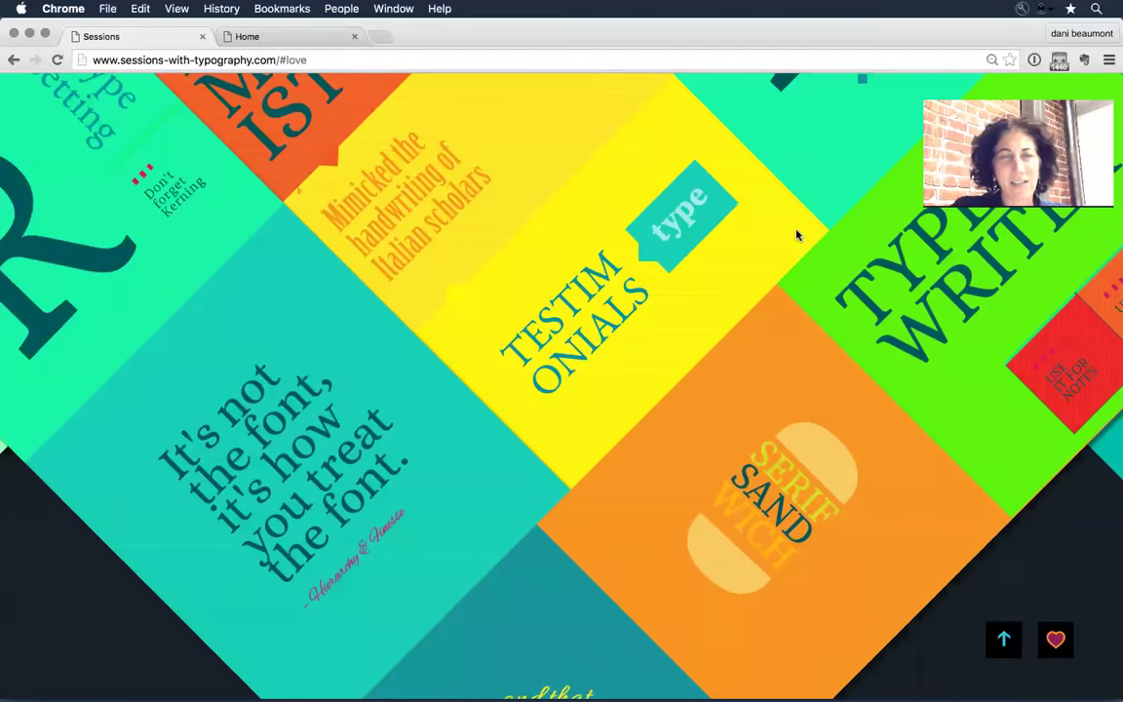
{"action": "scroll", "coordinate": [795, 234], "scroll_direction": "up", "scroll_amount": 10}
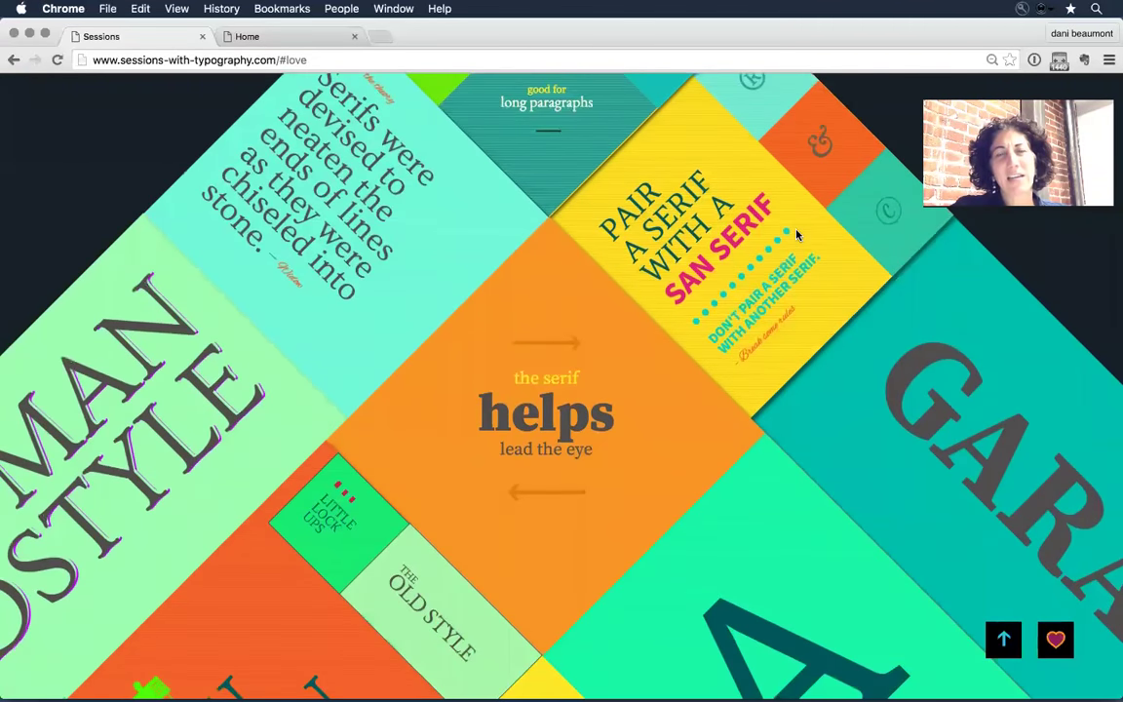
{"action": "scroll", "coordinate": [795, 234], "scroll_direction": "down", "scroll_amount": 3}
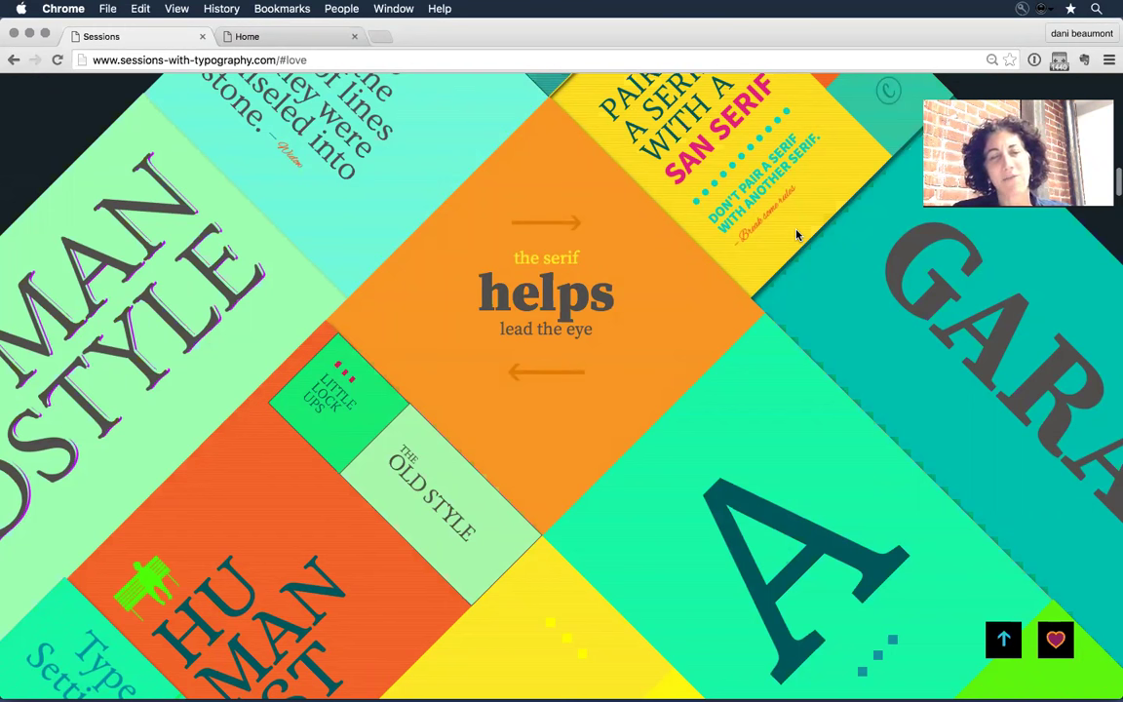
{"action": "scroll", "coordinate": [579, 366], "scroll_direction": "down", "scroll_amount": 5}
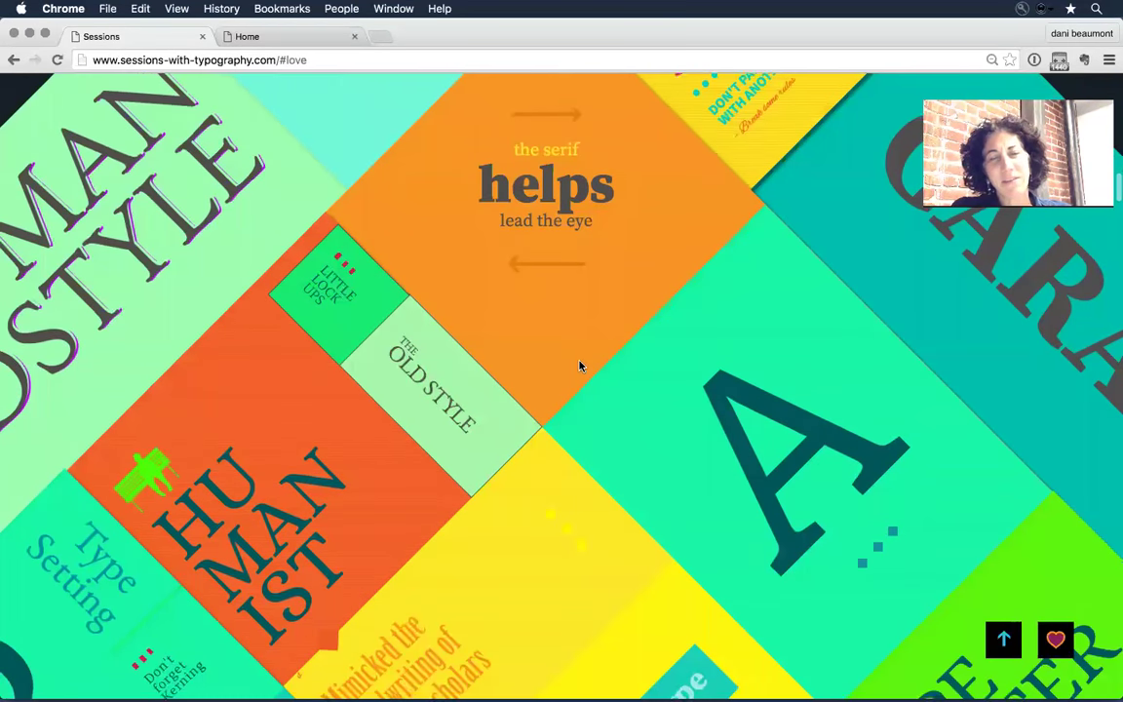
{"action": "scroll", "coordinate": [579, 365], "scroll_direction": "down", "scroll_amount": 2}
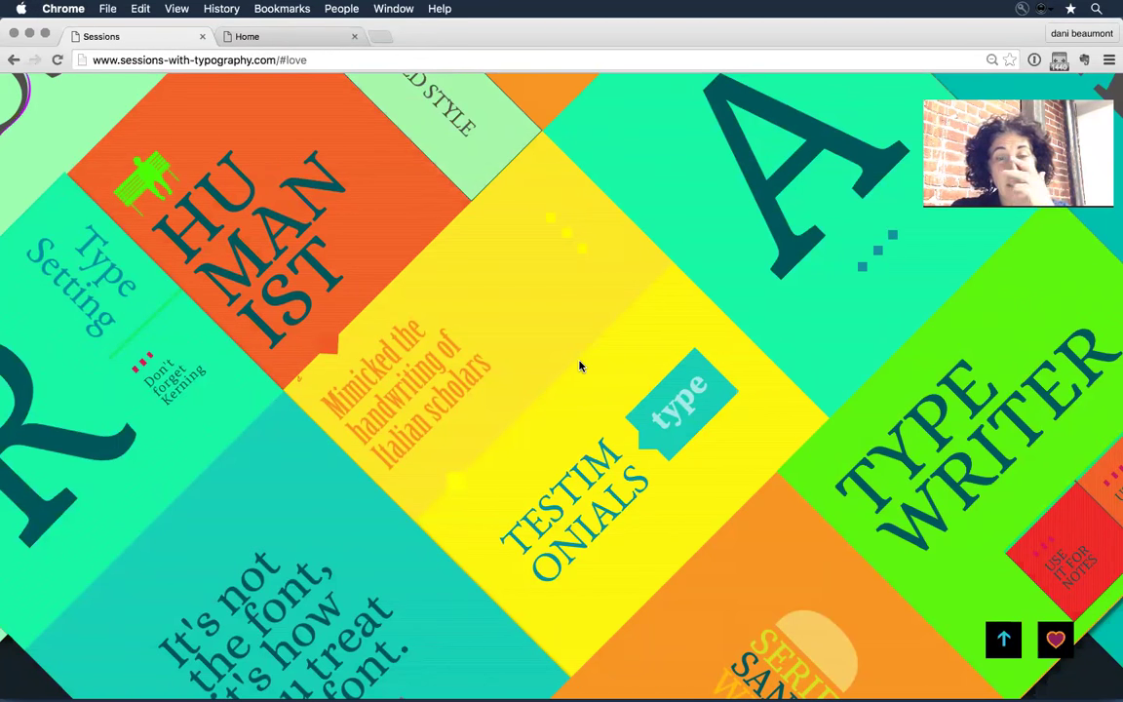
Switch to Adobe Muse and view the Sessions page layout zoomed out, from its upper sections down
{"action": "key", "text": "super+Tab"}
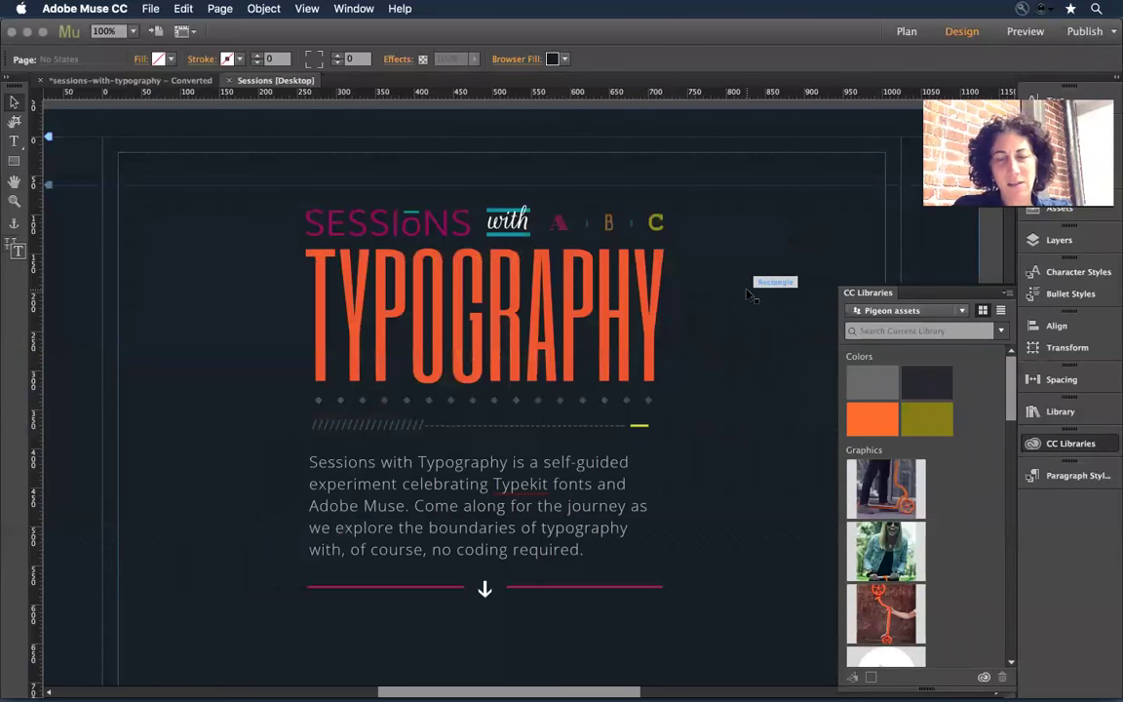
{"action": "key", "text": "super+0"}
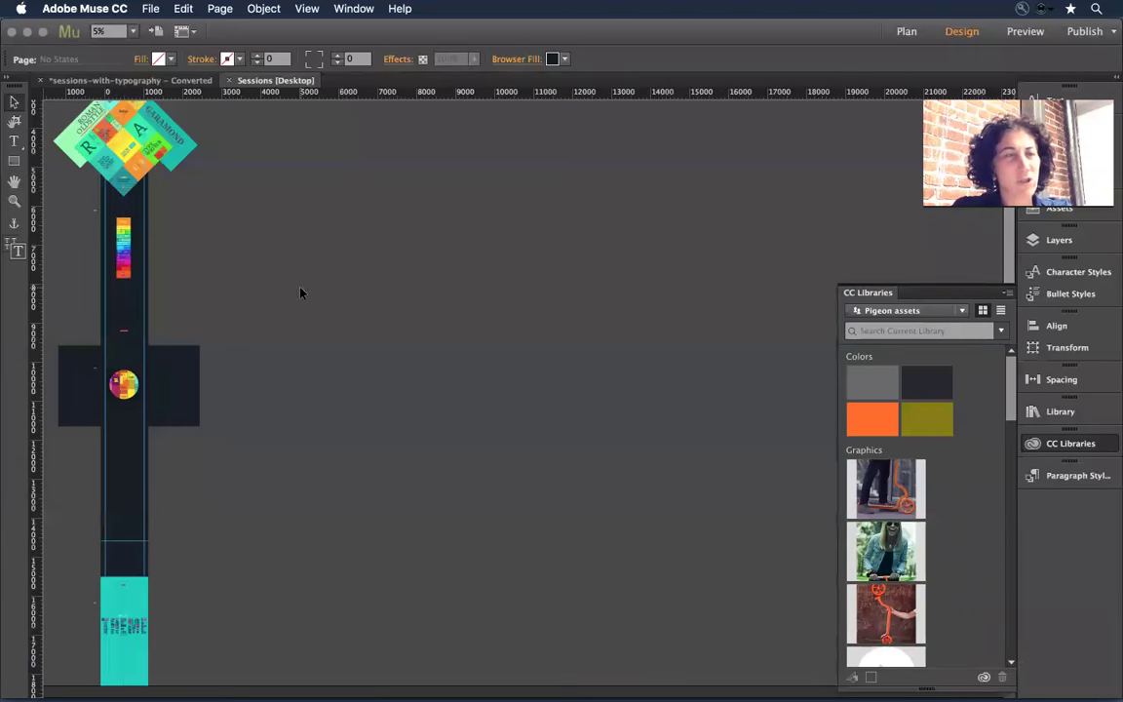
{"action": "scroll", "coordinate": [370, 300], "scroll_direction": "up", "scroll_amount": 3}
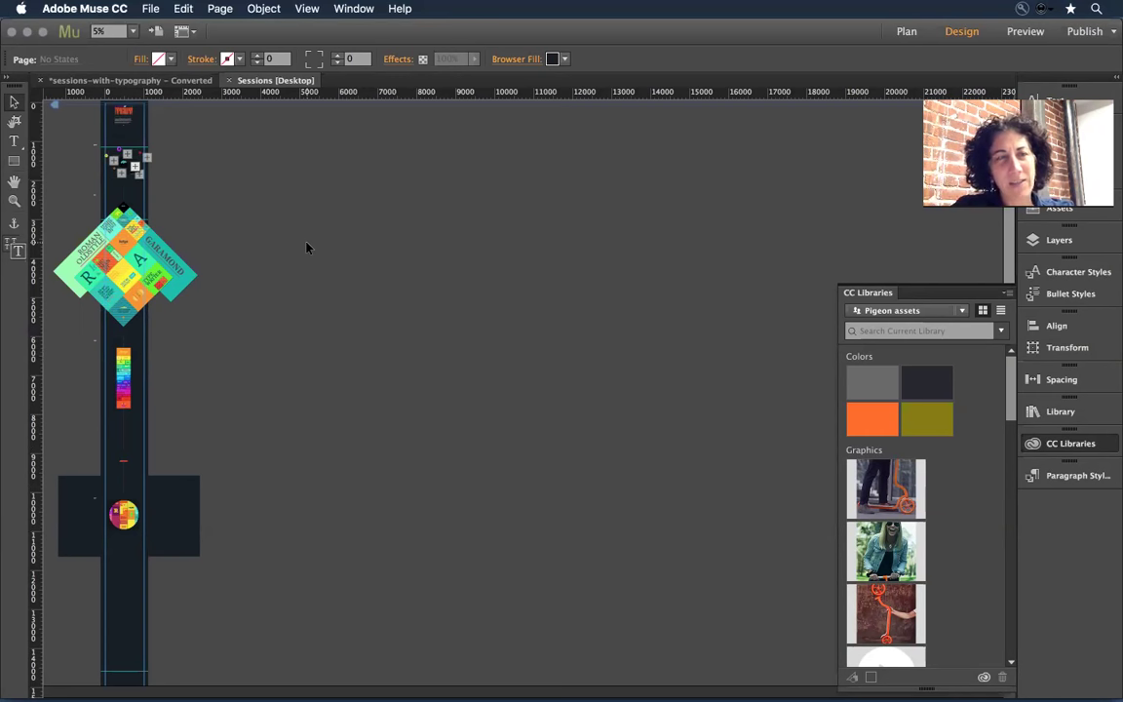
Close the sessions-with-typography site without saving its changes and reposition the Welcome window
{"action": "key", "text": "super+w"}
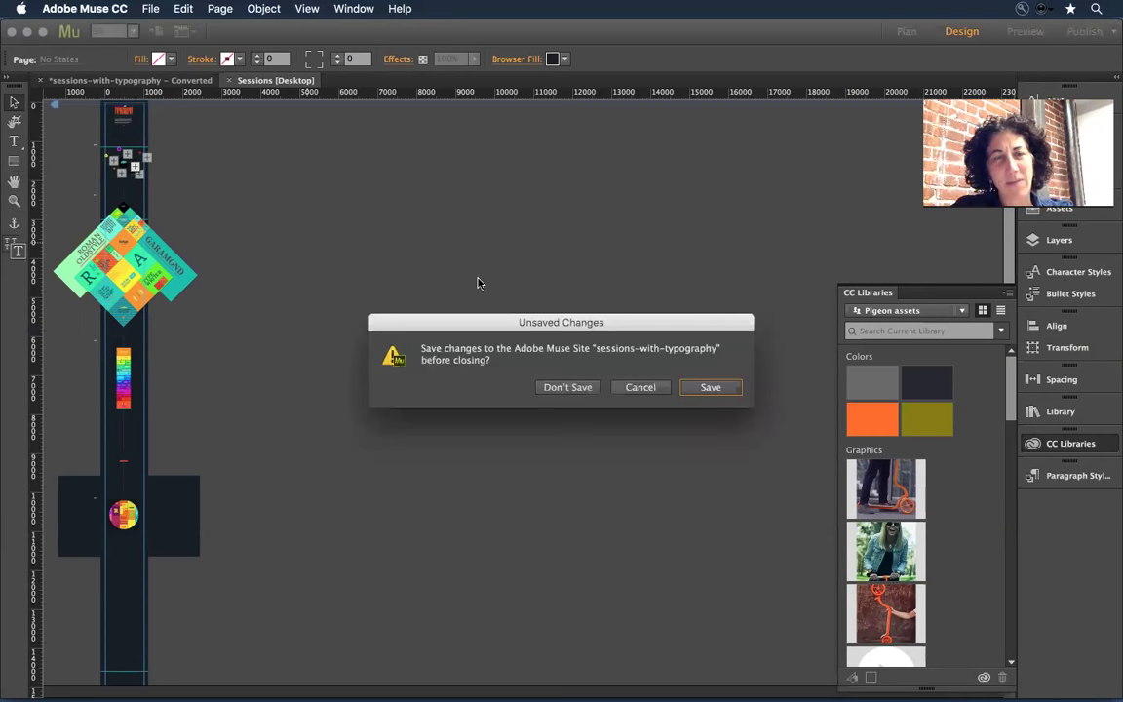
{"action": "left_click", "coordinate": [553, 386]}
{"action": "left_click_drag", "start_coordinate": [654, 206], "coordinate": [418, 140]}
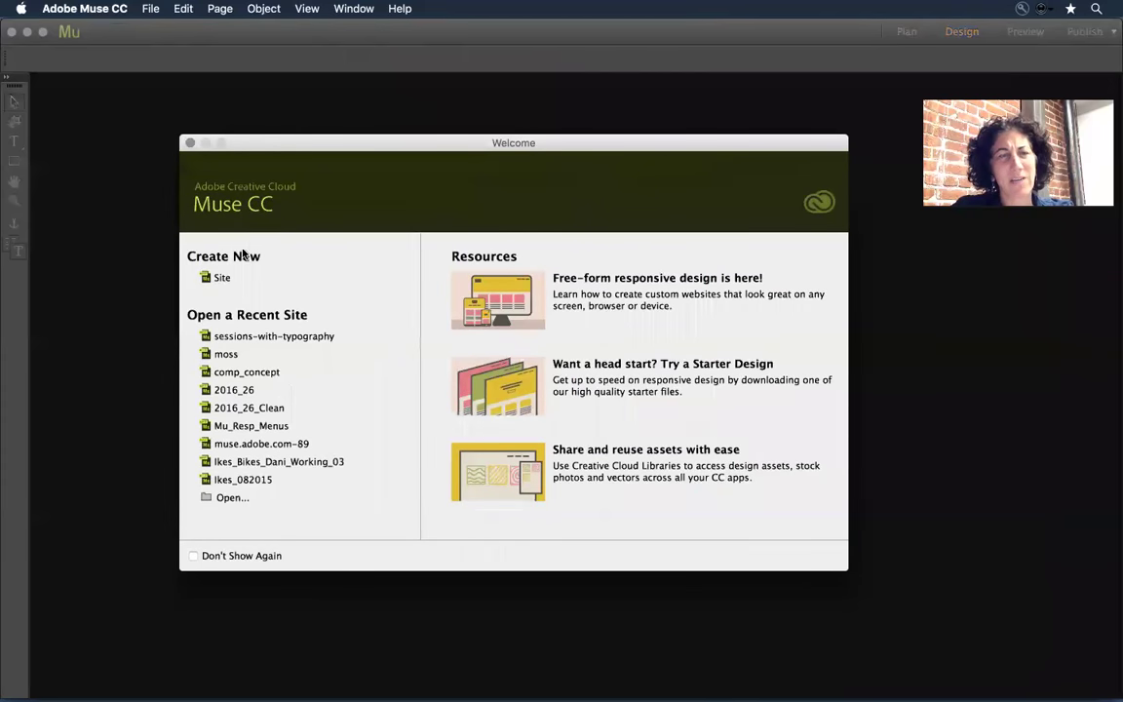
Create a new Fluid Width site with one column and a 960 maximum page width, and open its Home page for design
{"action": "left_click", "coordinate": [220, 279]}
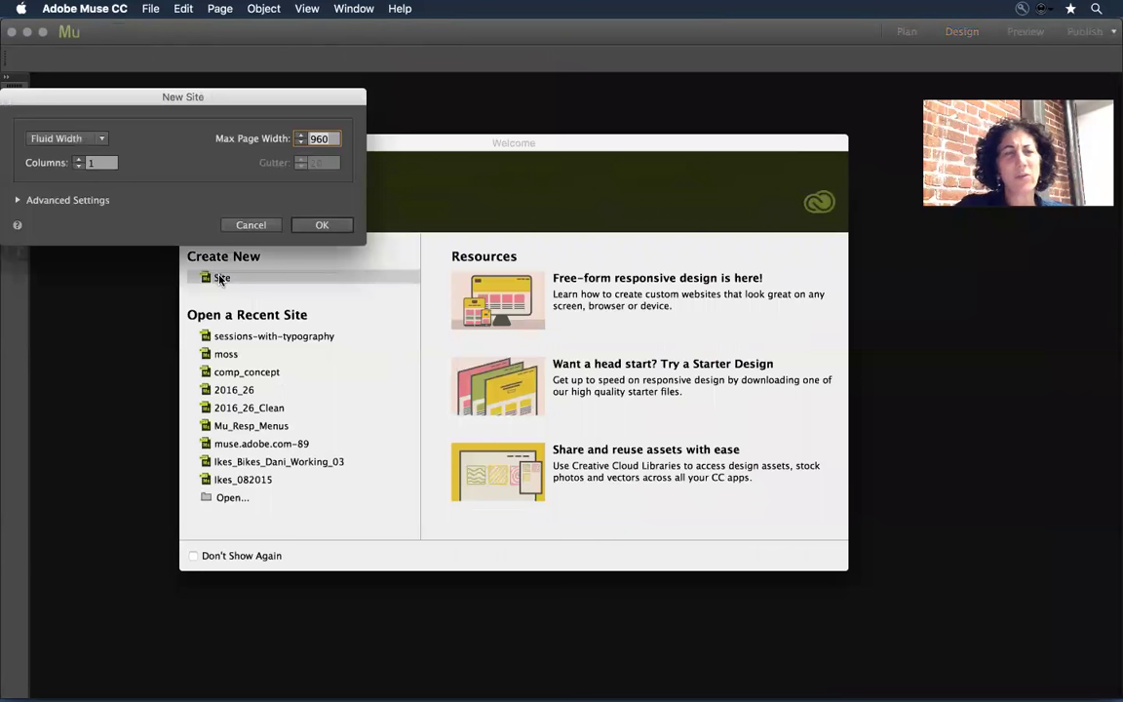
{"action": "left_click_drag", "start_coordinate": [73, 97], "coordinate": [482, 118]}
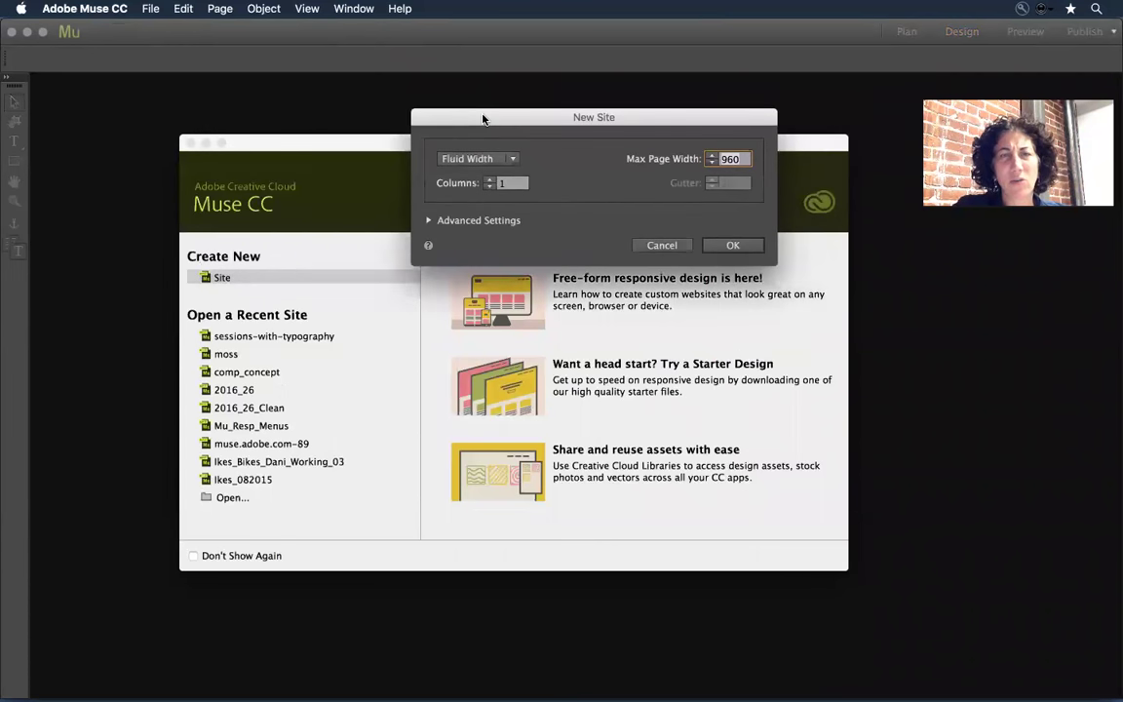
{"action": "left_click", "coordinate": [714, 247]}
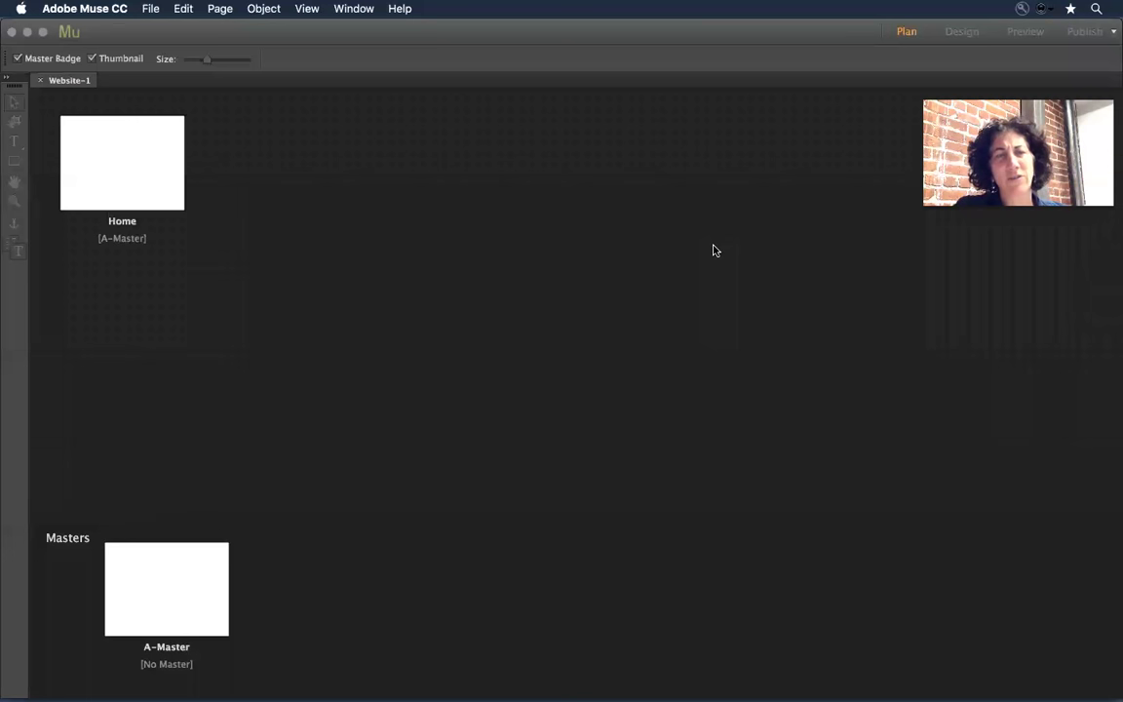
{"action": "double_click", "coordinate": [113, 176]}
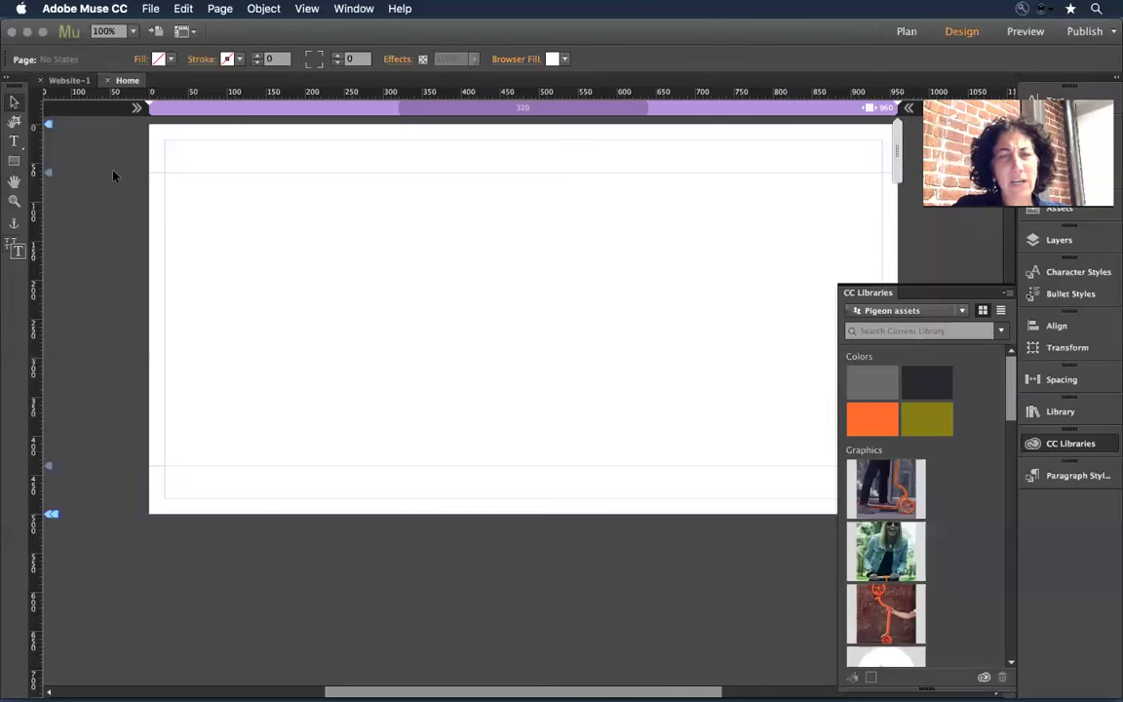
{"action": "mouse_move", "coordinate": [612, 231]}
{"action": "left_mouse_down"}
{"action": "mouse_move", "coordinate": [570, 296]}
{"action": "mouse_move", "coordinate": [625, 249]}
{"action": "left_mouse_up"}
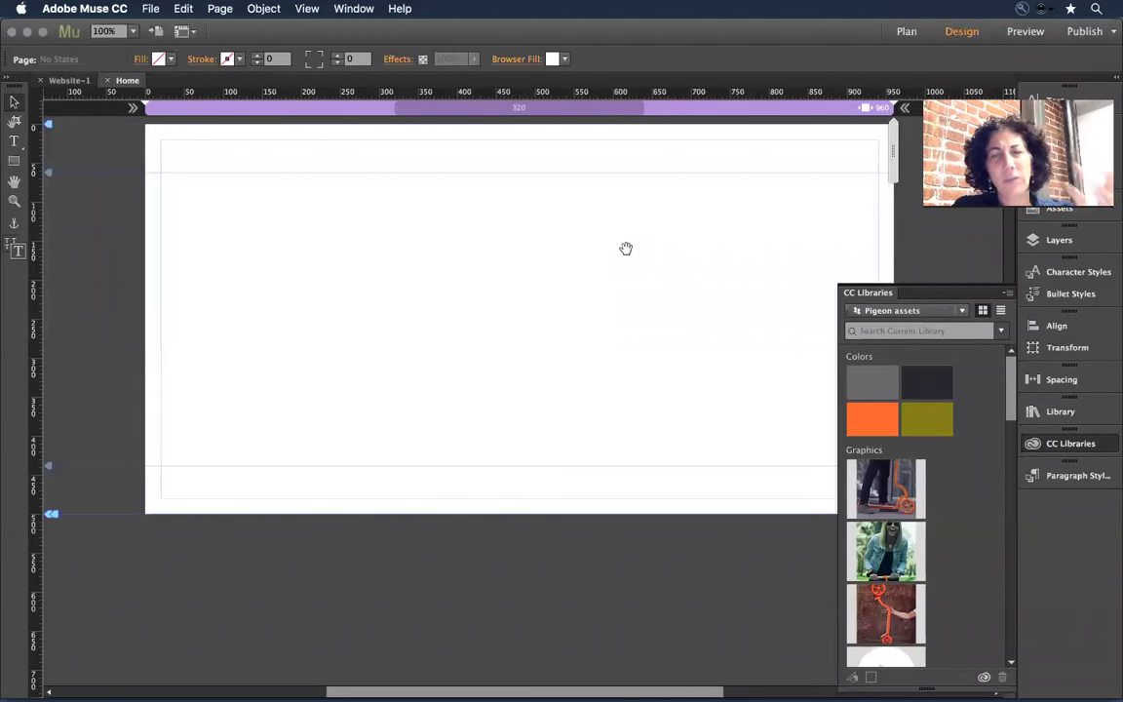
Switch to Chrome and open a new browser window
{"action": "key", "text": "super+Tab"}
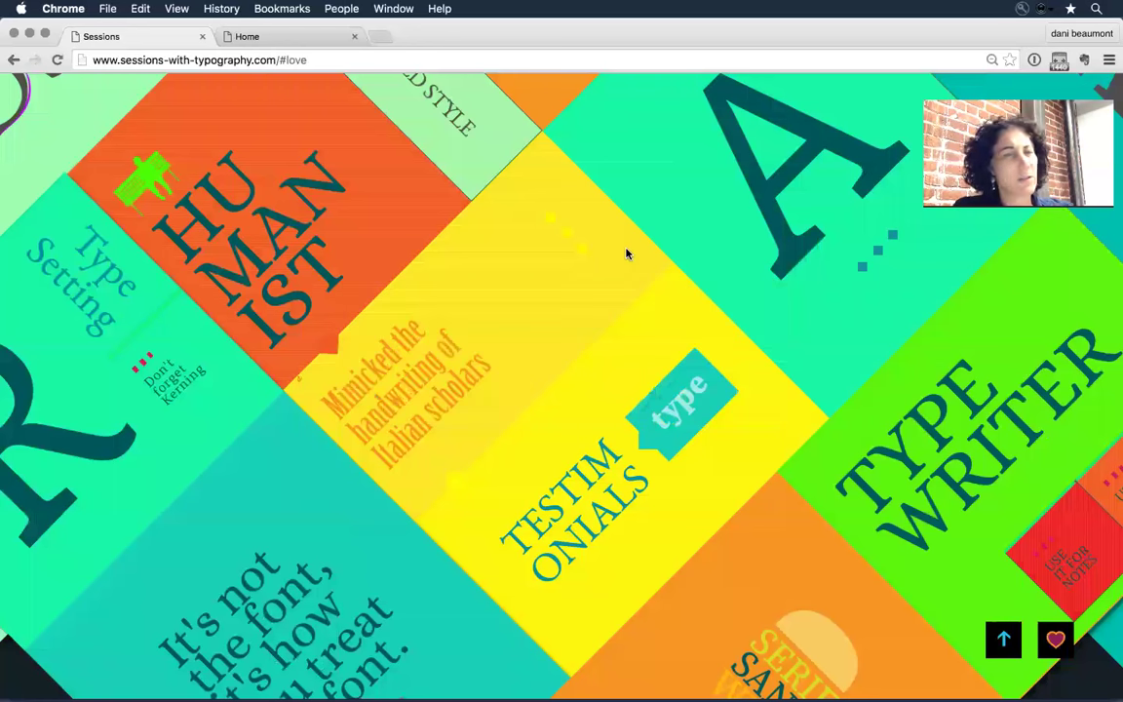
{"action": "key", "text": "super+n"}
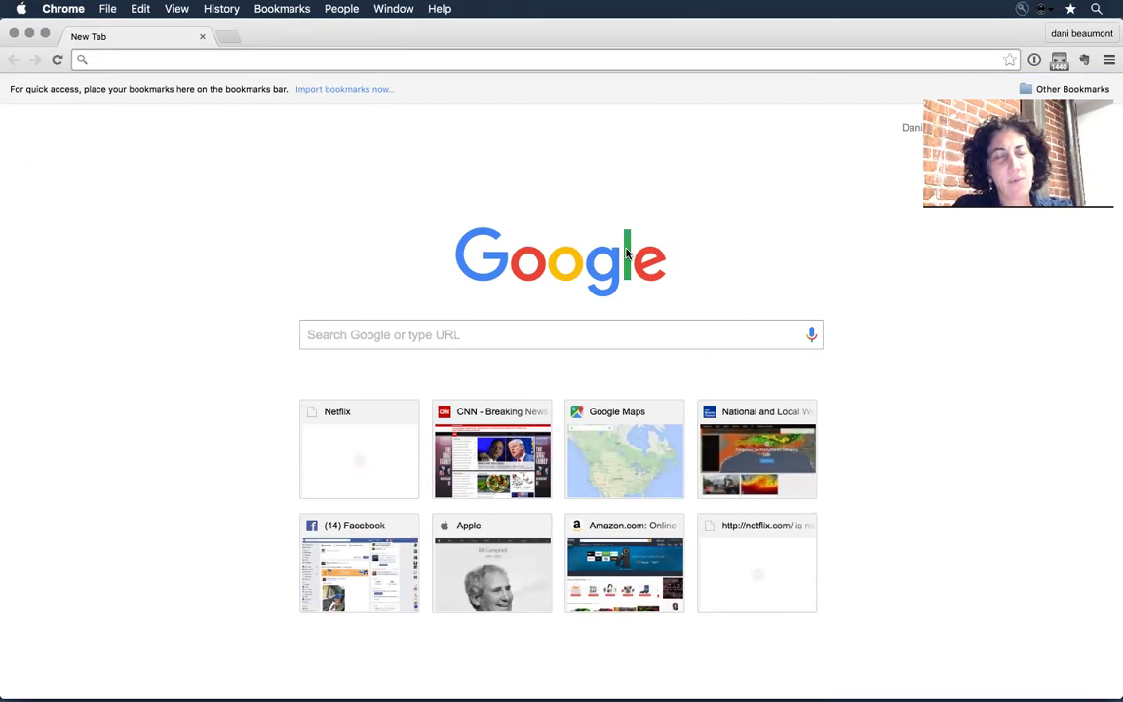
{"action": "type", "text": "coffe"}
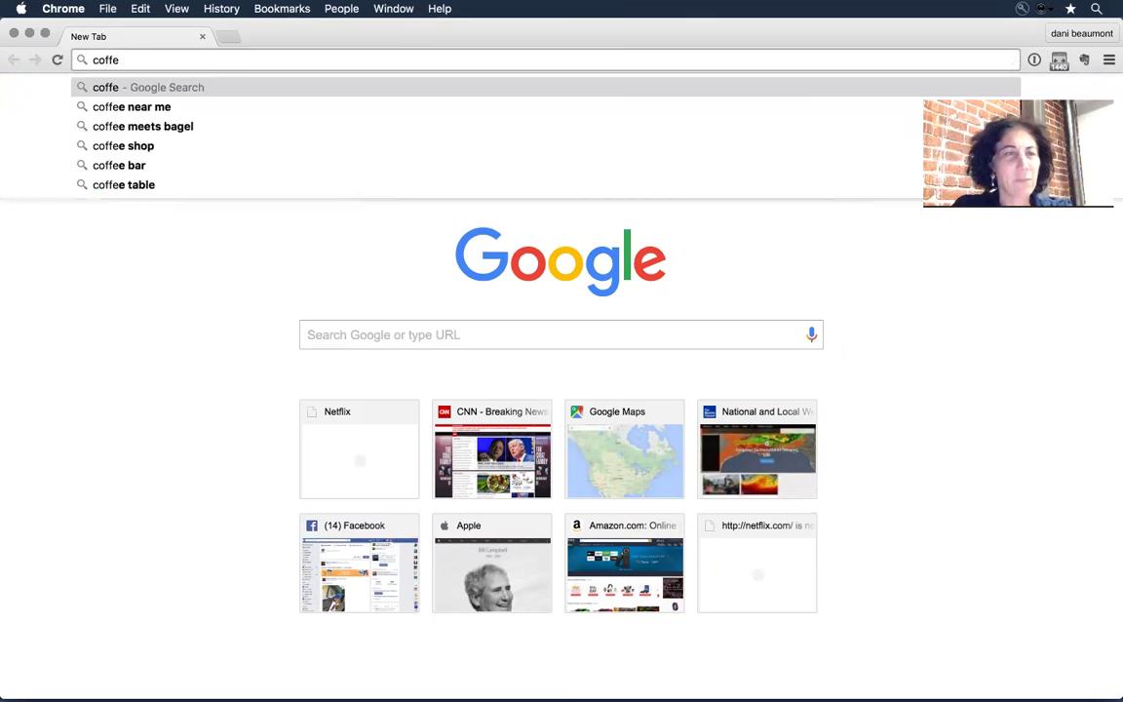
{"action": "key", "text": "BackSpace"}
{"action": "key", "text": "BackSpace"}
{"action": "key", "text": "BackSpace"}
{"action": "key", "text": "BackSpace"}
{"action": "key", "text": "BackSpace"}
Search Google for "lorem ipsum hipster" using the suggested query
{"action": "type", "text": "loru"}
{"action": "key", "text": "BackSpace"}
{"action": "type", "text": "rum ipsum"}
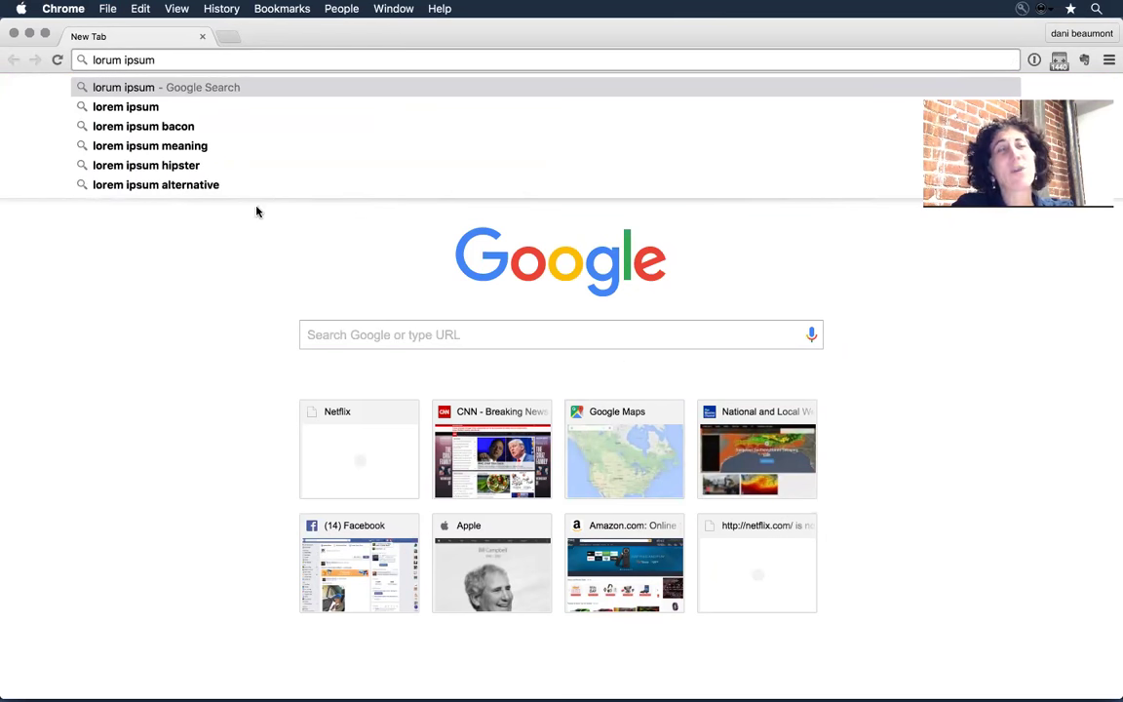
{"action": "left_click", "coordinate": [219, 170]}
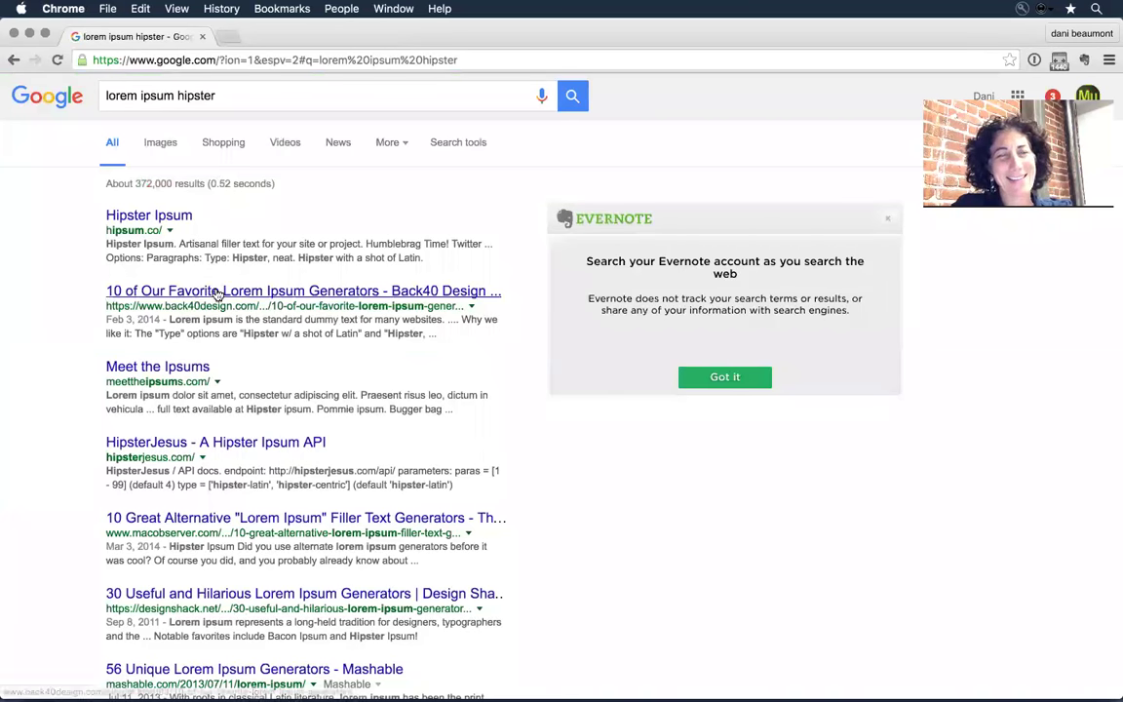
Open the Hipster Ipsum site from the search results and generate four paragraphs of "Hipster, neat." filler text
{"action": "left_click", "coordinate": [151, 215]}
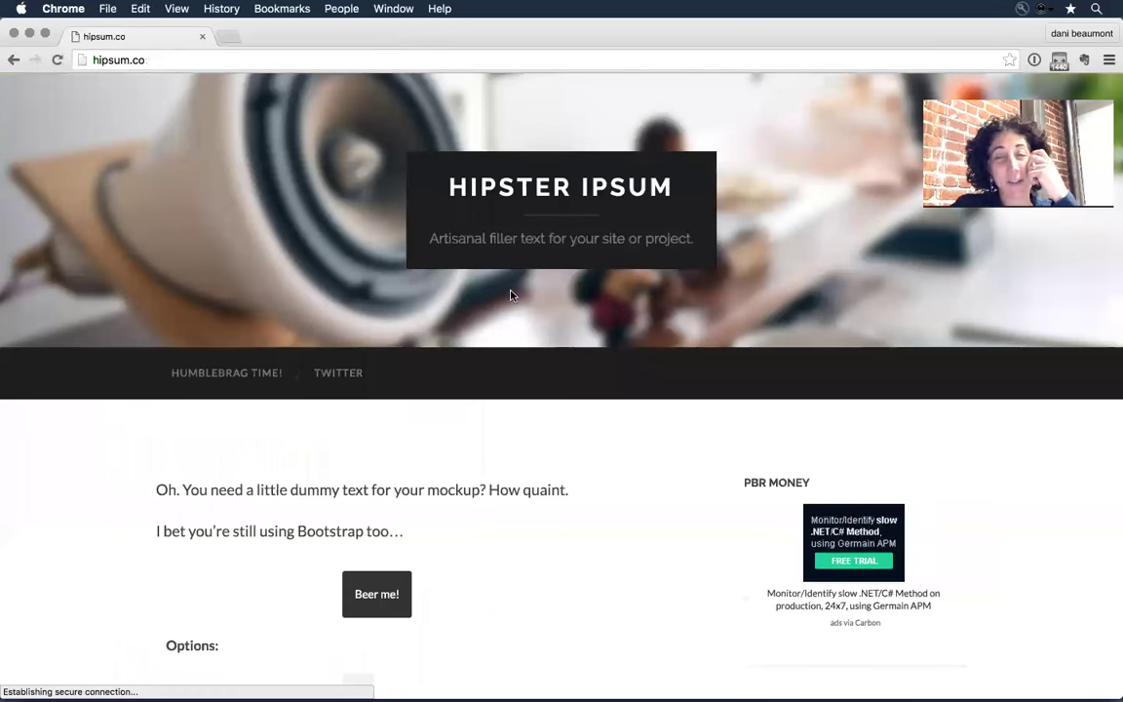
{"action": "scroll", "coordinate": [604, 338], "scroll_direction": "down", "scroll_amount": 8}
{"action": "scroll", "coordinate": [604, 339], "scroll_direction": "up", "scroll_amount": 5}
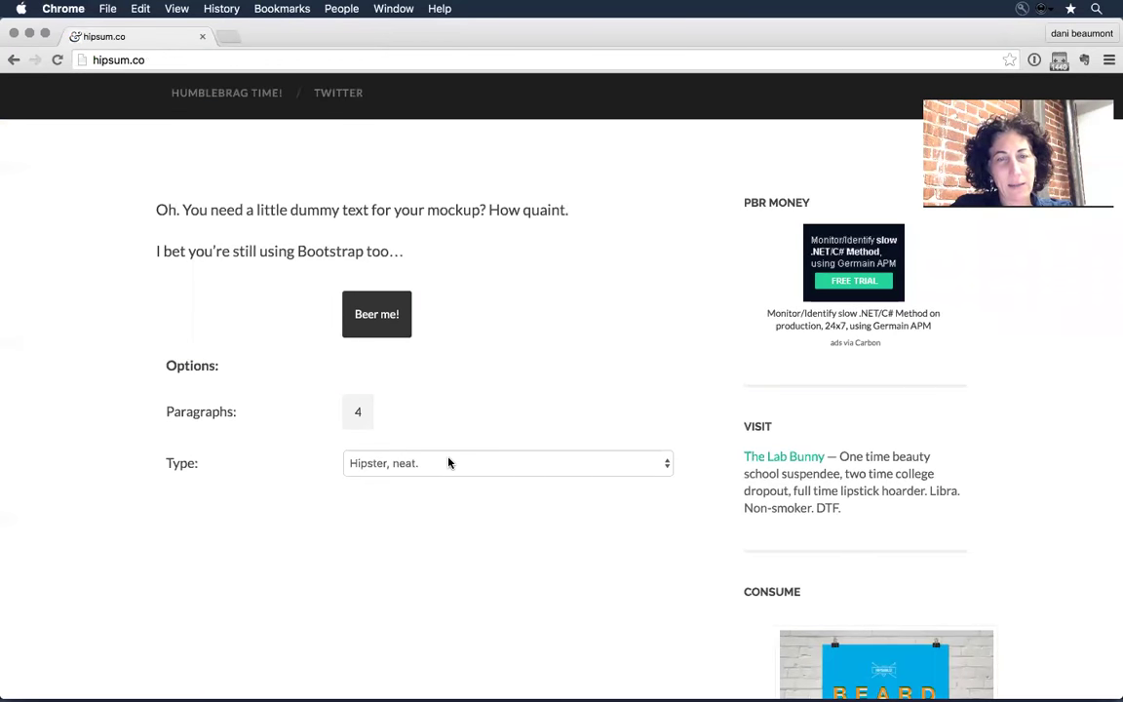
{"action": "left_click", "coordinate": [382, 324]}
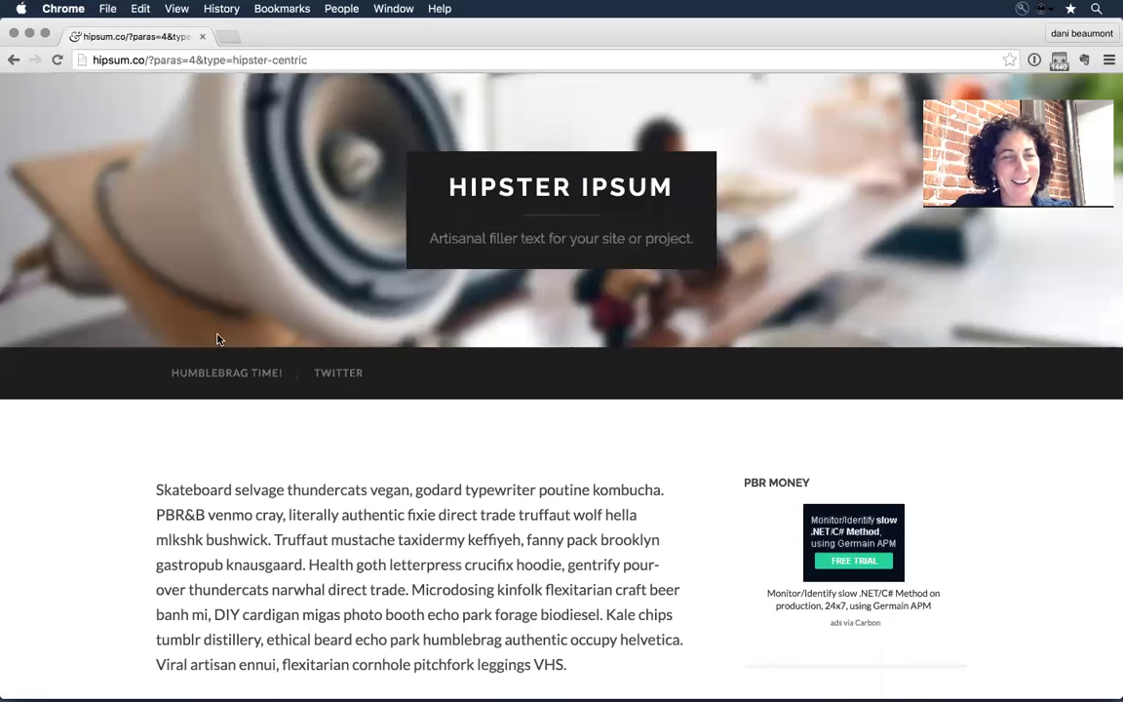
Copy the second generated paragraph from "Kogi meggings" through "ugh mlkshk kitsch."
{"action": "scroll", "coordinate": [217, 339], "scroll_direction": "down", "scroll_amount": 5}
{"action": "left_click_drag", "start_coordinate": [157, 238], "coordinate": [318, 384]}
{"action": "key", "text": "super+c"}
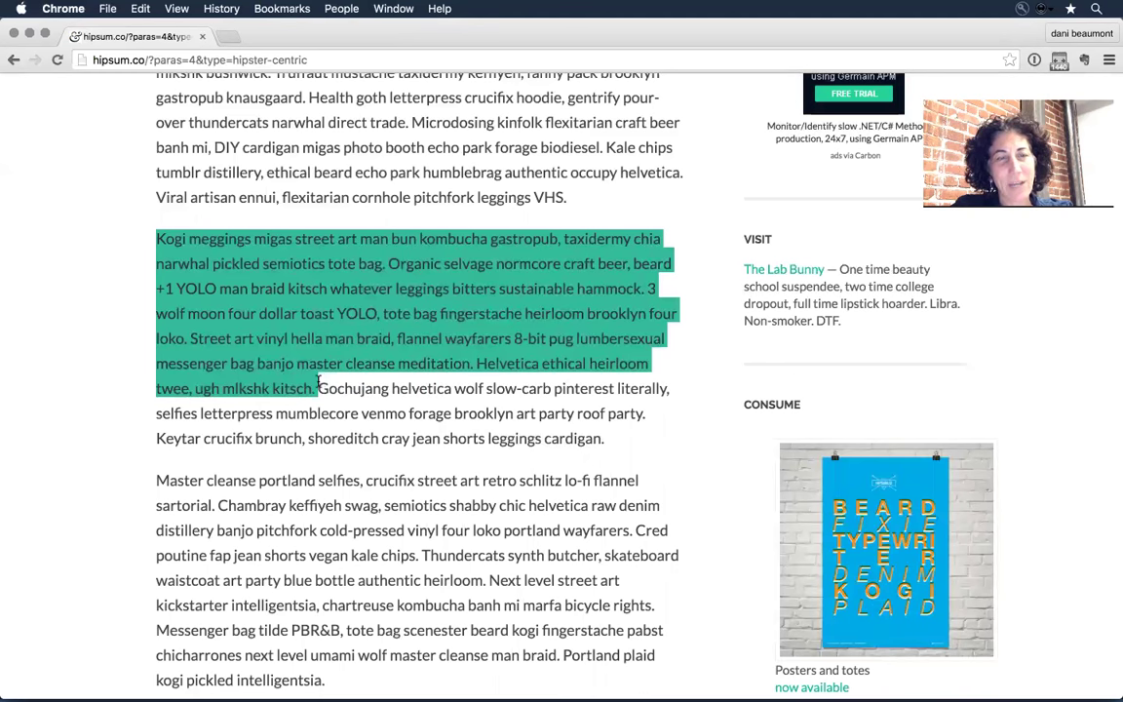
Switch to Adobe Muse, paste the copied text onto the Home page and move its frame to X 141, Y 76
{"action": "key", "text": "super+Tab"}
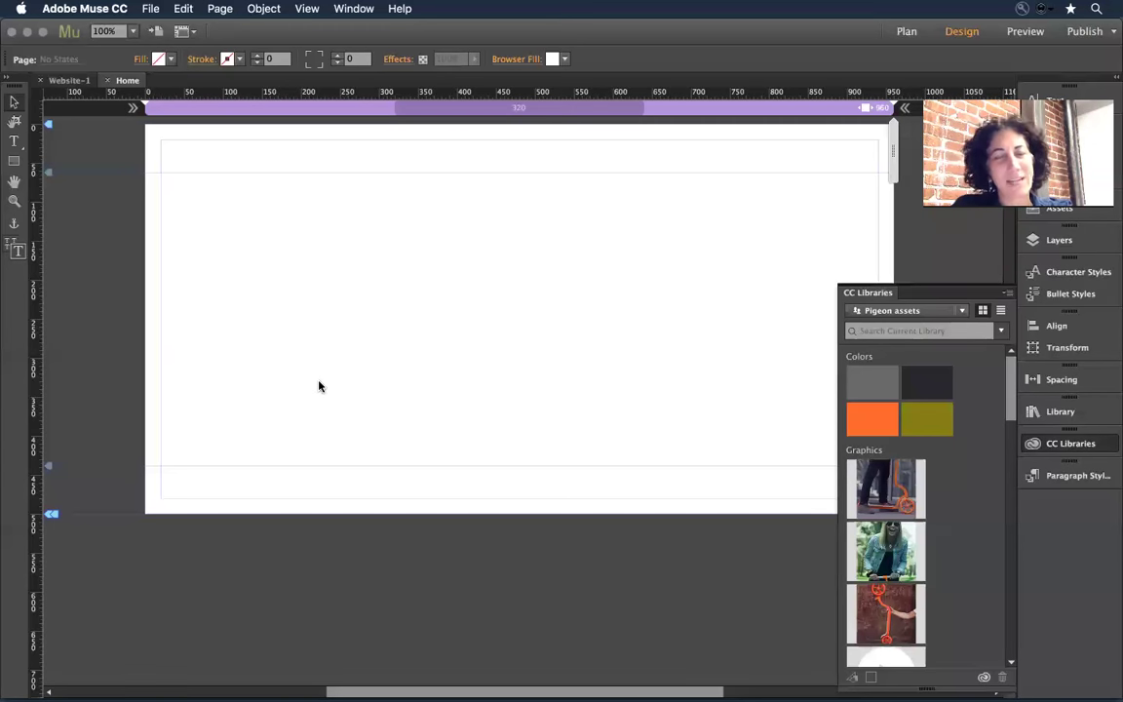
{"action": "key", "text": "super+v"}
{"action": "left_click_drag", "start_coordinate": [499, 463], "coordinate": [307, 251]}
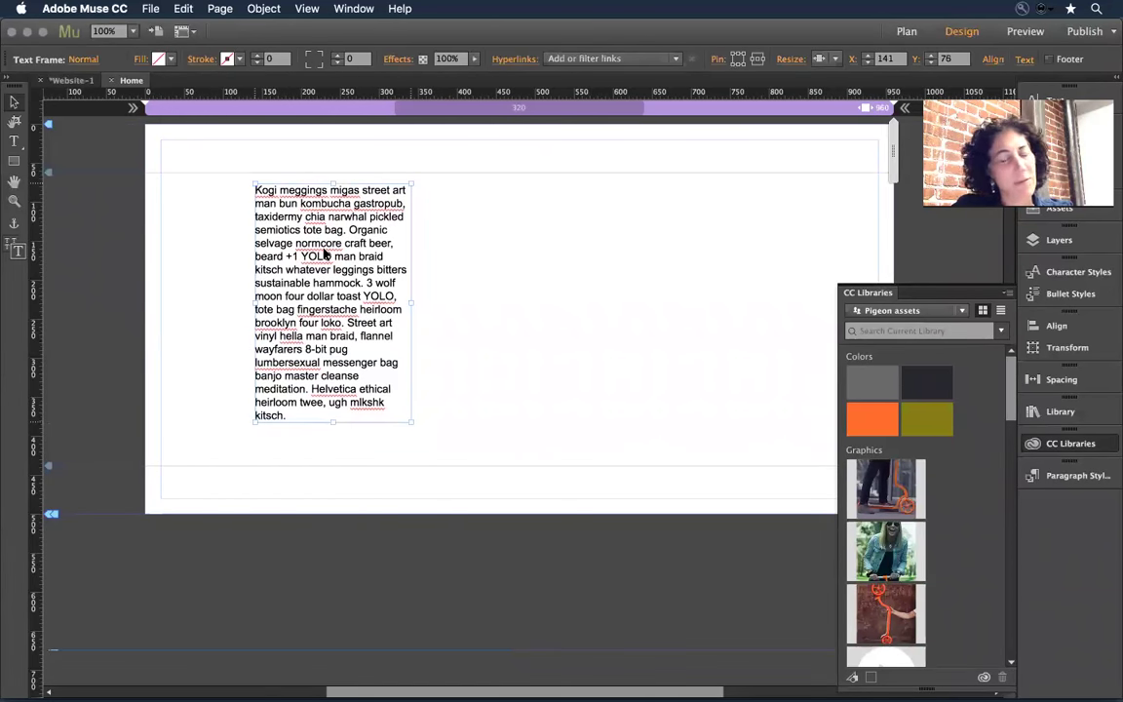
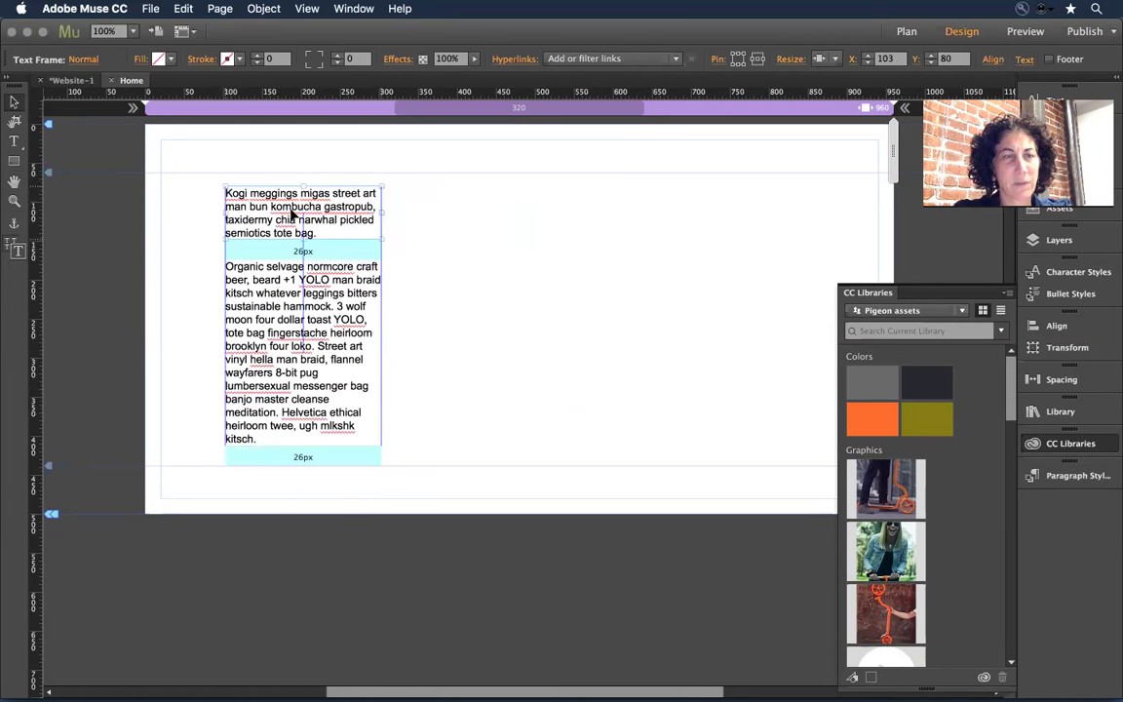
{"action": "left_click_drag", "start_coordinate": [188, 187], "coordinate": [489, 399]}
{"action": "left_click_drag", "start_coordinate": [376, 415], "coordinate": [556, 457]}
{"action": "left_click", "coordinate": [671, 399]}
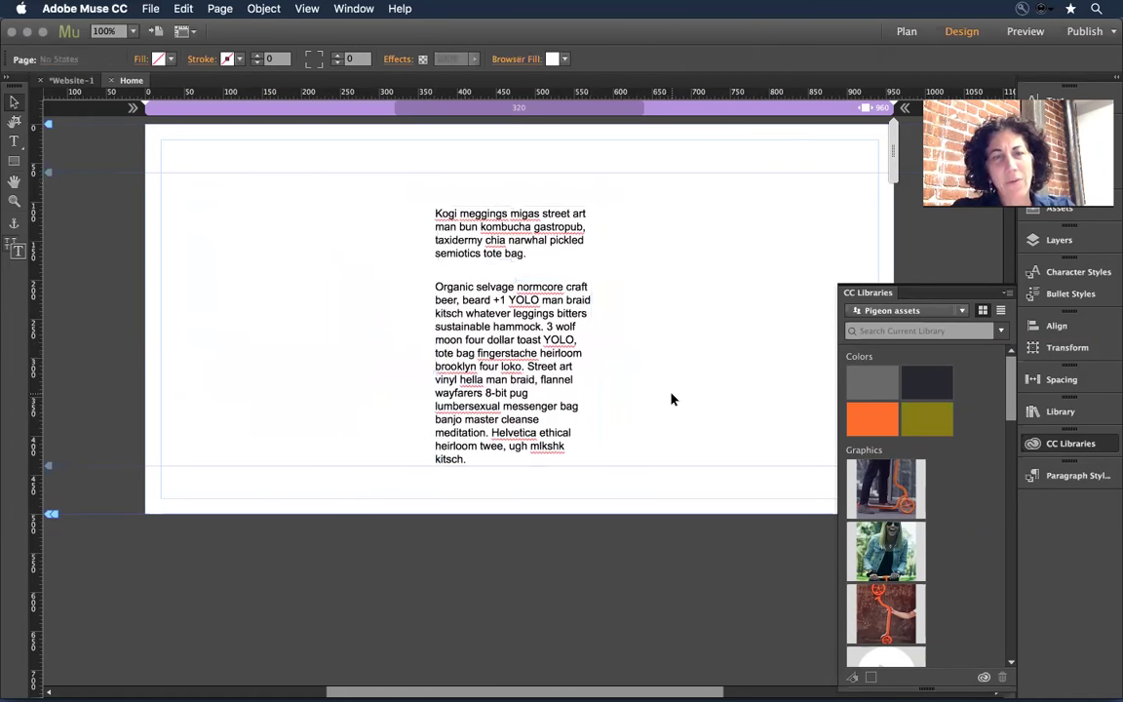
{"action": "key", "text": "super+z"}
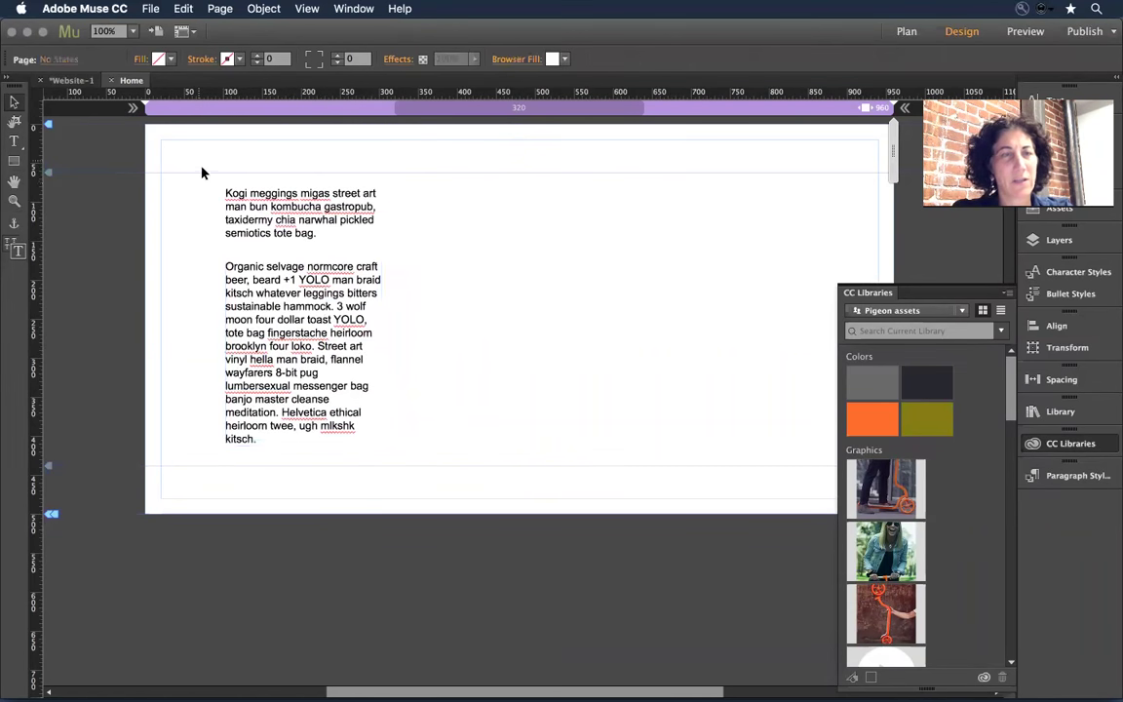
Duplicate the pair of text frames twice to form three side-by-side columns, with the third column at X 580, Y 80
{"action": "left_click_drag", "start_coordinate": [203, 173], "coordinate": [502, 366]}
{"action": "left_click_drag", "start_coordinate": [454, 159], "coordinate": [694, 378]}
{"action": "left_click", "coordinate": [723, 371]}
{"action": "key", "text": "super+z"}
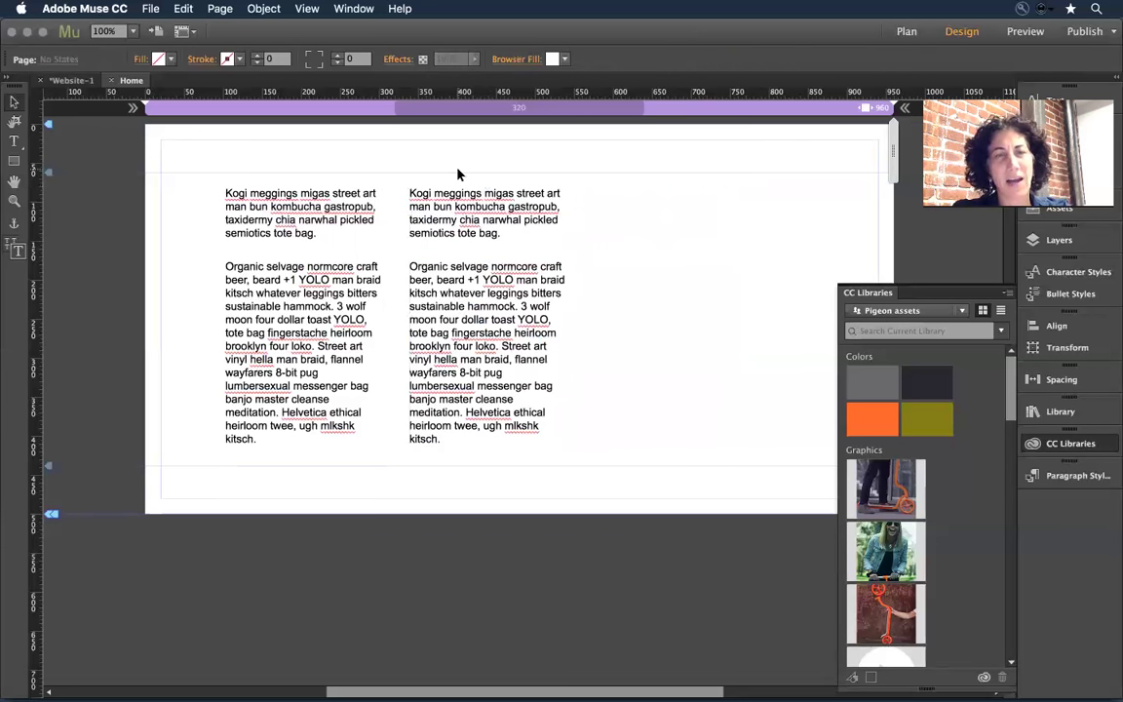
{"action": "left_click_drag", "start_coordinate": [517, 348], "coordinate": [704, 360]}
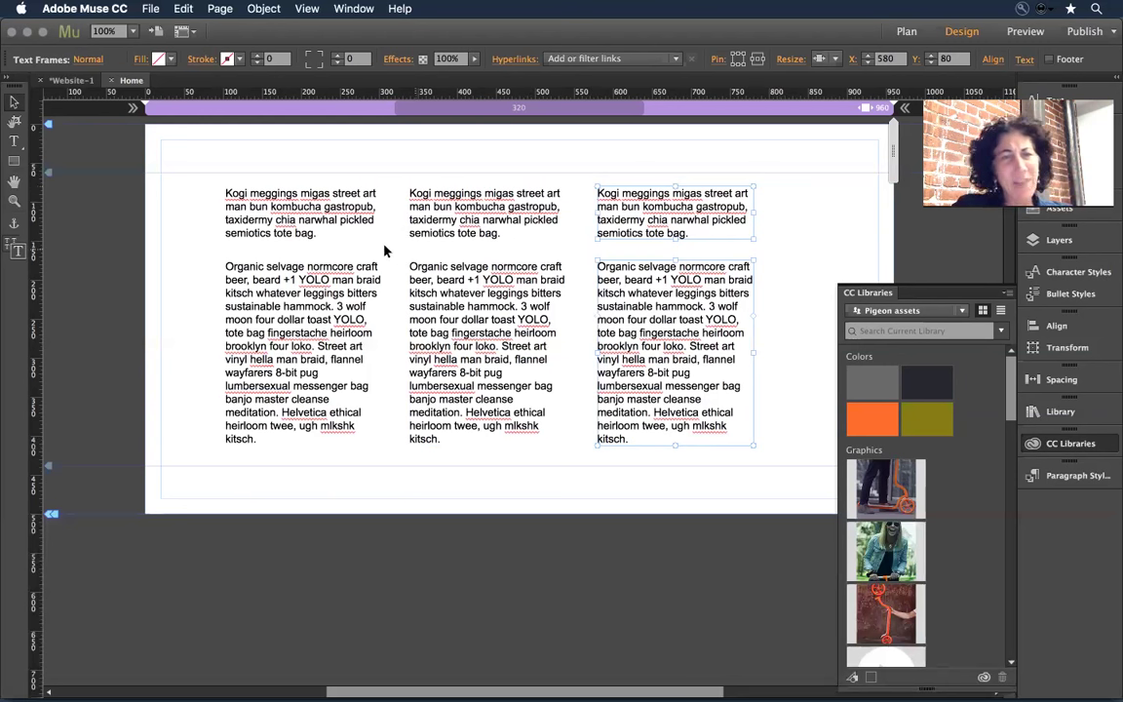
{"action": "left_click", "coordinate": [380, 154]}
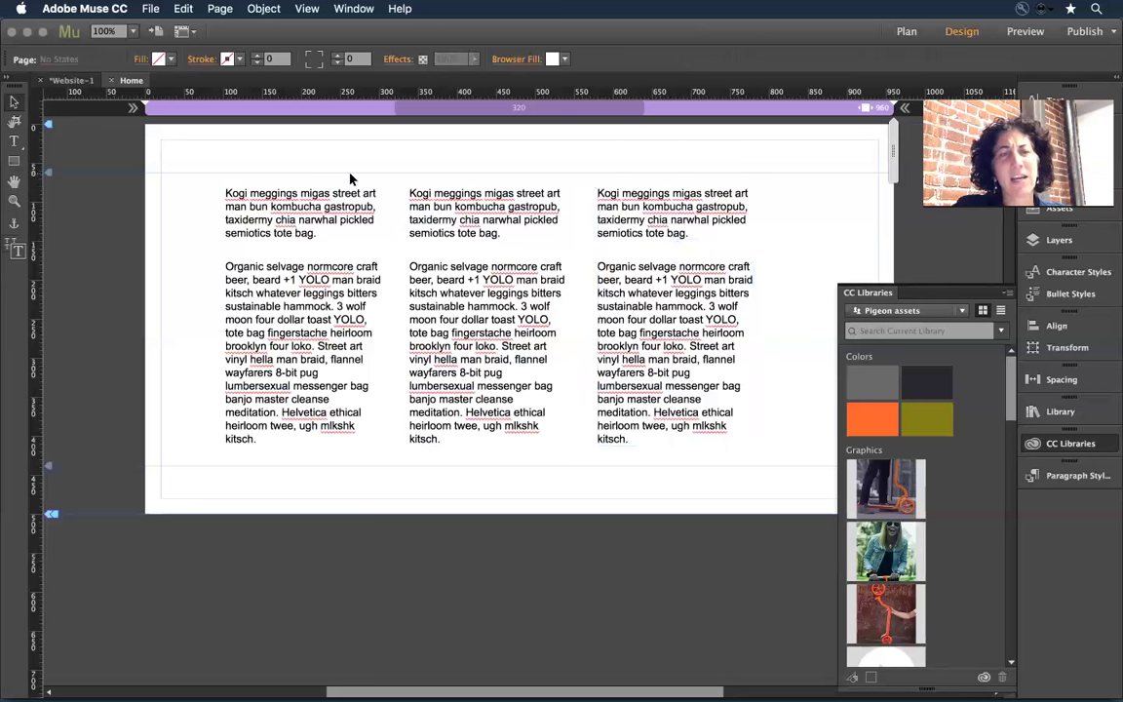
{"action": "left_click", "coordinate": [281, 208]}
{"action": "left_click", "coordinate": [283, 293], "text": "shift"}
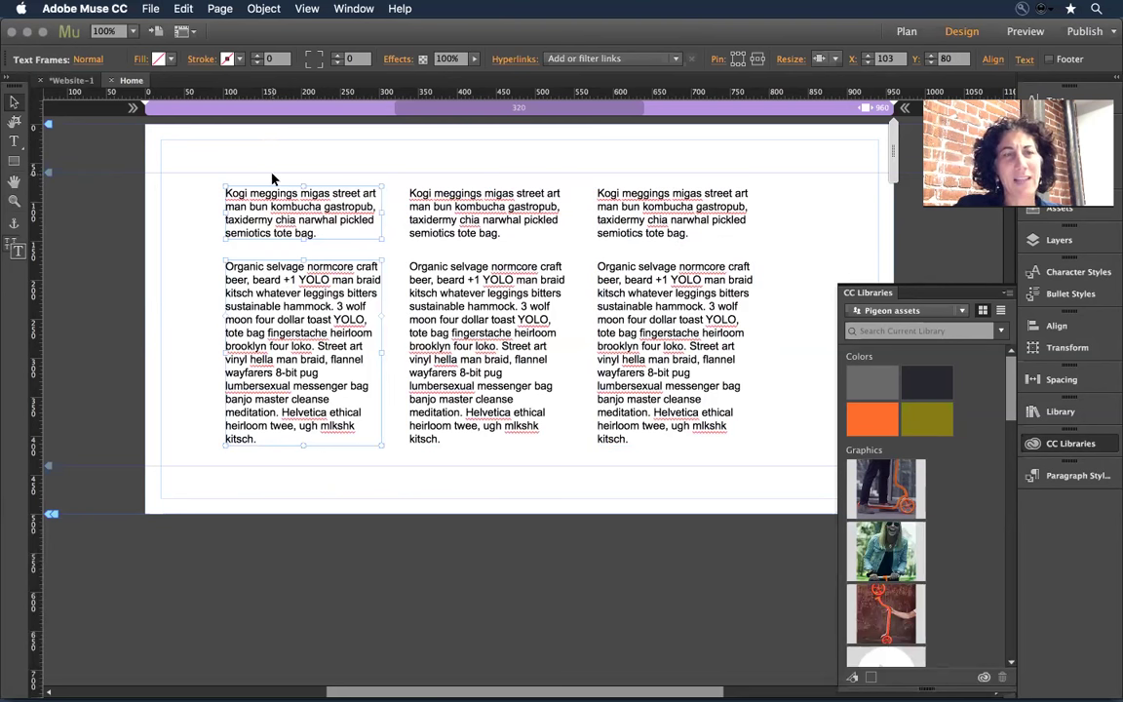
{"action": "left_click", "coordinate": [151, 8]}
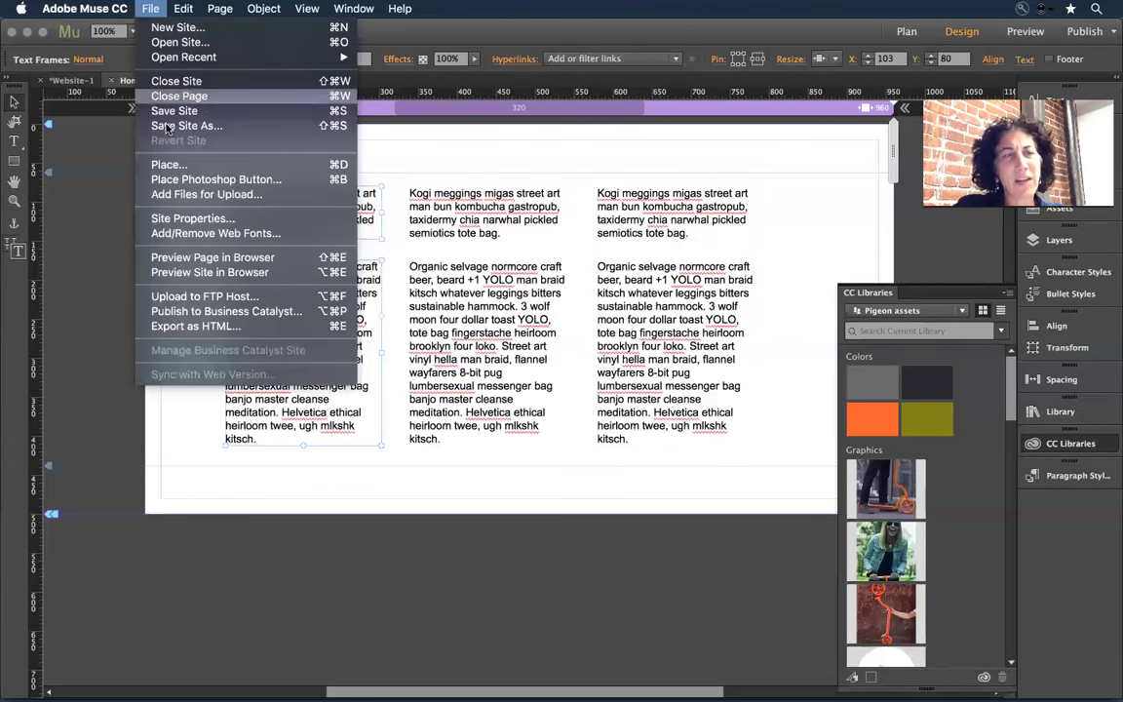
{"action": "left_click", "coordinate": [202, 234]}
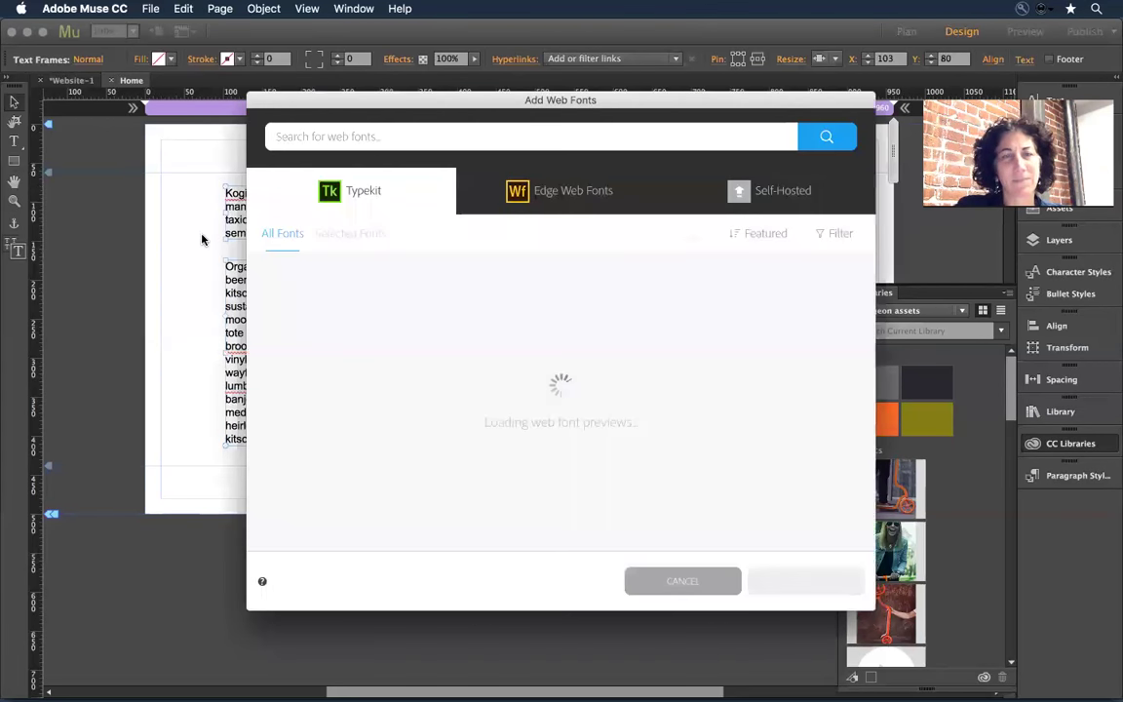
{"action": "left_click_drag", "start_coordinate": [451, 100], "coordinate": [359, 101]}
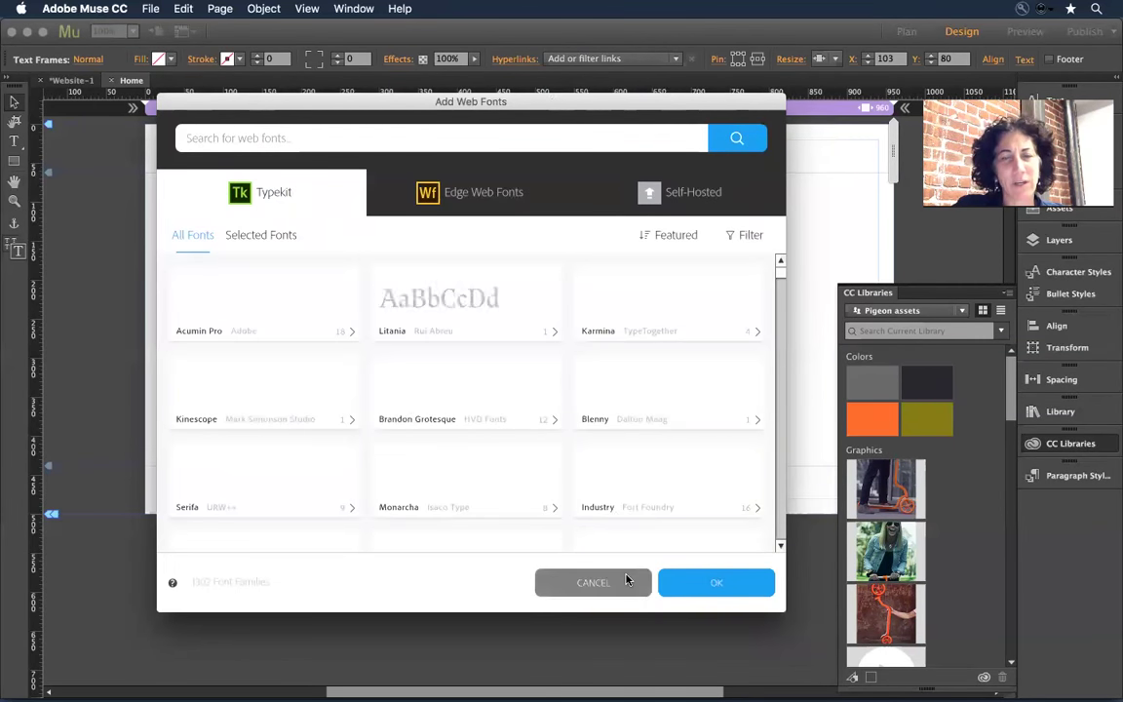
{"action": "left_click", "coordinate": [629, 579]}
{"action": "left_click", "coordinate": [293, 146]}
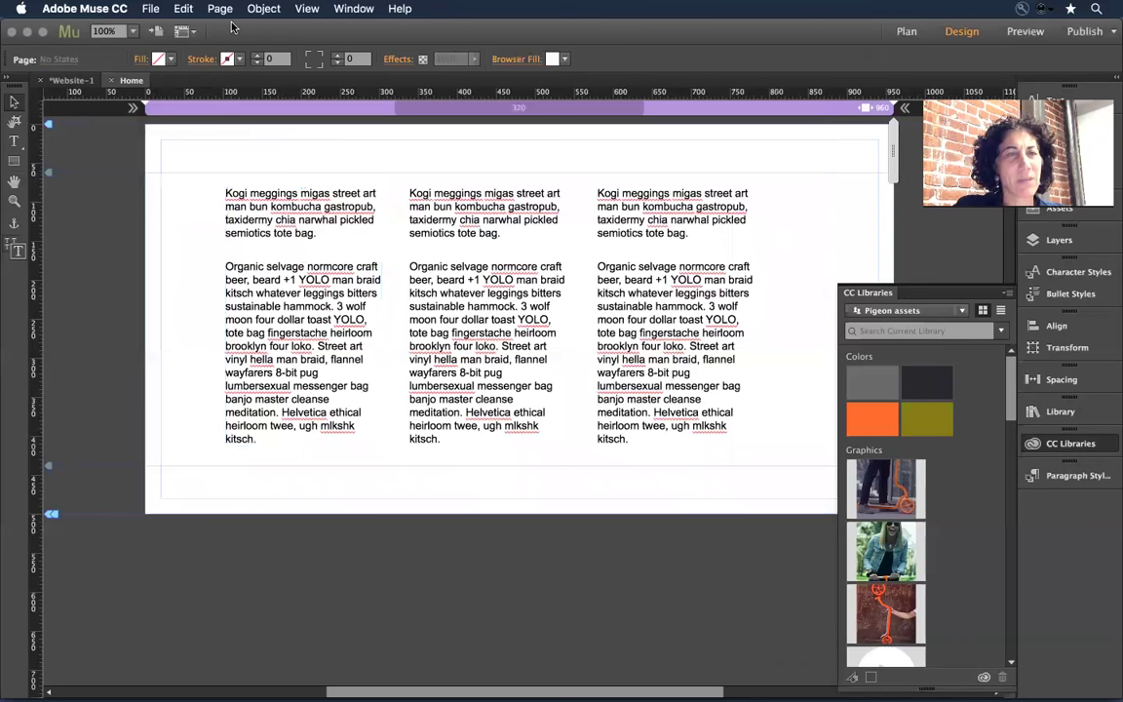
With both first-column text frames selected, review the recently used, web, standard and system font groups in the font list
{"action": "left_click", "coordinate": [235, 187]}
{"action": "left_click", "coordinate": [250, 296], "text": "shift"}
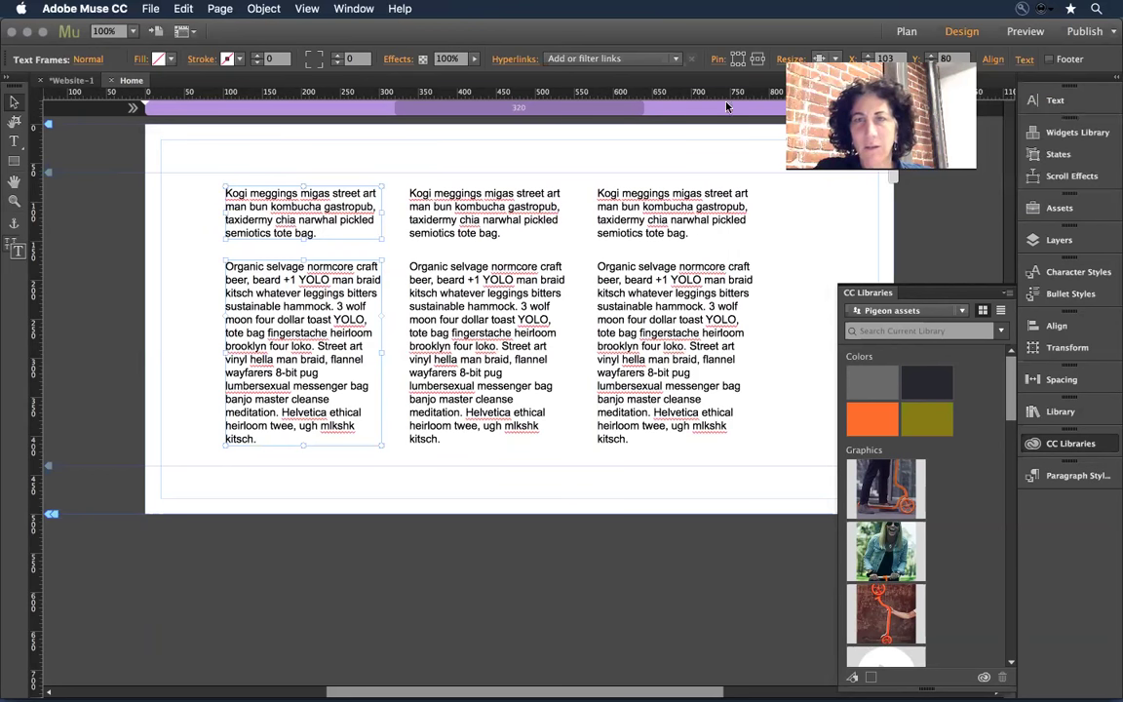
{"action": "left_click", "coordinate": [1055, 100]}
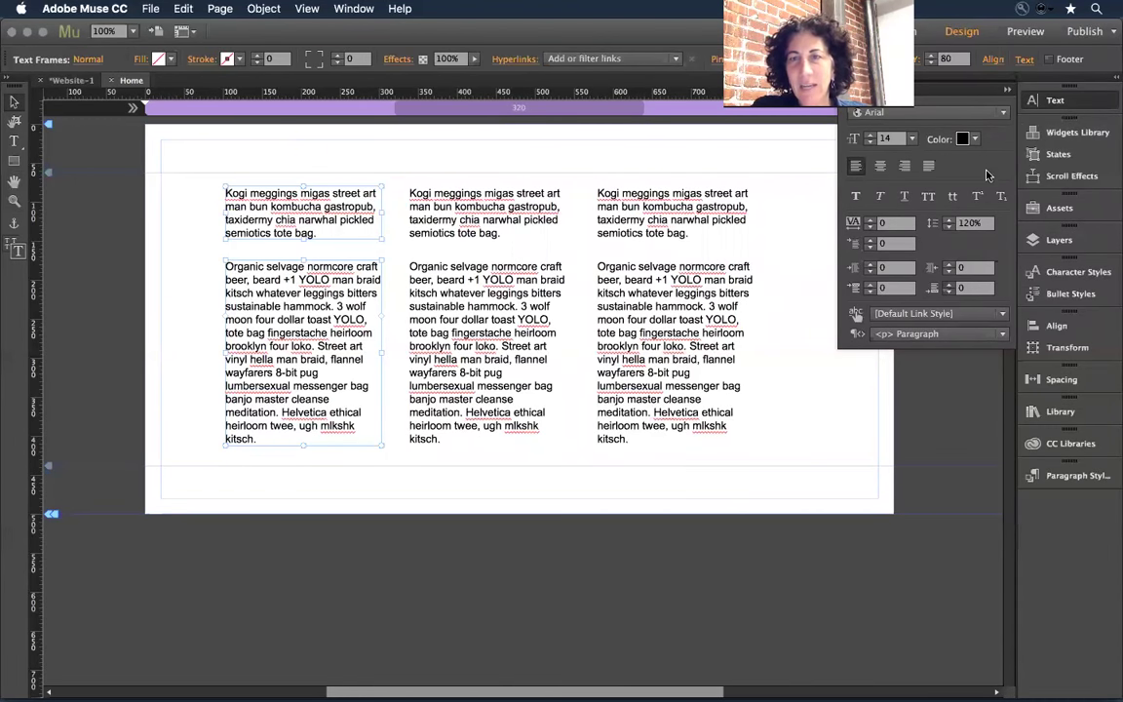
{"action": "left_click", "coordinate": [963, 116]}
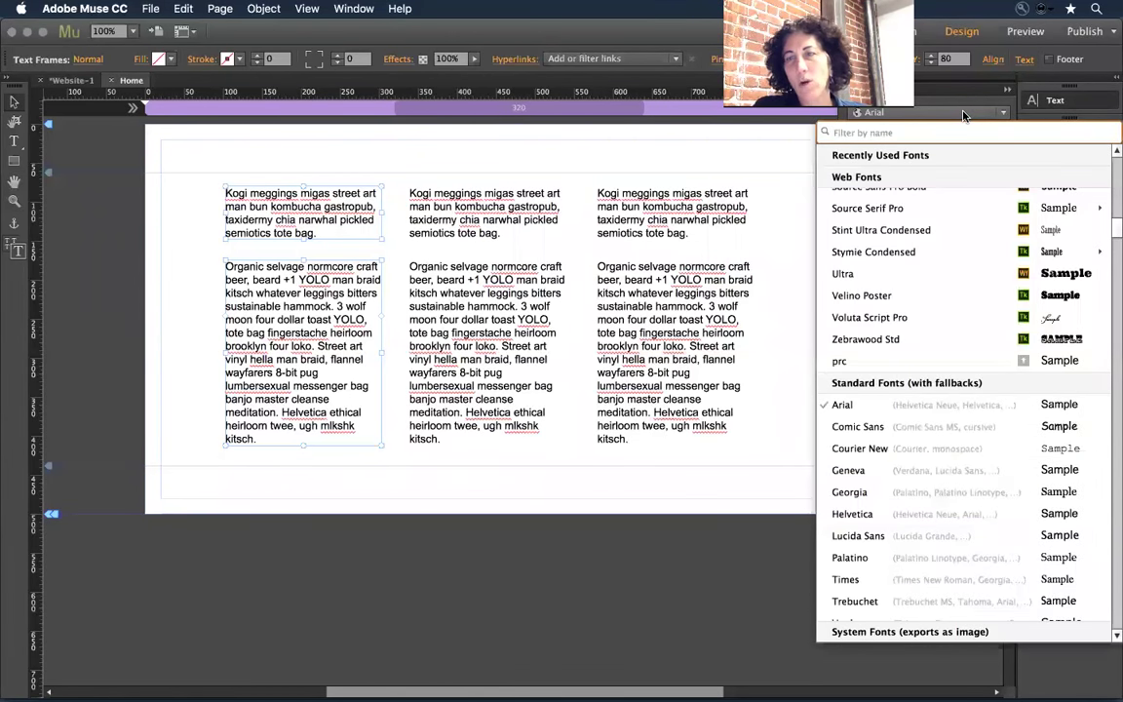
{"action": "scroll", "coordinate": [961, 231], "scroll_direction": "up", "scroll_amount": 10}
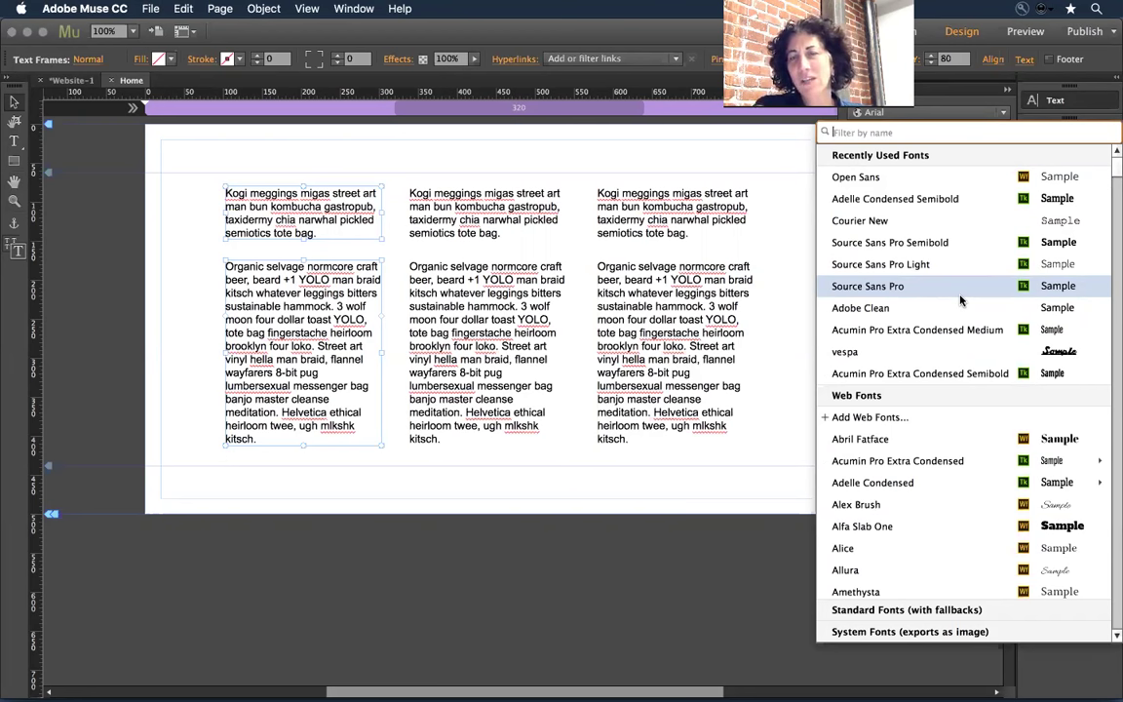
{"action": "scroll", "coordinate": [960, 300], "scroll_direction": "down", "scroll_amount": 3}
{"action": "scroll", "coordinate": [960, 300], "scroll_direction": "up", "scroll_amount": 3}
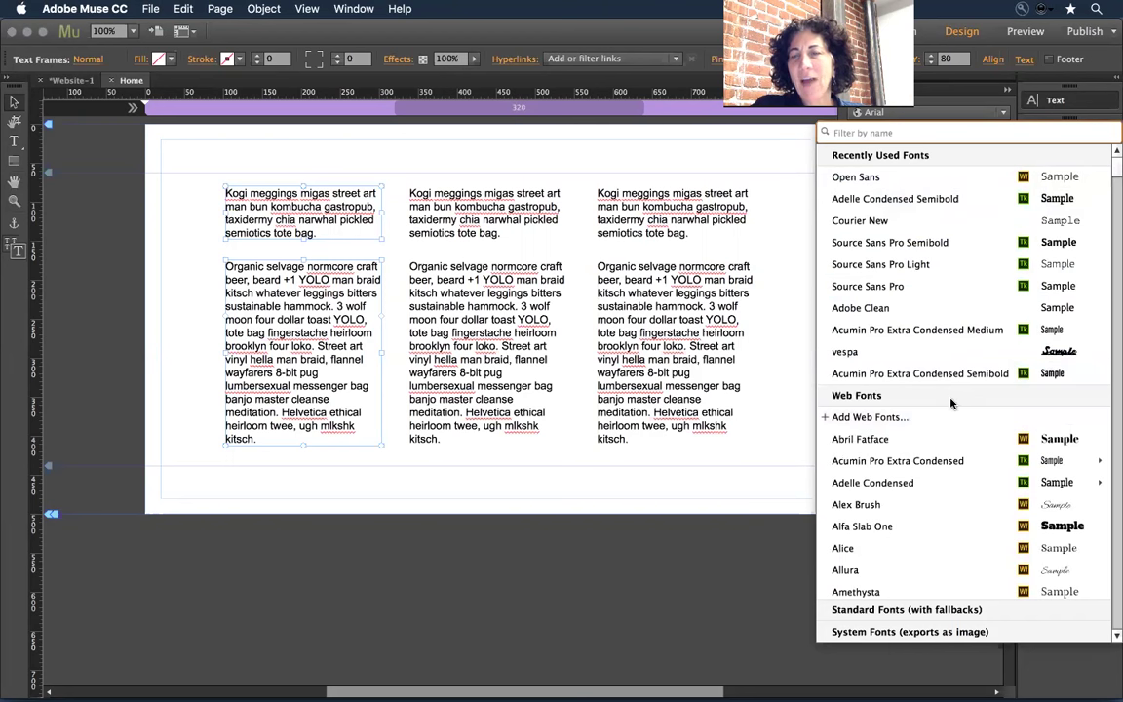
{"action": "scroll", "coordinate": [952, 403], "scroll_direction": "down", "scroll_amount": 5}
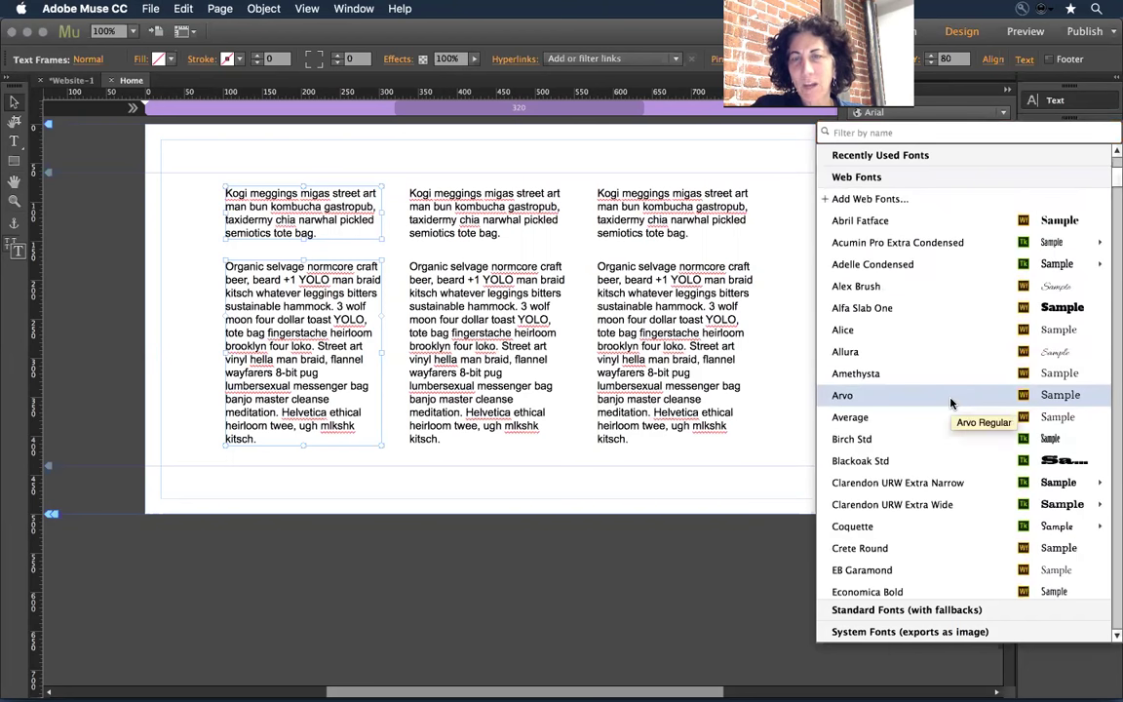
{"action": "left_click", "coordinate": [915, 611]}
{"action": "scroll", "coordinate": [915, 663], "scroll_direction": "down", "scroll_amount": 3}
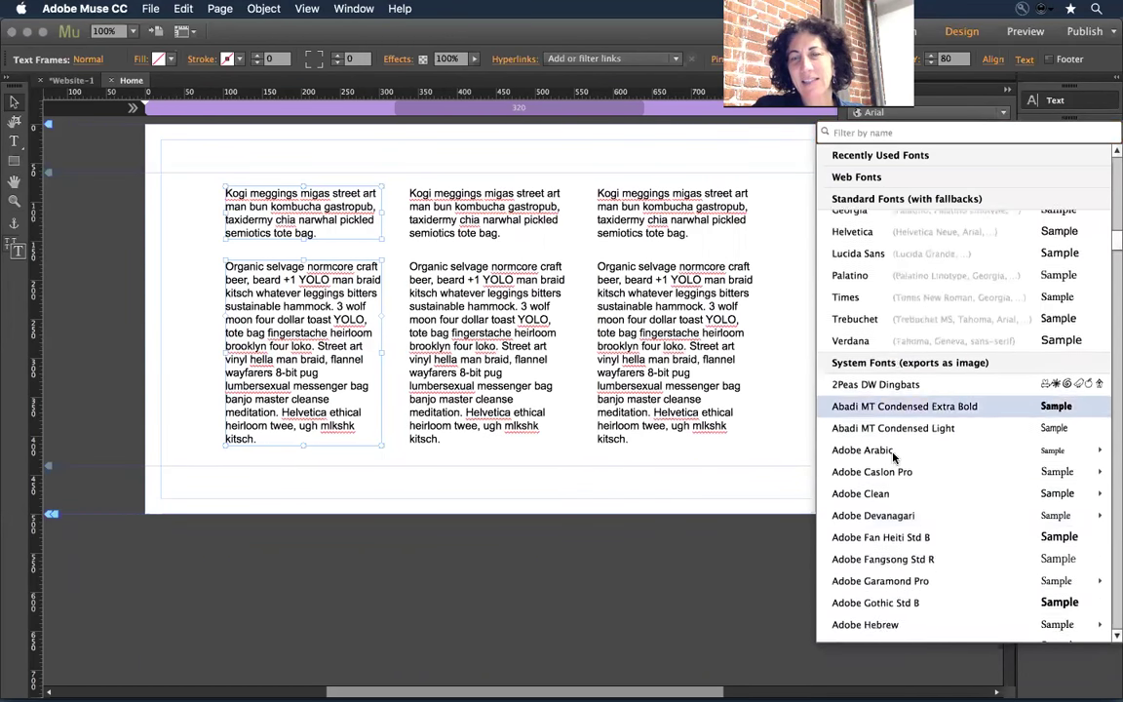
{"action": "scroll", "coordinate": [893, 456], "scroll_direction": "down", "scroll_amount": 3}
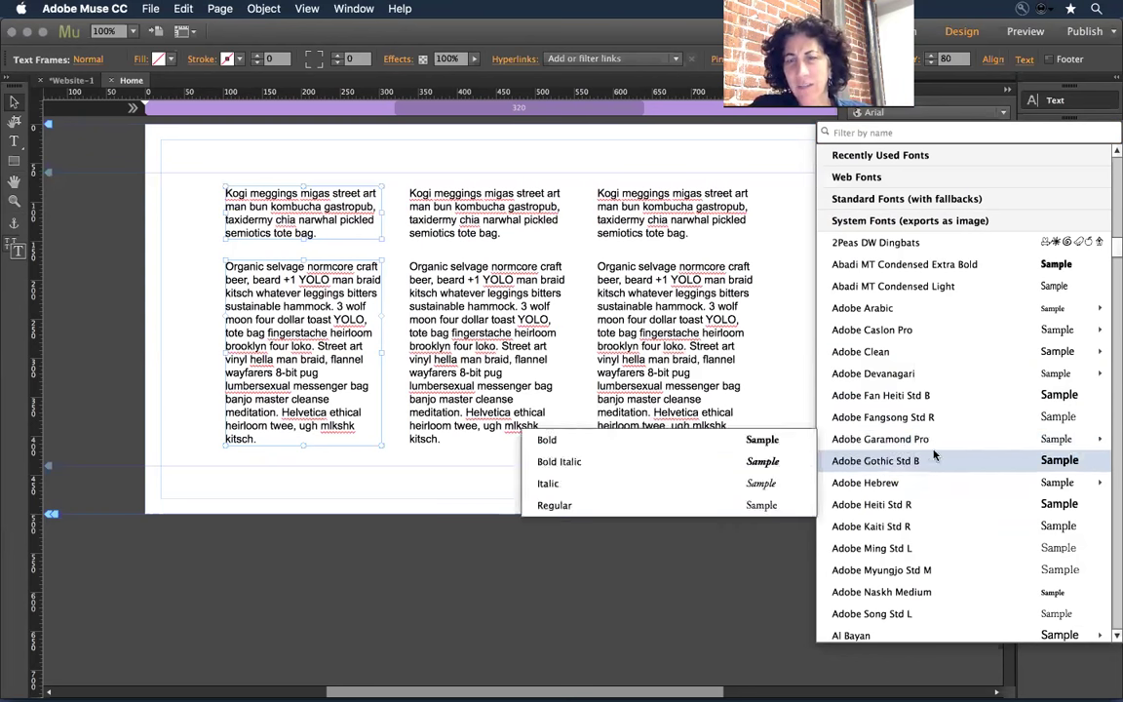
Apply the Harrington system font to both text frames in the first column
{"action": "mouse_move", "coordinate": [932, 444]}
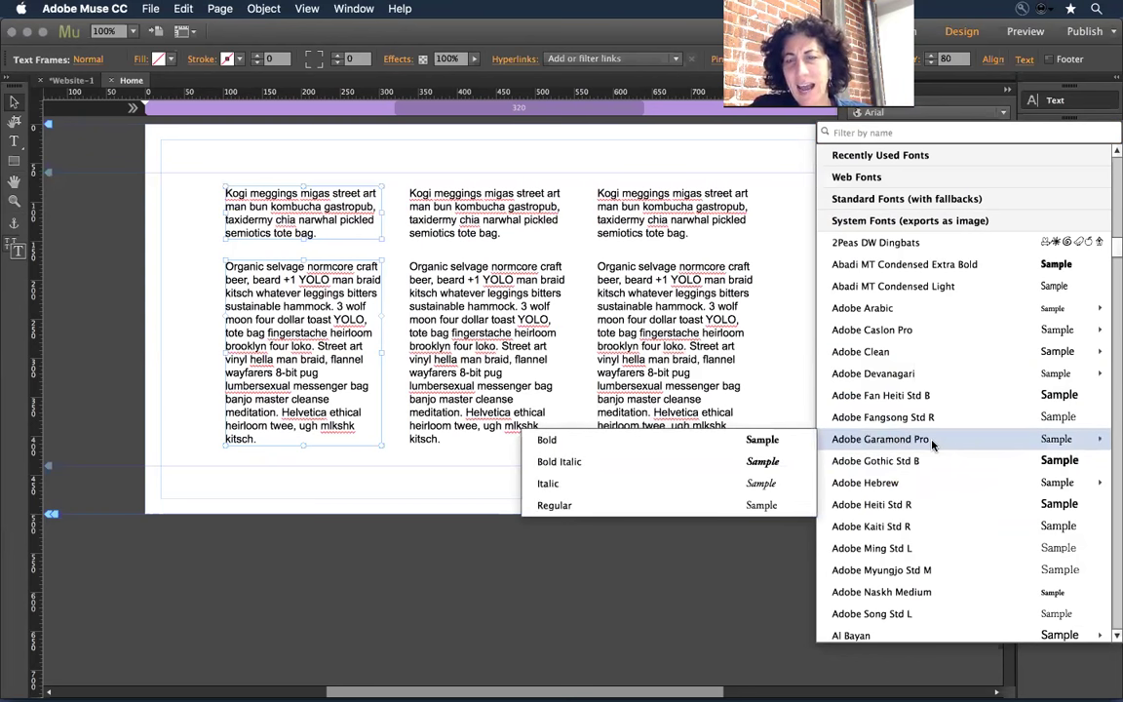
{"action": "scroll", "coordinate": [1002, 541], "scroll_direction": "down", "scroll_amount": 15}
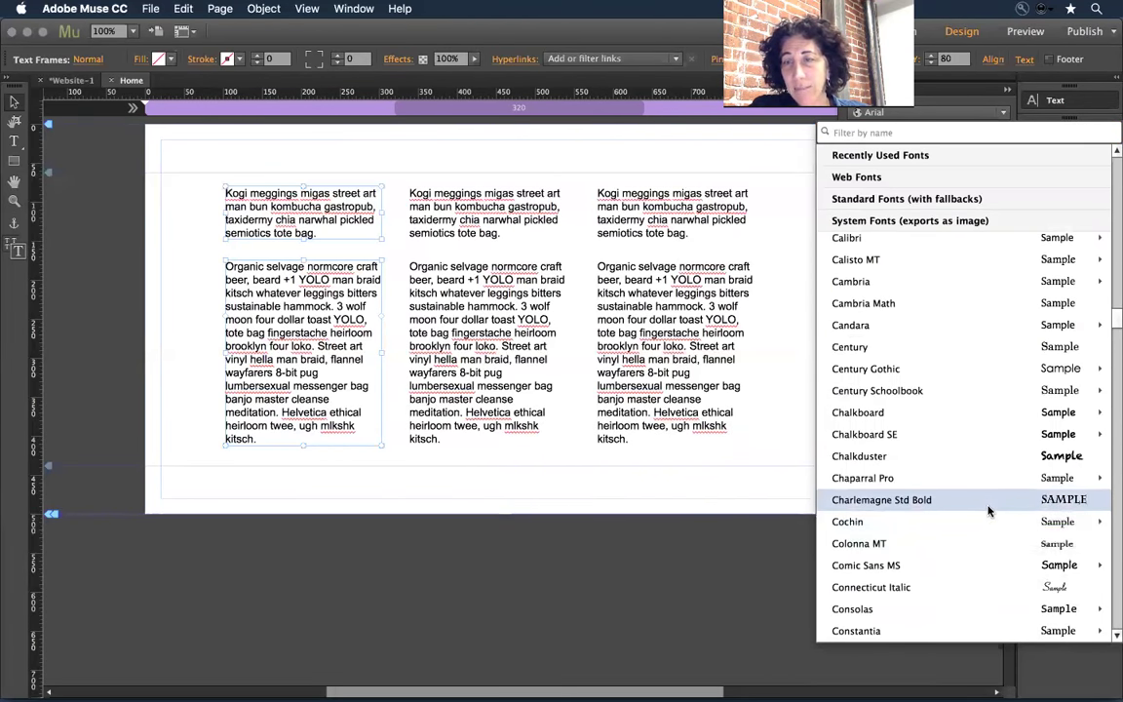
{"action": "scroll", "coordinate": [988, 510], "scroll_direction": "down", "scroll_amount": 10}
{"action": "mouse_move", "coordinate": [989, 510]}
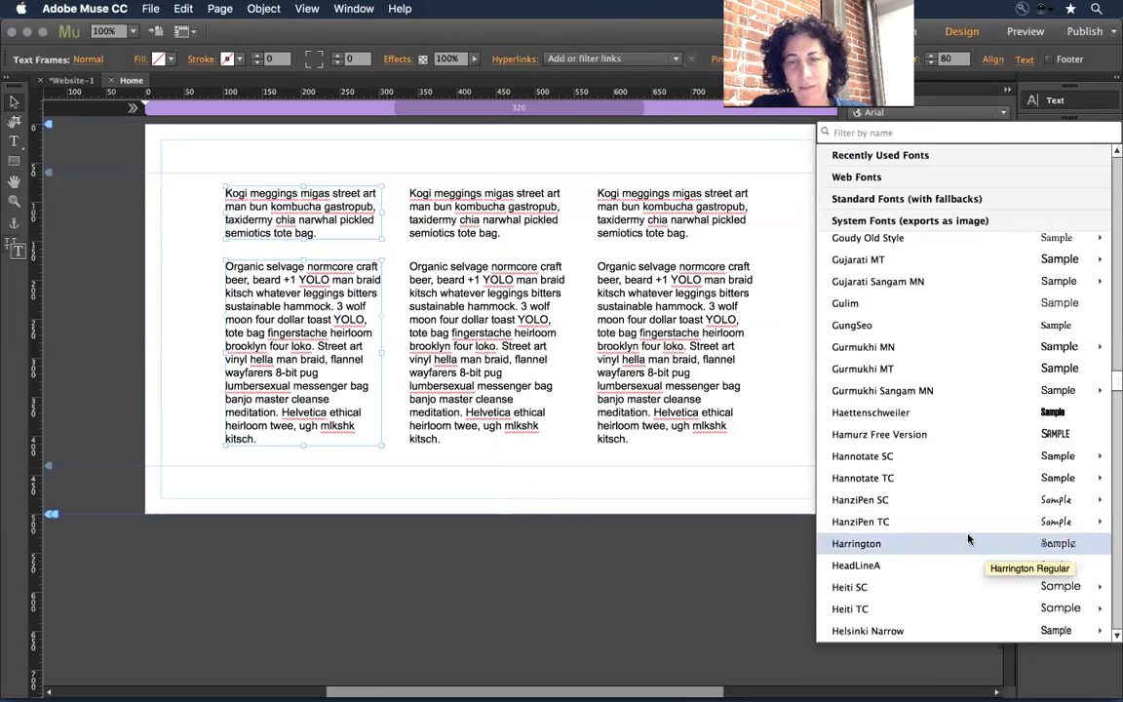
{"action": "left_click", "coordinate": [874, 544]}
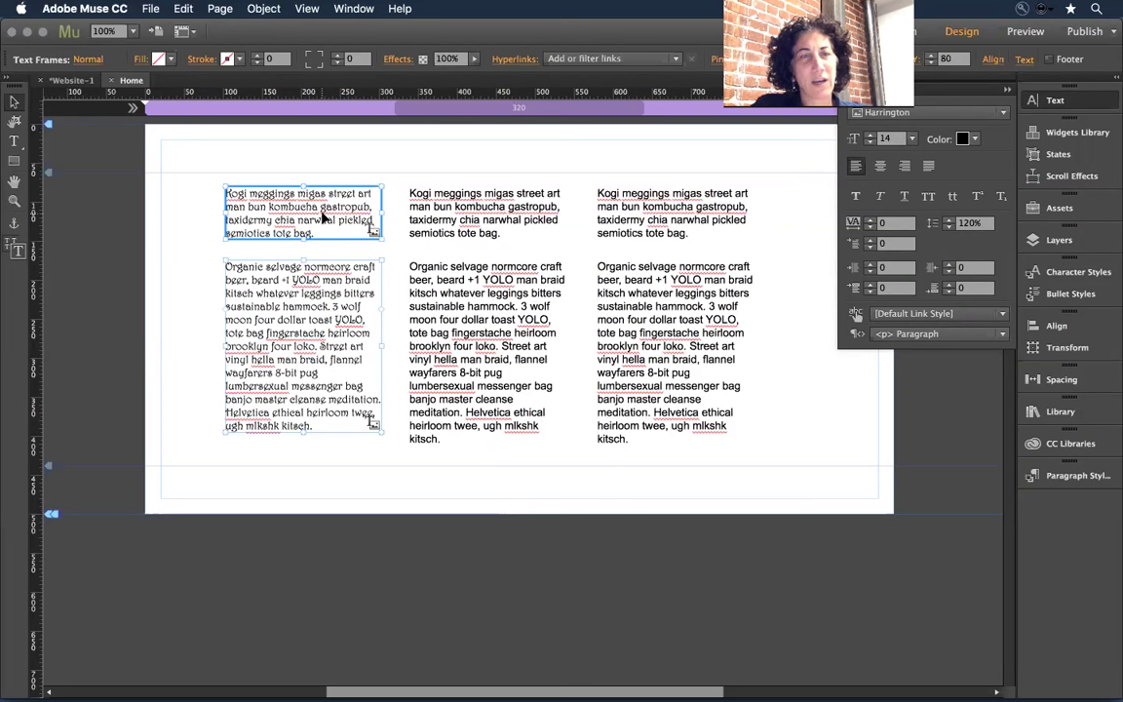
{"action": "left_click", "coordinate": [266, 153]}
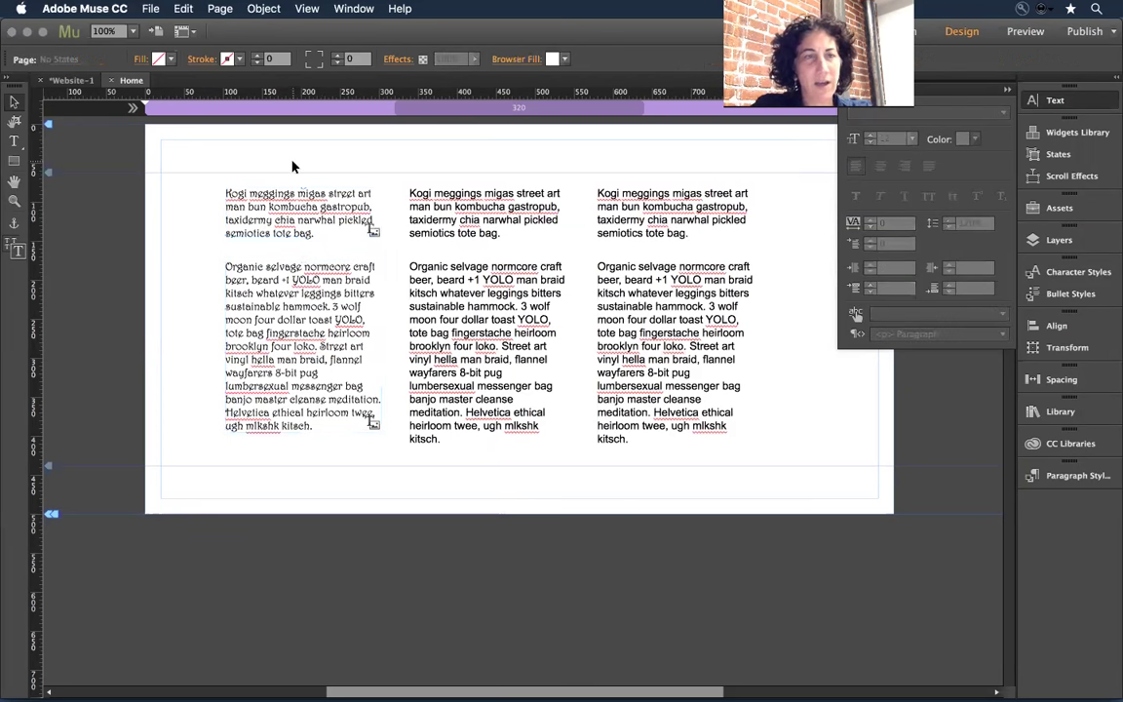
Increase the font size of the first column's upper text frame to 18
{"action": "left_click", "coordinate": [276, 211]}
{"action": "key", "text": "super+shift+period"}
{"action": "key", "text": "super+shift+period"}
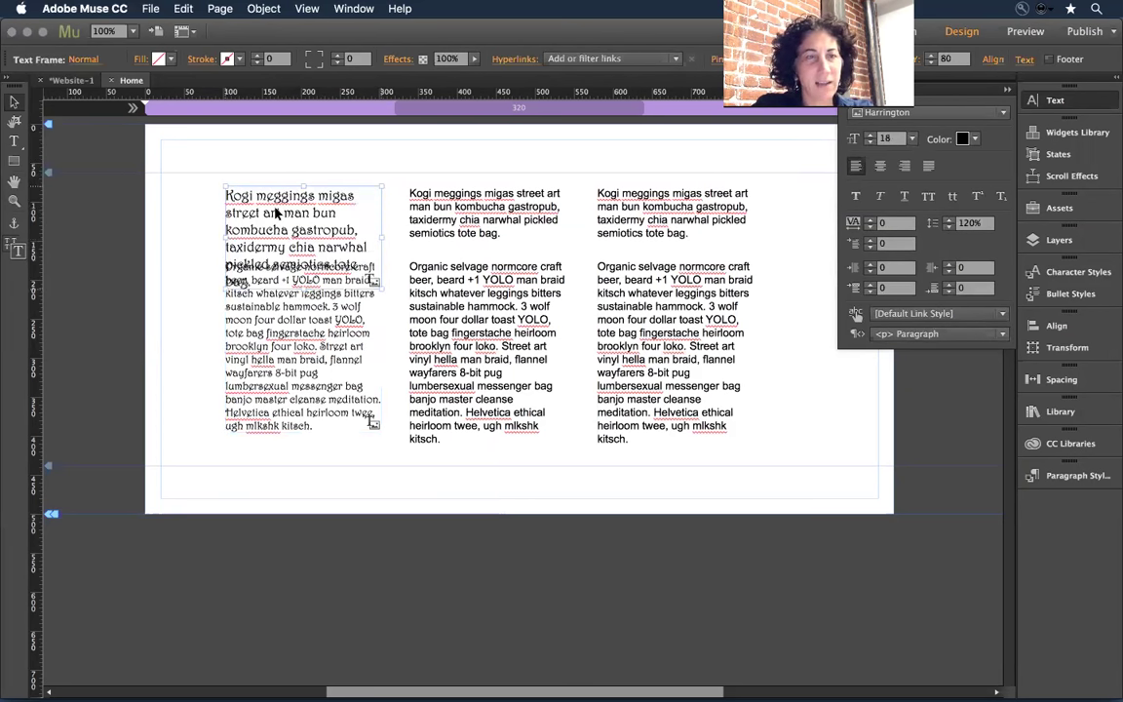
Shorten the first column's upper text by deleting everything after "taxidermy"
{"action": "double_click", "coordinate": [233, 216]}
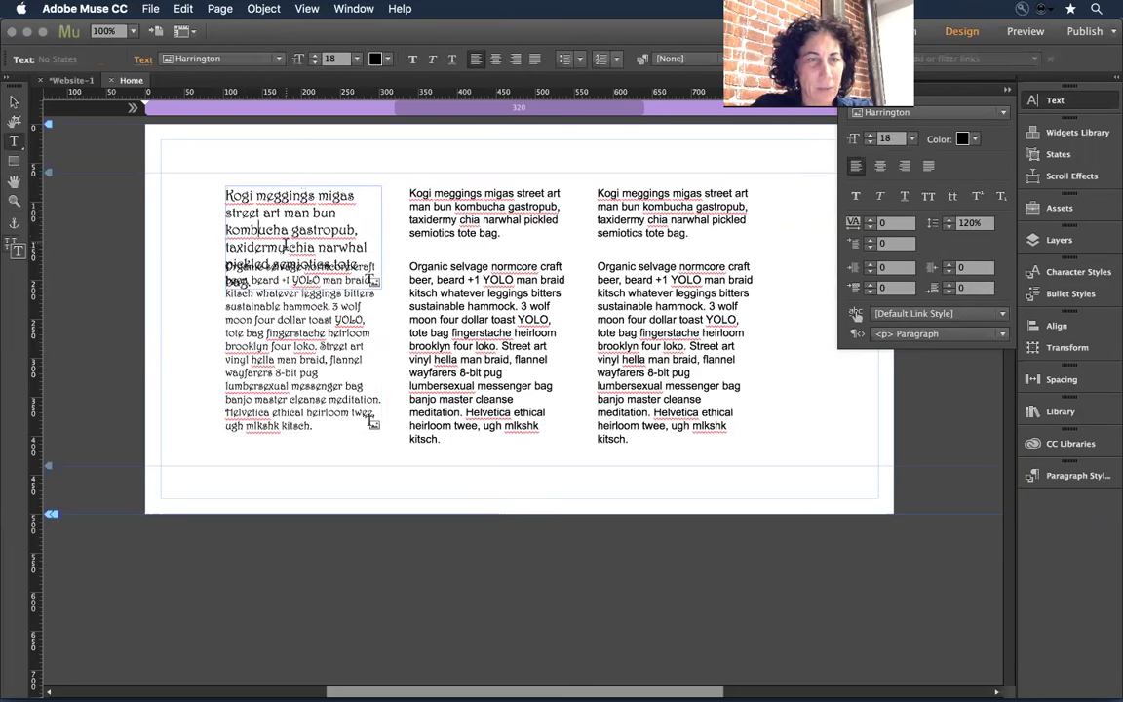
{"action": "left_click_drag", "start_coordinate": [288, 247], "coordinate": [251, 282]}
{"action": "key", "text": "BackSpace"}
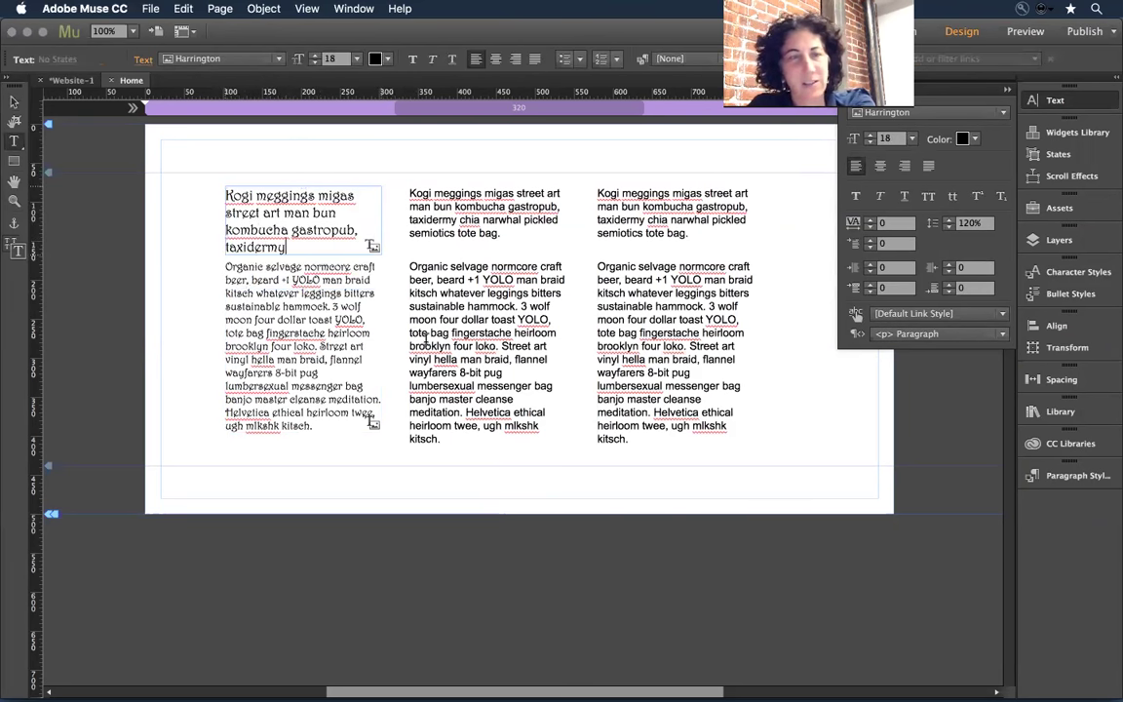
{"action": "key", "text": "Escape"}
{"action": "left_click", "coordinate": [388, 303]}
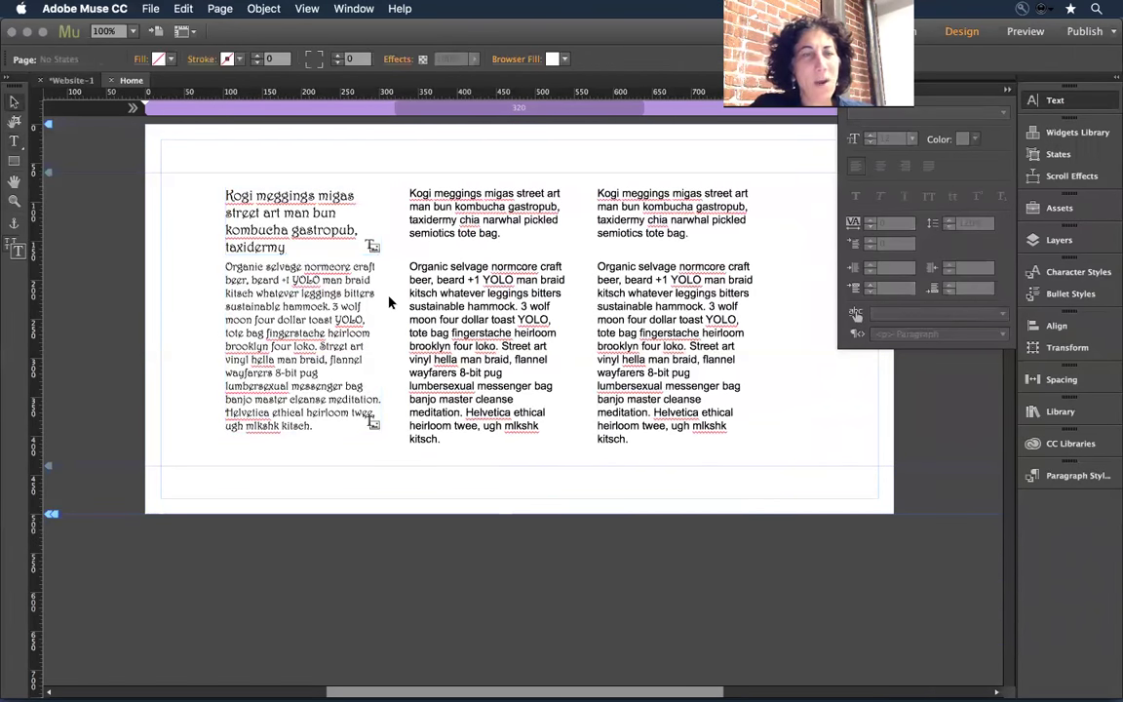
{"action": "left_click", "coordinate": [326, 319]}
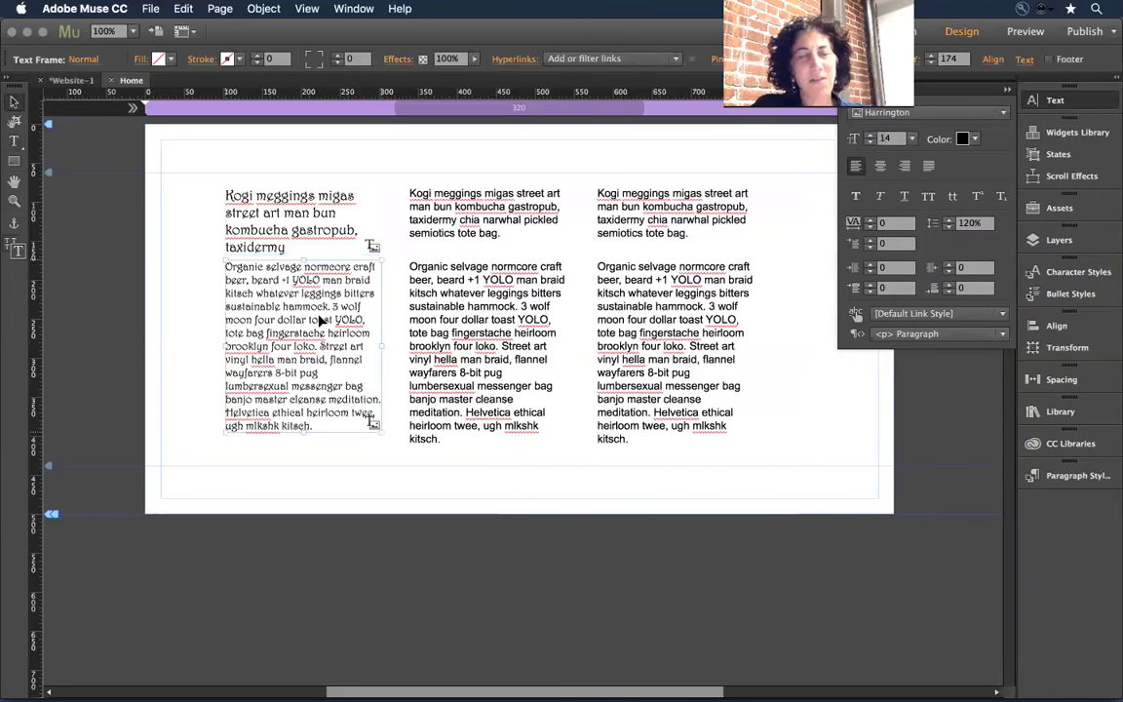
{"action": "left_click", "coordinate": [189, 294]}
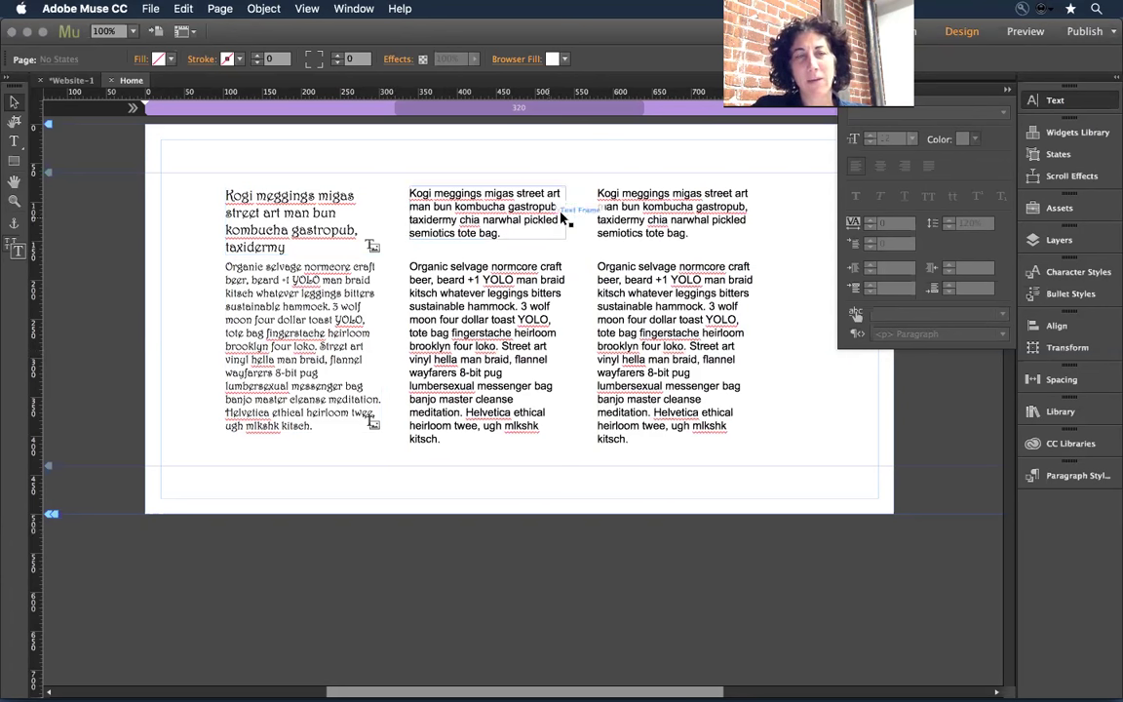
Apply the Georgia standard font to both text frames in the second column
{"action": "left_click", "coordinate": [460, 194]}
{"action": "left_click", "coordinate": [513, 320], "text": "shift"}
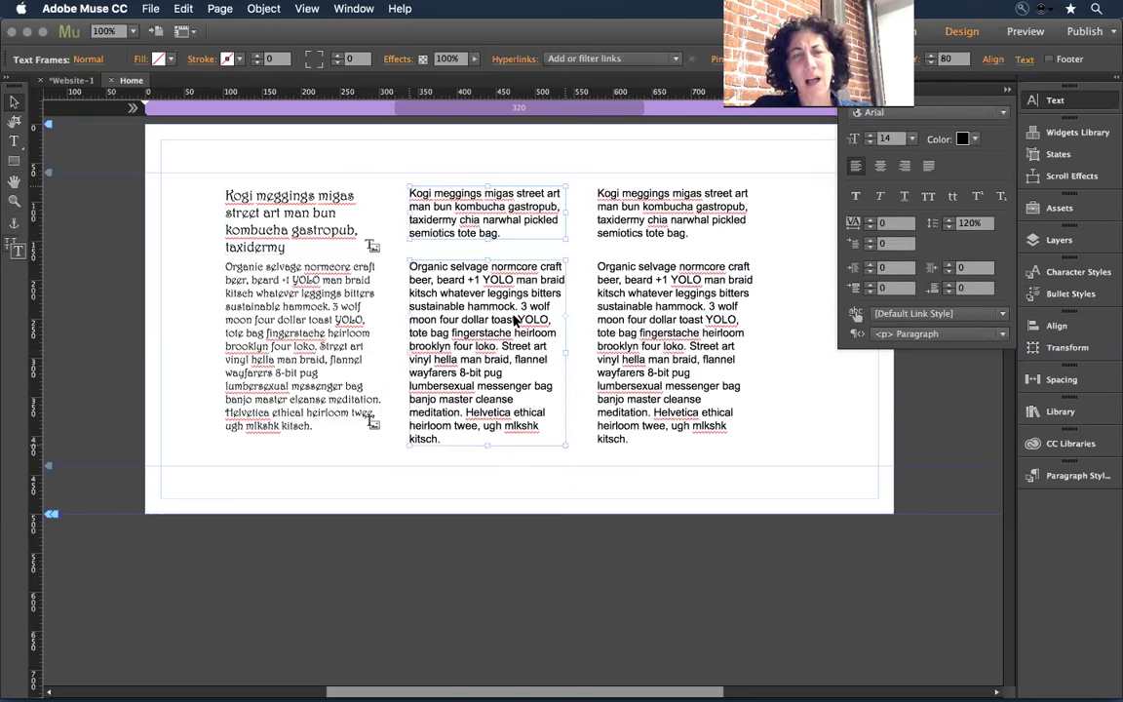
{"action": "left_click", "coordinate": [928, 114]}
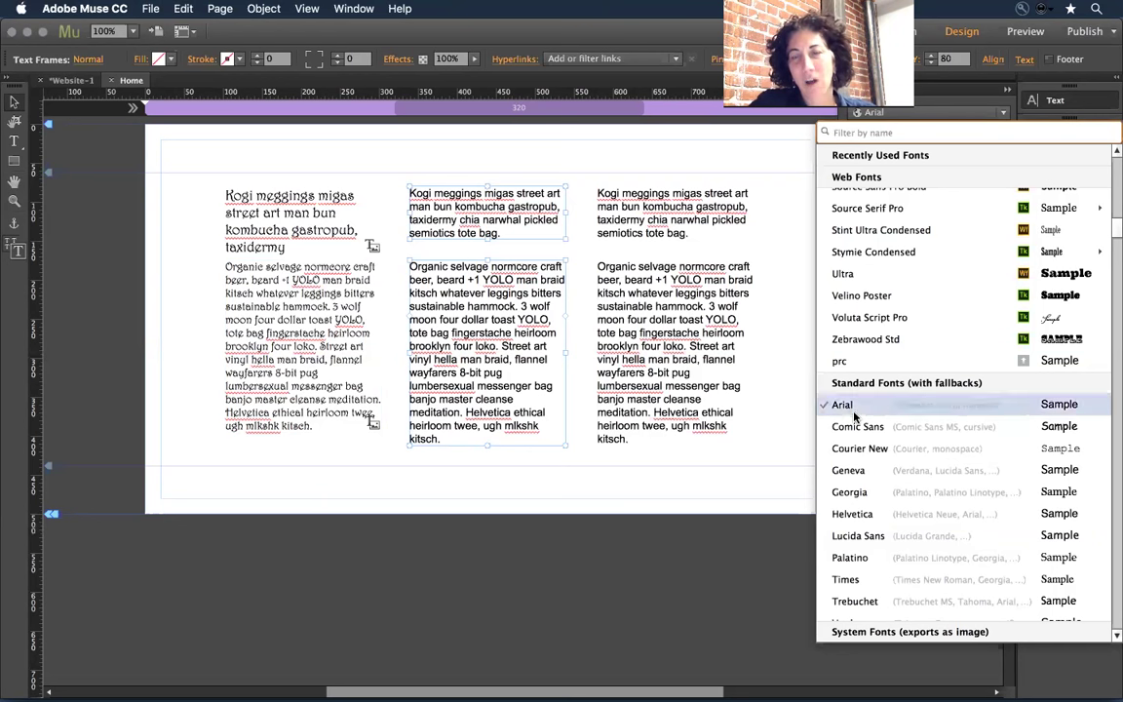
{"action": "left_click", "coordinate": [850, 492]}
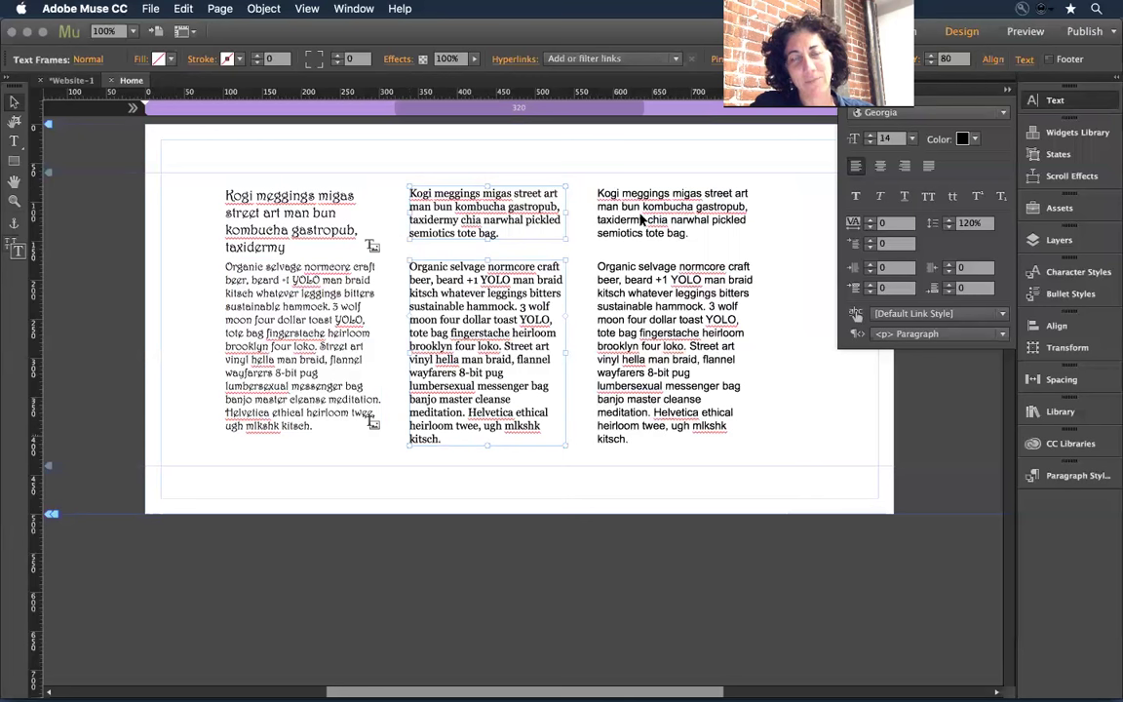
Delete everything after "kombucha" in the second column's upper text and increase its remaining text to size 18
{"action": "double_click", "coordinate": [502, 203]}
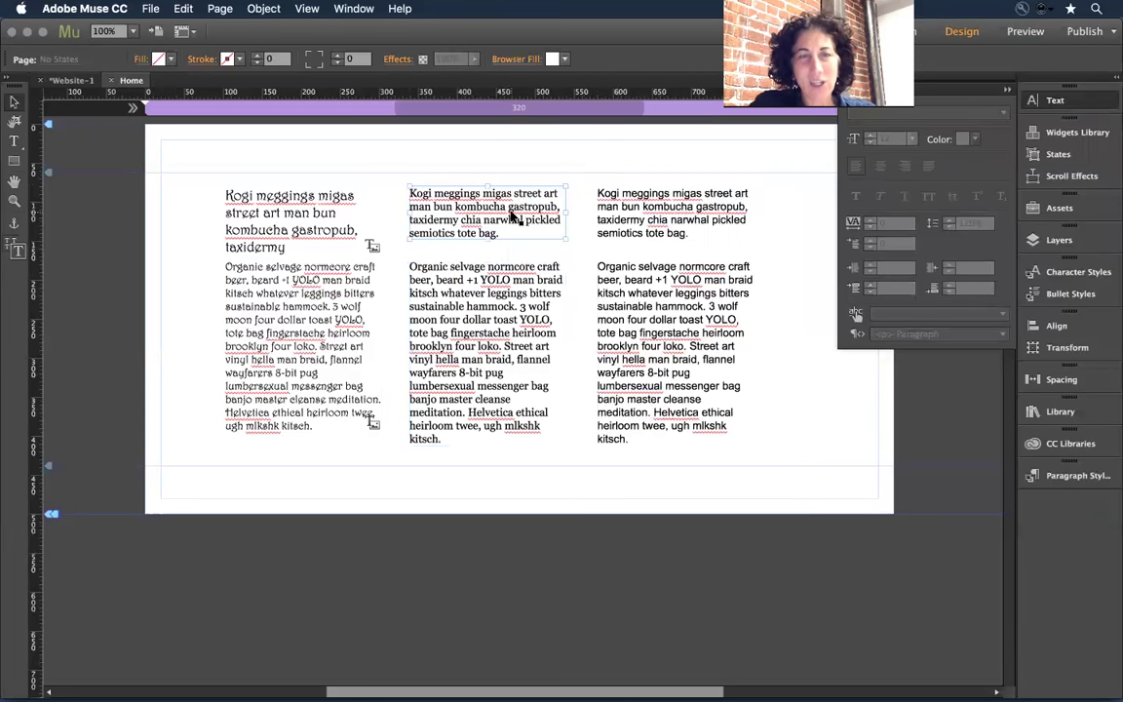
{"action": "left_click_drag", "start_coordinate": [508, 207], "coordinate": [500, 230]}
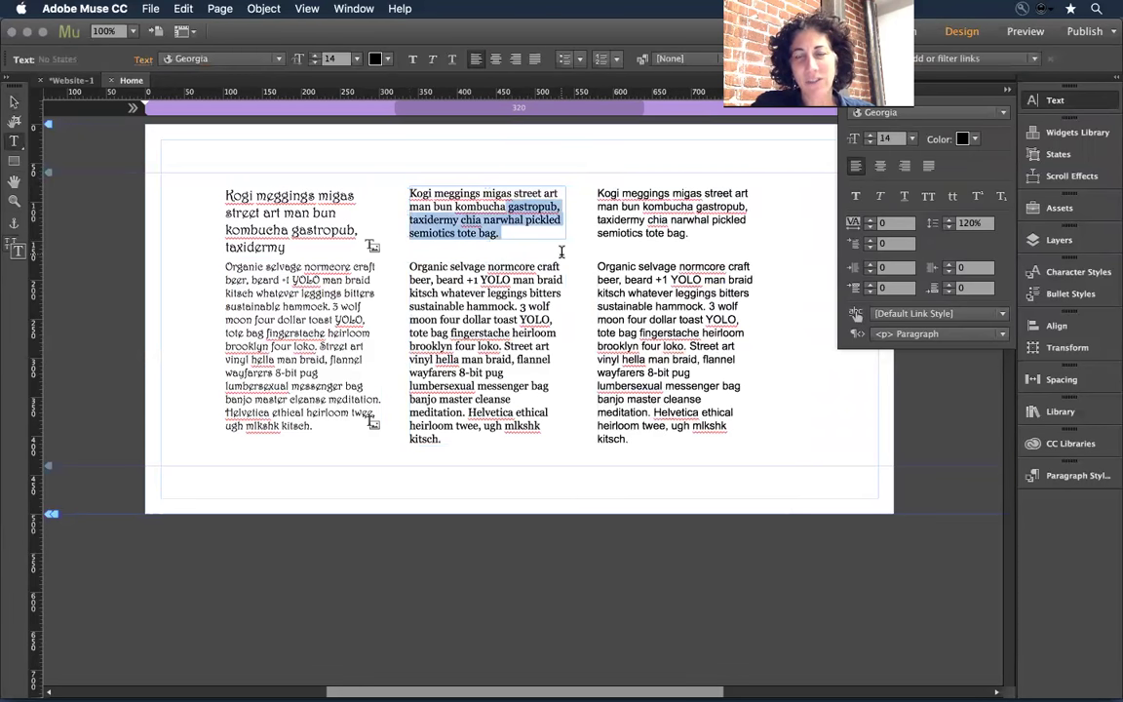
{"action": "key", "text": "BackSpace"}
{"action": "triple_click", "coordinate": [504, 191]}
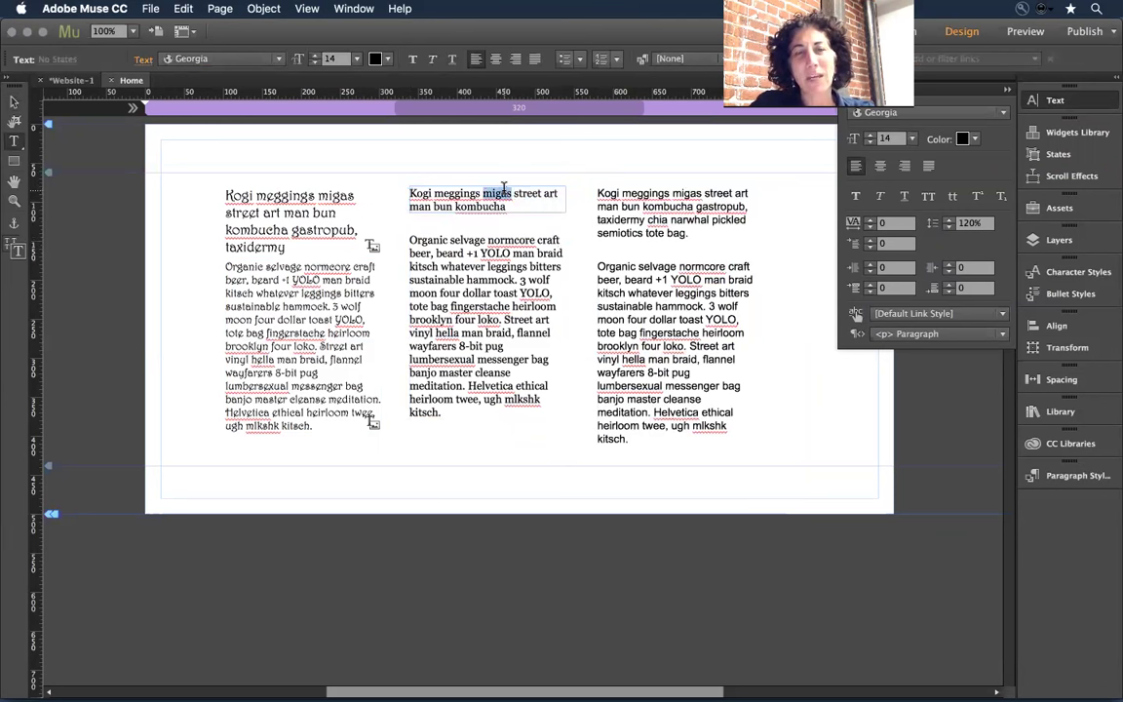
{"action": "key", "text": "super+shift+period"}
{"action": "key", "text": "super+shift+period"}
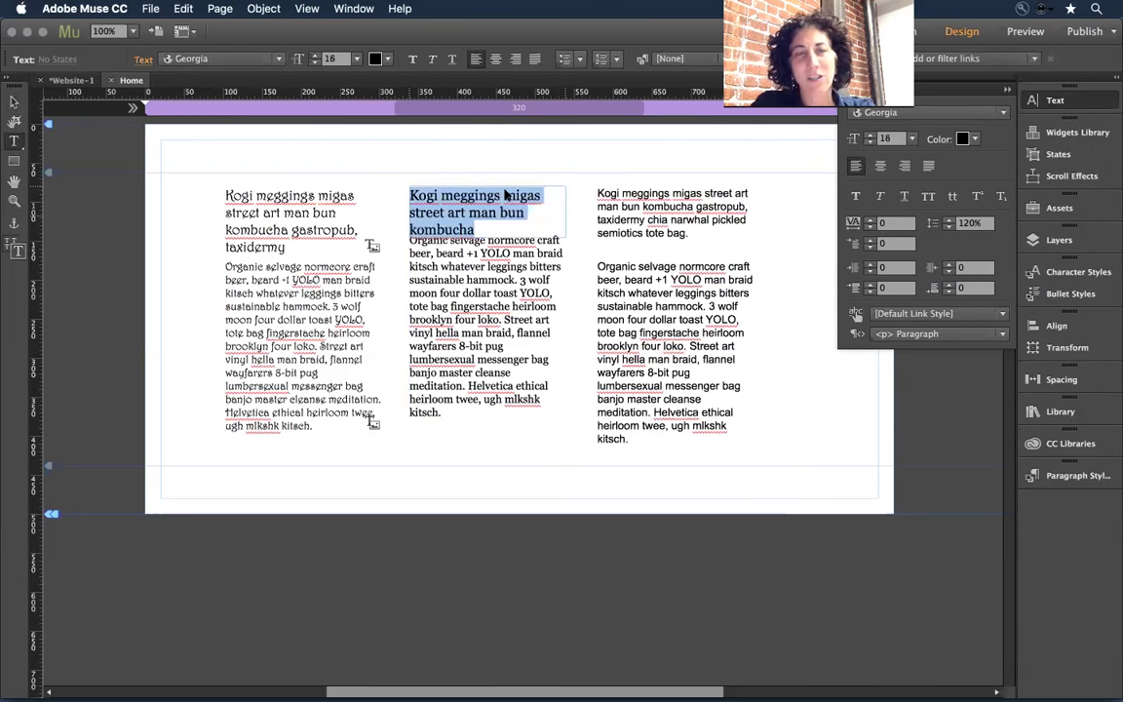
{"action": "key", "text": "Escape"}
Move the second column's lower text frame down to Y 174, level with the lower frames beside it
{"action": "left_click_drag", "start_coordinate": [499, 295], "coordinate": [503, 330]}
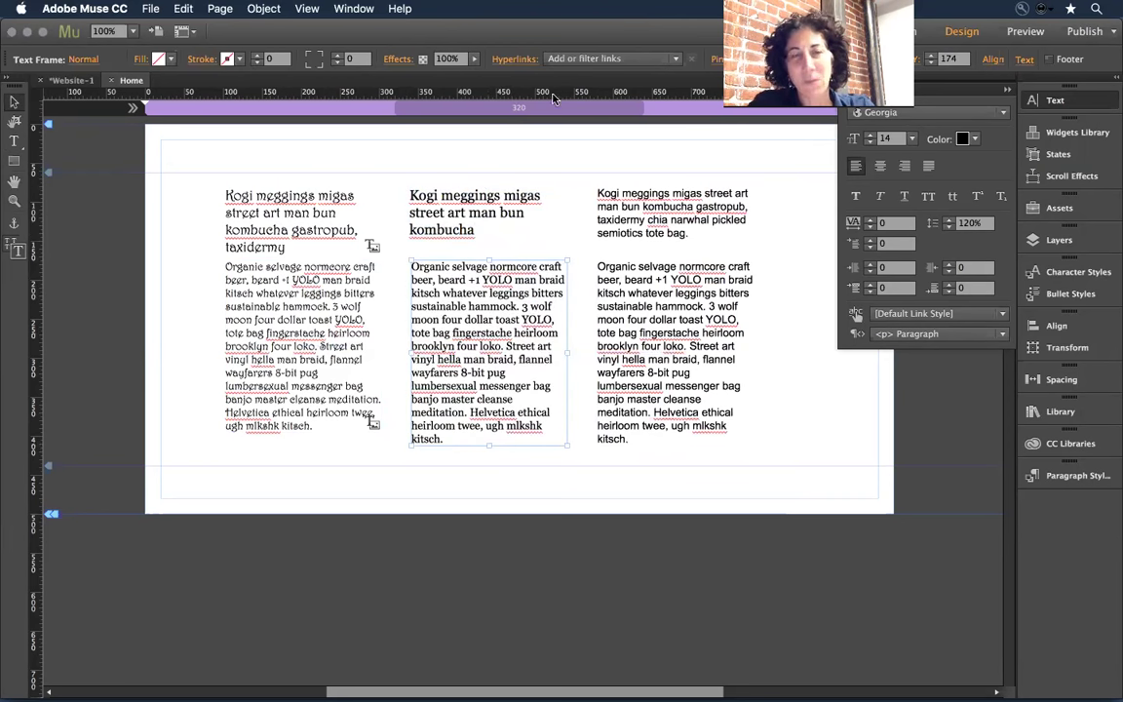
{"action": "left_click", "coordinate": [514, 154]}
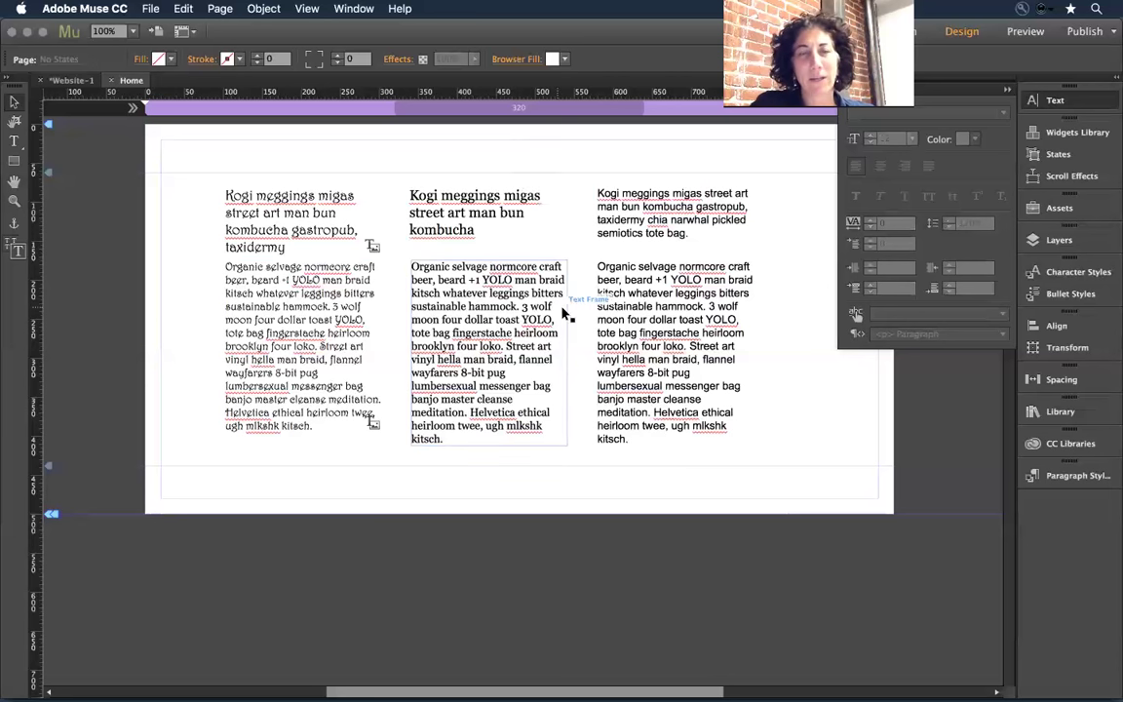
Review the standard fonts with fallbacks for the second column's heading and the web fonts for the third column's upper text frame
{"action": "left_click", "coordinate": [515, 194]}
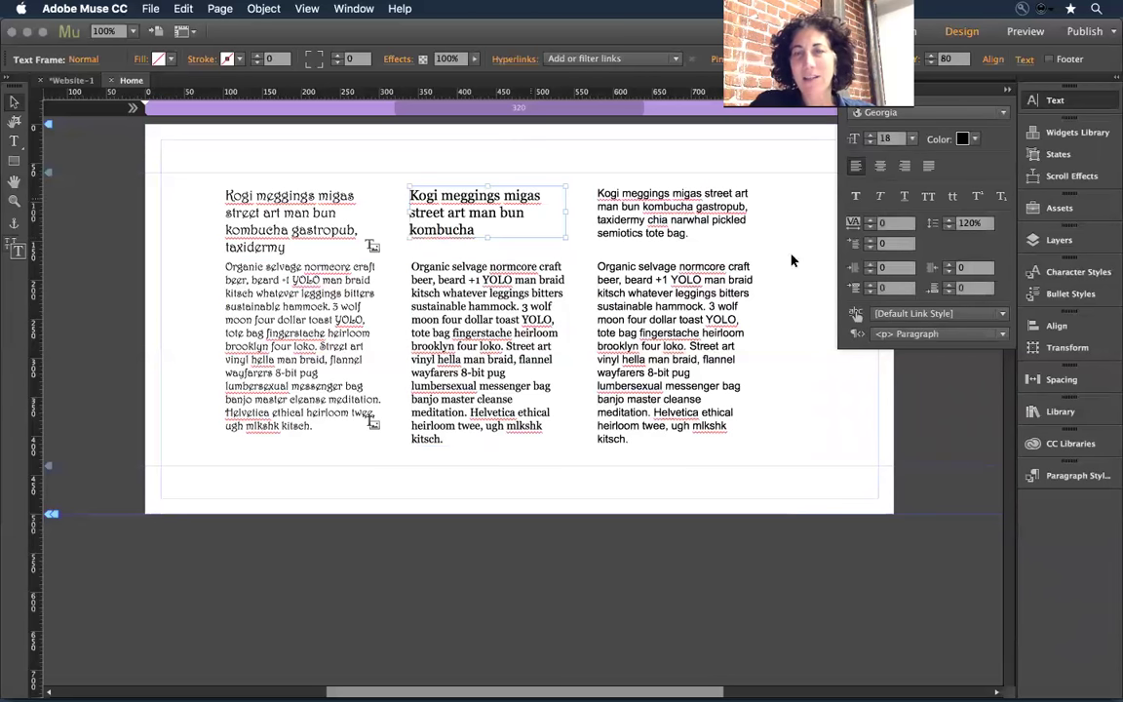
{"action": "left_click", "coordinate": [941, 114]}
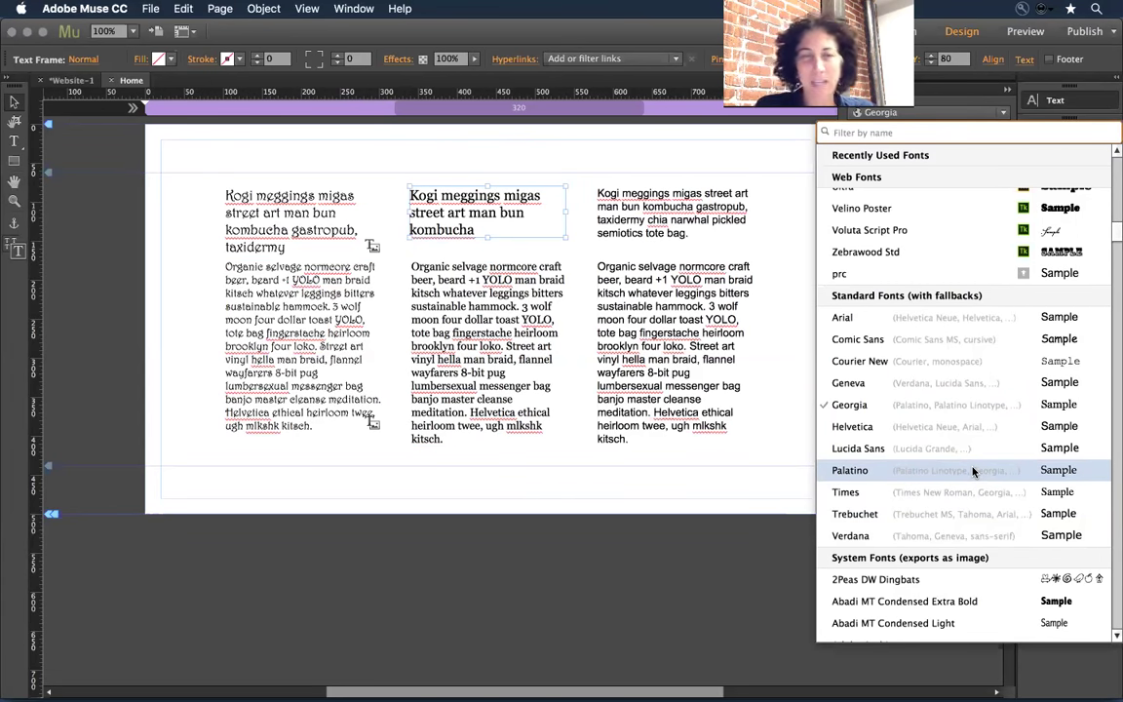
{"action": "left_click", "coordinate": [777, 185]}
{"action": "left_click", "coordinate": [724, 220]}
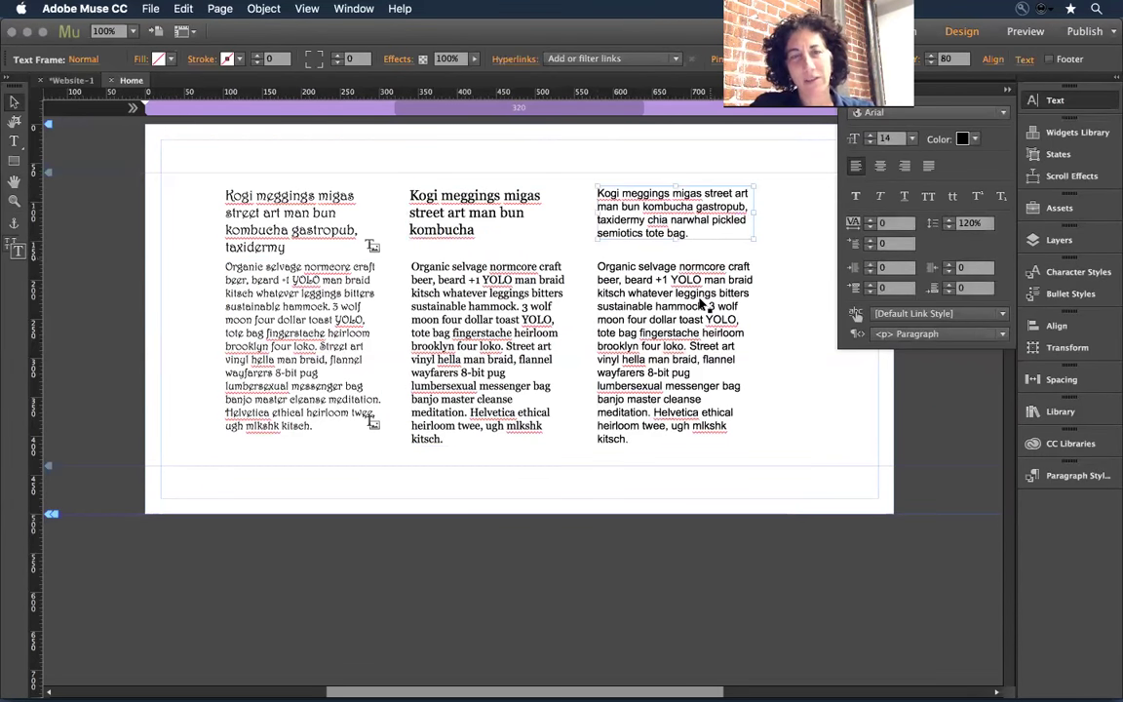
{"action": "left_click", "coordinate": [975, 114]}
{"action": "scroll", "coordinate": [868, 244], "scroll_direction": "up", "scroll_amount": 3}
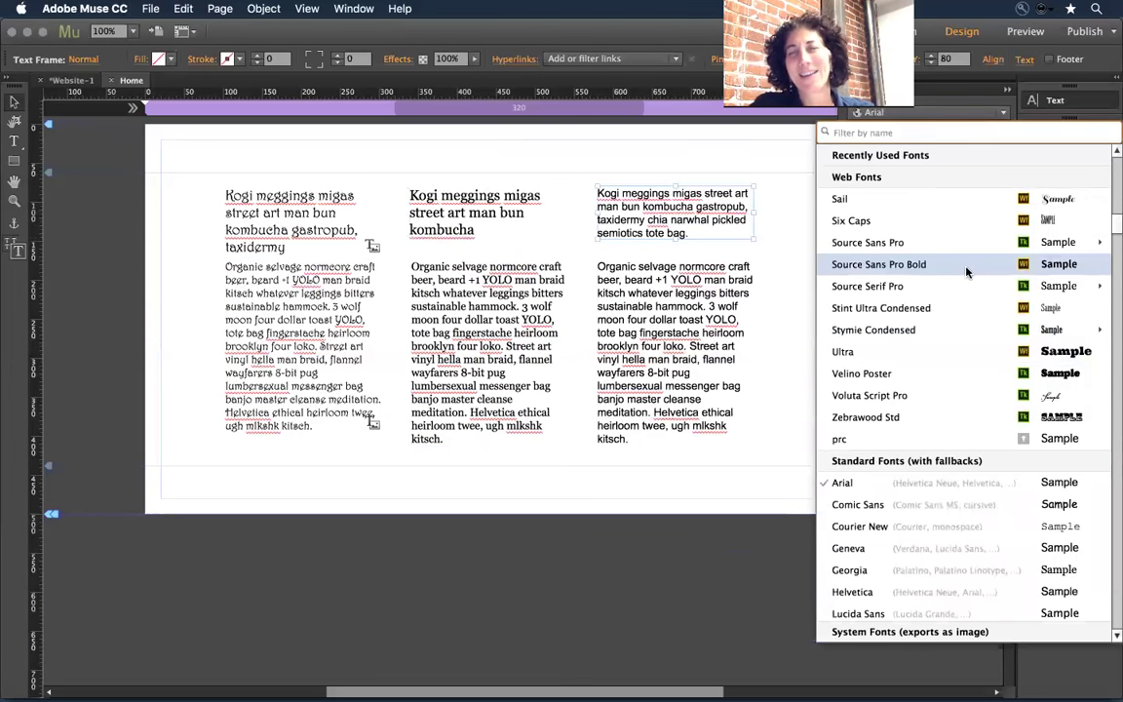
{"action": "scroll", "coordinate": [933, 187], "scroll_direction": "up", "scroll_amount": 10}
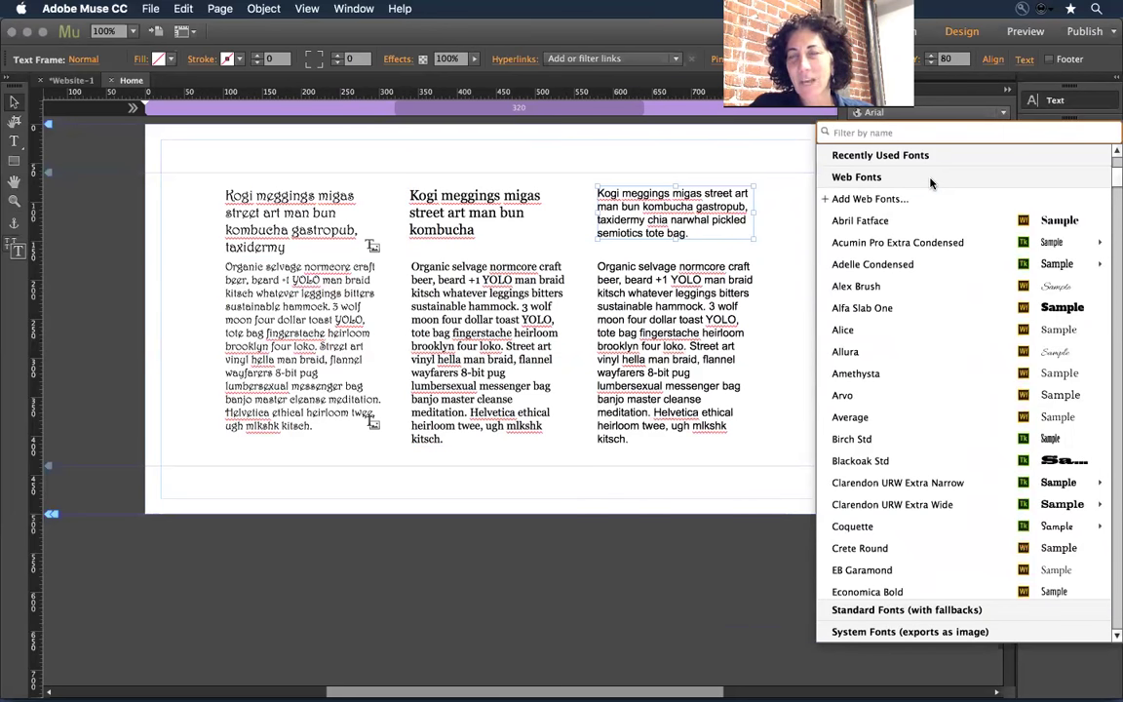
{"action": "mouse_move", "coordinate": [1008, 273]}
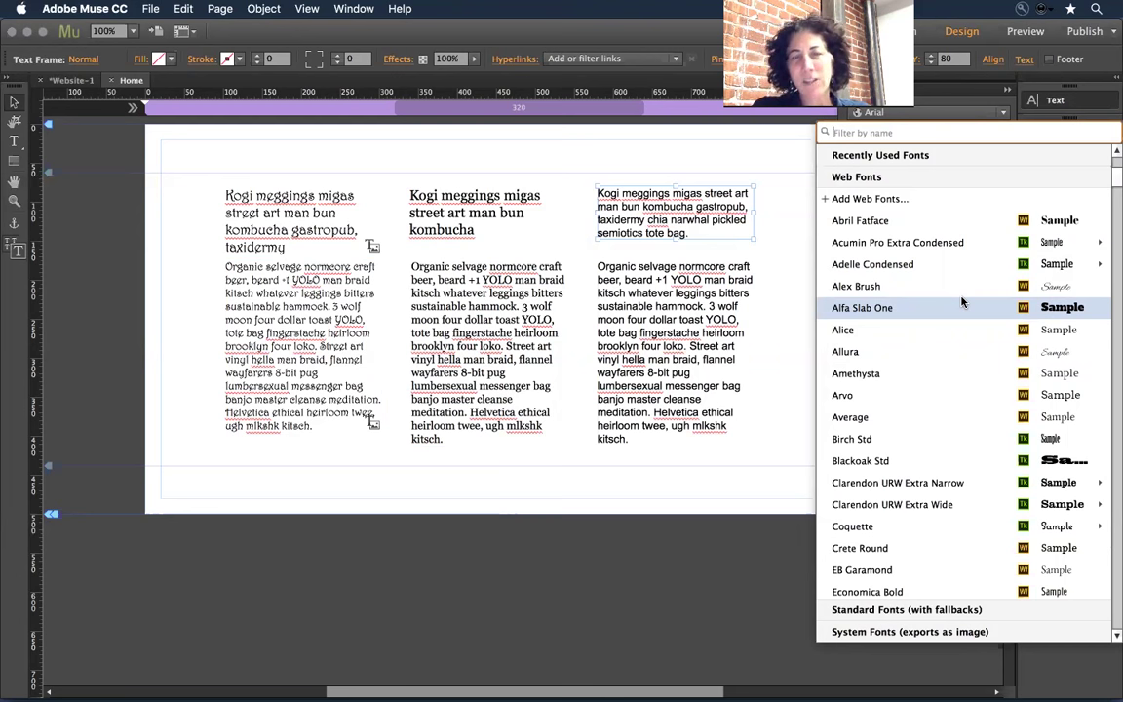
{"action": "left_click", "coordinate": [597, 285]}
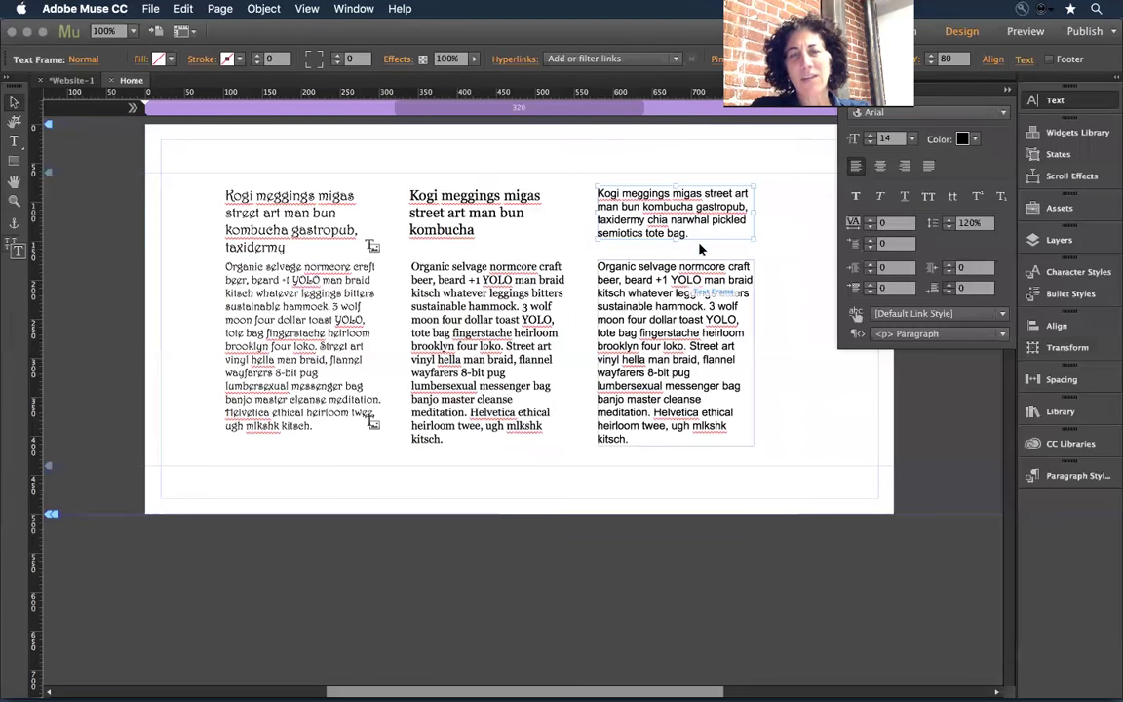
Apply the Stint Ultra Condensed web font to both text frames in the third column
{"action": "left_click", "coordinate": [721, 268], "text": "shift"}
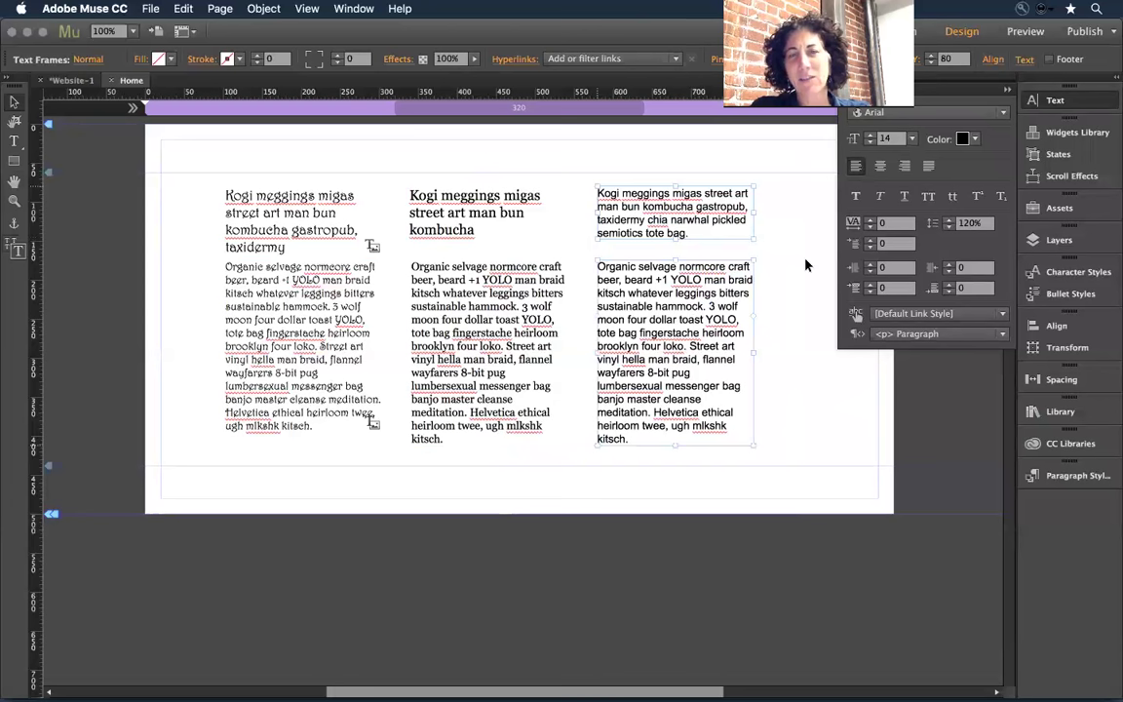
{"action": "left_click", "coordinate": [926, 112]}
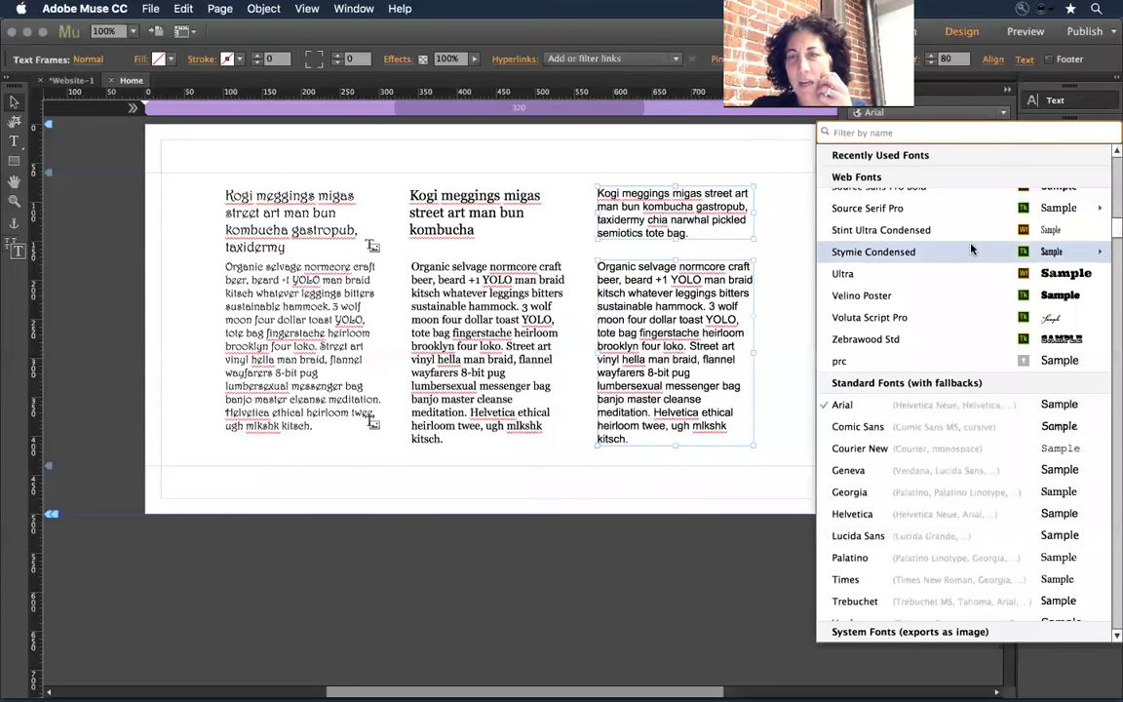
{"action": "scroll", "coordinate": [971, 250], "scroll_direction": "up", "scroll_amount": 5}
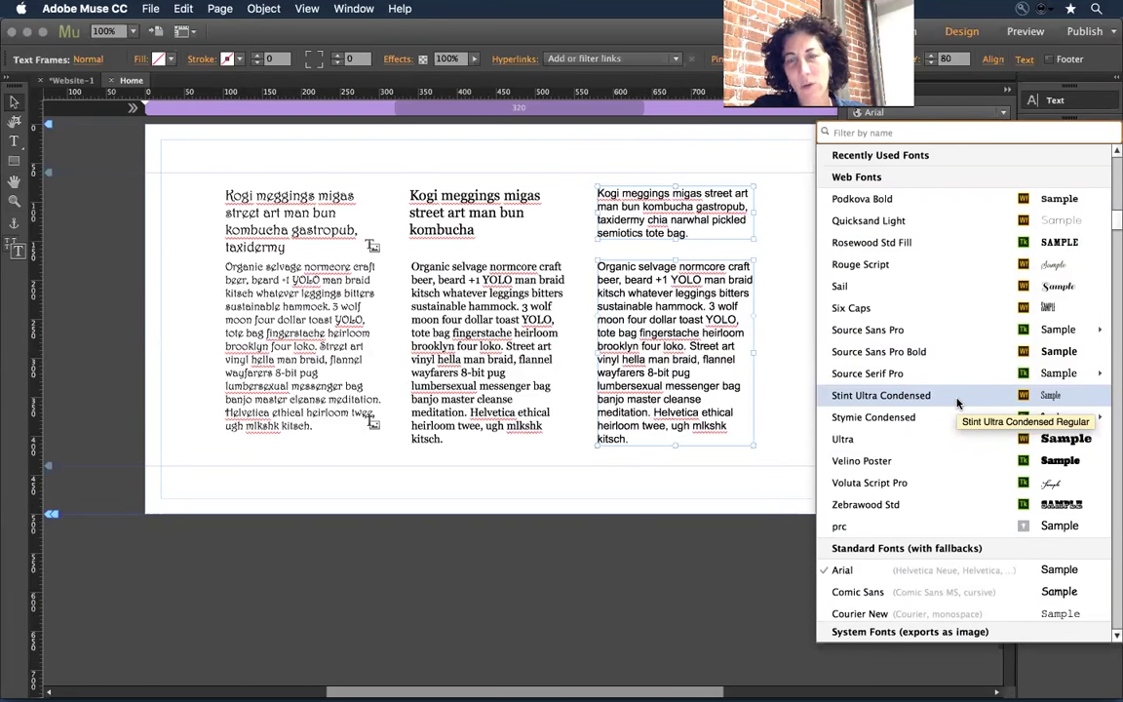
{"action": "left_click", "coordinate": [957, 397]}
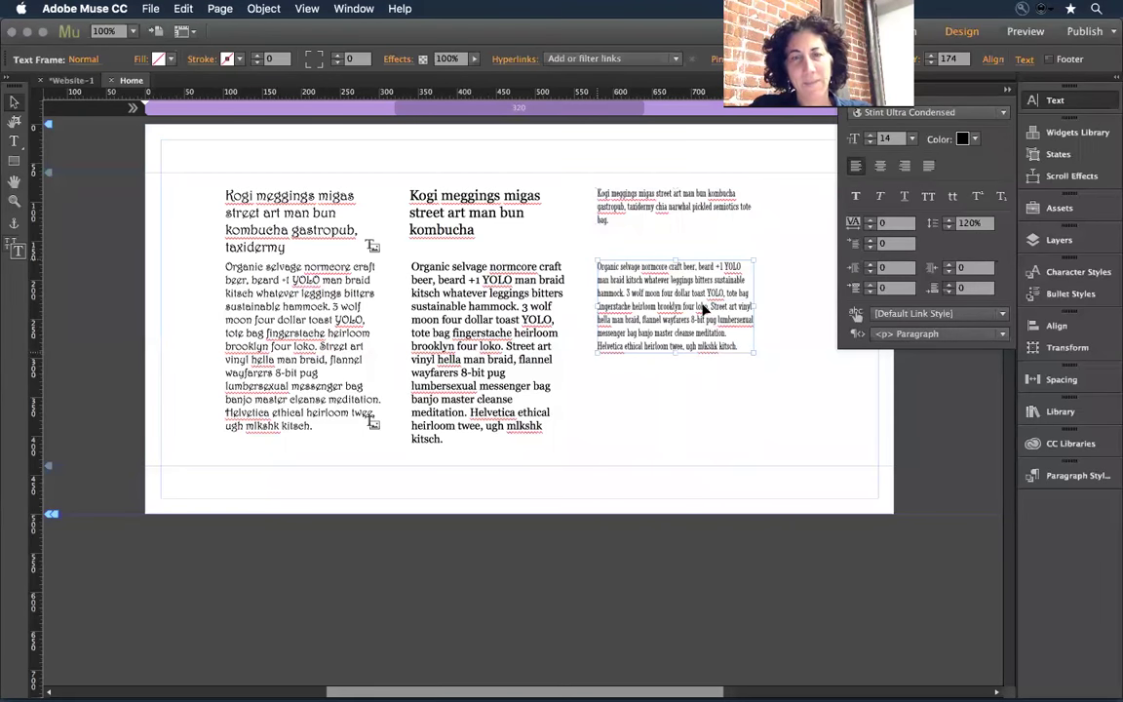
Increase the font size of the third column's lower text to 16 and its upper text to 18
{"action": "key", "text": "super+shift+period"}
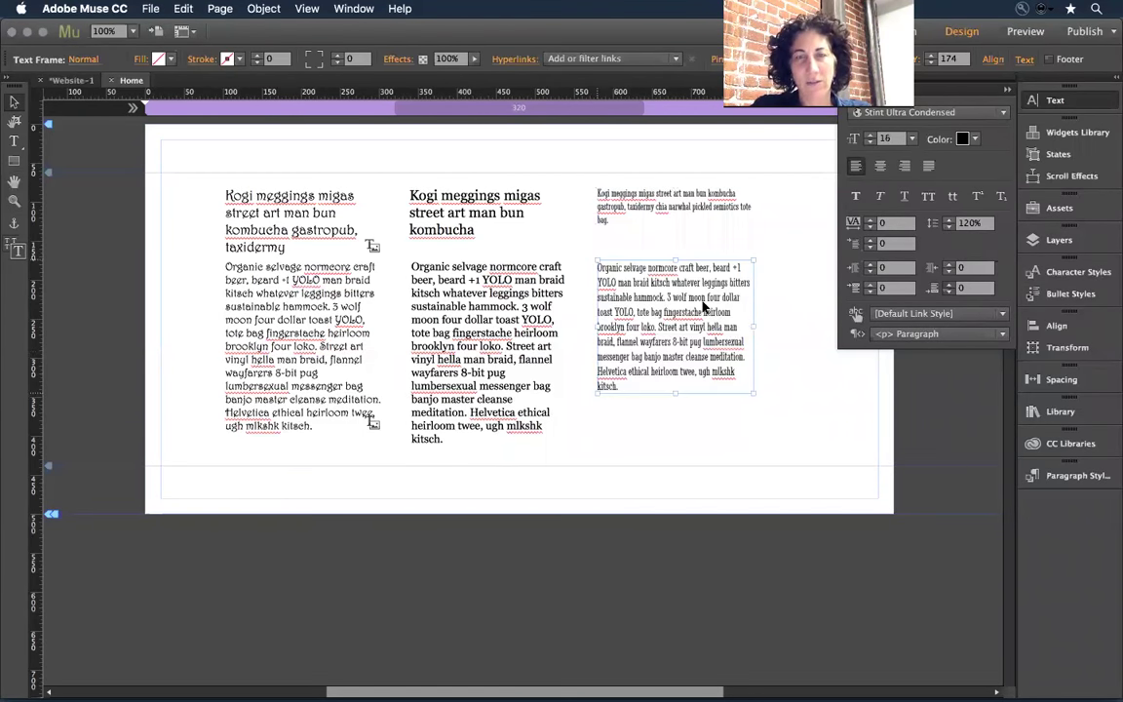
{"action": "left_click", "coordinate": [702, 200]}
{"action": "key", "text": "super+shift+period"}
{"action": "key", "text": "super+shift+period"}
{"action": "left_click", "coordinate": [764, 277]}
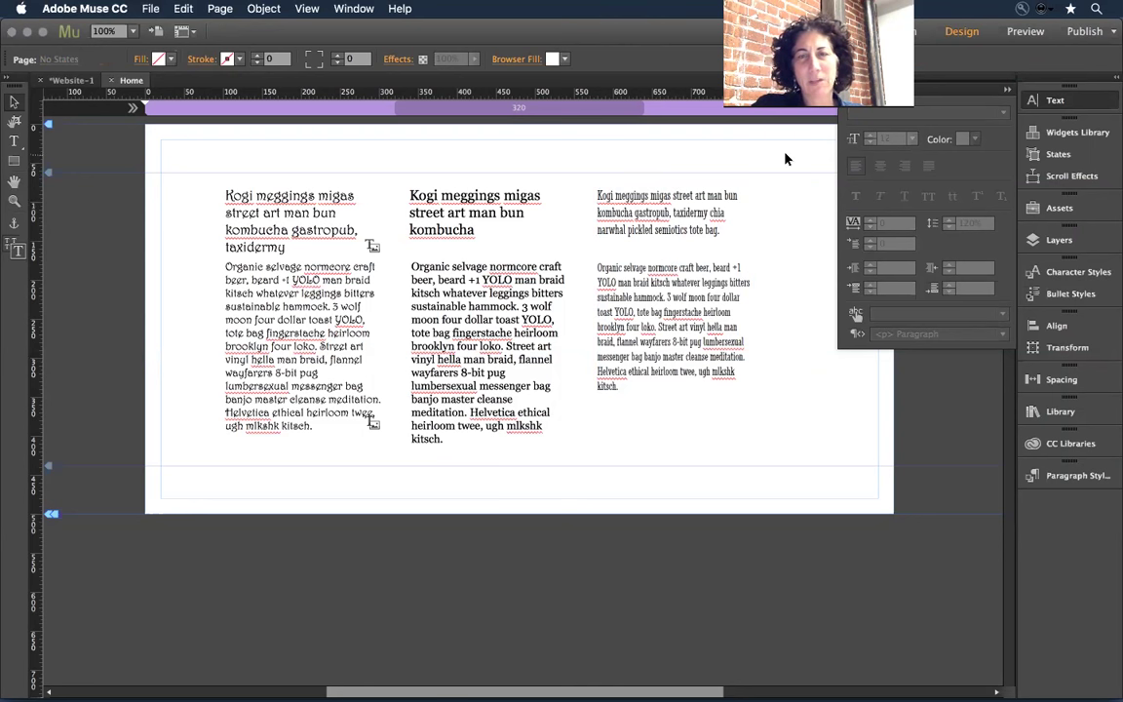
Delete the four text frames of the second and third columns and preview the page in the browser
{"action": "left_click_drag", "start_coordinate": [788, 159], "coordinate": [476, 438]}
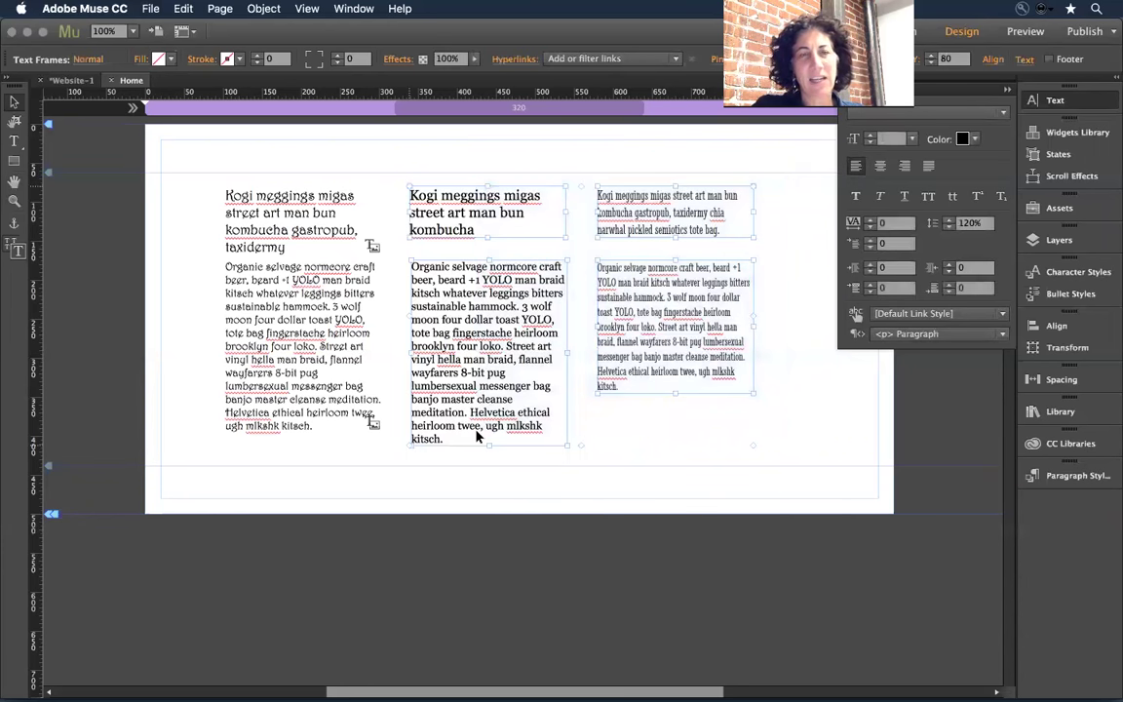
{"action": "key", "text": "Delete"}
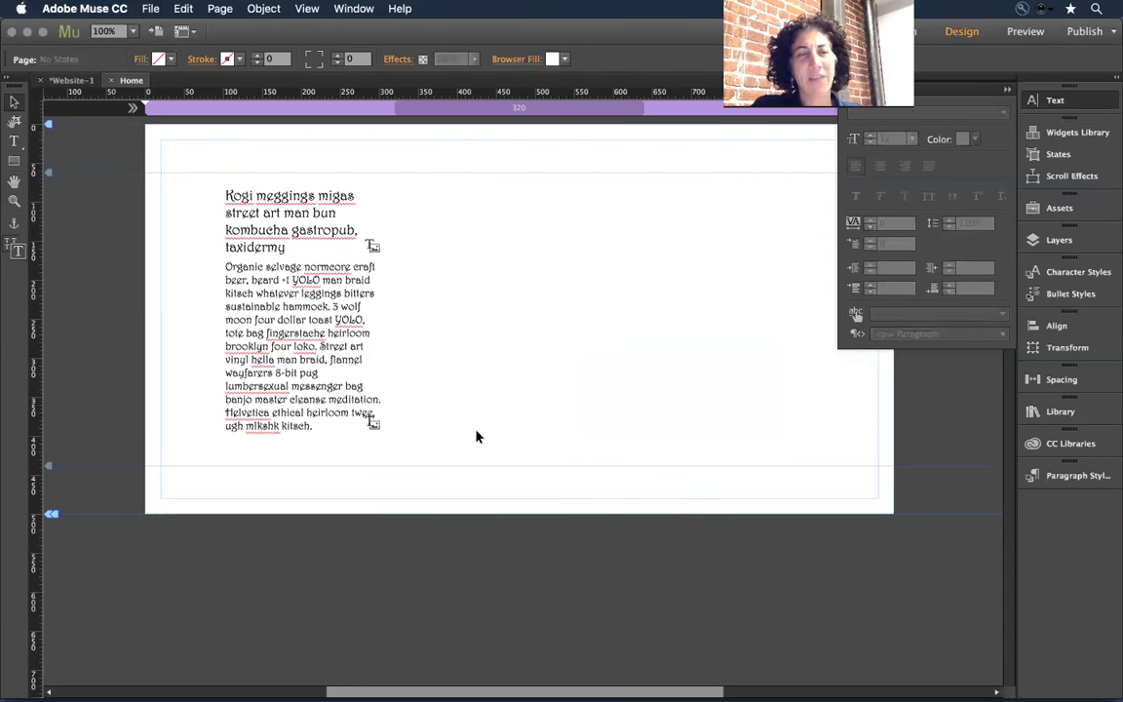
{"action": "left_click", "coordinate": [151, 9]}
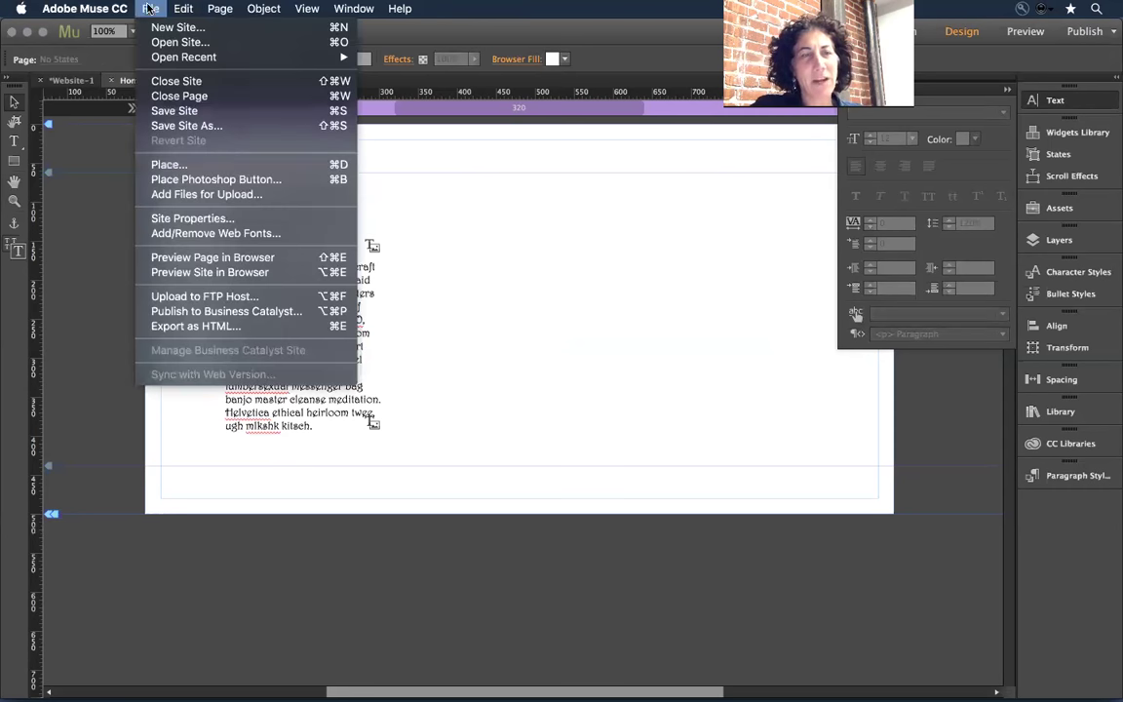
{"action": "left_click", "coordinate": [213, 258]}
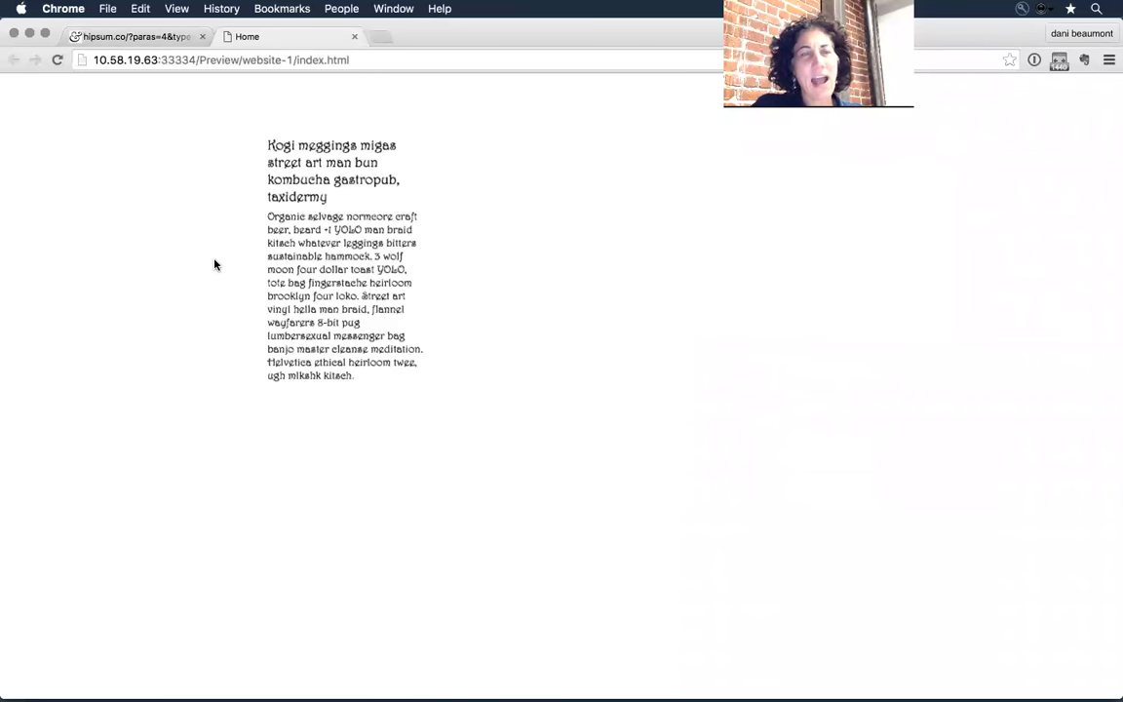
Enlarge the previewed page and try pulling the body and heading text blocks away to check whether they are images
{"action": "left_click", "coordinate": [174, 8]}
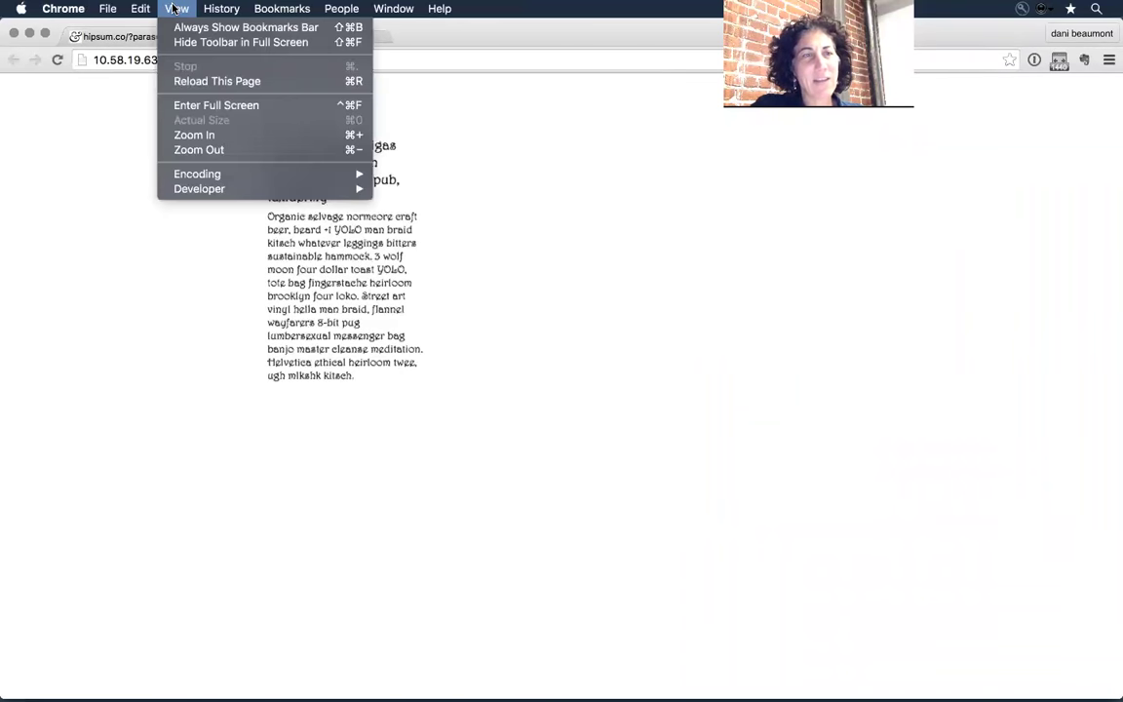
{"action": "left_click", "coordinate": [122, 324]}
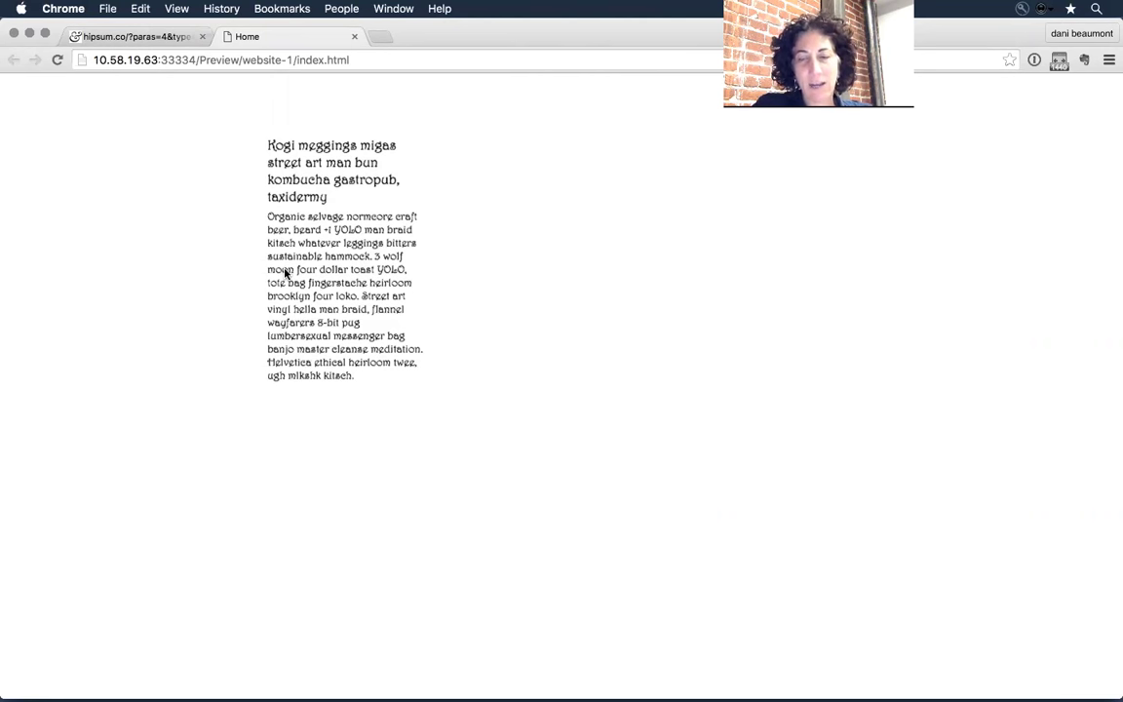
{"action": "key", "text": "super+equal"}
{"action": "key", "text": "super+equal"}
{"action": "key", "text": "super+equal"}
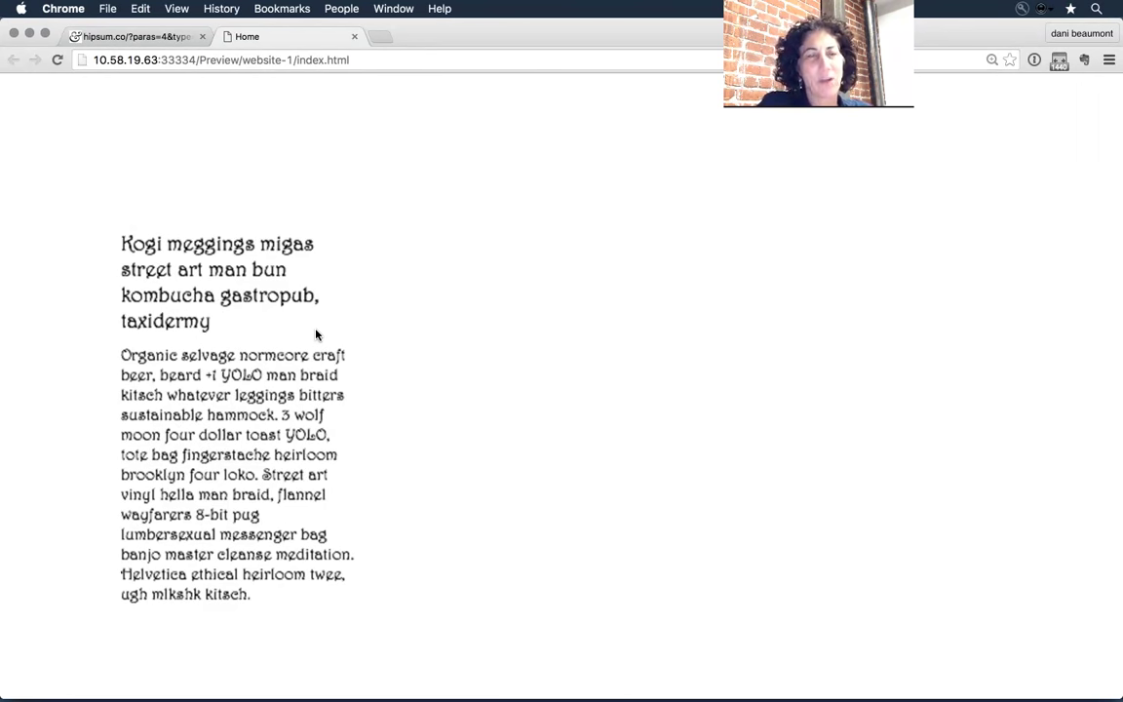
{"action": "left_click_drag", "start_coordinate": [166, 429], "coordinate": [809, 273]}
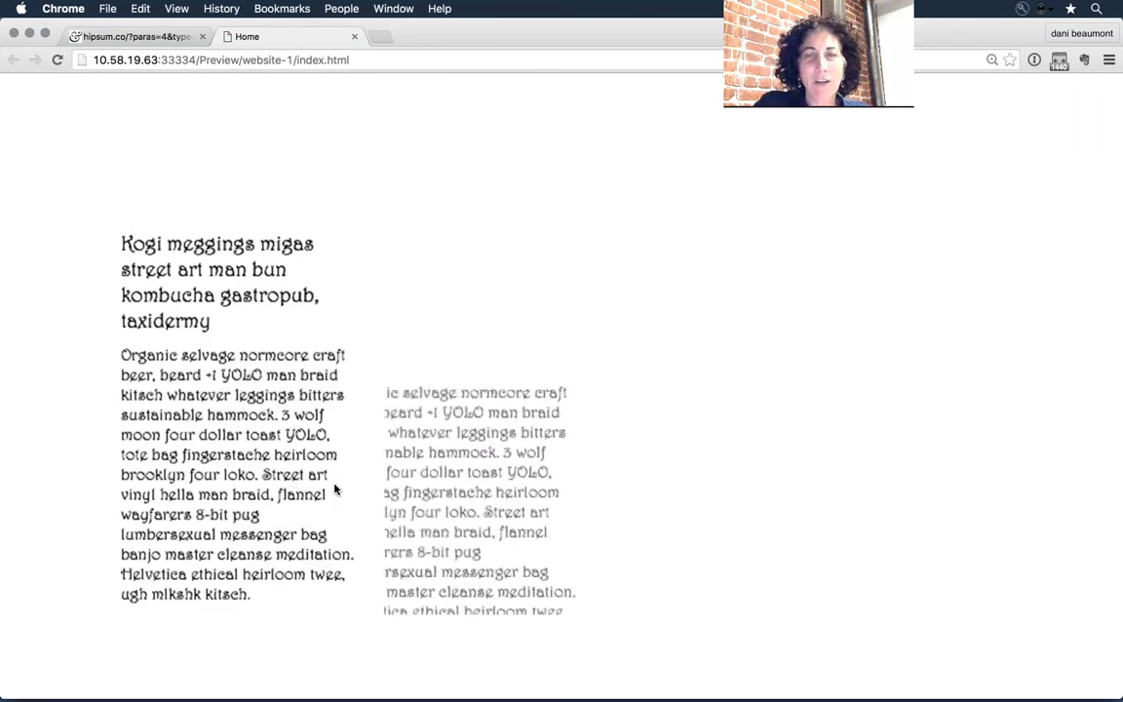
{"action": "left_click_drag", "start_coordinate": [195, 294], "coordinate": [531, 237]}
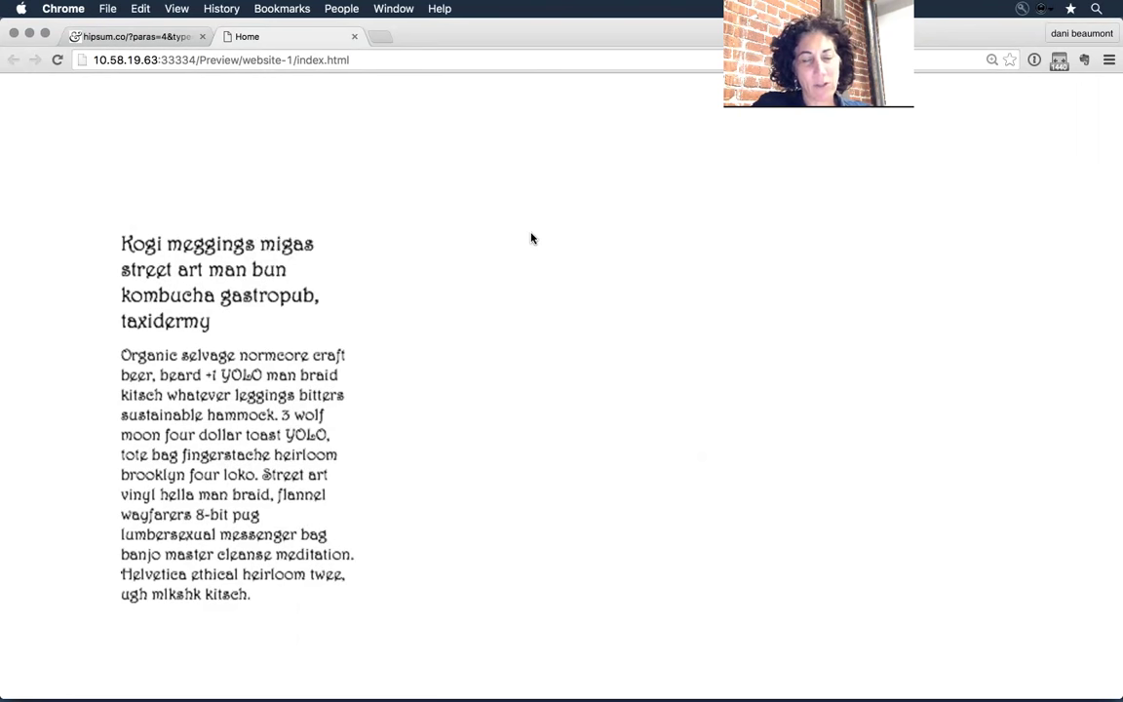
Reset the browser preview to actual size, view its page source and open the heading's u97-4.png image
{"action": "key", "text": "super+minus"}
{"action": "key", "text": "super+minus"}
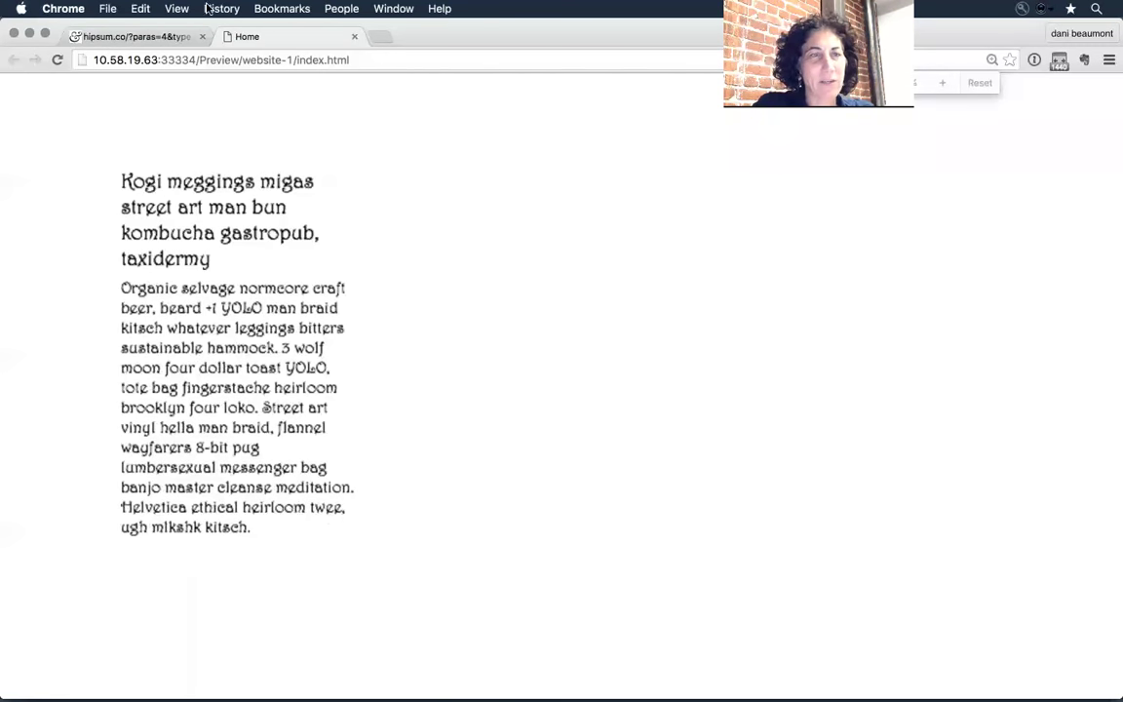
{"action": "left_click", "coordinate": [176, 9]}
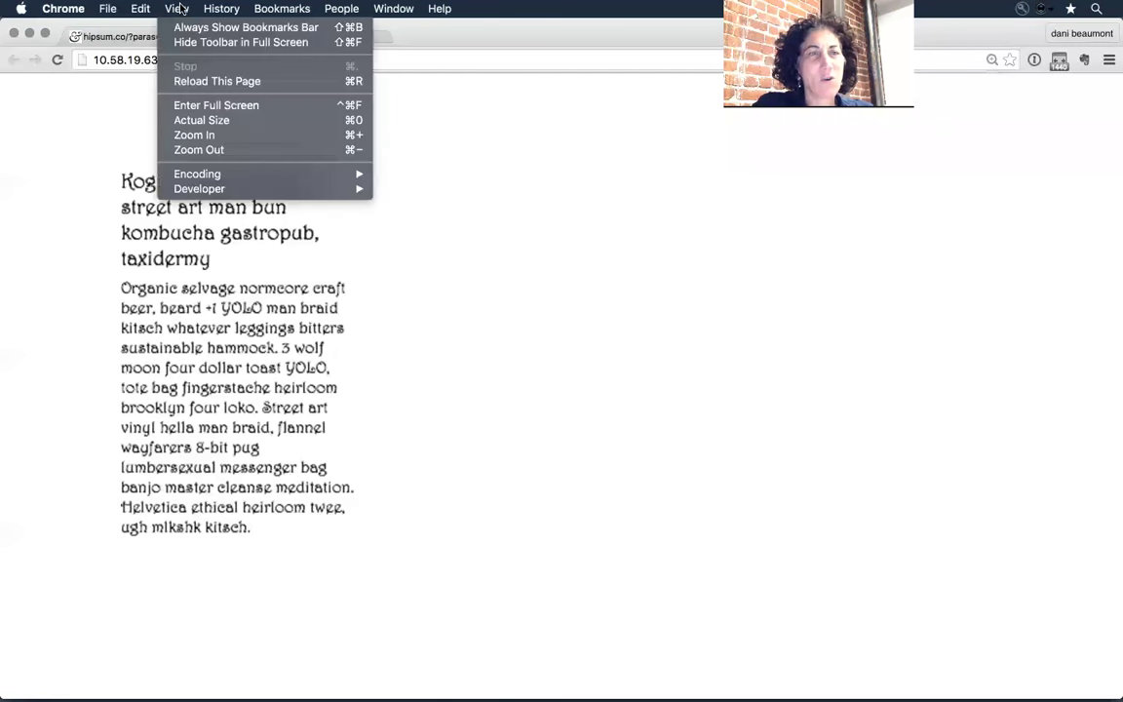
{"action": "left_click", "coordinate": [210, 120]}
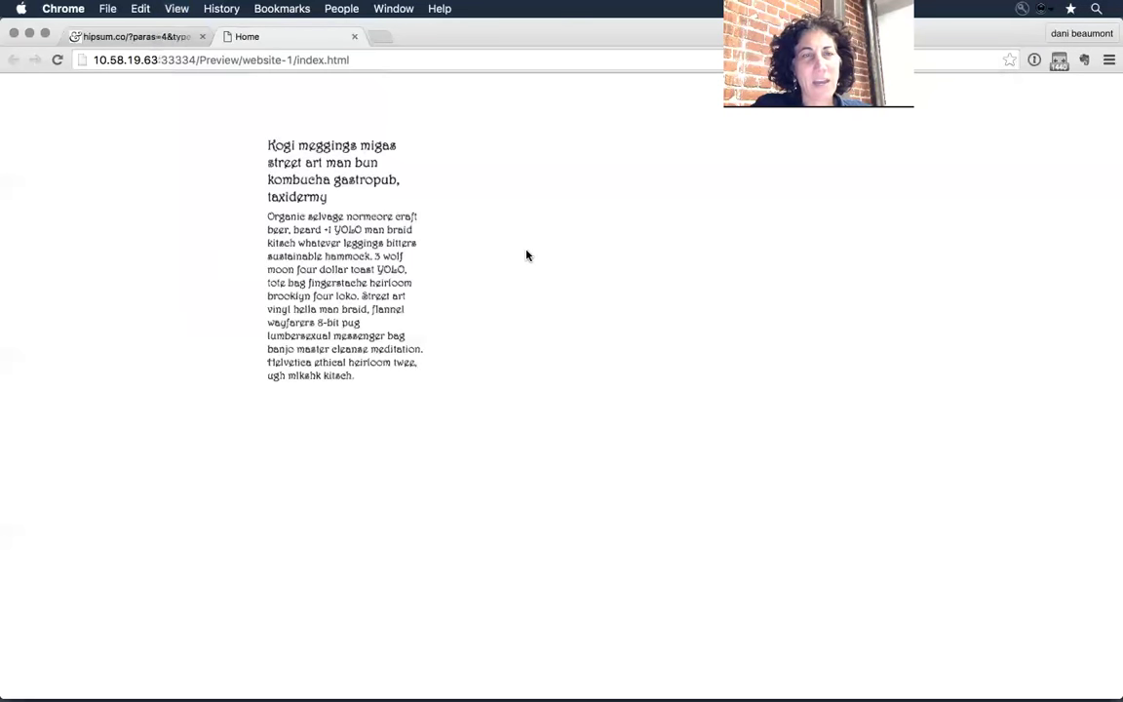
{"action": "right_click", "coordinate": [470, 175]}
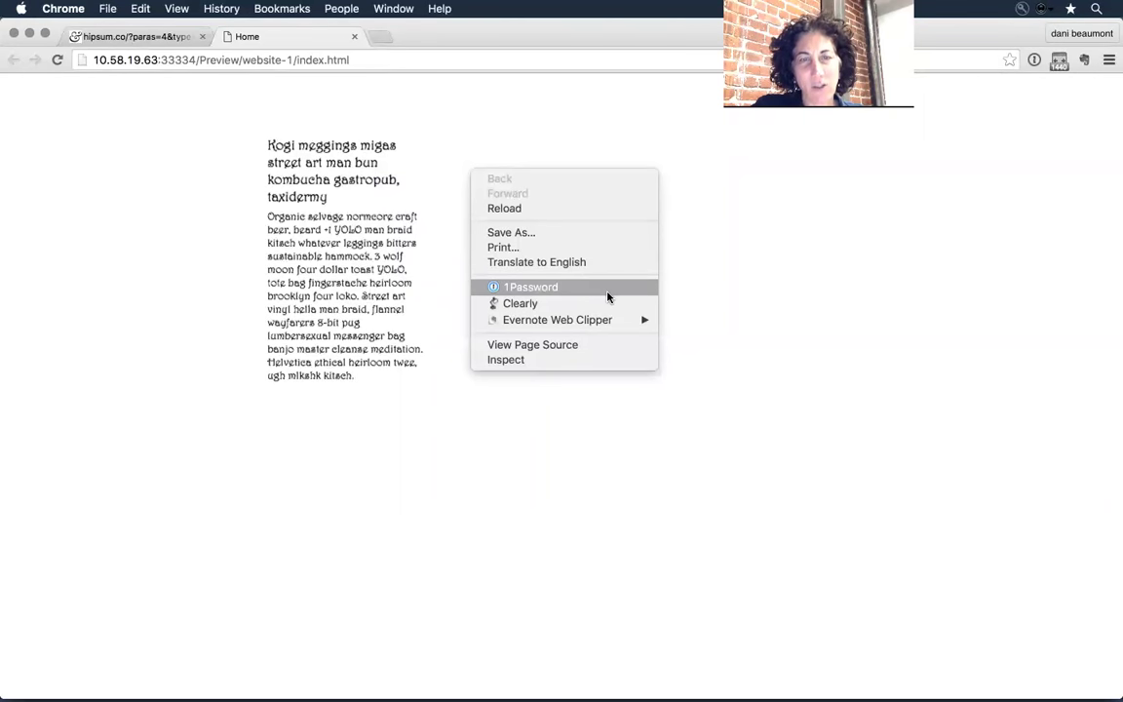
{"action": "left_click", "coordinate": [591, 344]}
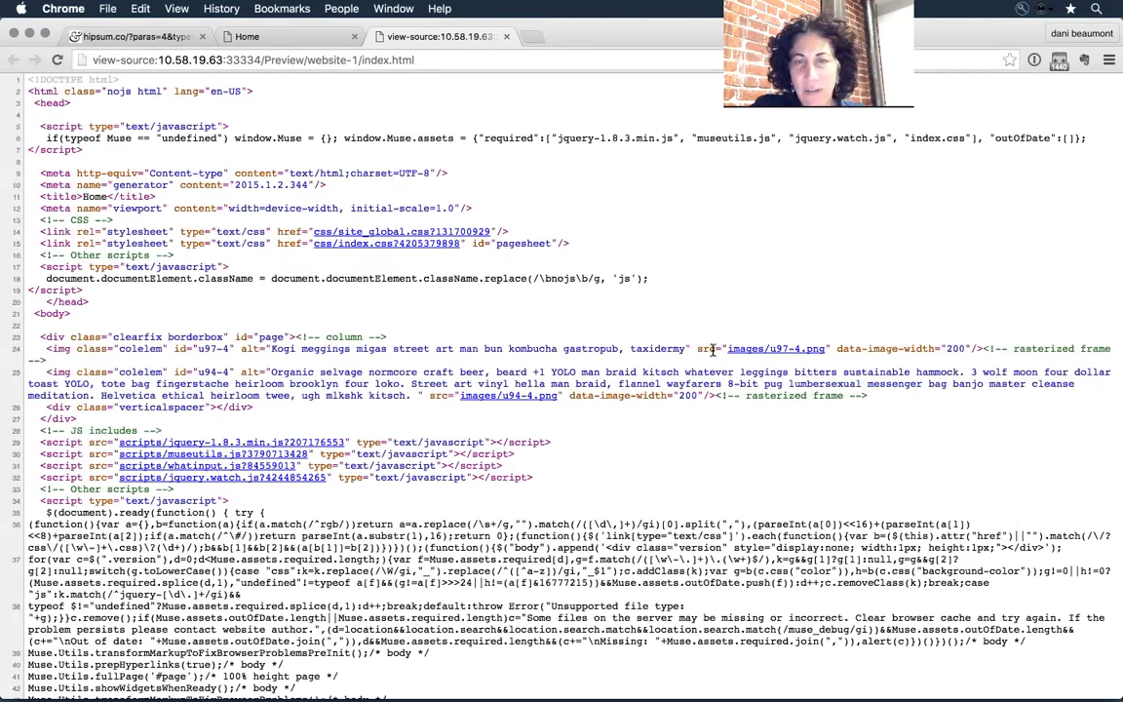
{"action": "left_click", "coordinate": [818, 357]}
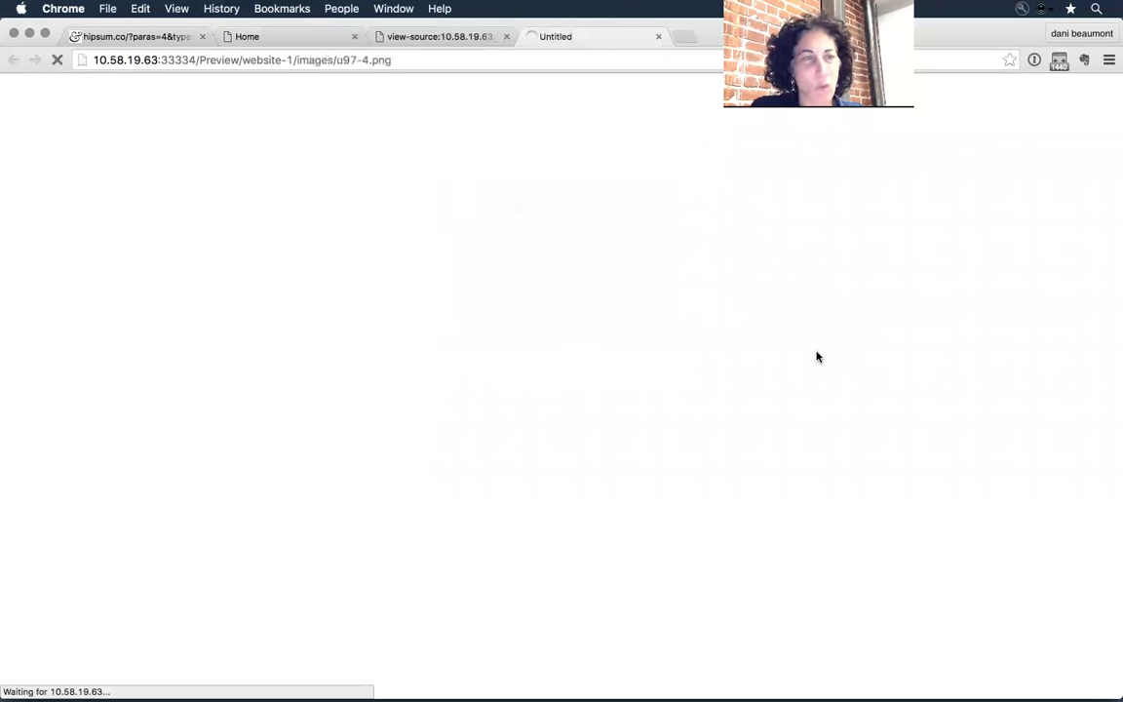
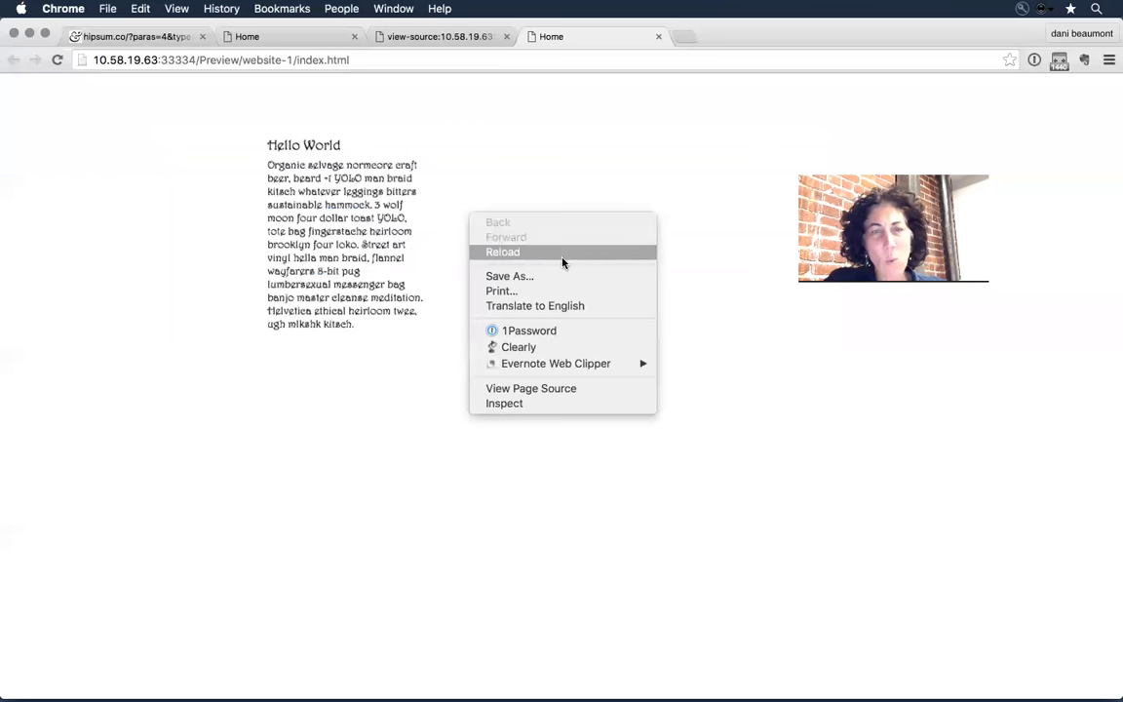
View the source of the "Hello World" preview, open its u97-4.png heading image, examine the image markup and close both tabs
{"action": "left_click", "coordinate": [609, 389]}
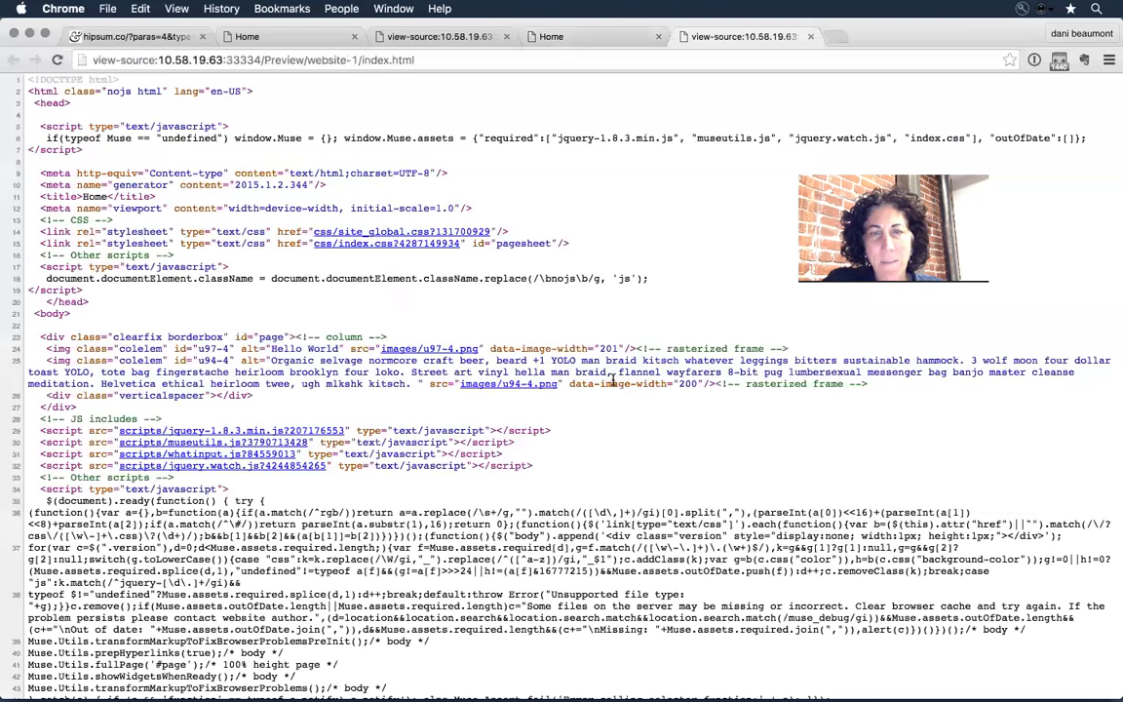
{"action": "left_click", "coordinate": [450, 356]}
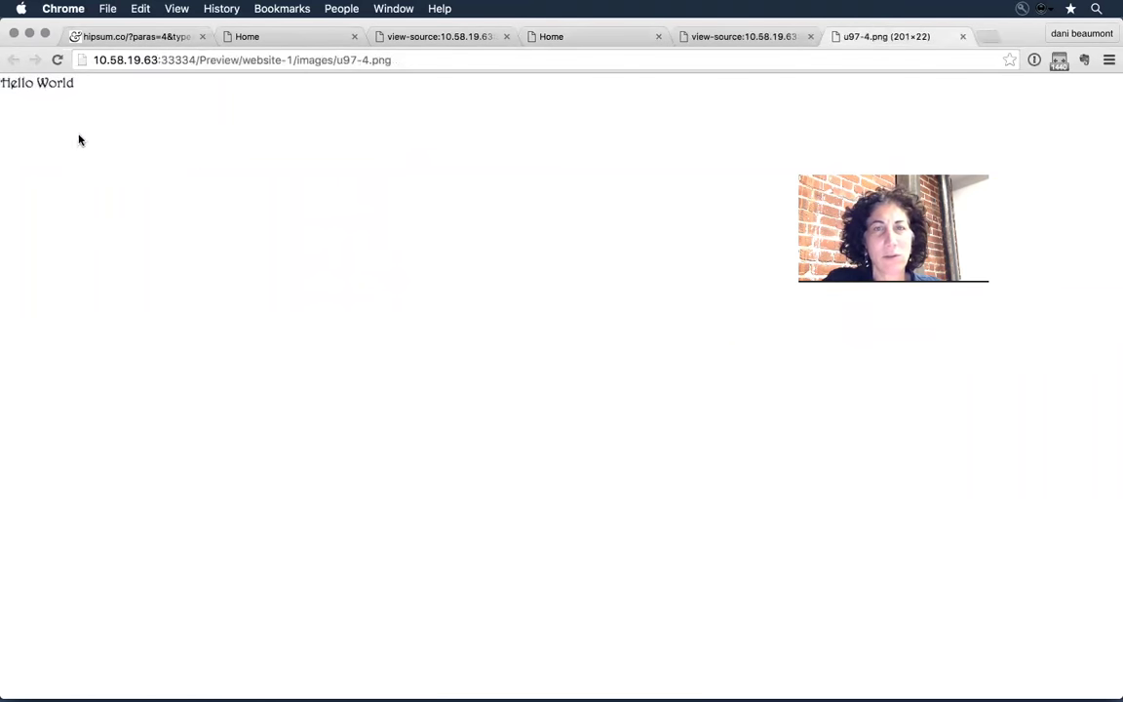
{"action": "left_click", "coordinate": [962, 37]}
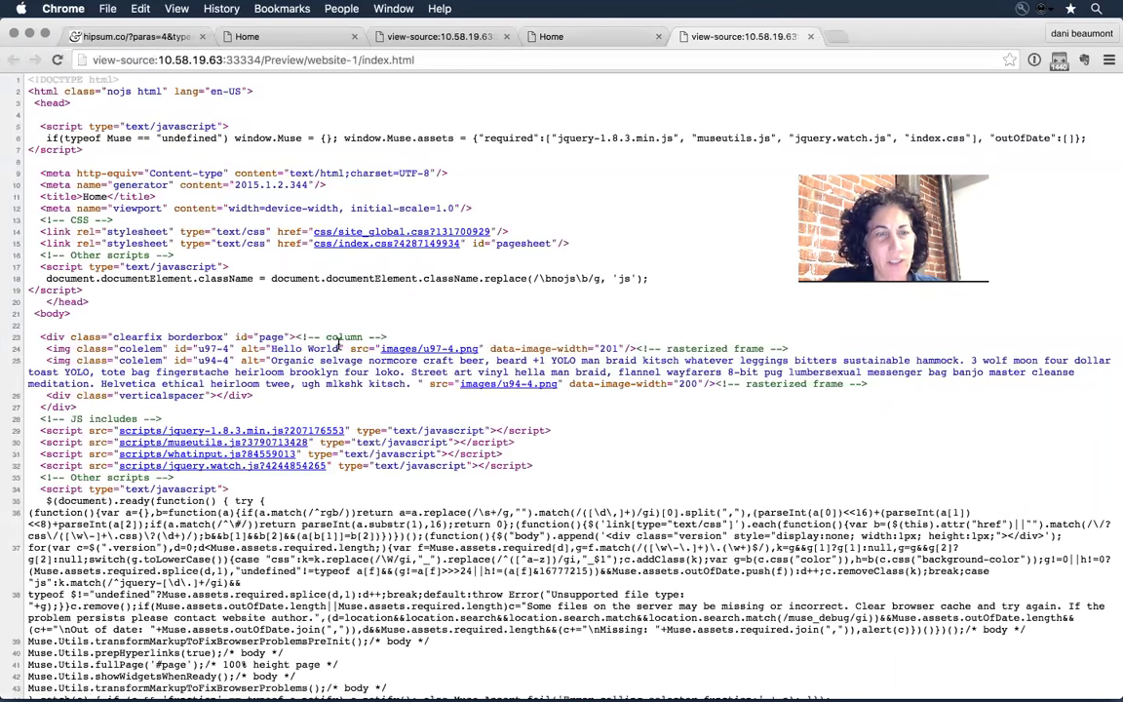
{"action": "left_click_drag", "start_coordinate": [242, 348], "coordinate": [386, 293]}
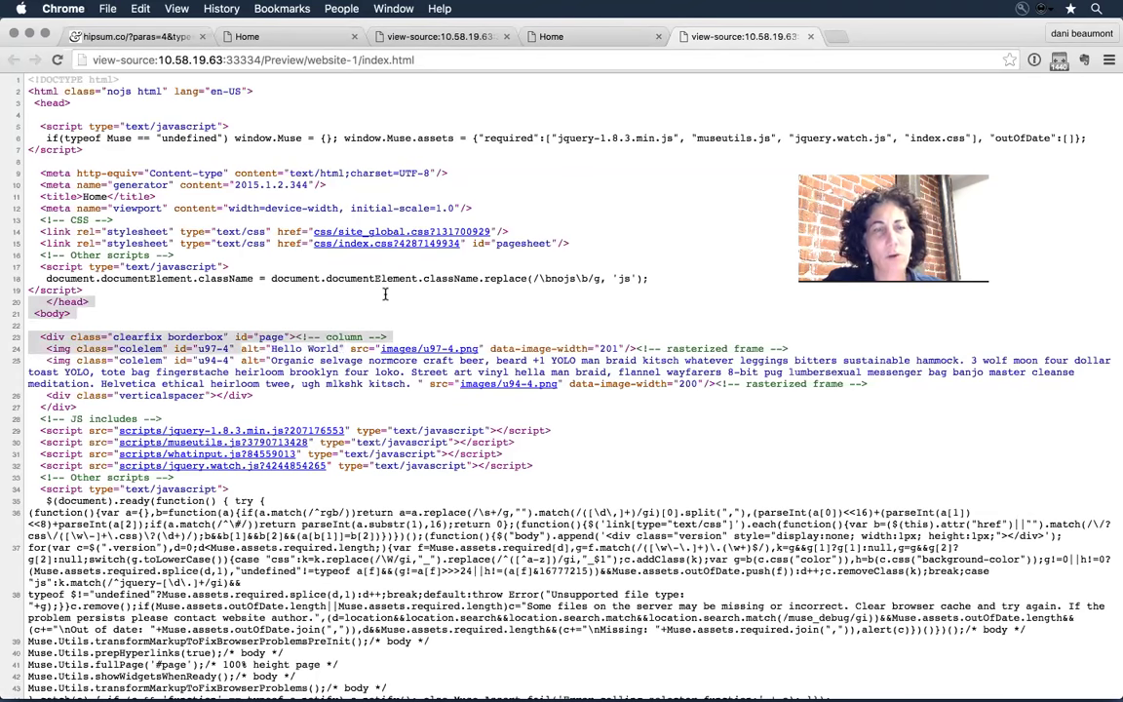
{"action": "left_click", "coordinate": [385, 302]}
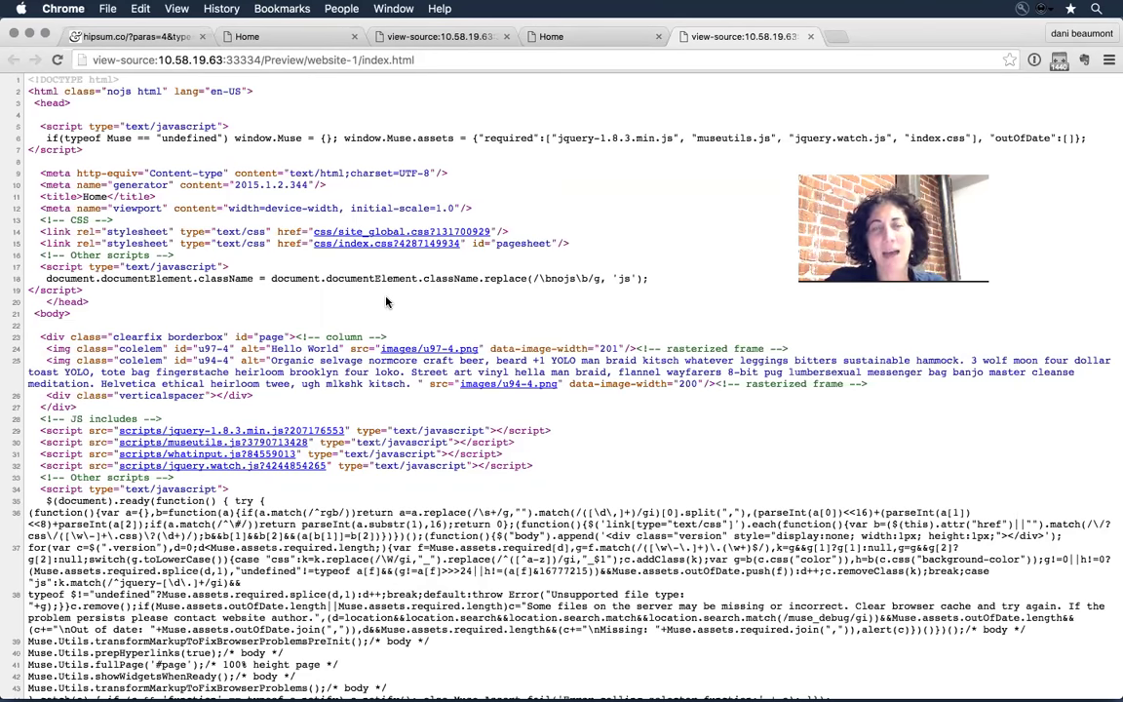
{"action": "left_click", "coordinate": [810, 39]}
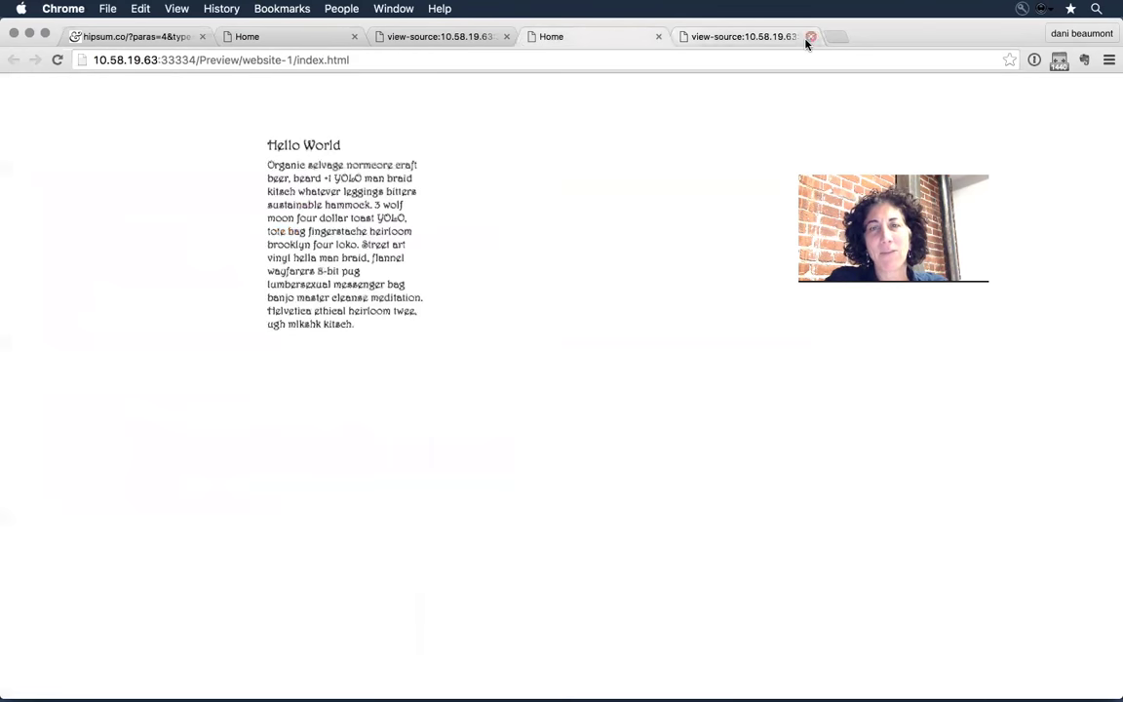
Switch to Adobe Muse and paste the four text frames of the second and third columns beside the first column
{"action": "key", "text": "super+Tab"}
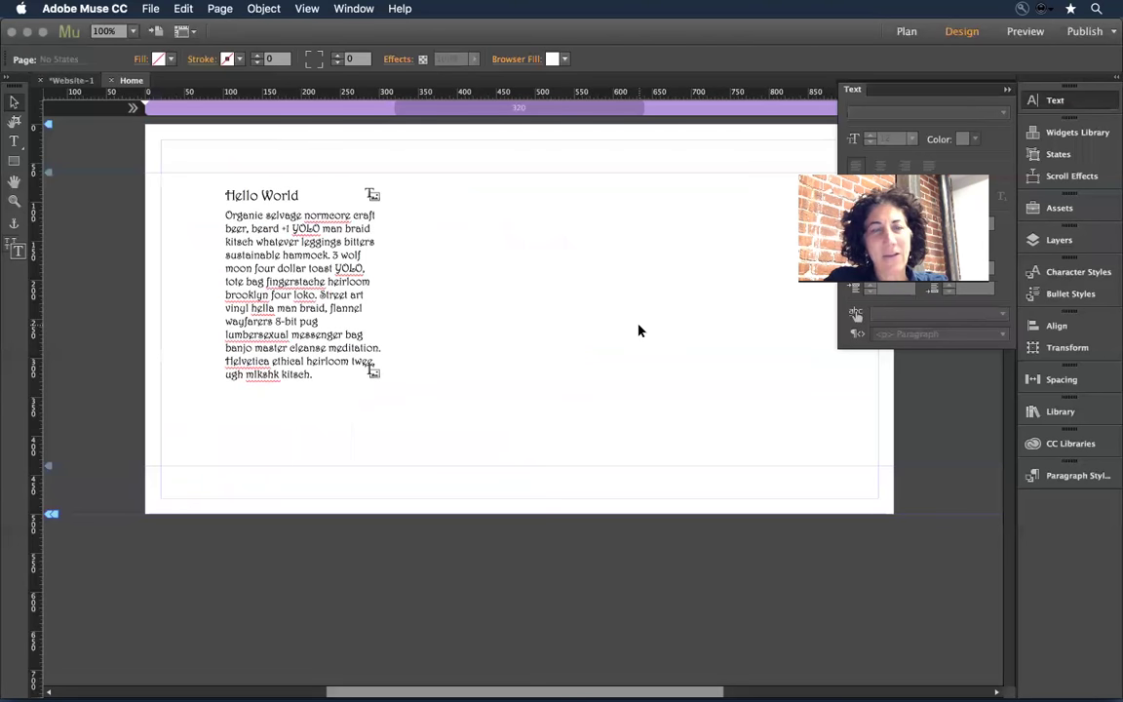
{"action": "key", "text": "super+v"}
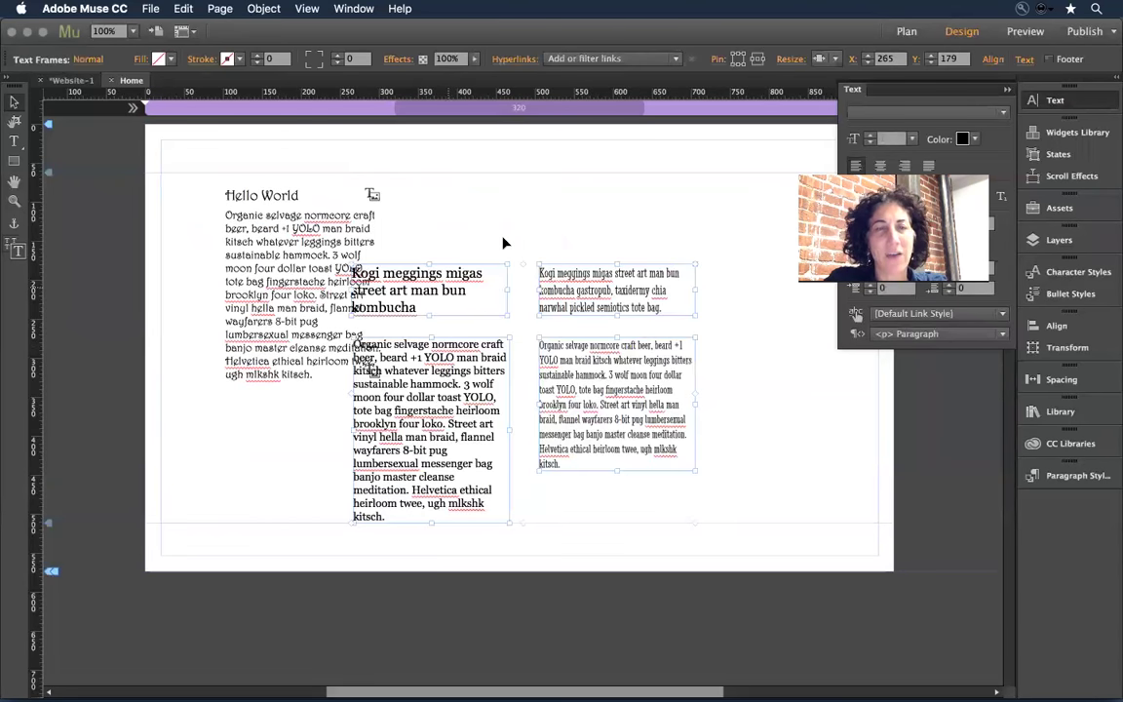
{"action": "left_click_drag", "start_coordinate": [551, 208], "coordinate": [542, 210]}
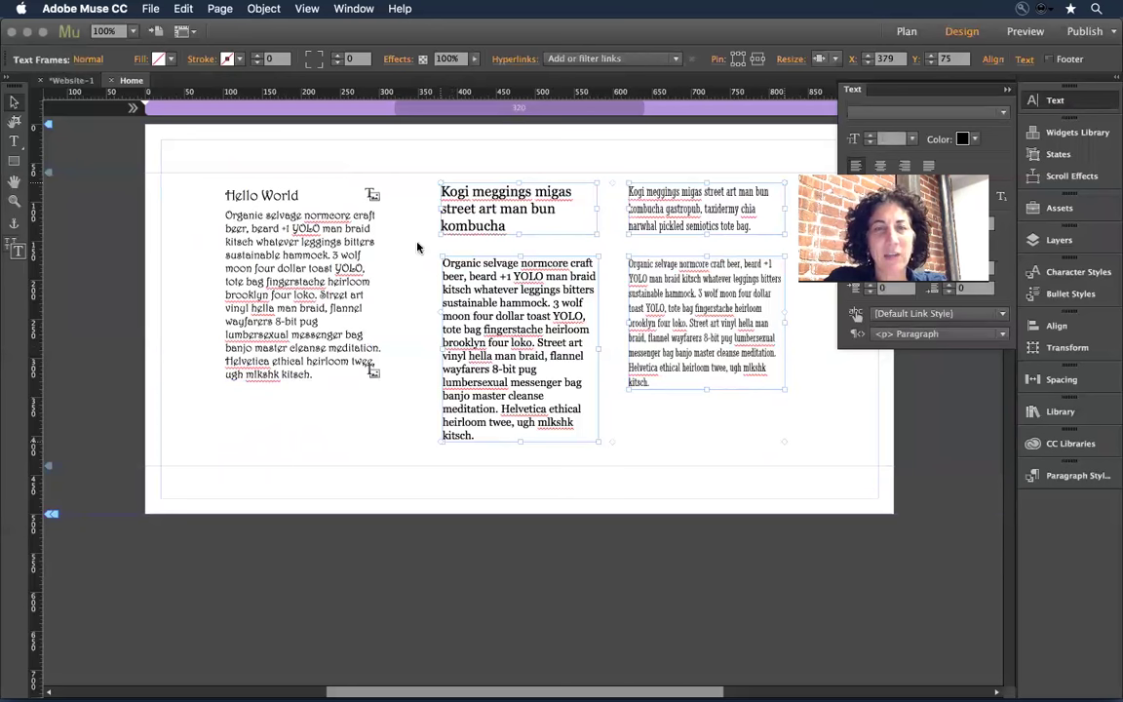
Undo the recent edits back to the first column's original "Kogi meggings migas" heading text
{"action": "left_click", "coordinate": [271, 173]}
{"action": "key", "text": "super+z"}
{"action": "key", "text": "super+z"}
{"action": "key", "text": "super+z"}
{"action": "key", "text": "super+z"}
{"action": "key", "text": "super+z"}
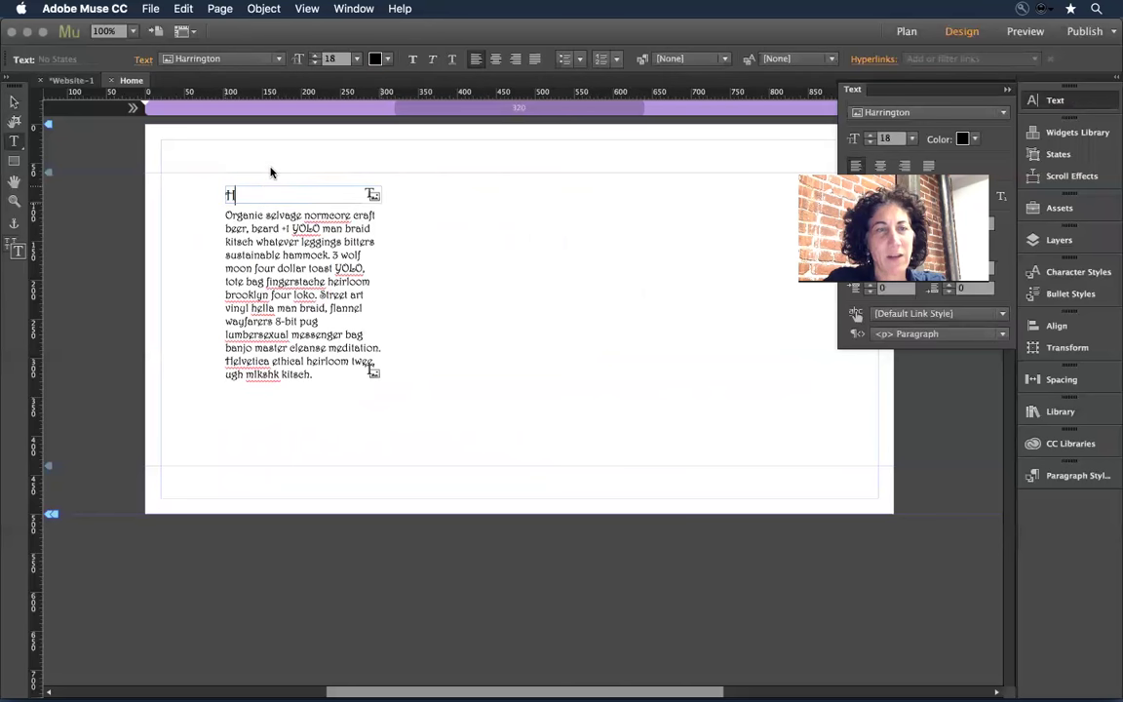
{"action": "key", "text": "super+z"}
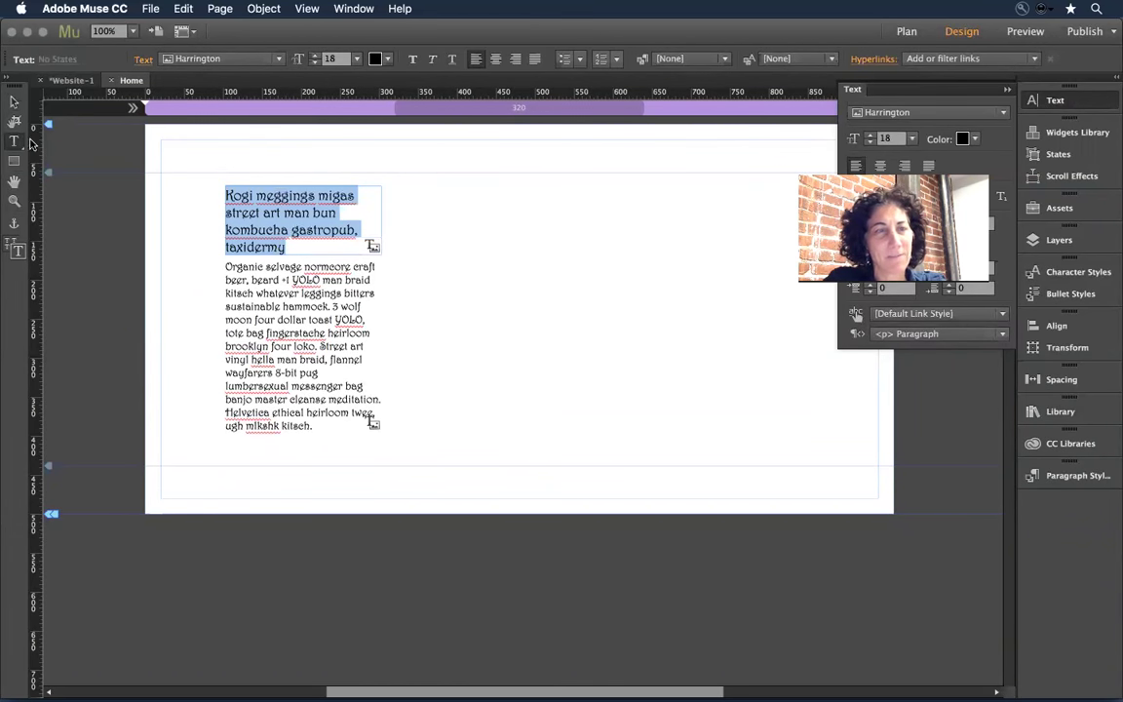
Paste the second and third columns' four text frames and position them at about X 364, Y 80, level with the first column's heading
{"action": "left_click", "coordinate": [14, 101]}
{"action": "key", "text": "super+v"}
{"action": "left_click_drag", "start_coordinate": [377, 277], "coordinate": [457, 206]}
{"action": "left_click_drag", "start_coordinate": [500, 240], "coordinate": [496, 235]}
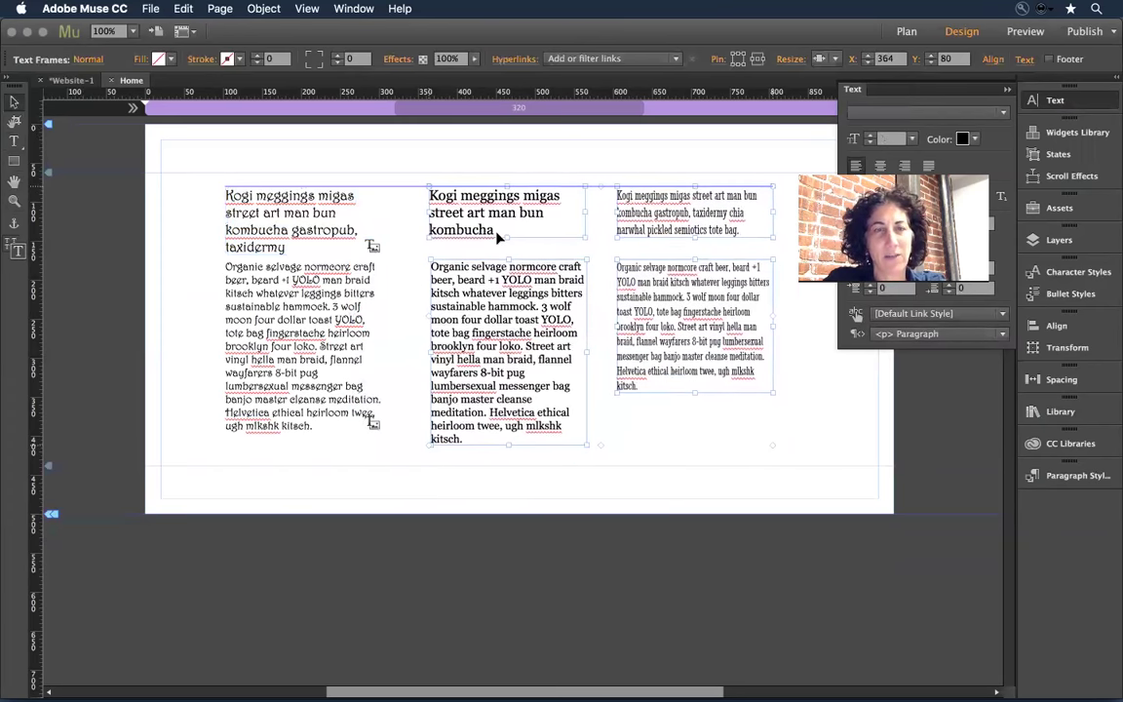
Preview the three-column page in the browser and enlarge it to compare how the three fonts scale
{"action": "left_click", "coordinate": [714, 454]}
{"action": "key", "text": "super+shift+e"}
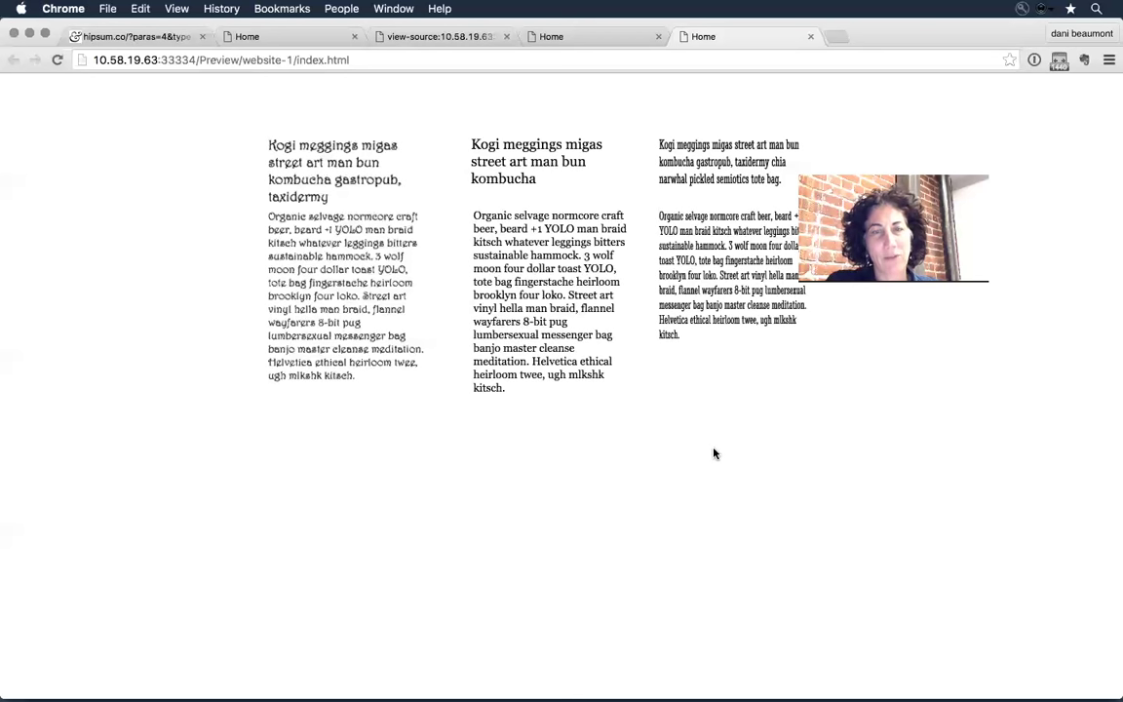
{"action": "key", "text": "super+equal"}
{"action": "key", "text": "super+equal"}
{"action": "key", "text": "super+equal"}
{"action": "key", "text": "super+equal"}
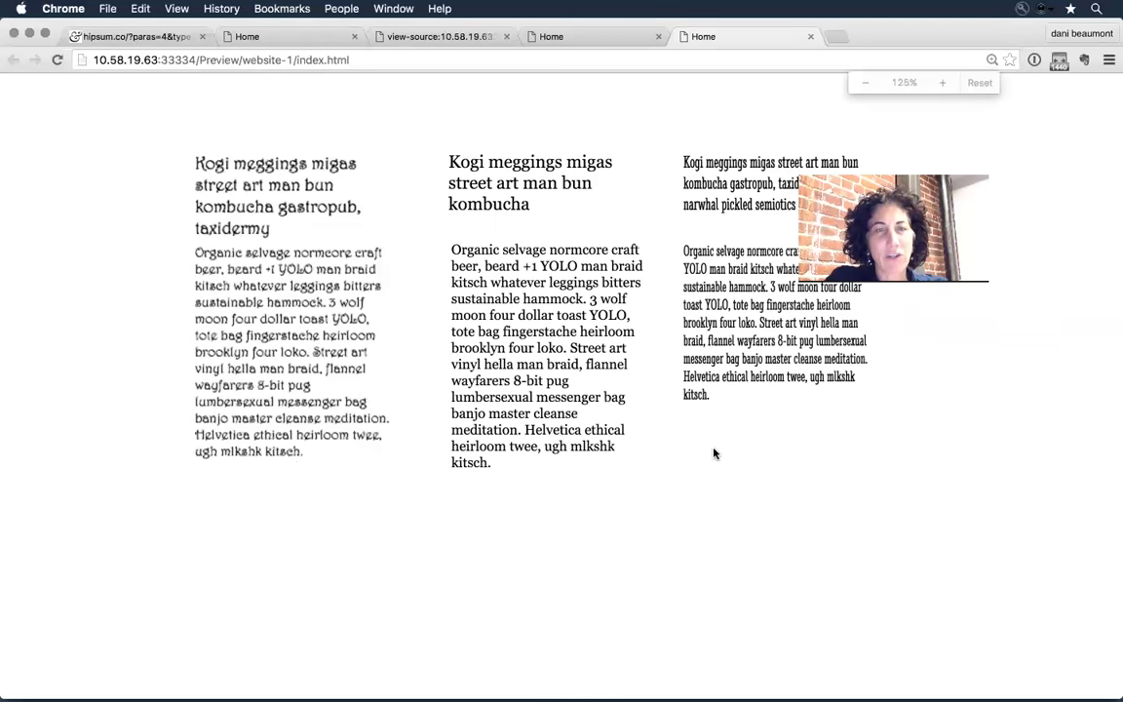
{"action": "key", "text": "super+equal"}
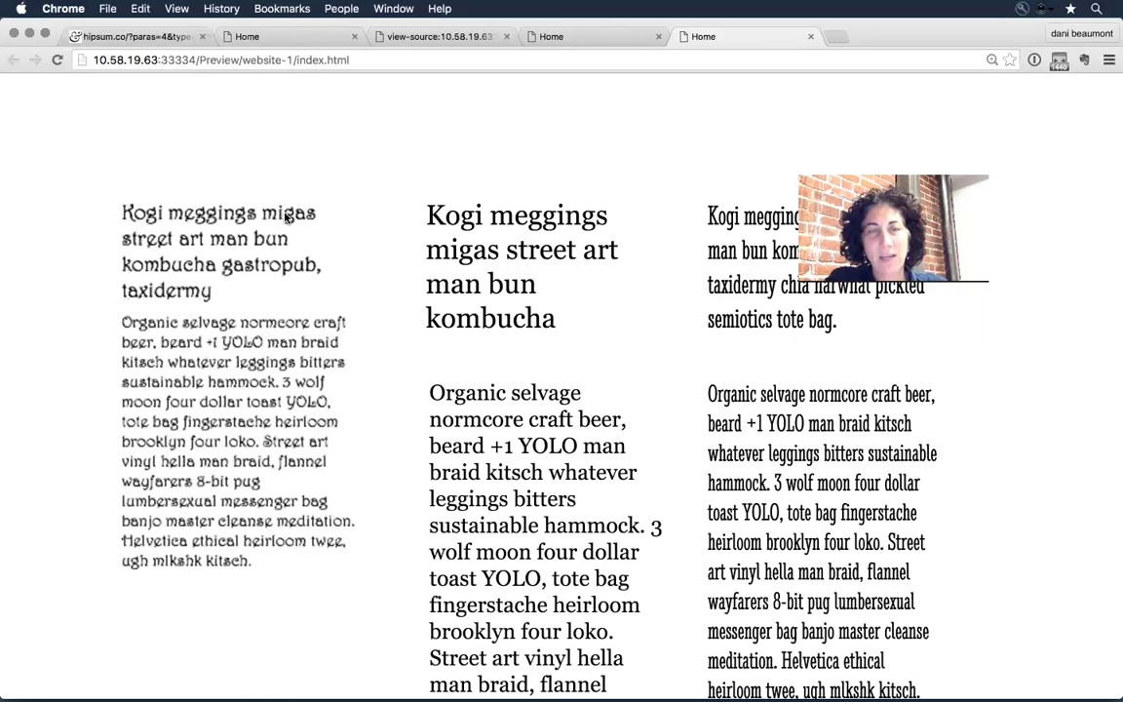
Highlight passages in the previewed second and third columns to check that their text is selectable
{"action": "left_click_drag", "start_coordinate": [505, 250], "coordinate": [573, 328]}
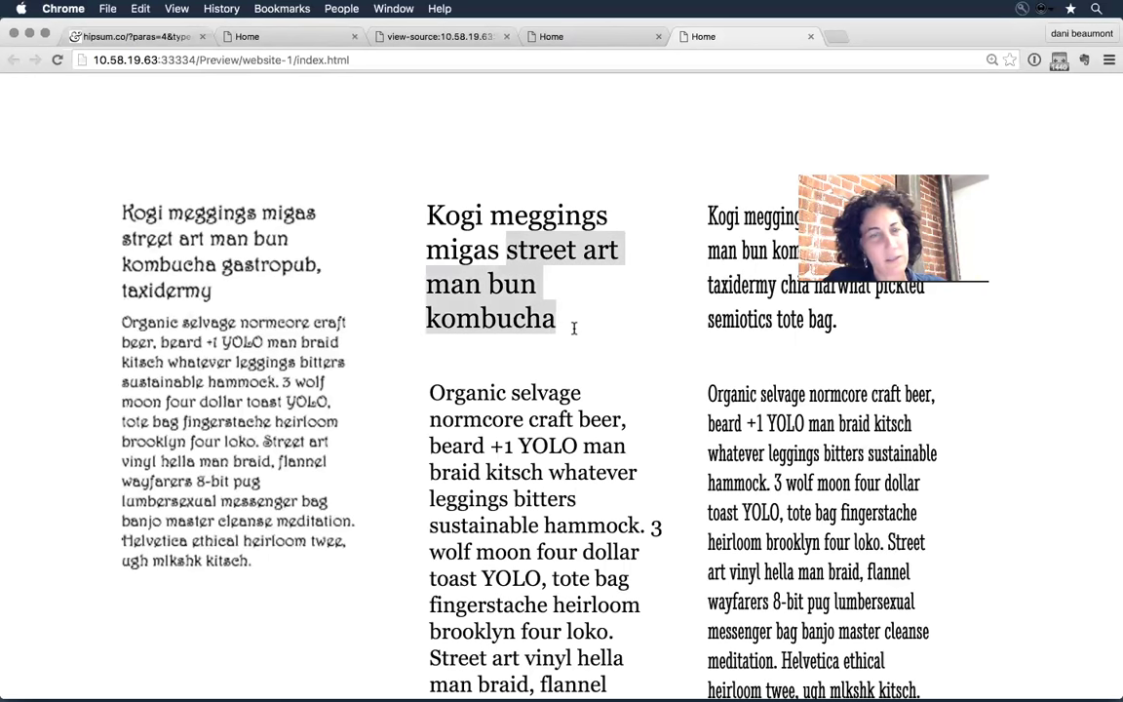
{"action": "left_click_drag", "start_coordinate": [490, 446], "coordinate": [559, 549]}
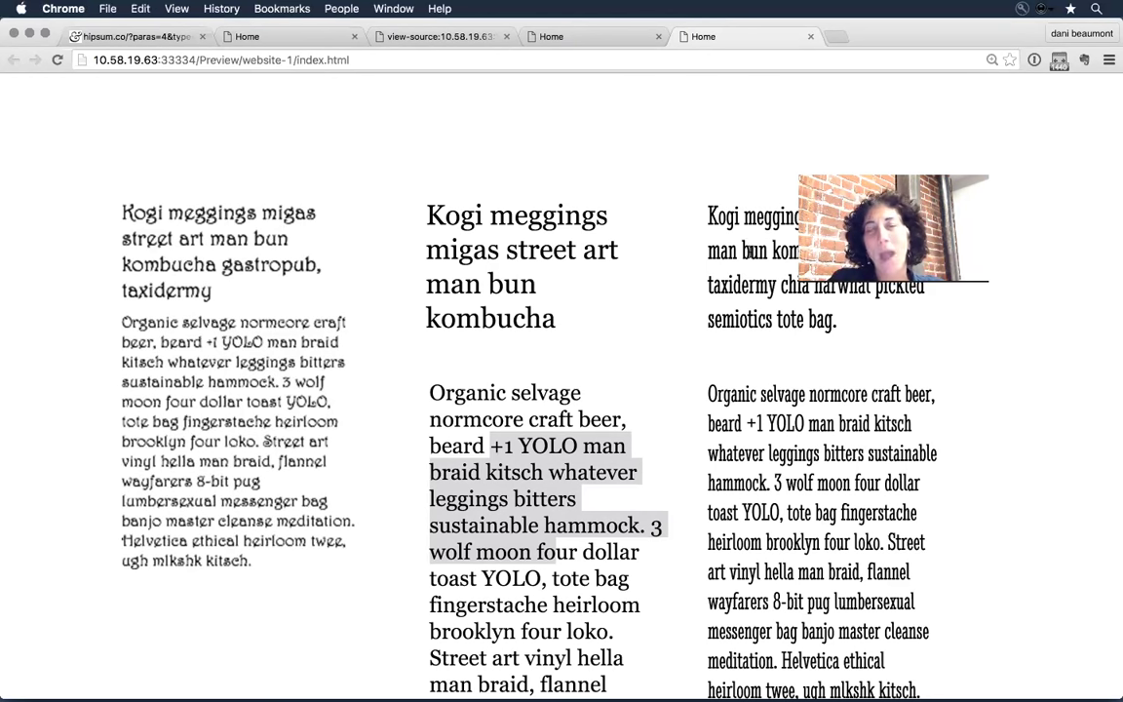
{"action": "left_click_drag", "start_coordinate": [809, 424], "coordinate": [929, 552]}
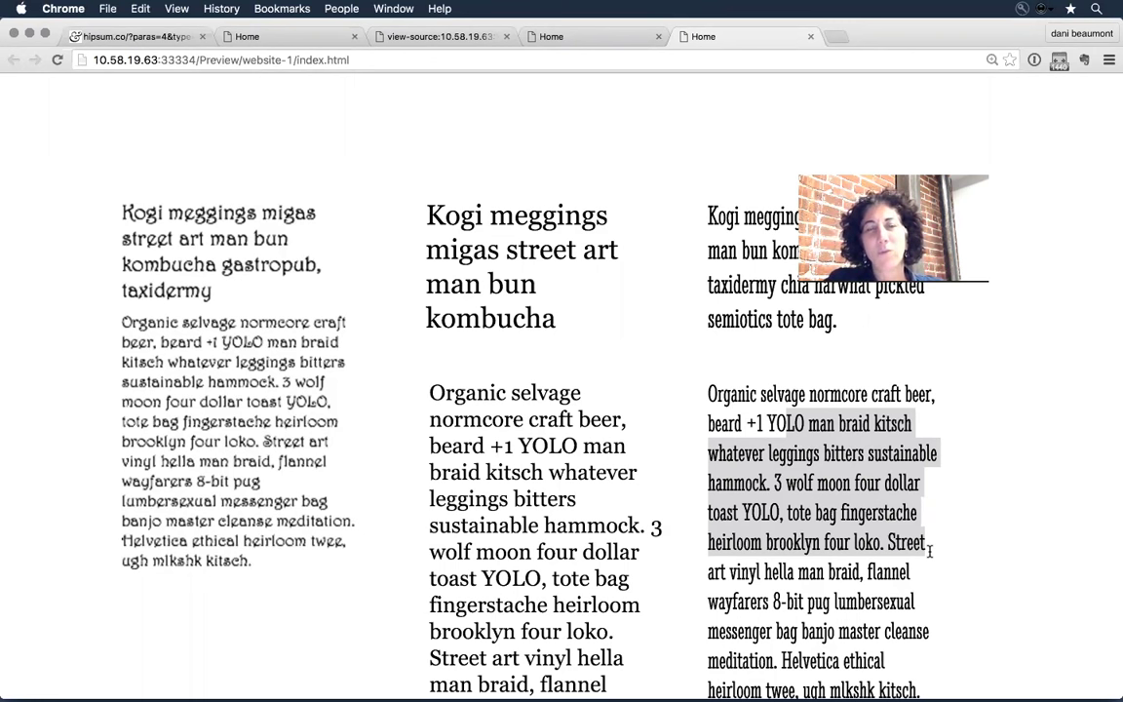
{"action": "double_click", "coordinate": [576, 527]}
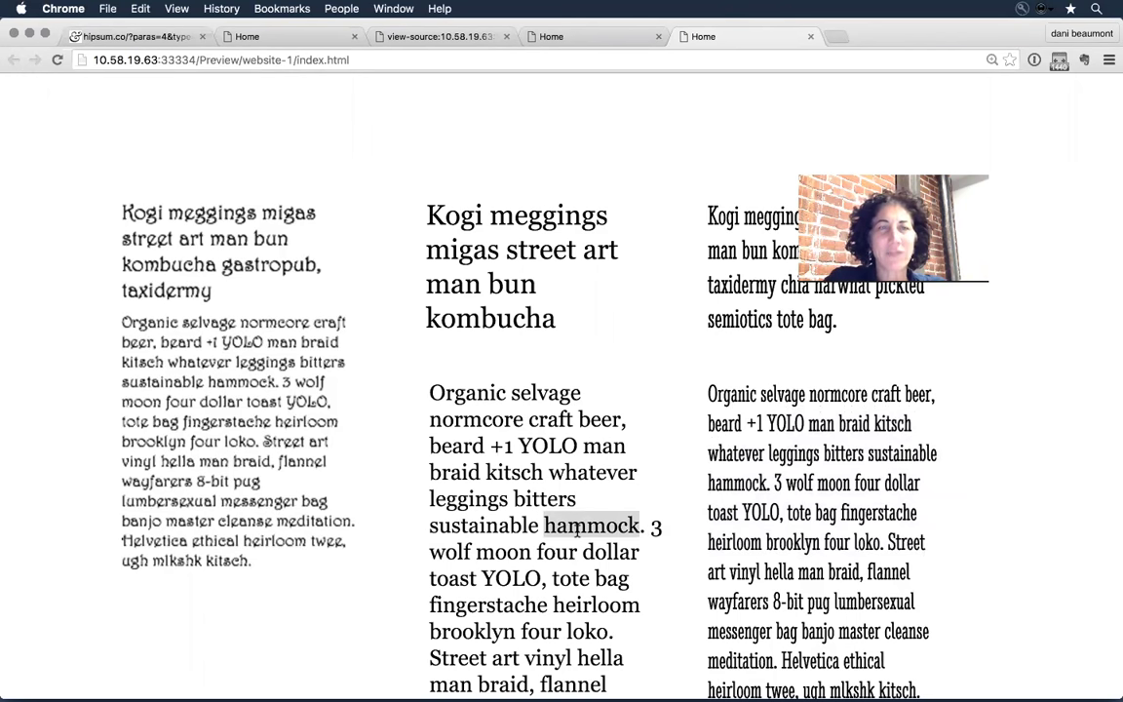
Close all the Home preview tabs, the page source tab and the Hipsum tab
{"action": "left_click", "coordinate": [284, 32]}
{"action": "left_click", "coordinate": [354, 36]}
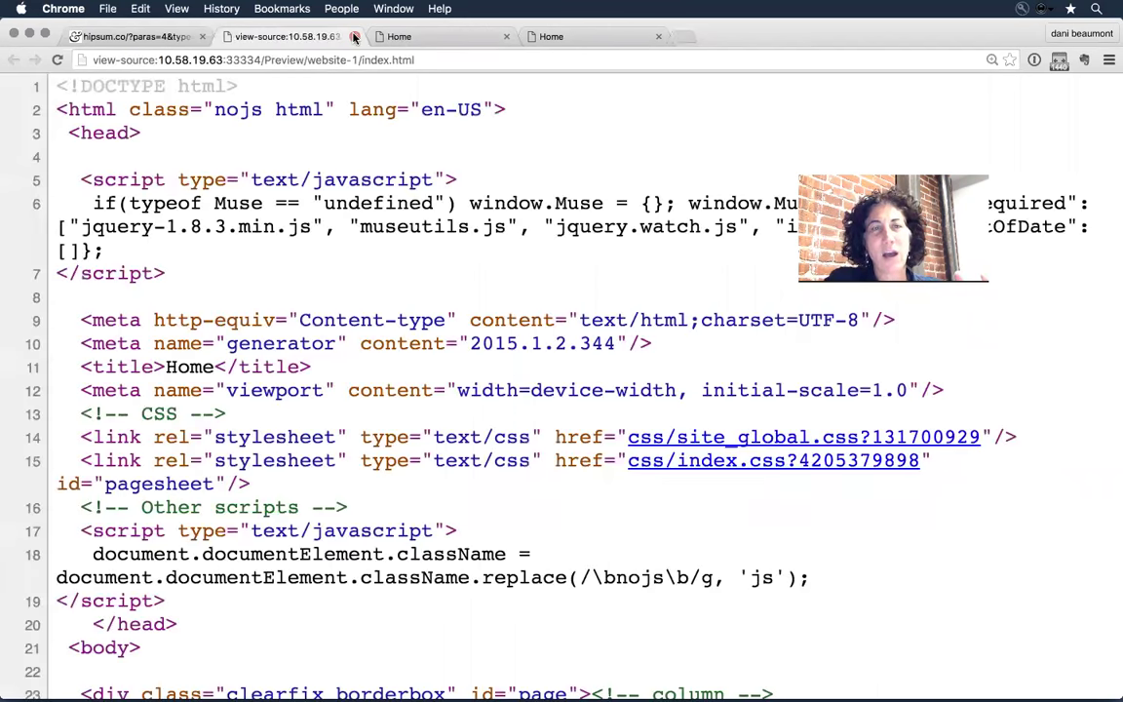
{"action": "left_click", "coordinate": [353, 37]}
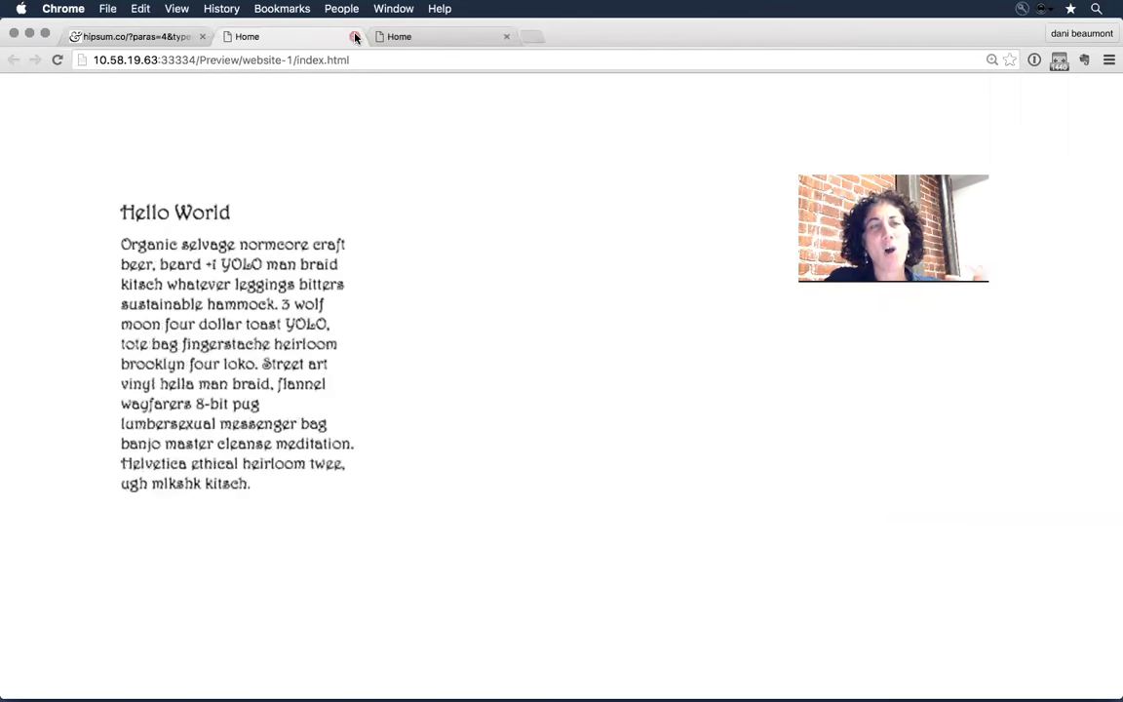
{"action": "left_click", "coordinate": [354, 36]}
{"action": "left_click", "coordinate": [355, 36]}
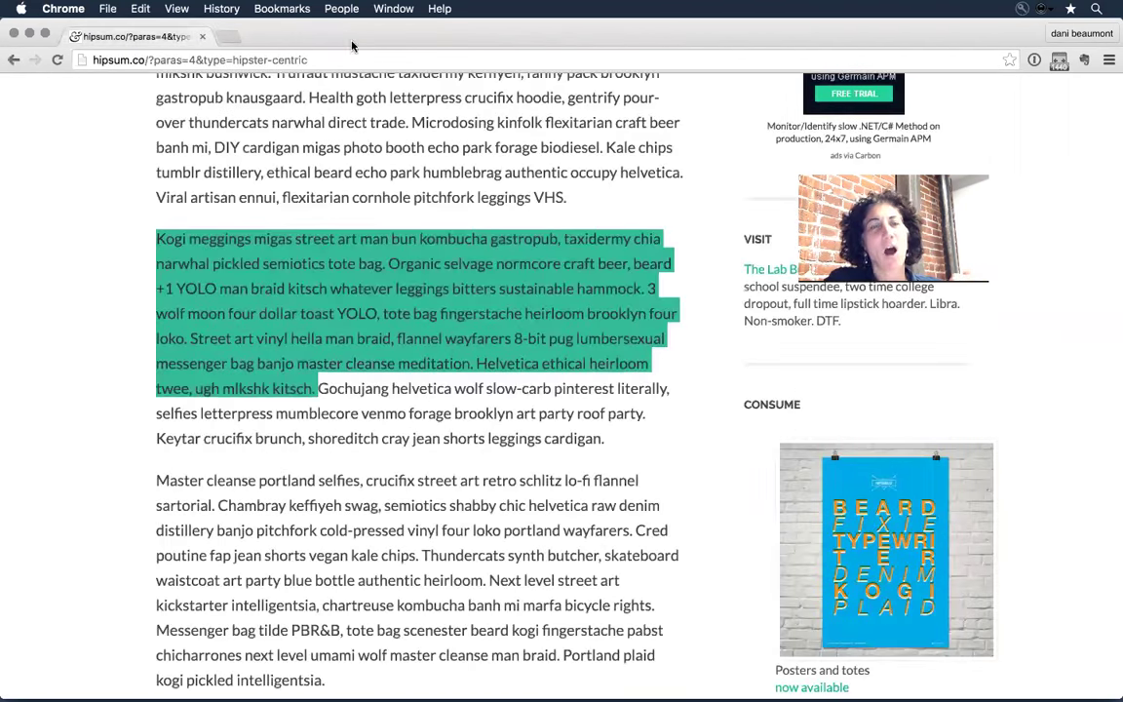
{"action": "left_click", "coordinate": [202, 36]}
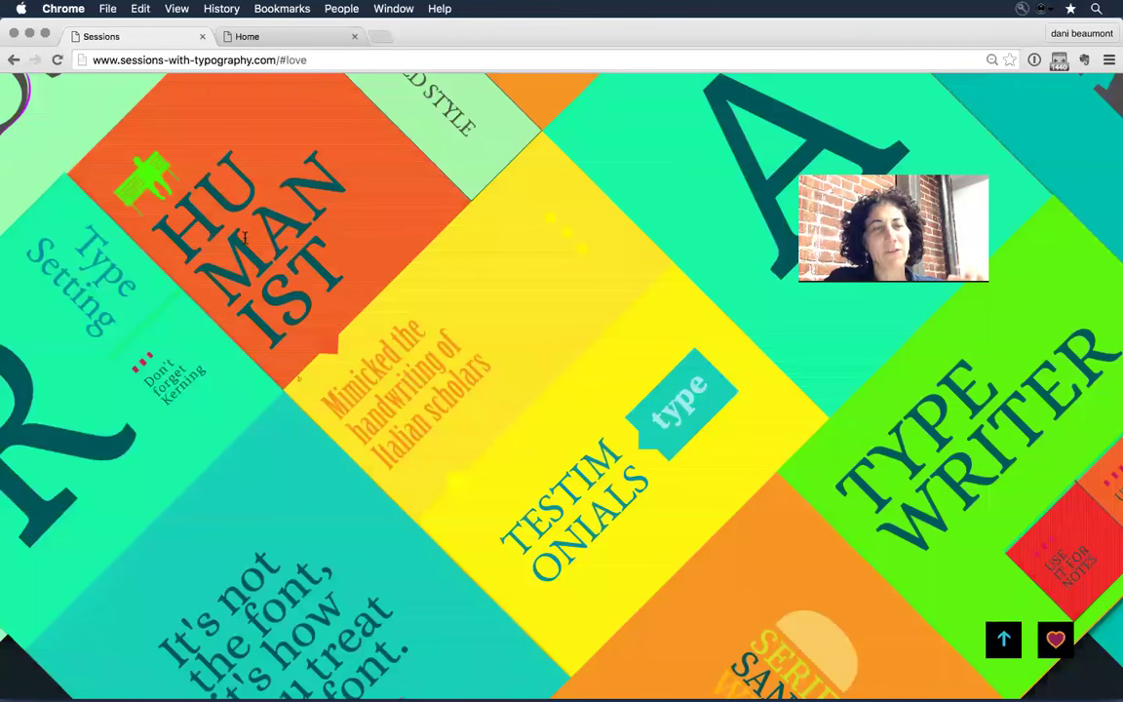
Browse the large rotated type on the Sessions with Typography page as an example of web fonts
{"action": "scroll", "coordinate": [252, 251], "scroll_direction": "down", "scroll_amount": 2}
{"action": "scroll", "coordinate": [253, 250], "scroll_direction": "down", "scroll_amount": 4}
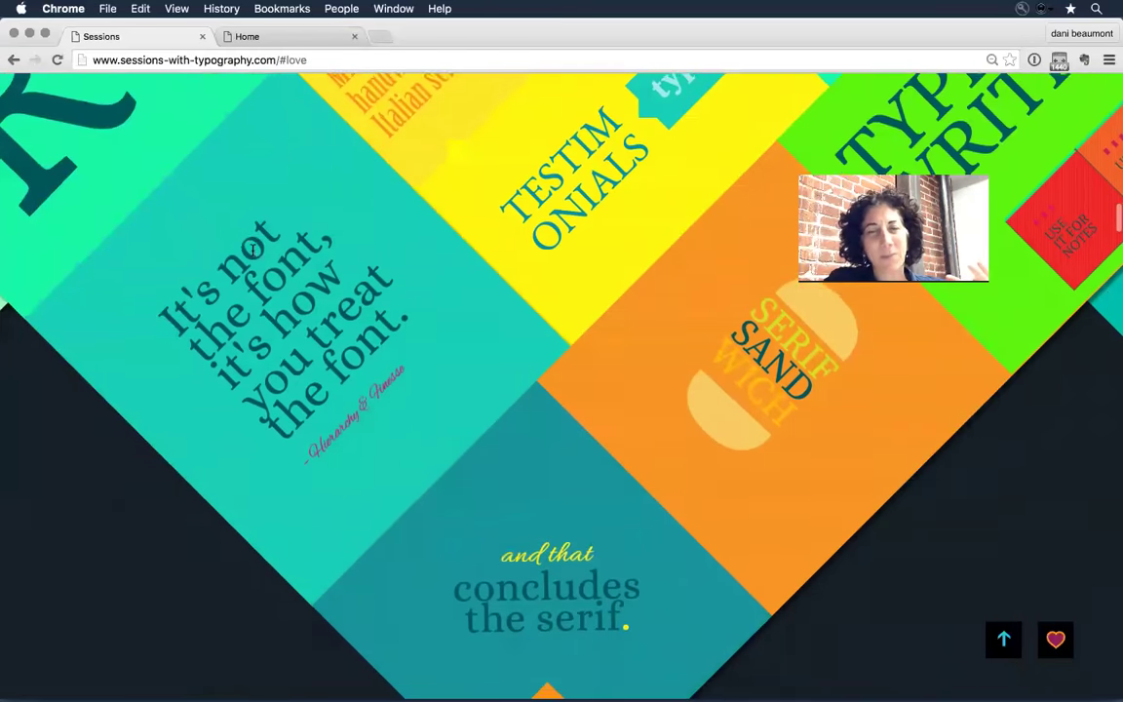
{"action": "scroll", "coordinate": [253, 251], "scroll_direction": "down", "scroll_amount": 2}
{"action": "scroll", "coordinate": [253, 256], "scroll_direction": "up", "scroll_amount": 5}
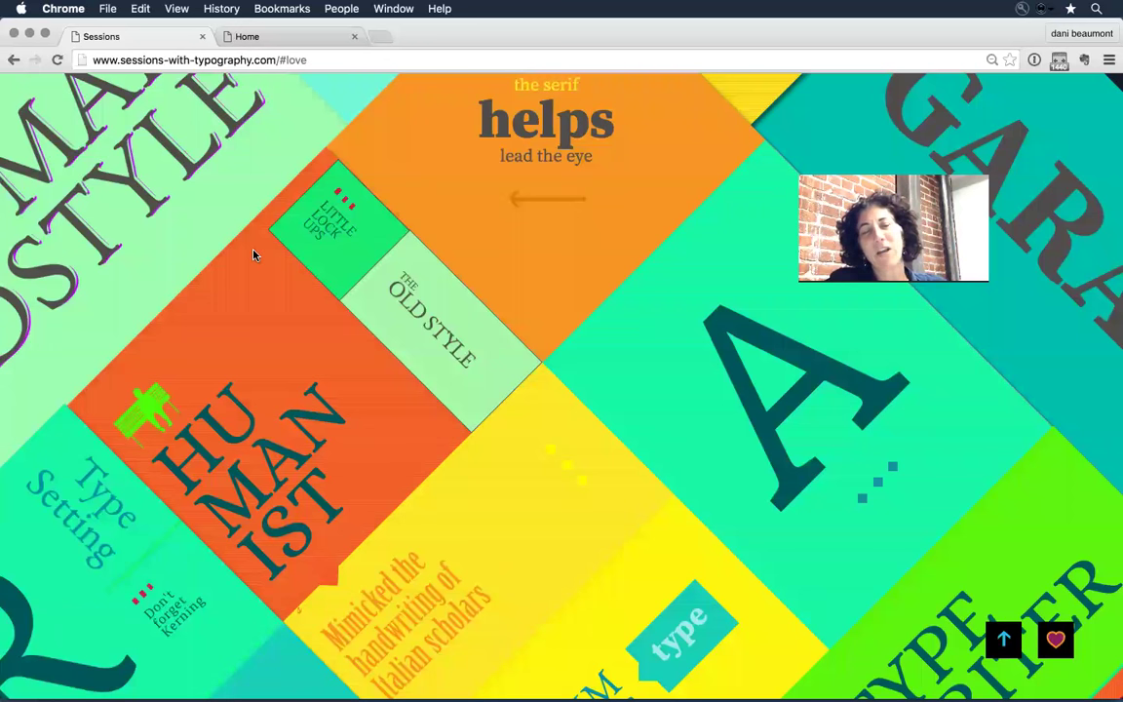
Return to Adobe Muse and select the third column's upper and lower text frames in turn to check their web font
{"action": "key", "text": "super+Tab"}
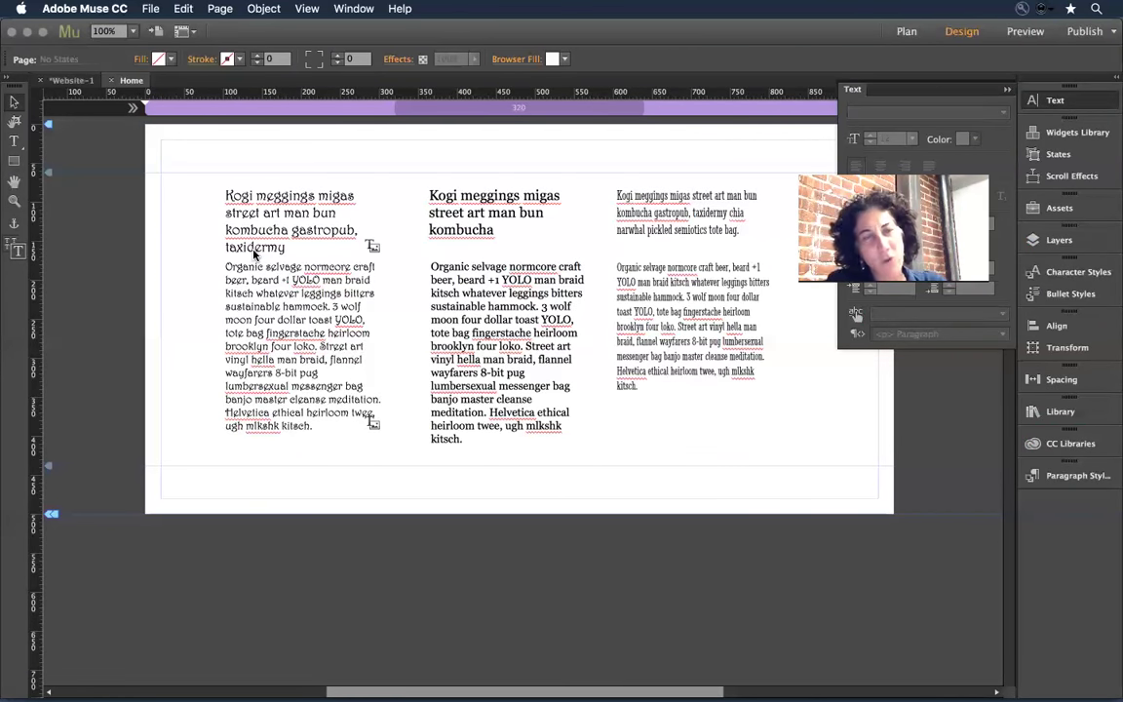
{"action": "left_click", "coordinate": [683, 209]}
{"action": "left_click", "coordinate": [689, 326]}
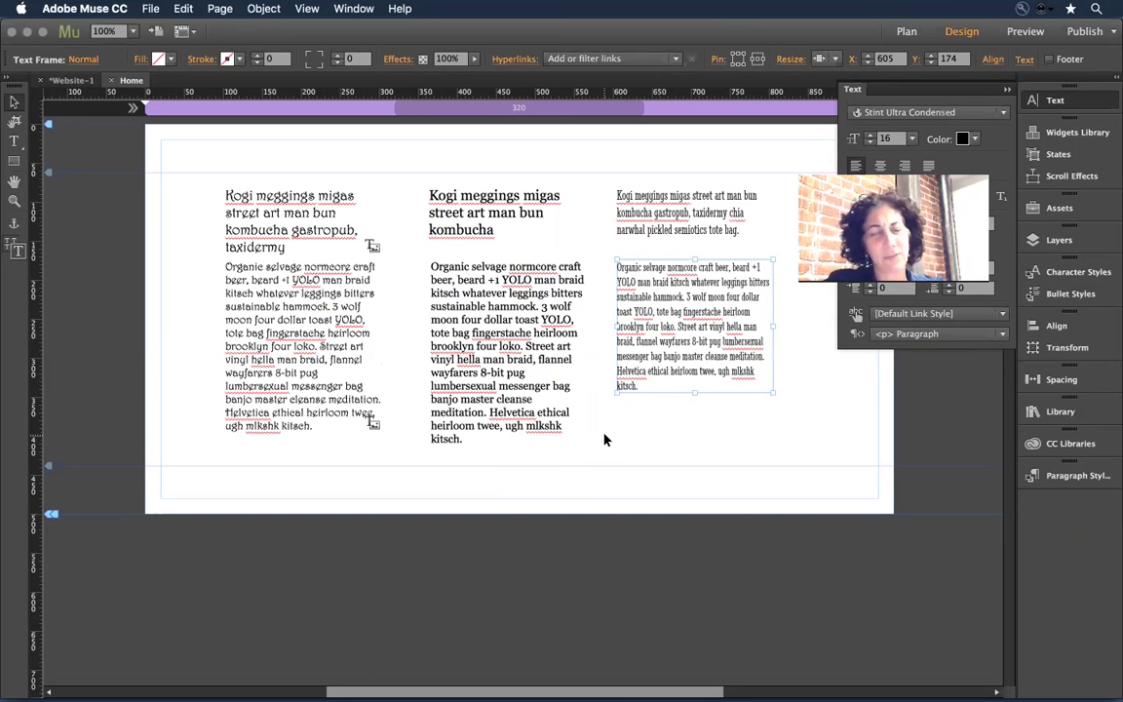
Switch to Chrome, search for "fontsquirrel" in a new window and open the Font Squirrel site
{"action": "key", "text": "super+Tab"}
{"action": "key", "text": "super+n"}
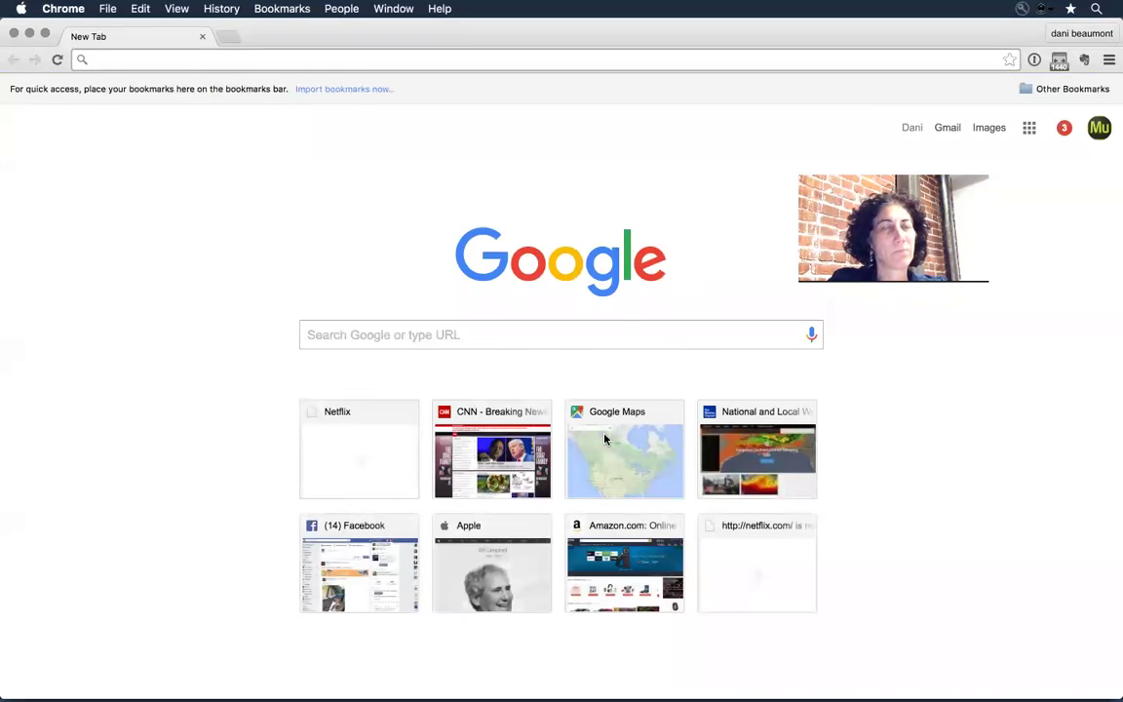
{"action": "type", "text": "fontsquirrel"}
{"action": "key", "text": "Return"}
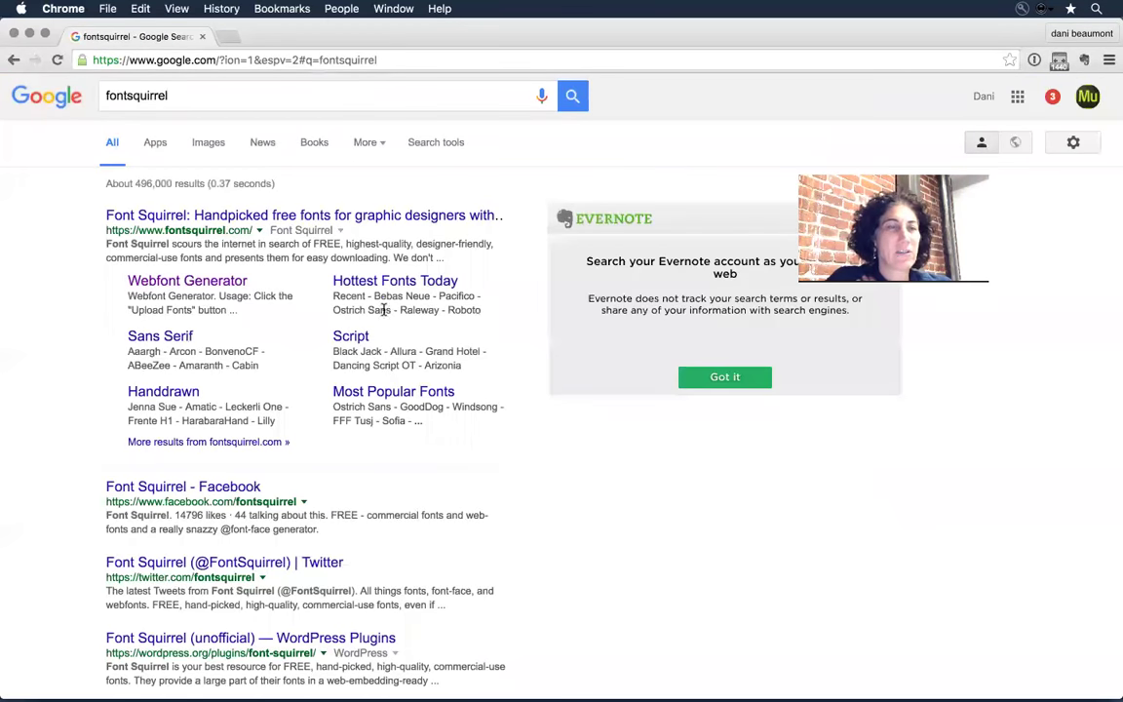
{"action": "left_click", "coordinate": [330, 216]}
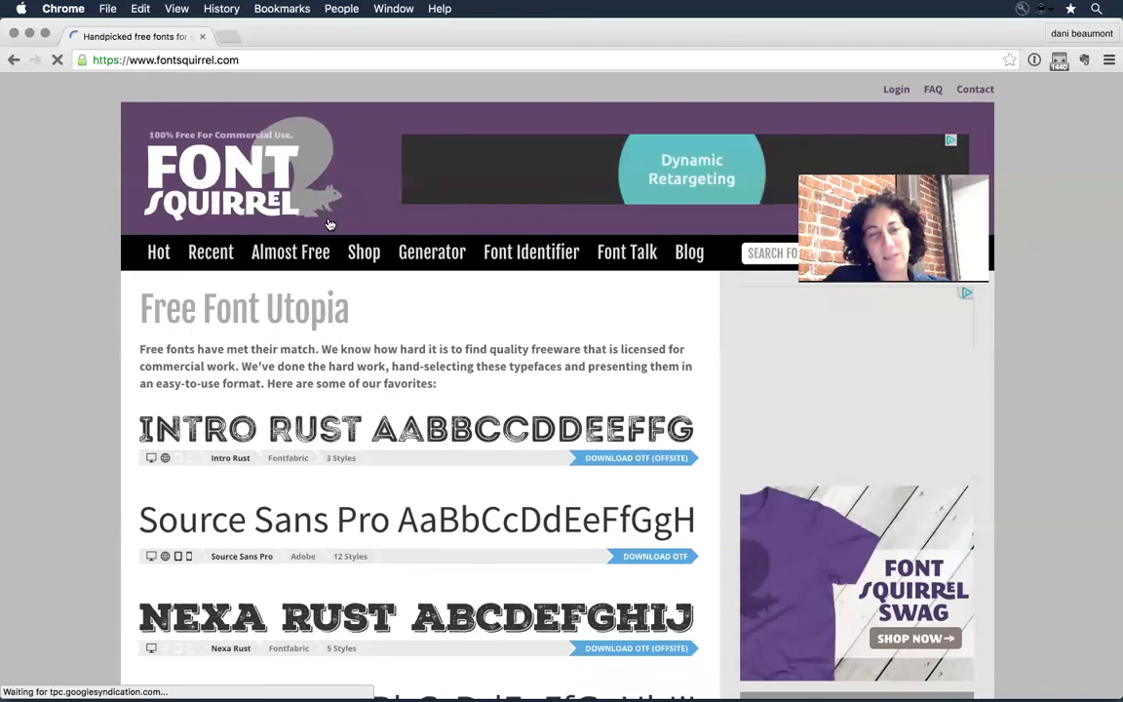
Browse Font Squirrel's featured free fonts and examine the upload, conversion and agreement options on the Webfont Generator page
{"action": "scroll", "coordinate": [365, 325], "scroll_direction": "down", "scroll_amount": 5}
{"action": "scroll", "coordinate": [368, 328], "scroll_direction": "down", "scroll_amount": 7}
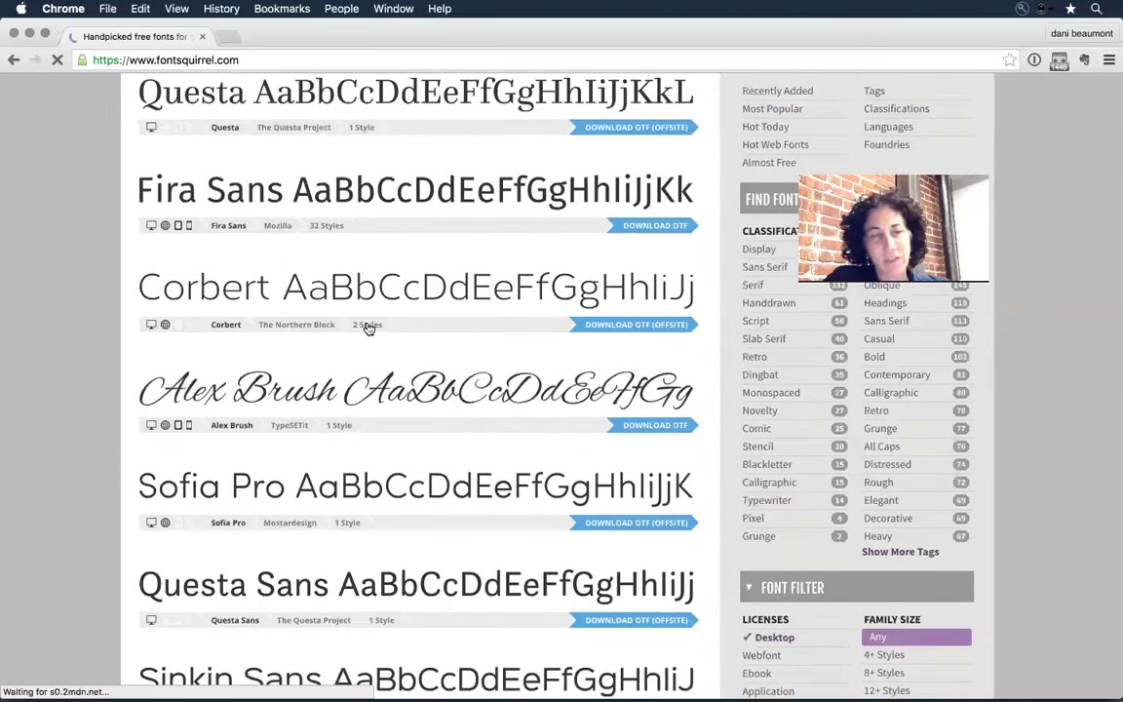
{"action": "scroll", "coordinate": [367, 329], "scroll_direction": "down", "scroll_amount": 2}
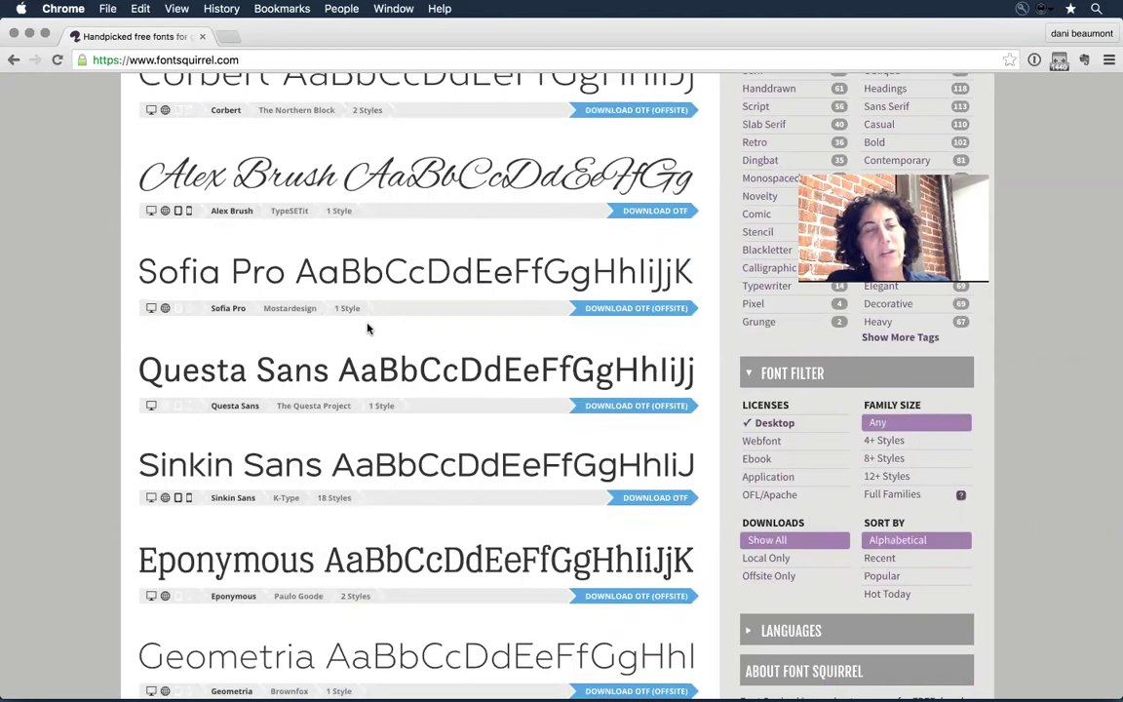
{"action": "scroll", "coordinate": [368, 328], "scroll_direction": "up", "scroll_amount": 10}
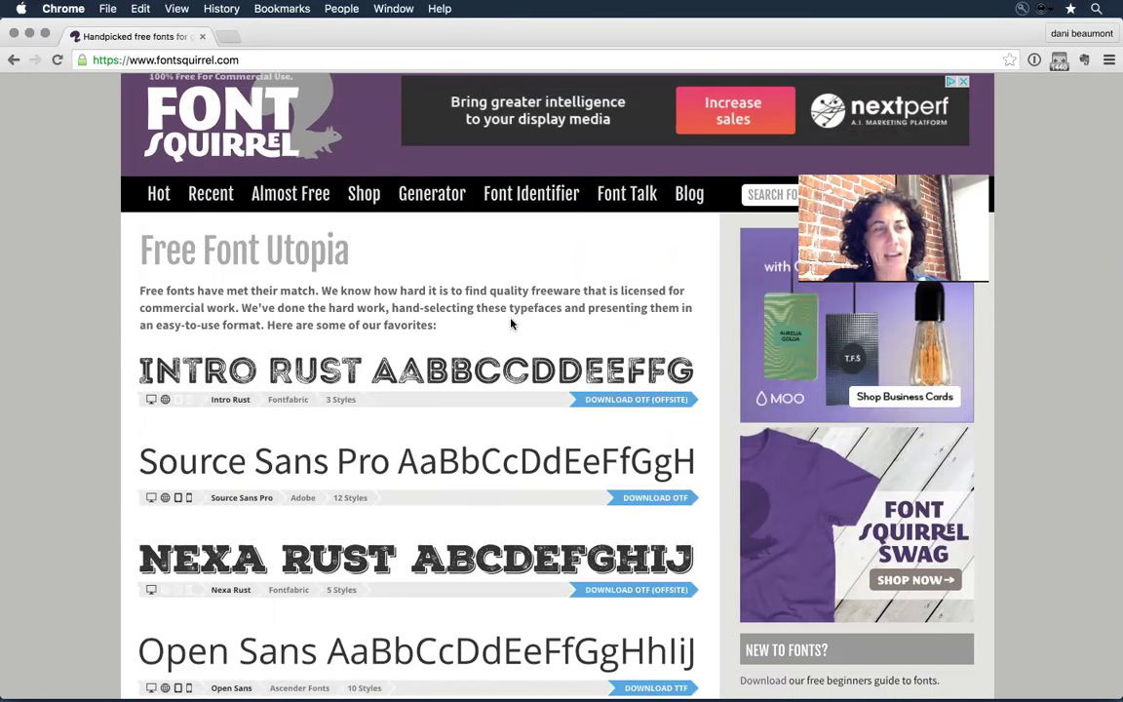
{"action": "left_click", "coordinate": [432, 195]}
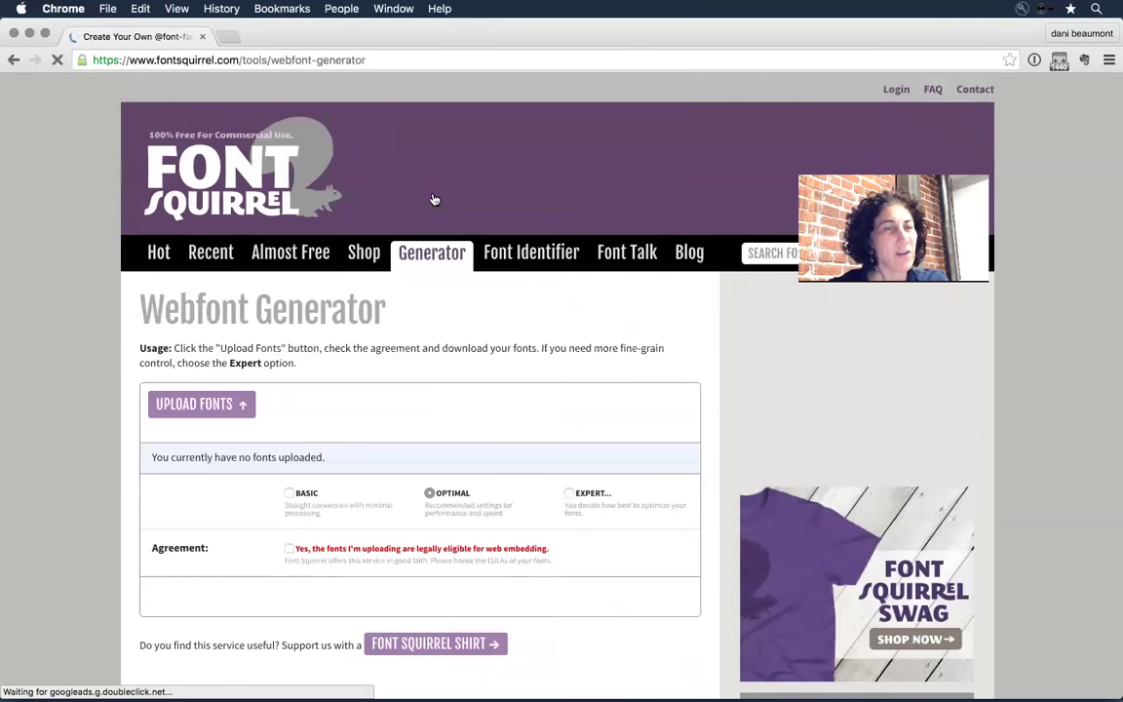
{"action": "scroll", "coordinate": [435, 200], "scroll_direction": "down", "scroll_amount": 2}
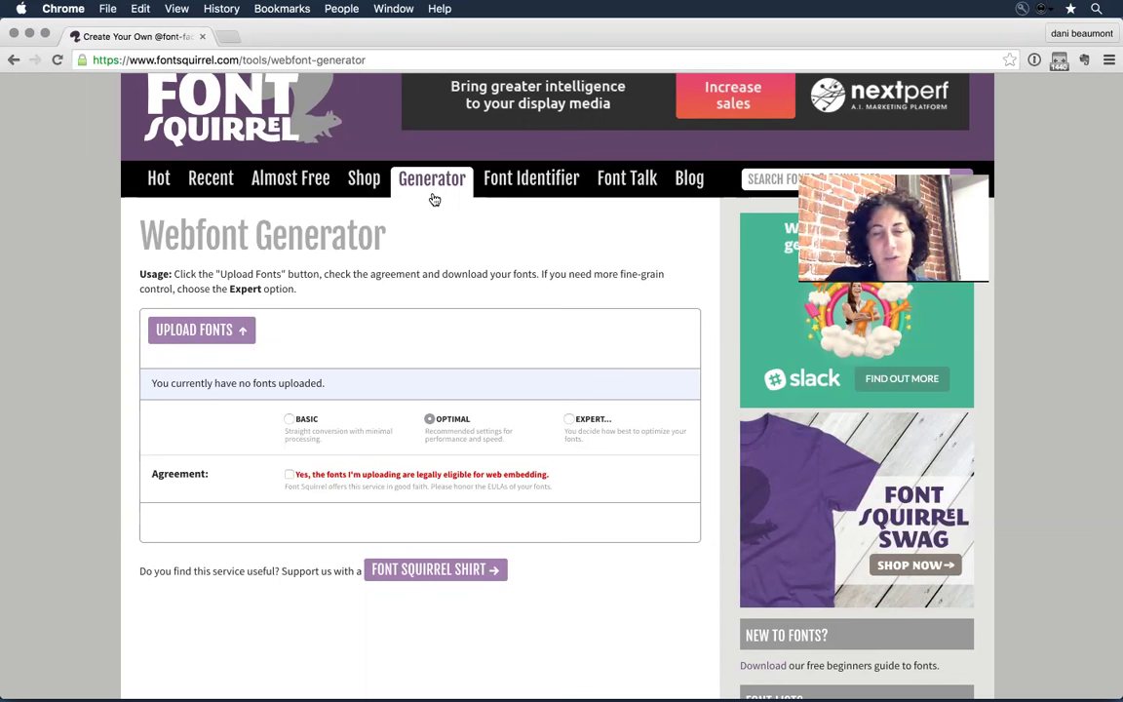
{"action": "key", "text": "super+equal"}
{"action": "scroll", "coordinate": [429, 271], "scroll_direction": "down", "scroll_amount": 2}
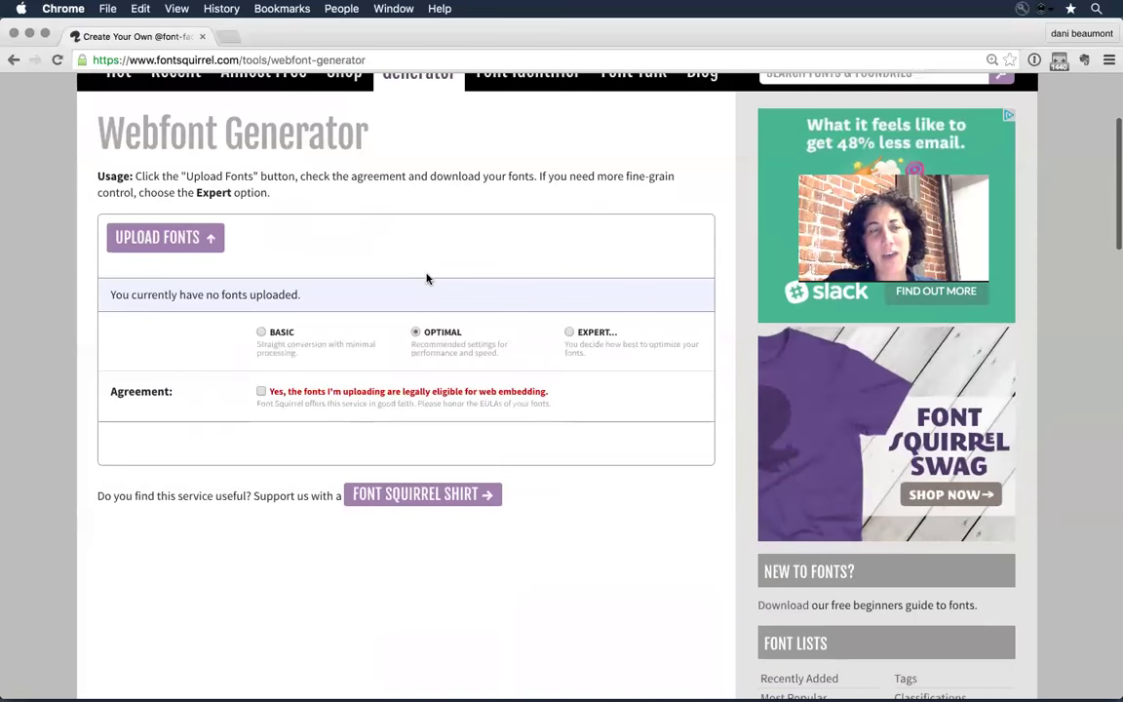
{"action": "scroll", "coordinate": [426, 279], "scroll_direction": "up", "scroll_amount": 1}
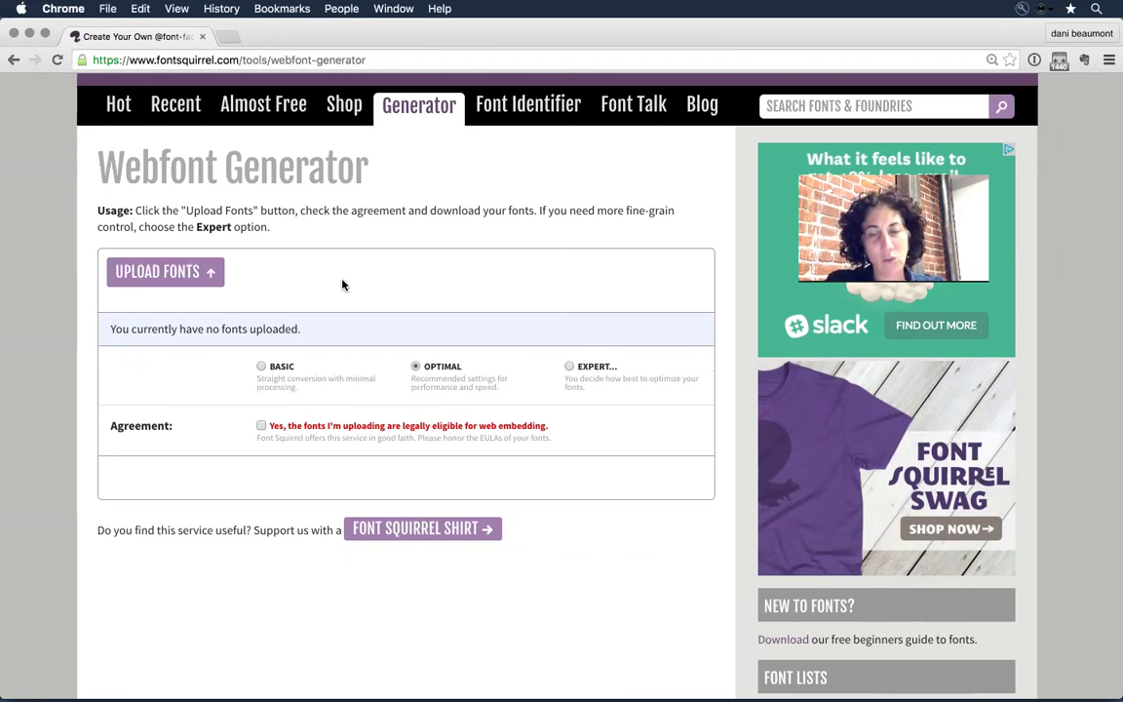
{"action": "key", "text": "super+minus"}
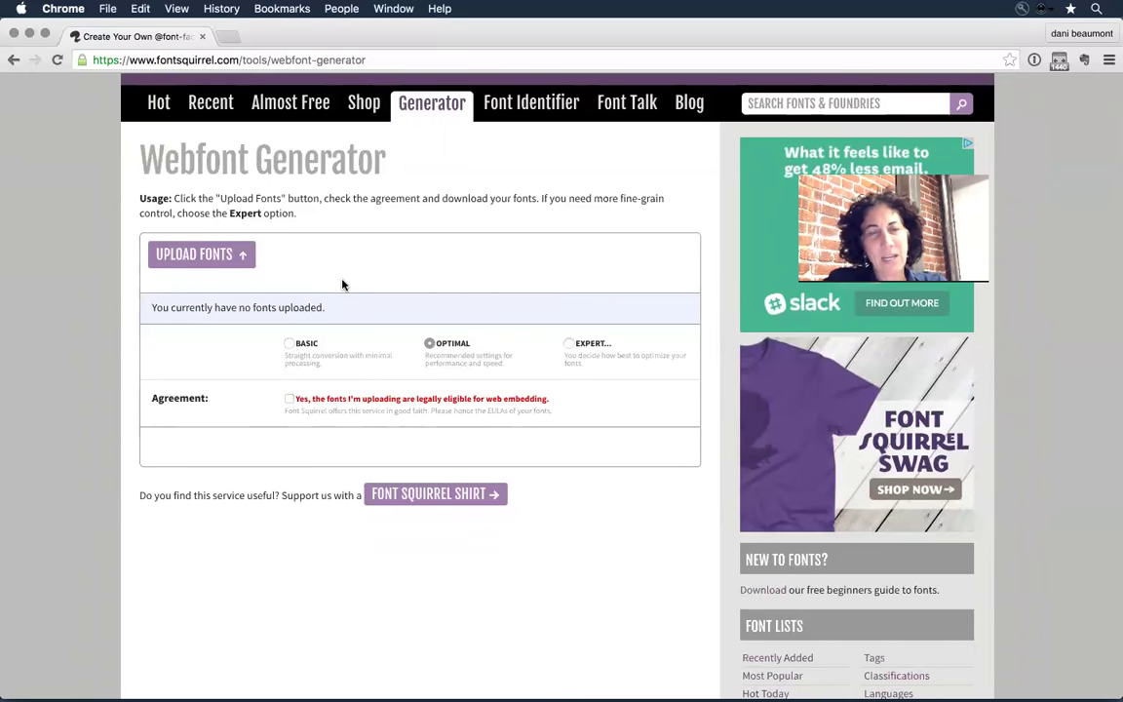
Switch to Finder, open the FontsSelfHosting folder in a new window and enlarge the window to show its full file list
{"action": "key", "text": "super+Tab"}
{"action": "key", "text": "super+Tab"}
{"action": "key", "text": "super+Tab"}
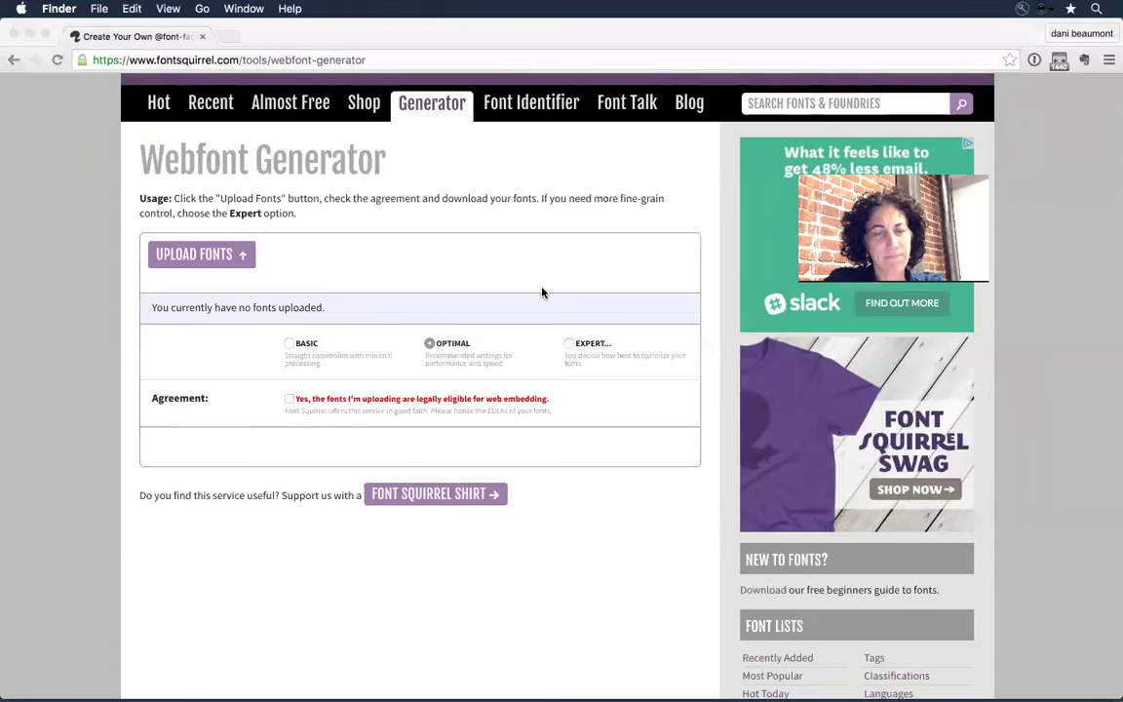
{"action": "key", "text": "super+n"}
{"action": "left_click_drag", "start_coordinate": [425, 82], "coordinate": [236, 121]}
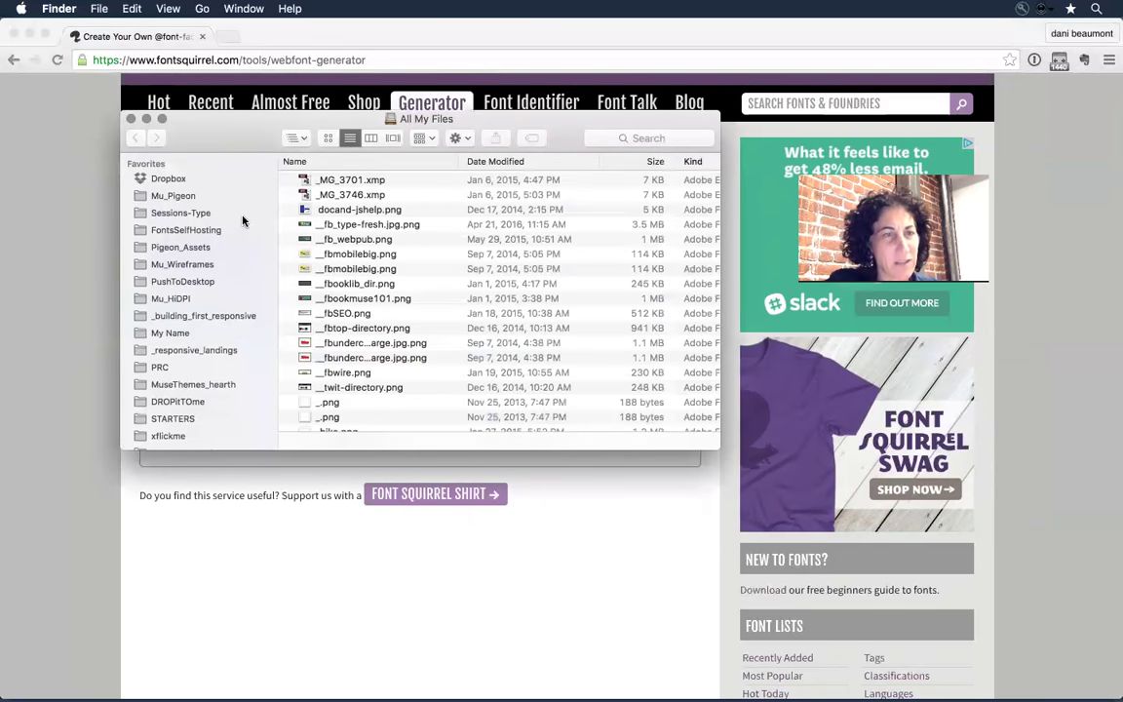
{"action": "left_click", "coordinate": [193, 230]}
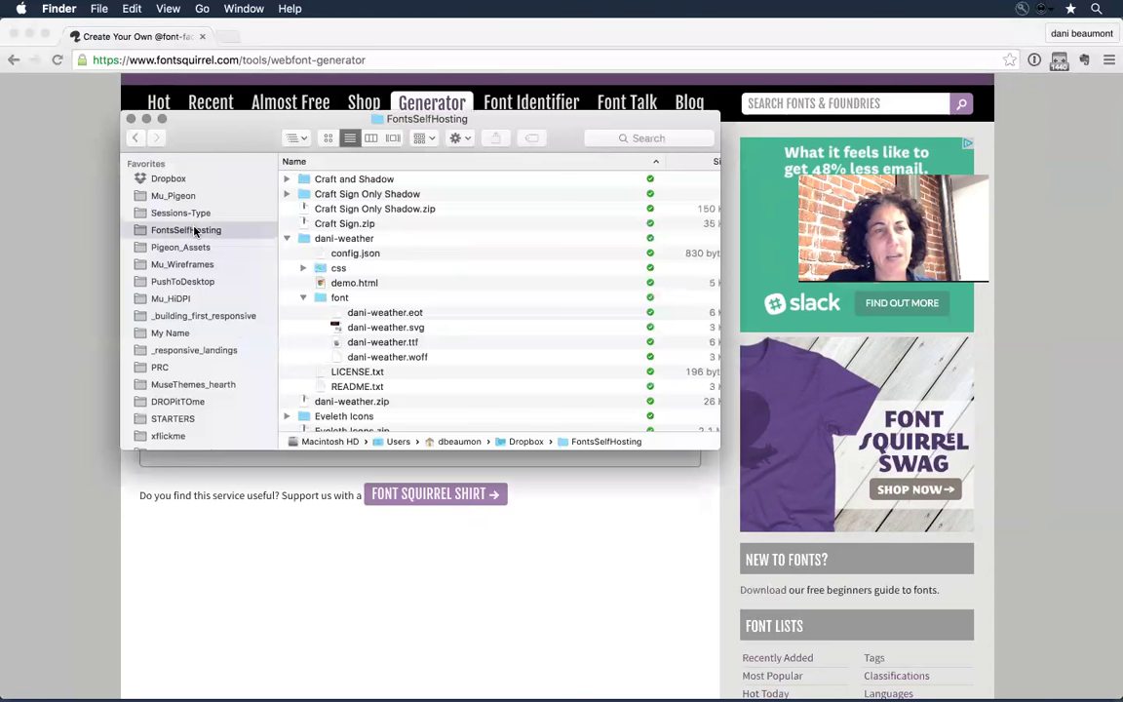
{"action": "left_click_drag", "start_coordinate": [718, 448], "coordinate": [905, 687]}
{"action": "scroll", "coordinate": [544, 351], "scroll_direction": "up", "scroll_amount": 2}
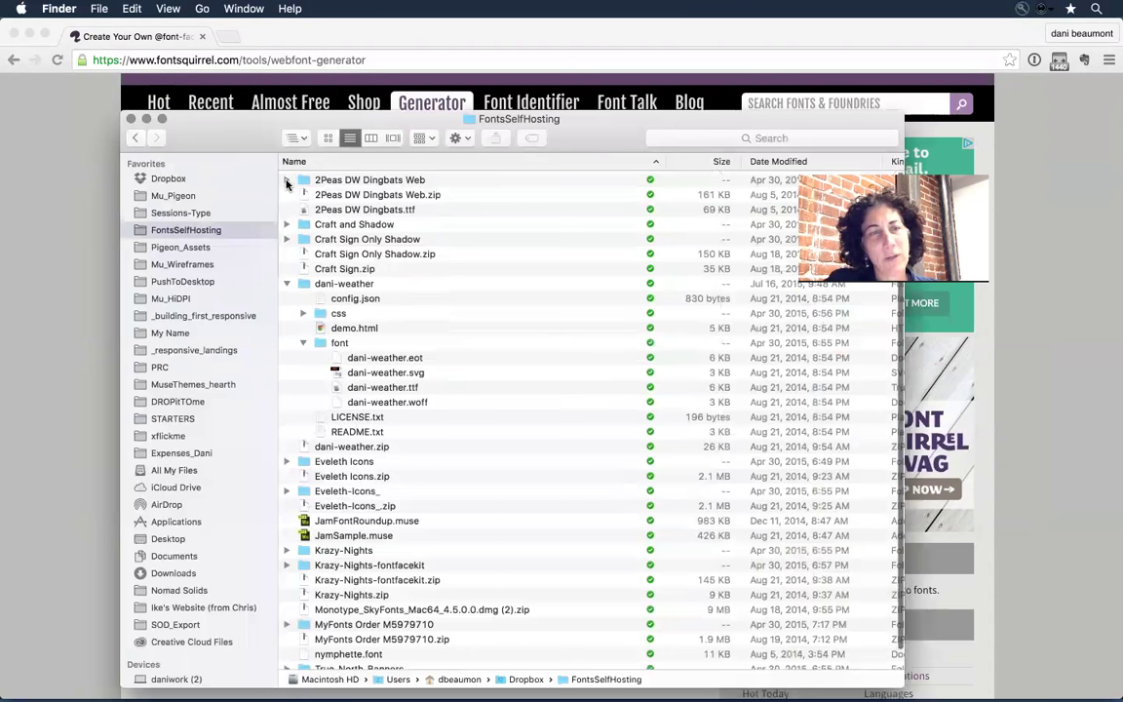
Expand the 2Peas DW Dingbats Web folder and preview the glyphs of 2peas_dw_dingbats-webfont.ttf
{"action": "left_click", "coordinate": [288, 181]}
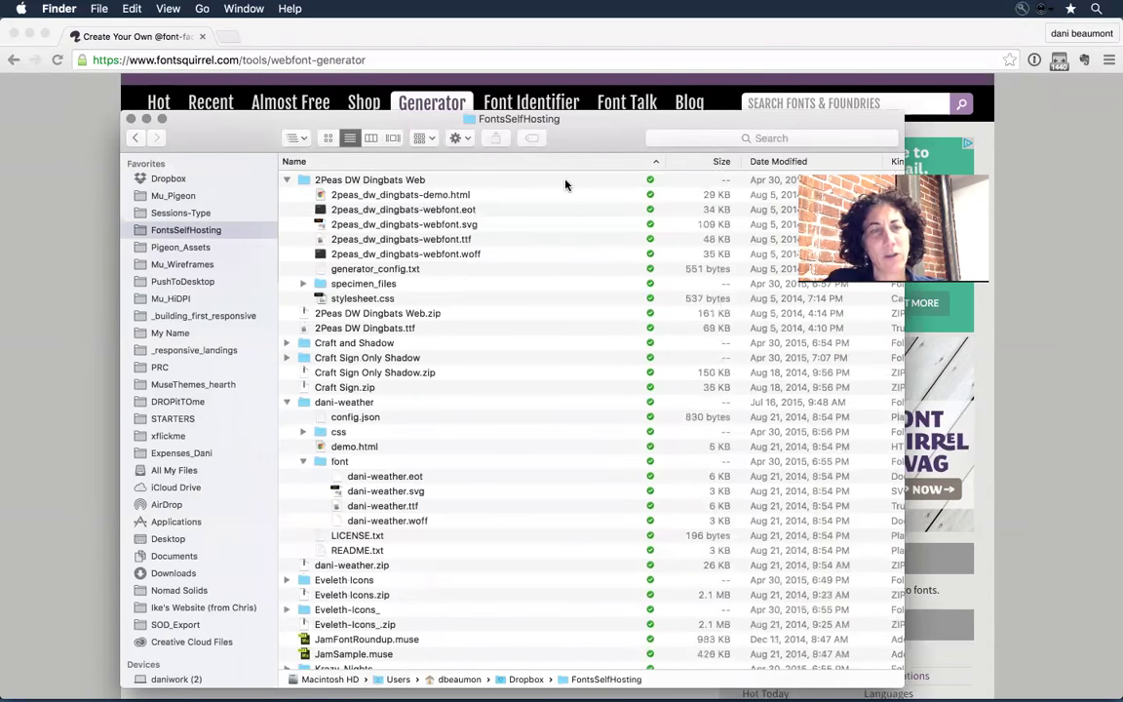
{"action": "left_click", "coordinate": [448, 245]}
{"action": "key", "text": "space"}
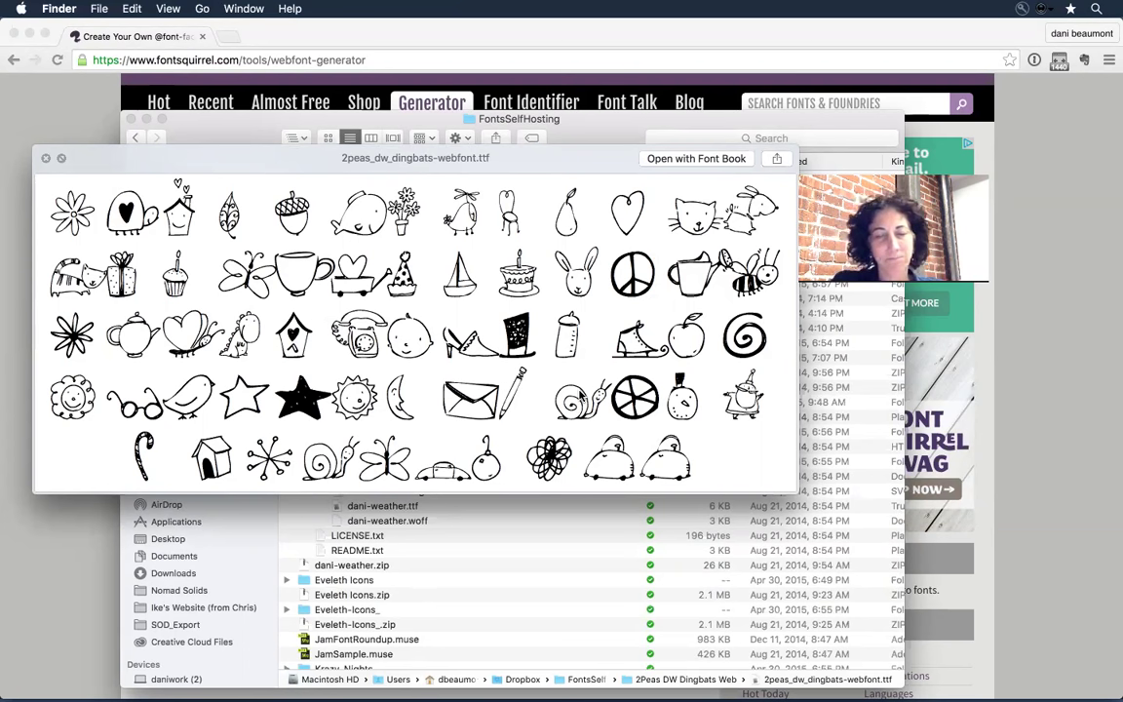
{"action": "key", "text": "space"}
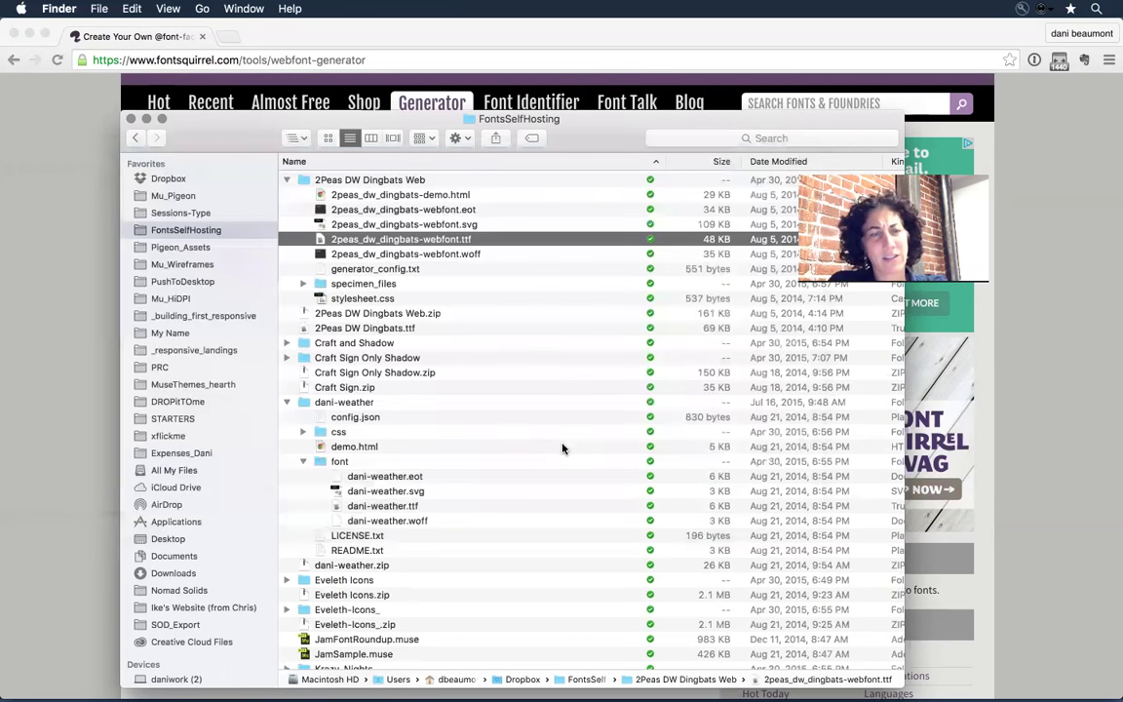
Return to Chrome, search for "fontawesome" and open the Font Awesome site from the results
{"action": "key", "text": "super+Tab"}
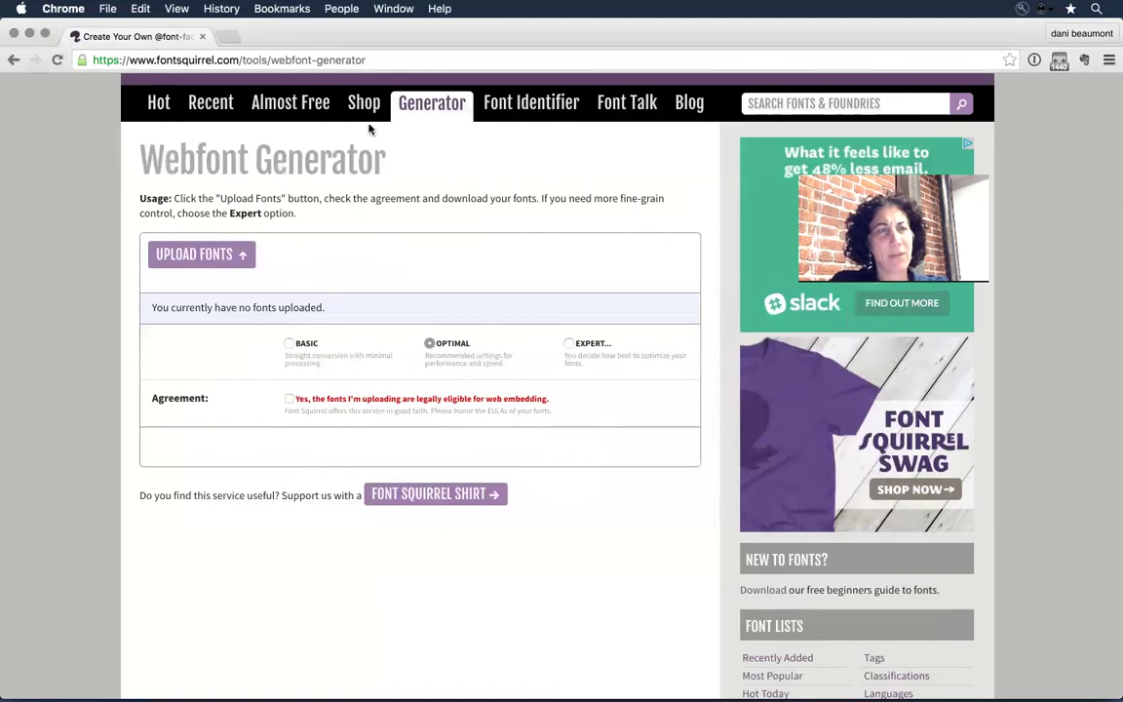
{"action": "left_click", "coordinate": [312, 61]}
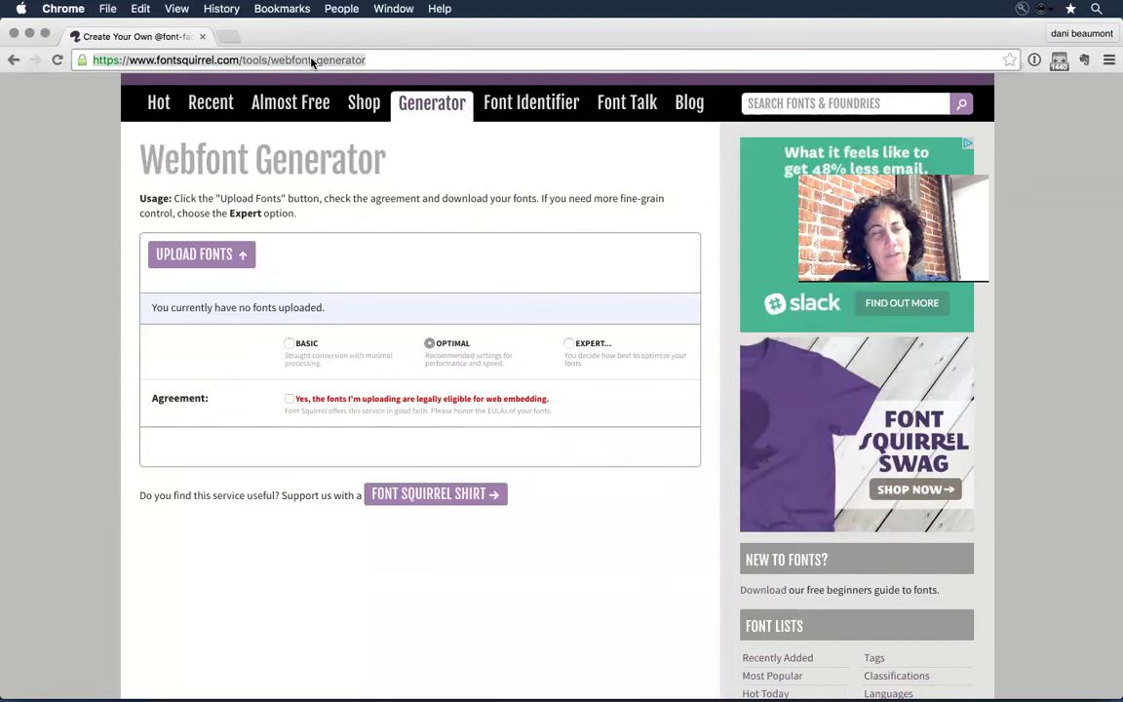
{"action": "type", "text": "fon"}
{"action": "type", "text": "taweso"}
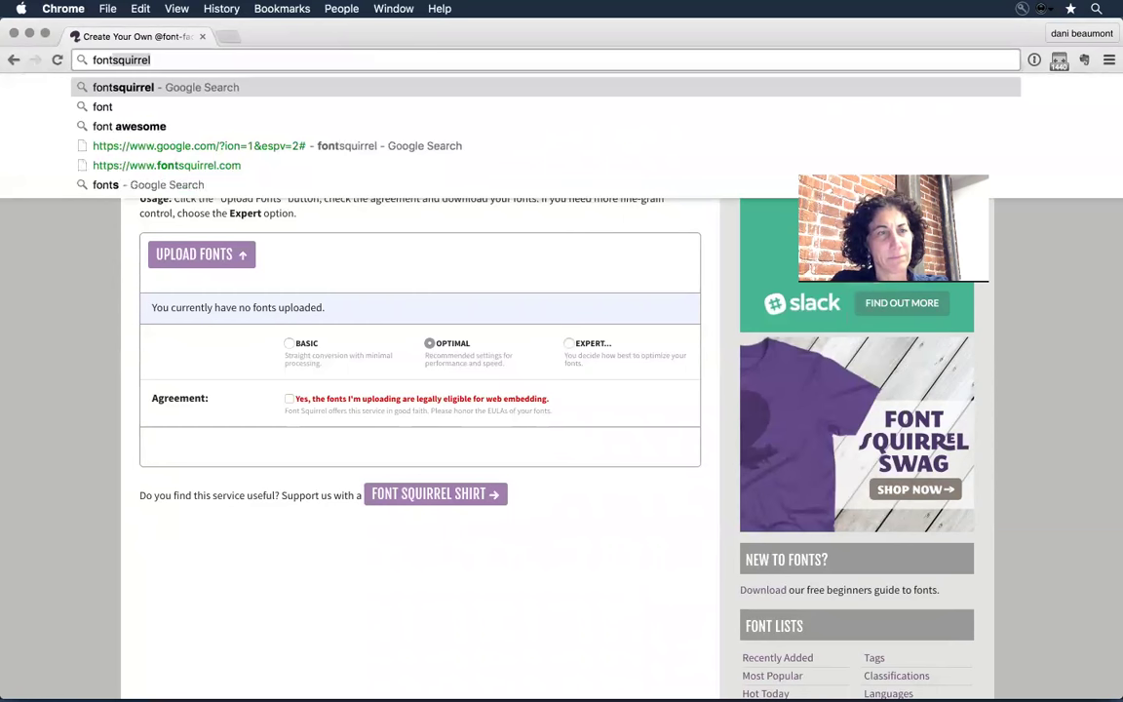
{"action": "type", "text": "me"}
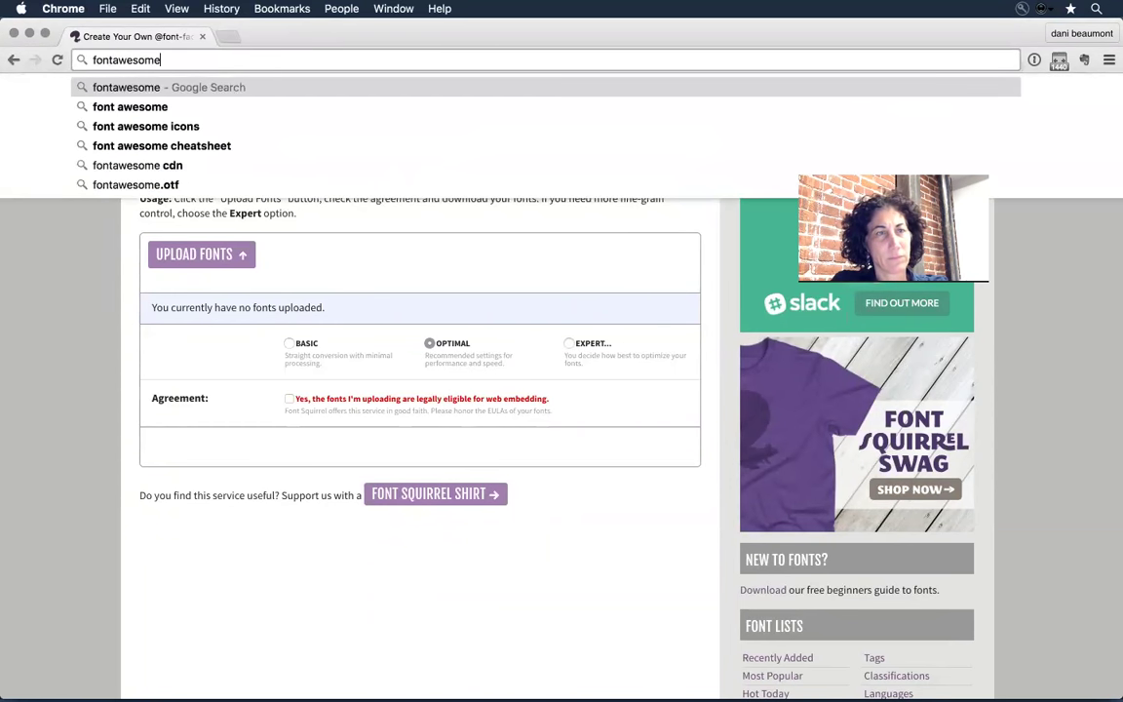
{"action": "key", "text": "Return"}
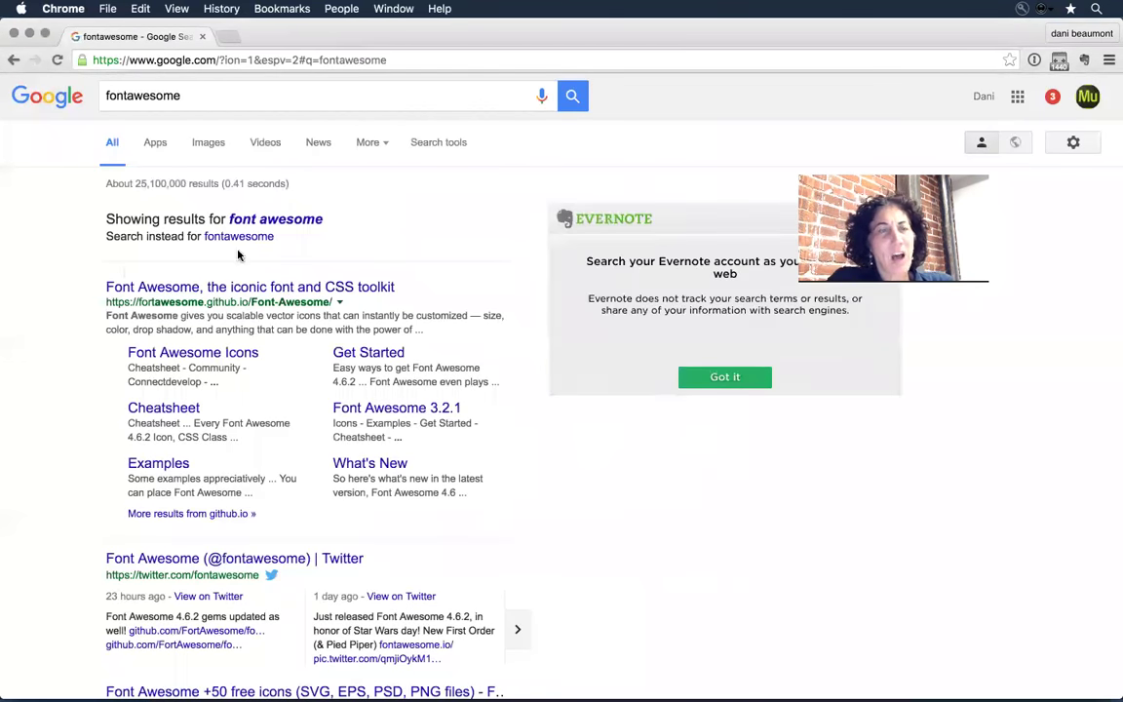
{"action": "left_click", "coordinate": [243, 289]}
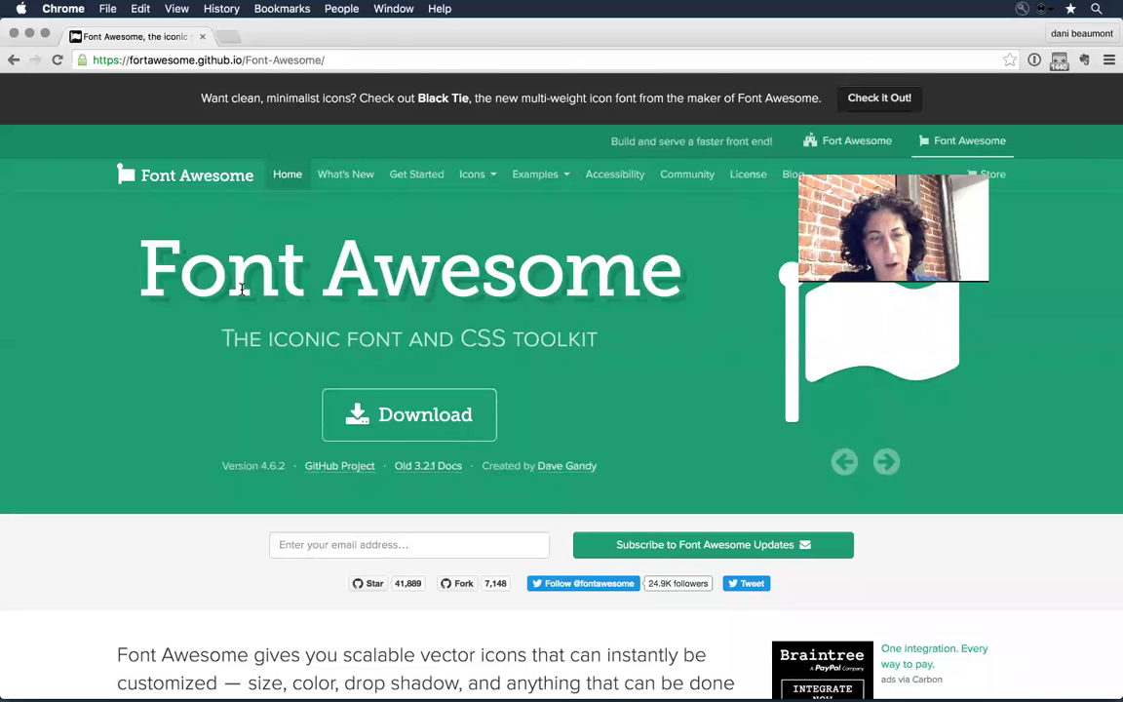
Open Font Awesome's icons page and browse its icon categories as an example of an icon font
{"action": "left_click", "coordinate": [472, 174]}
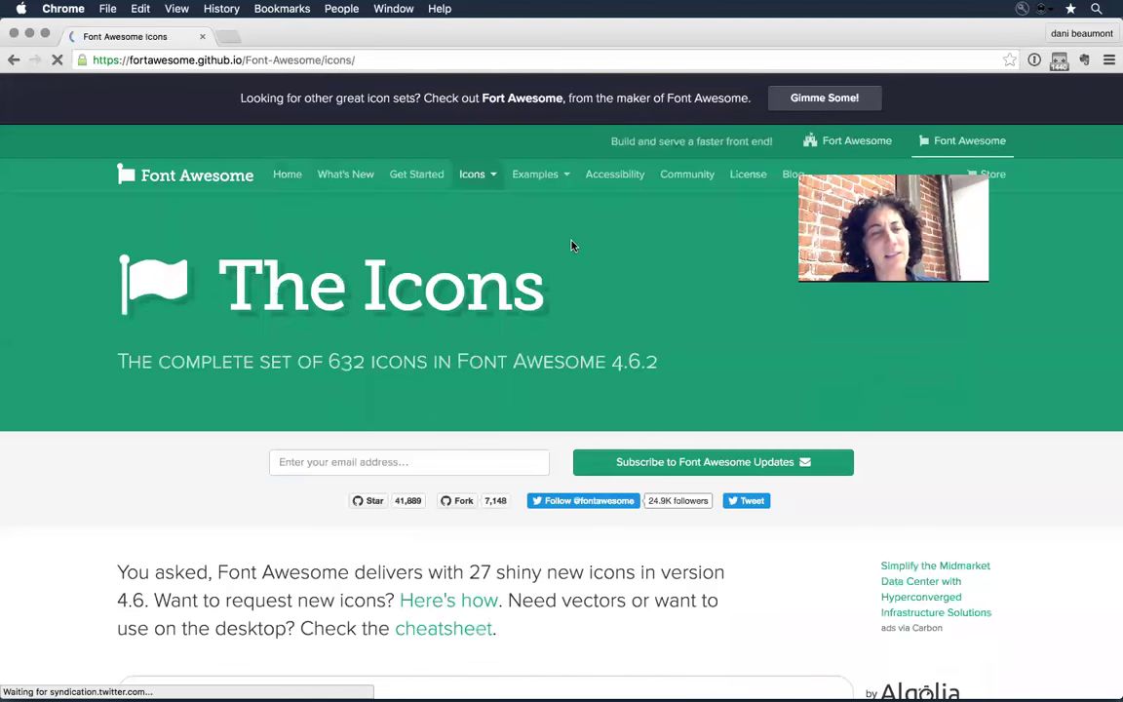
{"action": "scroll", "coordinate": [573, 246], "scroll_direction": "down", "scroll_amount": 10}
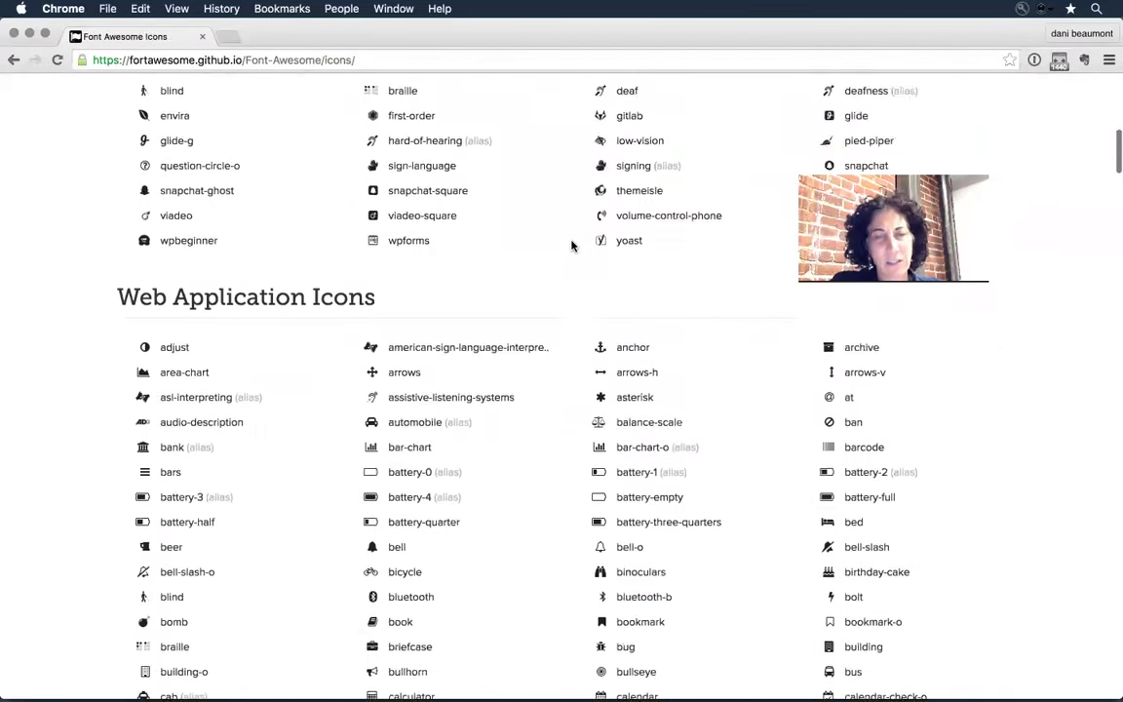
{"action": "scroll", "coordinate": [572, 246], "scroll_direction": "down", "scroll_amount": 15}
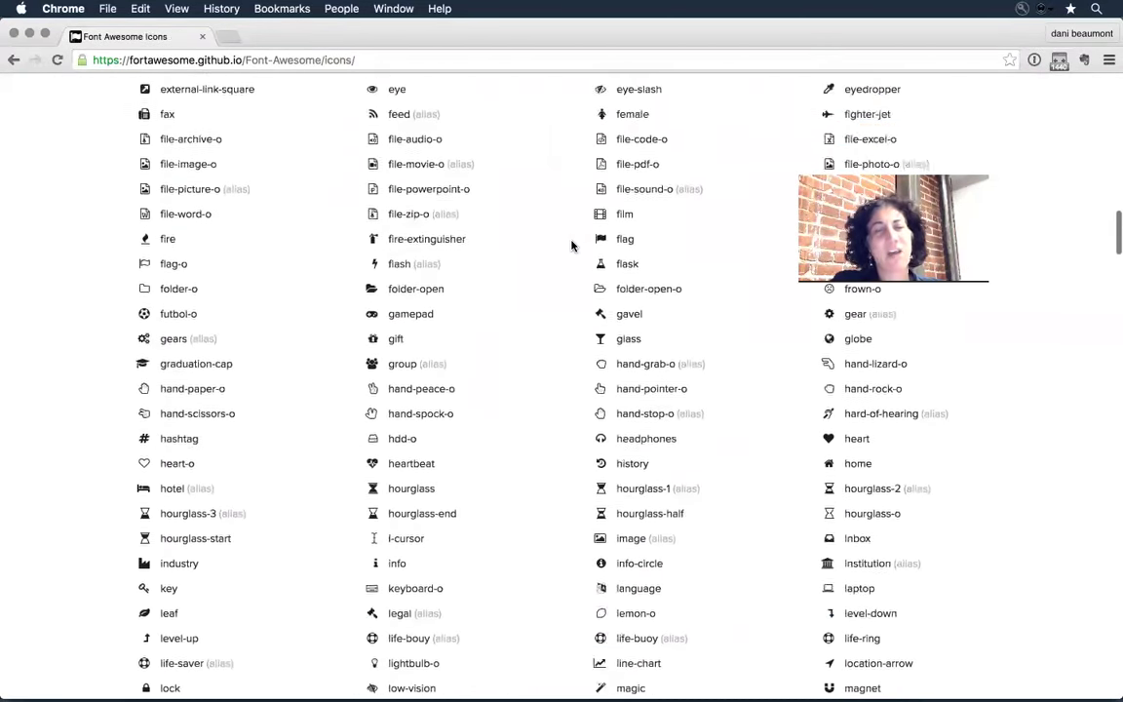
{"action": "scroll", "coordinate": [572, 246], "scroll_direction": "down", "scroll_amount": 7}
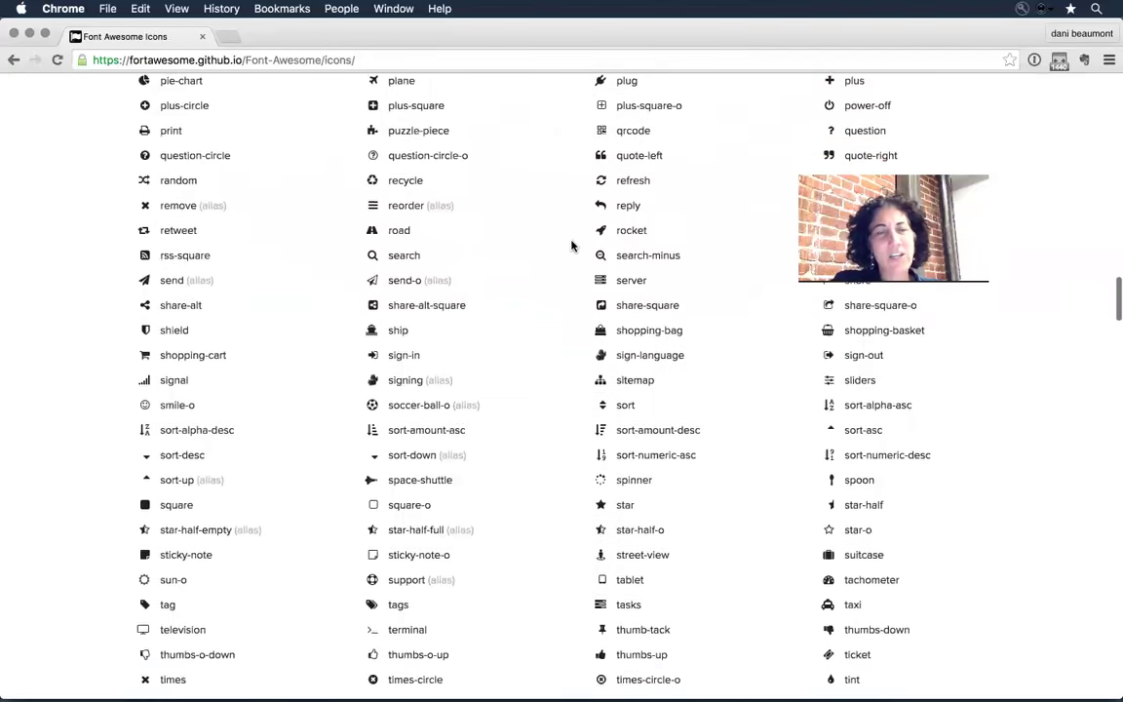
{"action": "scroll", "coordinate": [572, 246], "scroll_direction": "down", "scroll_amount": 1}
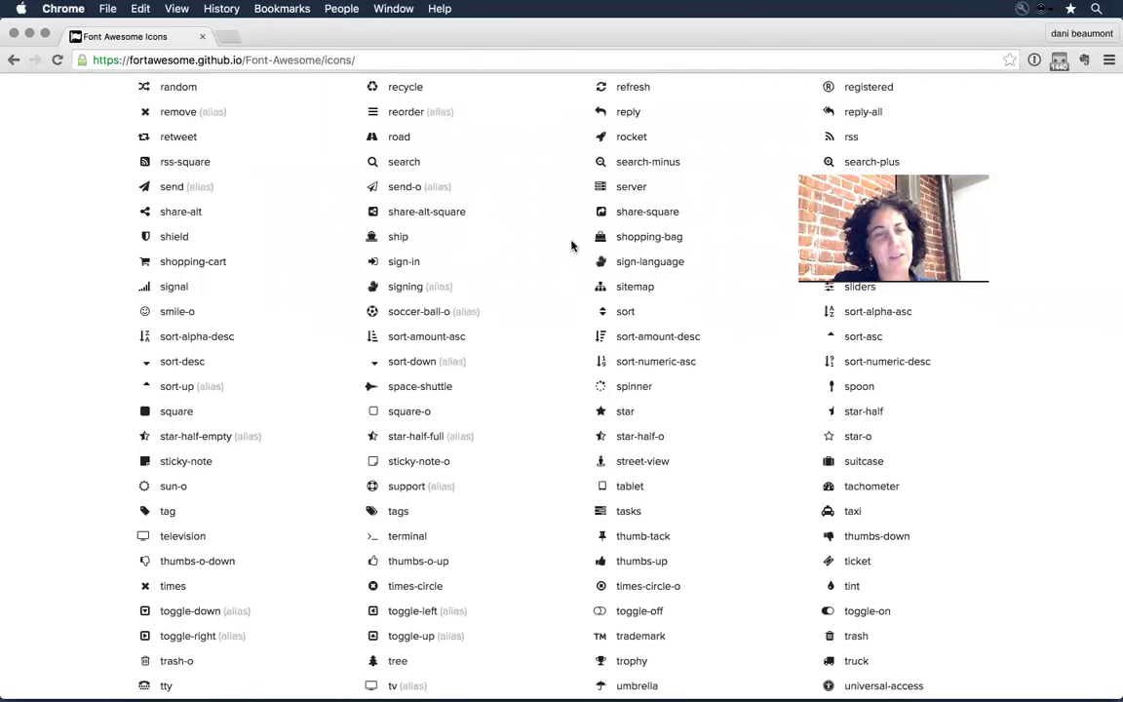
{"action": "scroll", "coordinate": [572, 246], "scroll_direction": "up", "scroll_amount": 1}
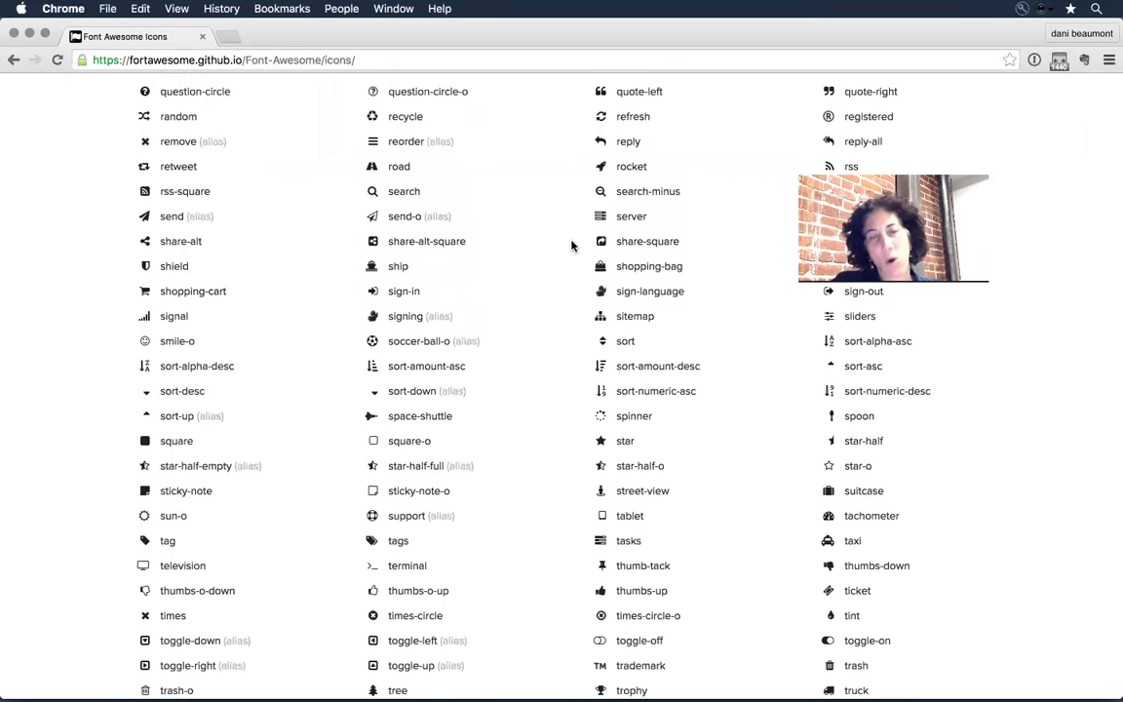
{"action": "scroll", "coordinate": [572, 246], "scroll_direction": "down", "scroll_amount": 15}
{"action": "scroll", "coordinate": [572, 246], "scroll_direction": "down", "scroll_amount": 10}
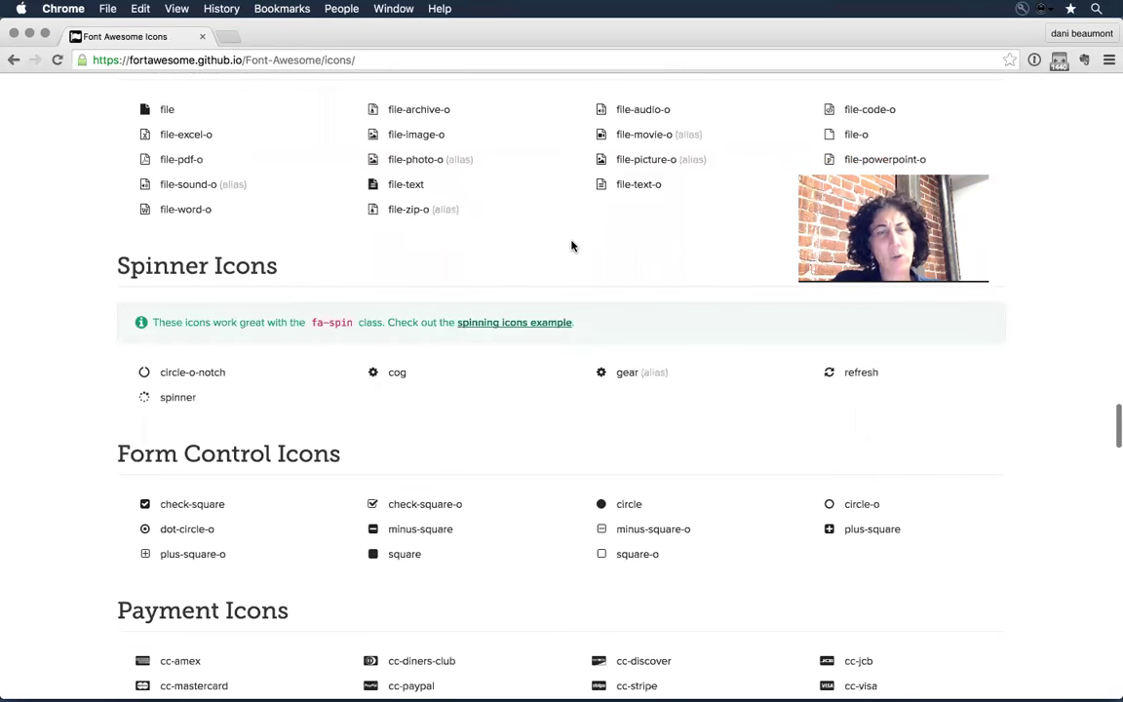
{"action": "scroll", "coordinate": [572, 245], "scroll_direction": "down", "scroll_amount": 2}
{"action": "scroll", "coordinate": [572, 246], "scroll_direction": "up", "scroll_amount": 20}
{"action": "scroll", "coordinate": [572, 246], "scroll_direction": "up", "scroll_amount": 2}
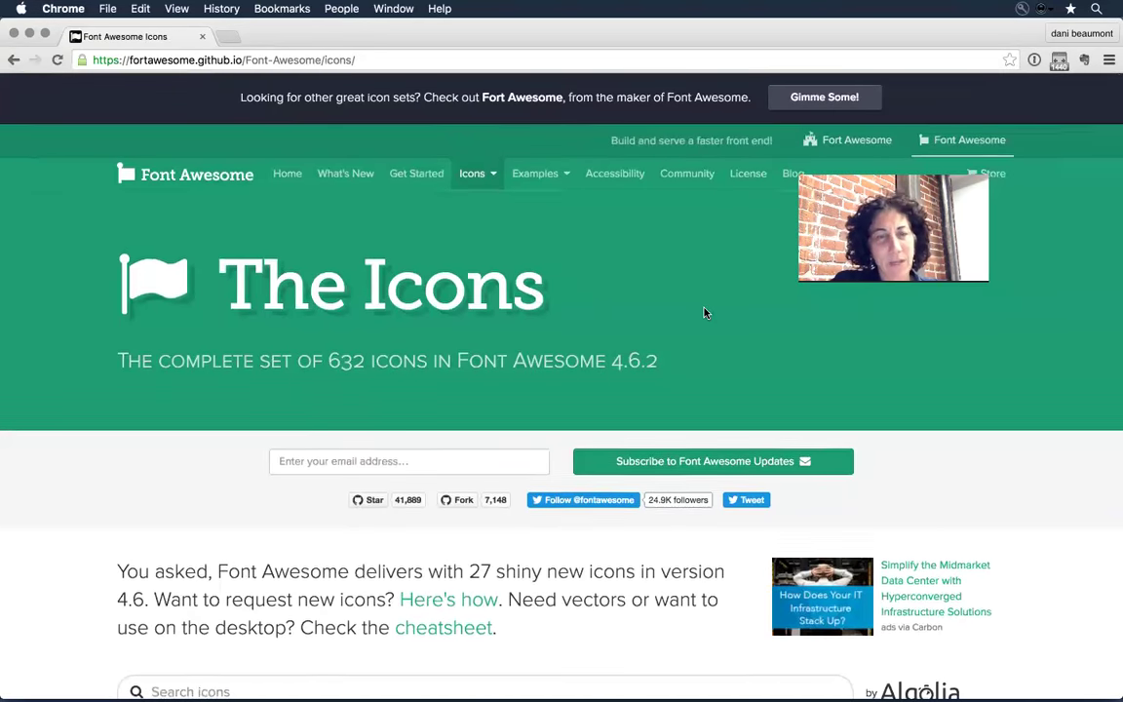
Search the Font Awesome icons for "email" and clear the search text
{"action": "scroll", "coordinate": [706, 312], "scroll_direction": "down", "scroll_amount": 10}
{"action": "left_click", "coordinate": [345, 399]}
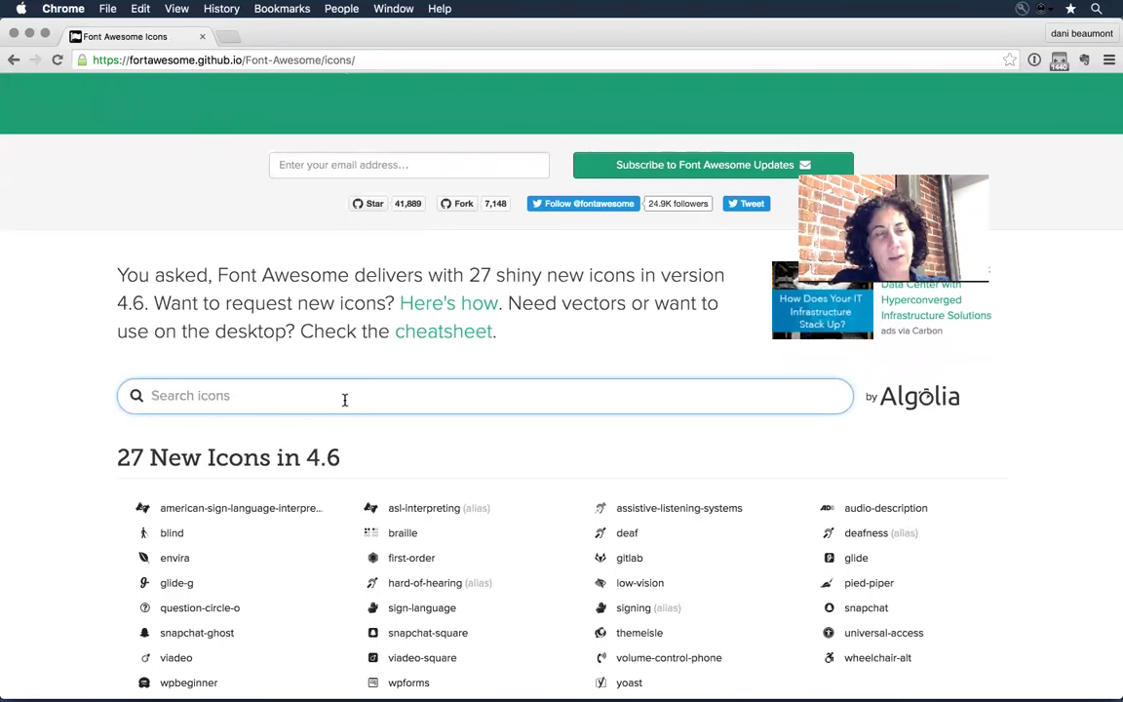
{"action": "type", "text": "email"}
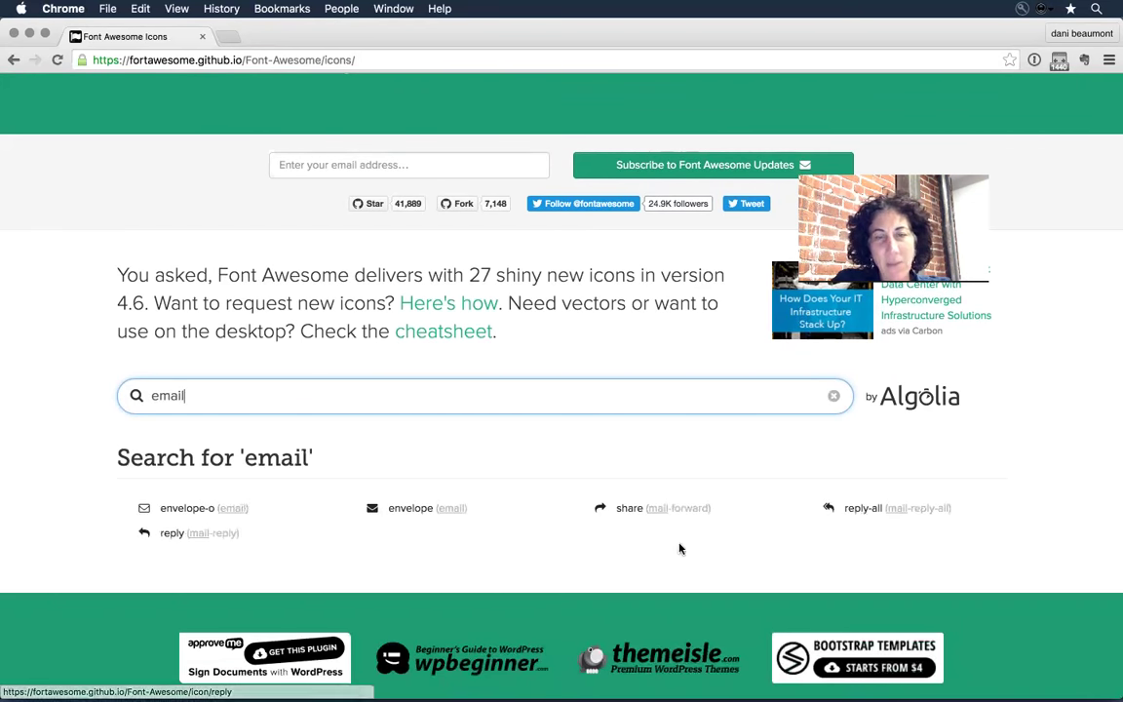
{"action": "key", "text": "BackSpace"}
{"action": "key", "text": "BackSpace"}
{"action": "key", "text": "BackSpace"}
{"action": "key", "text": "BackSpace"}
{"action": "key", "text": "BackSpace"}
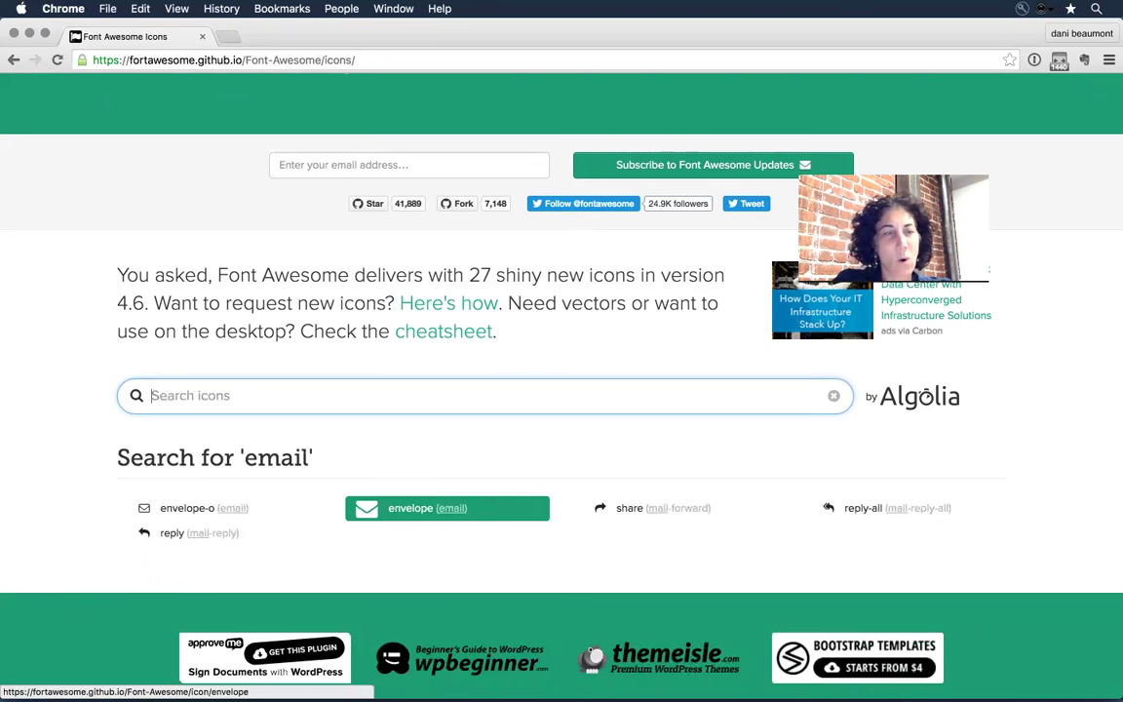
Search the Font Awesome icons for "mail", and preview the glyphs of 2peas_dw_dingbats-webfont.ttf again in Finder
{"action": "type", "text": "mail"}
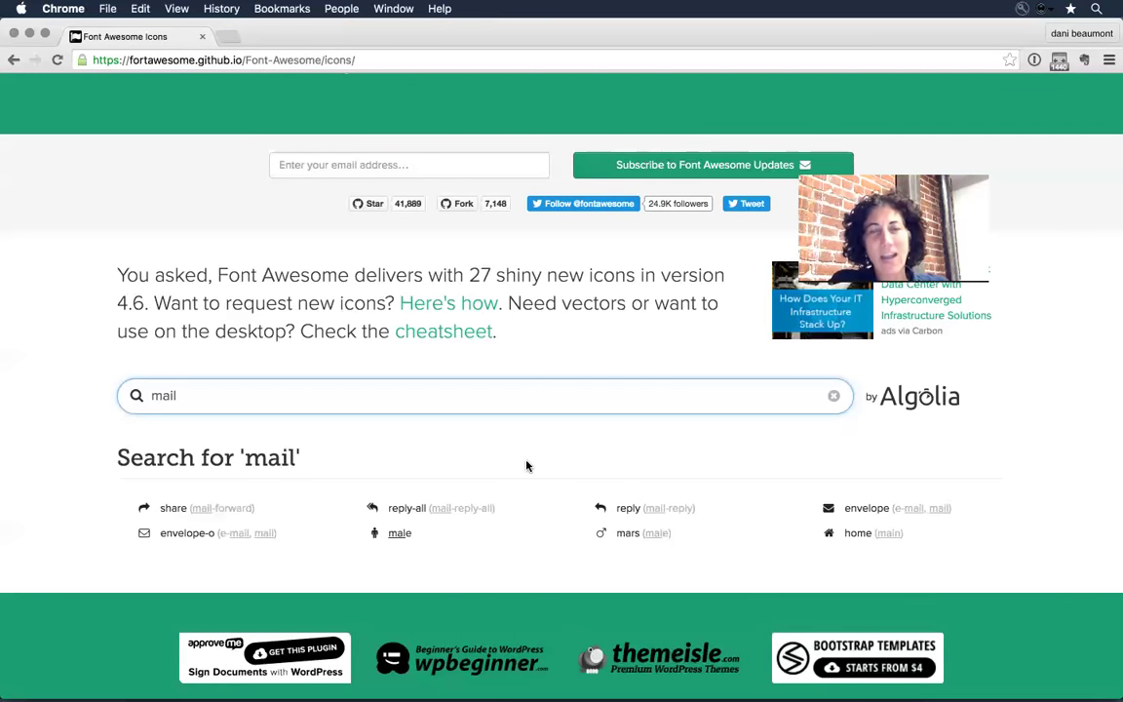
{"action": "key", "text": "super+Tab"}
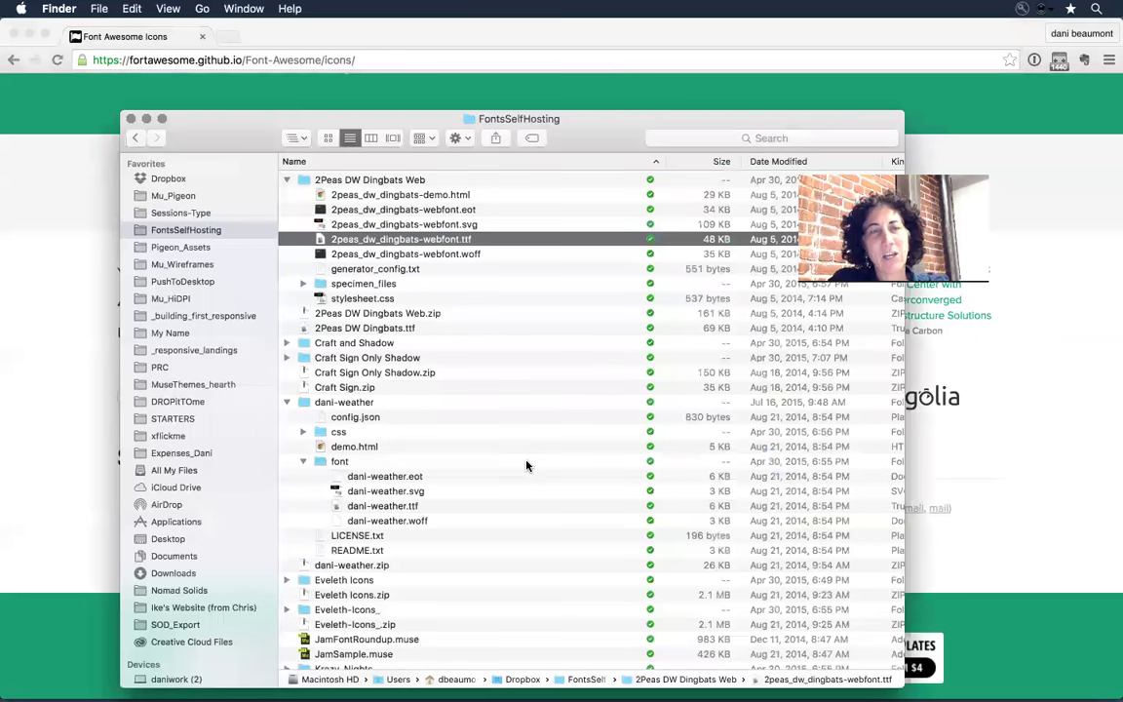
{"action": "key", "text": "space"}
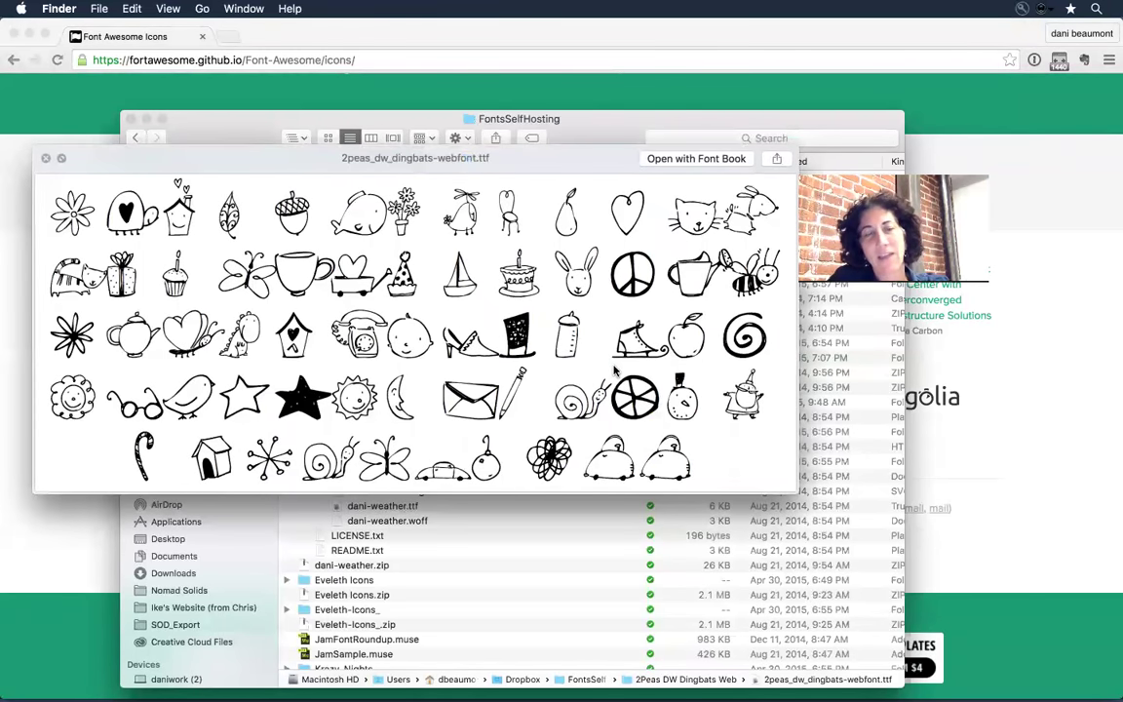
{"action": "key", "text": "space"}
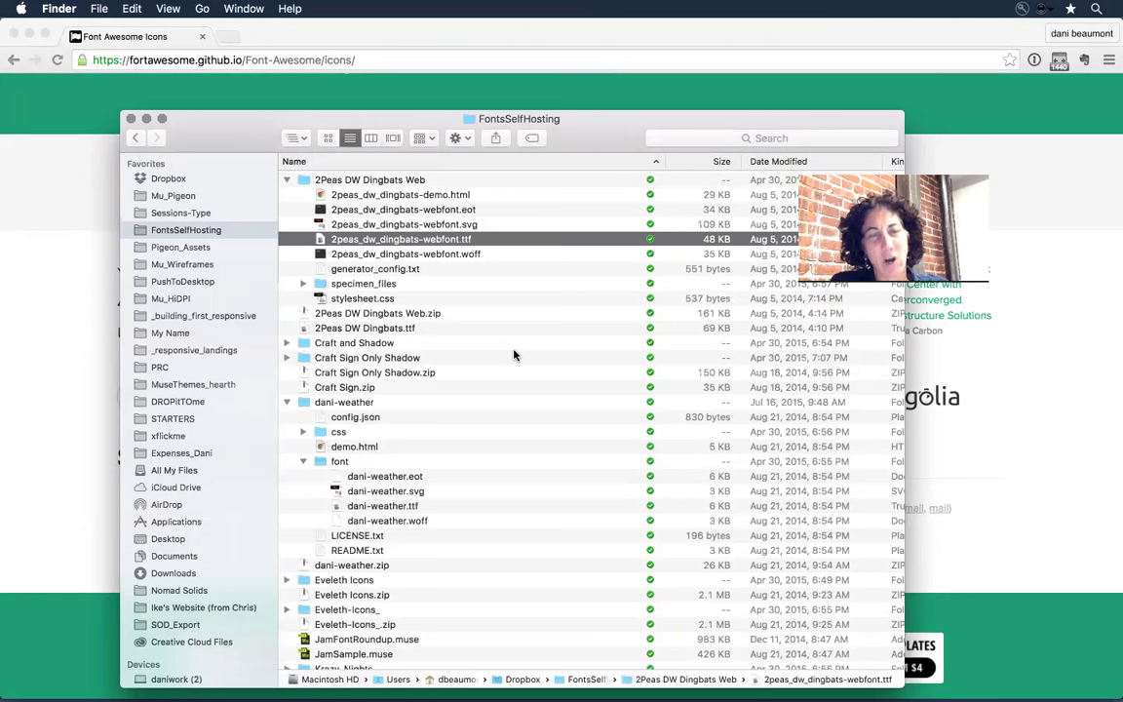
Go through the .eot, .svg, .ttf and .woff files in the 2Peas DW Dingbats Web folder to compare the web font formats
{"action": "left_click", "coordinate": [466, 209]}
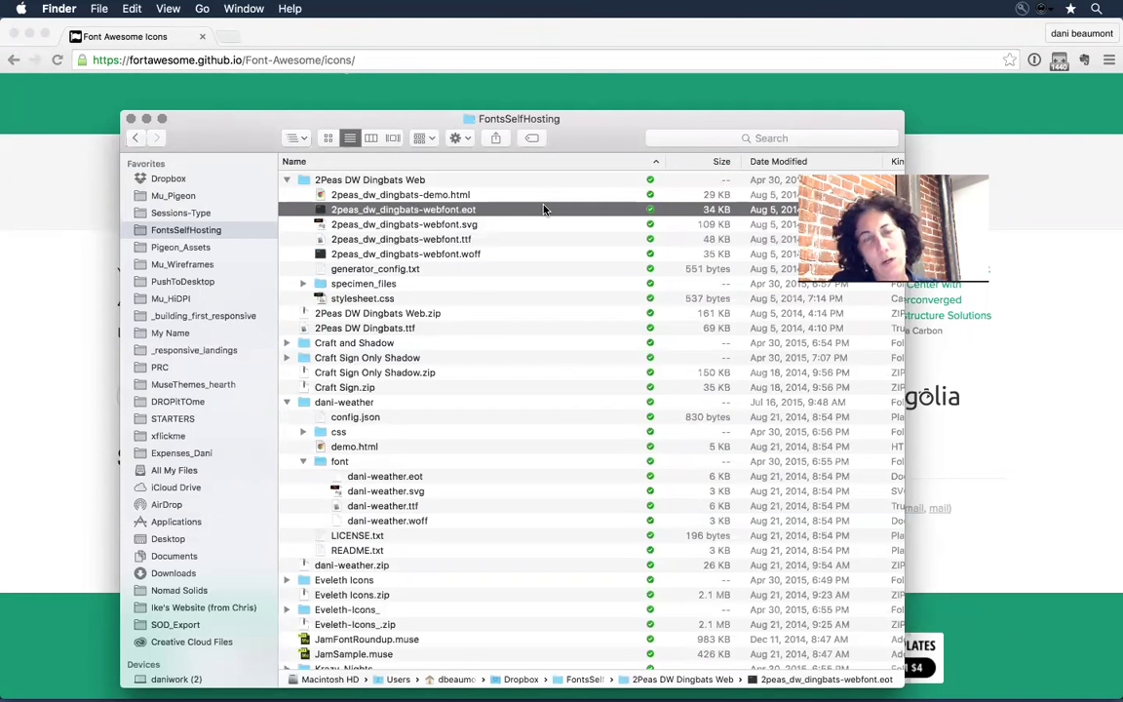
{"action": "left_click", "coordinate": [434, 252]}
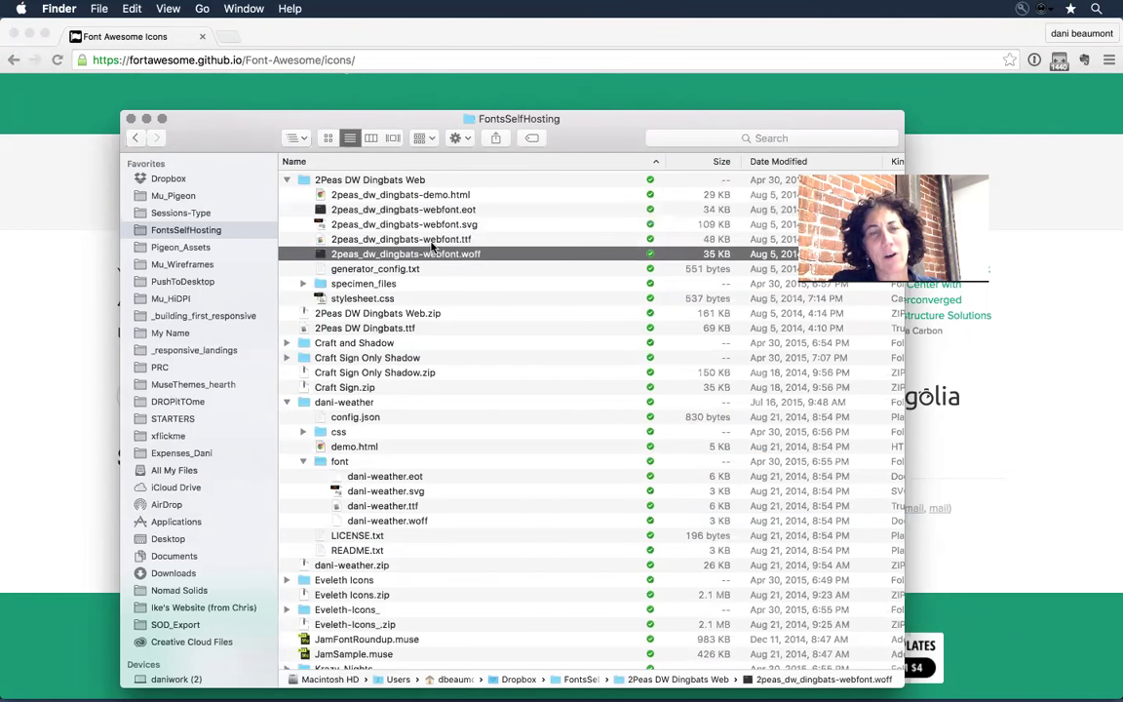
{"action": "left_click", "coordinate": [432, 243]}
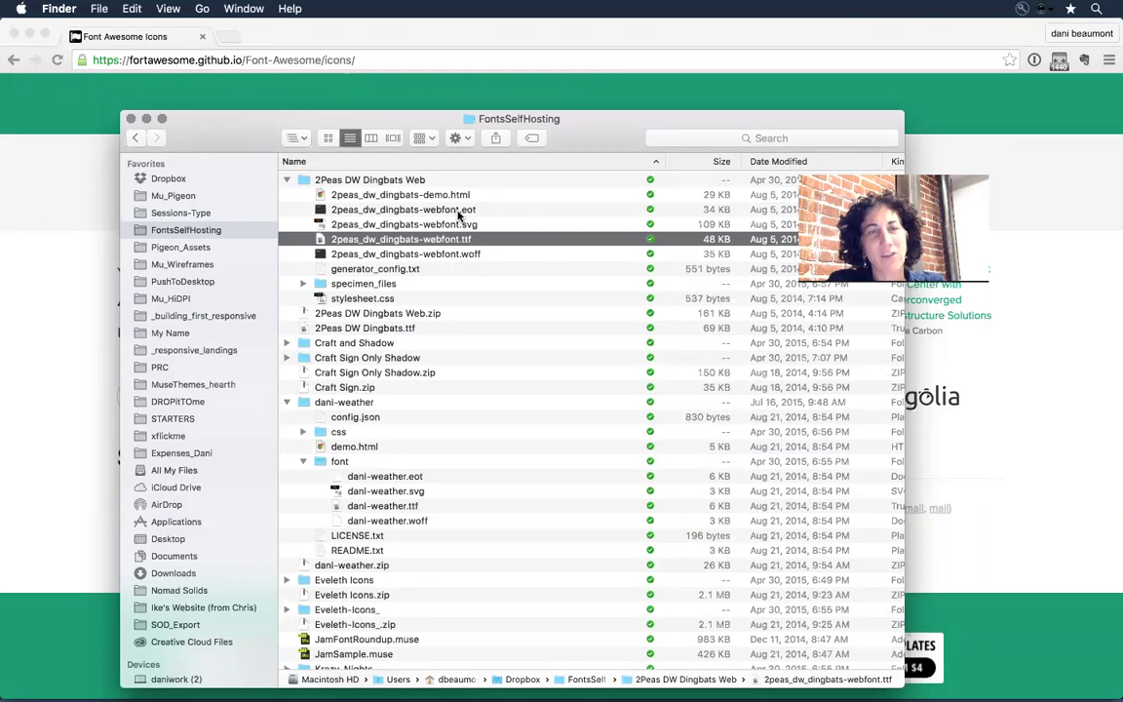
{"action": "left_click", "coordinate": [457, 226]}
{"action": "left_click", "coordinate": [462, 255]}
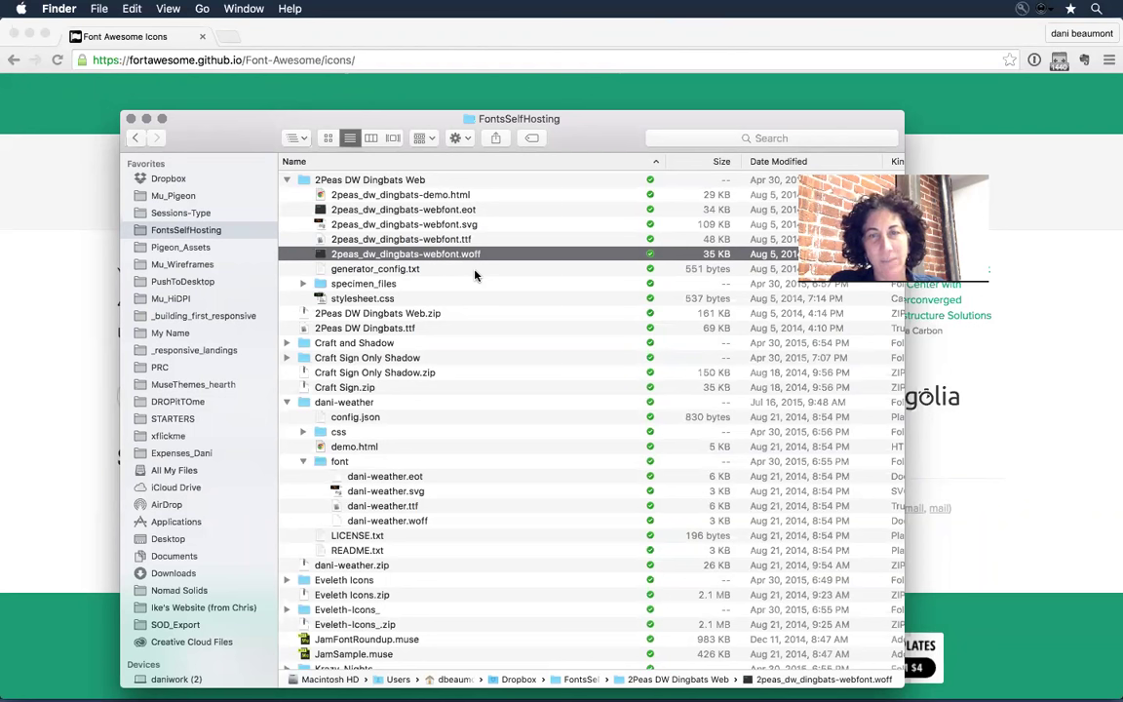
{"action": "left_click", "coordinate": [480, 210]}
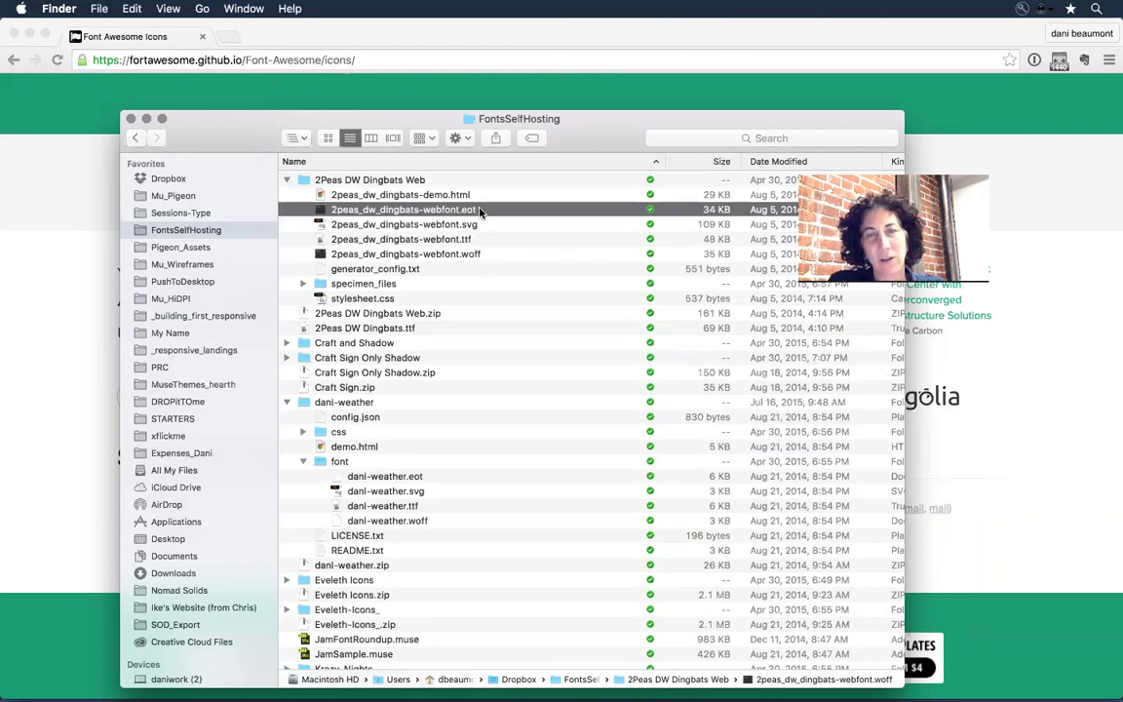
{"action": "left_click", "coordinate": [454, 225]}
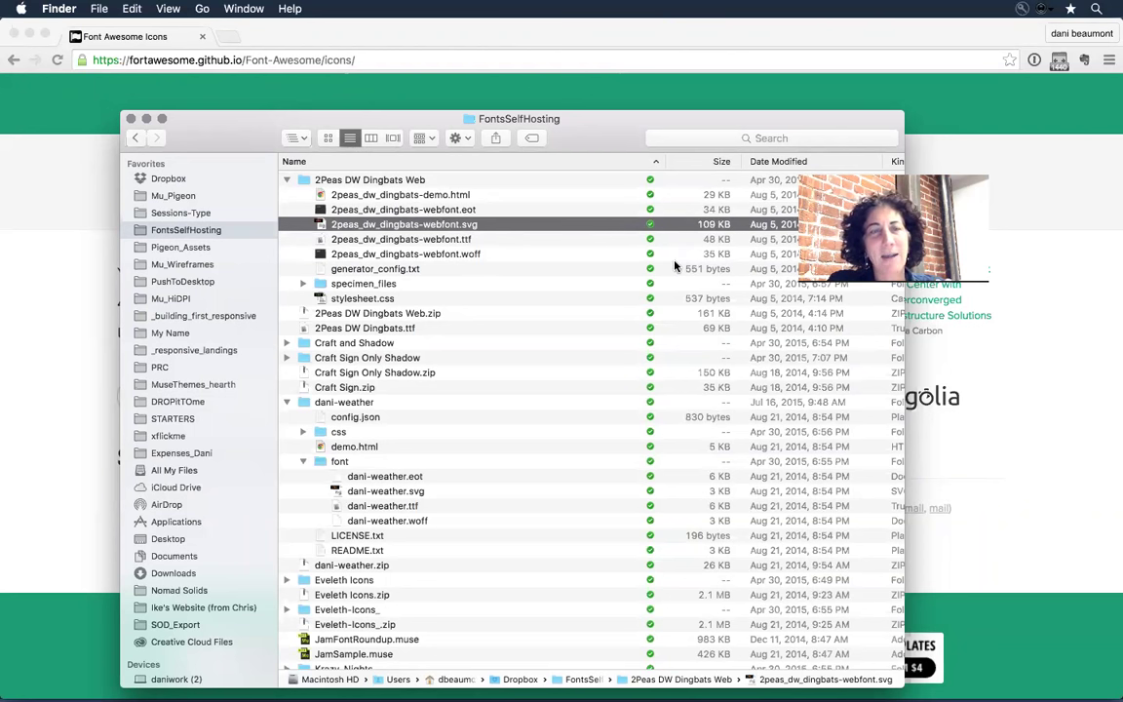
{"action": "key", "text": "Down"}
{"action": "key", "text": "Down"}
{"action": "key", "text": "Down"}
{"action": "key", "text": "Up"}
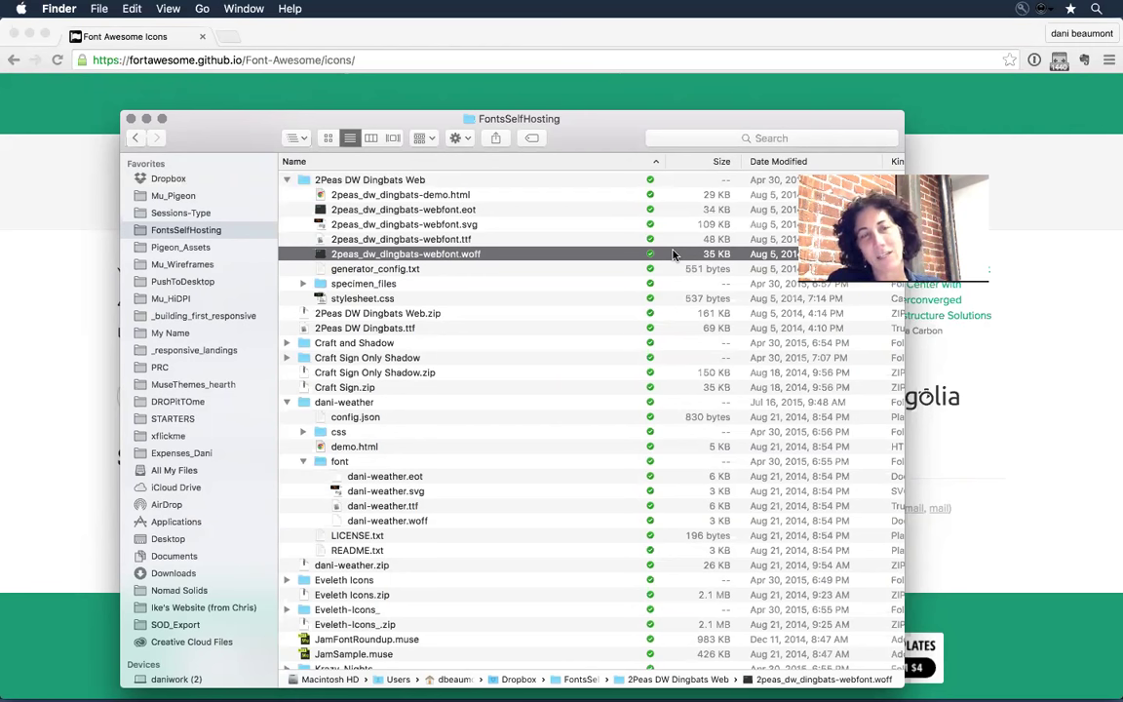
Switch back to Adobe Muse and open the Add Web Fonts dialog, moving it clear of the webcam image
{"action": "left_click", "coordinate": [66, 331]}
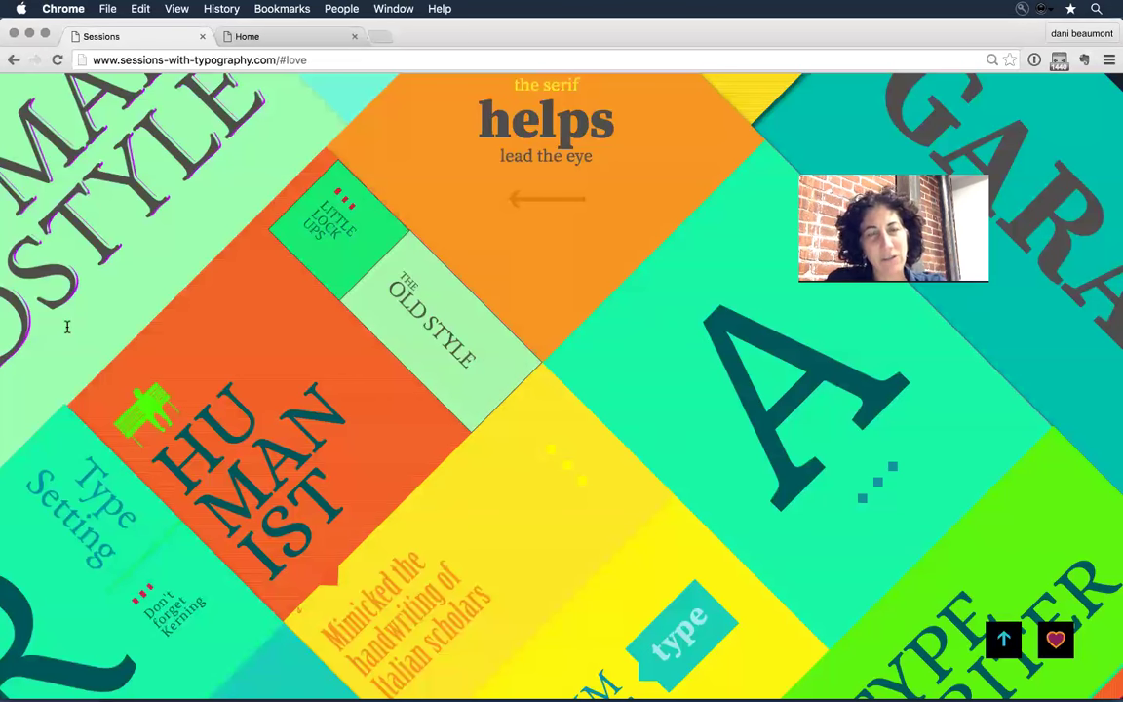
{"action": "key", "text": "super+Tab"}
{"action": "key", "text": "super+Tab"}
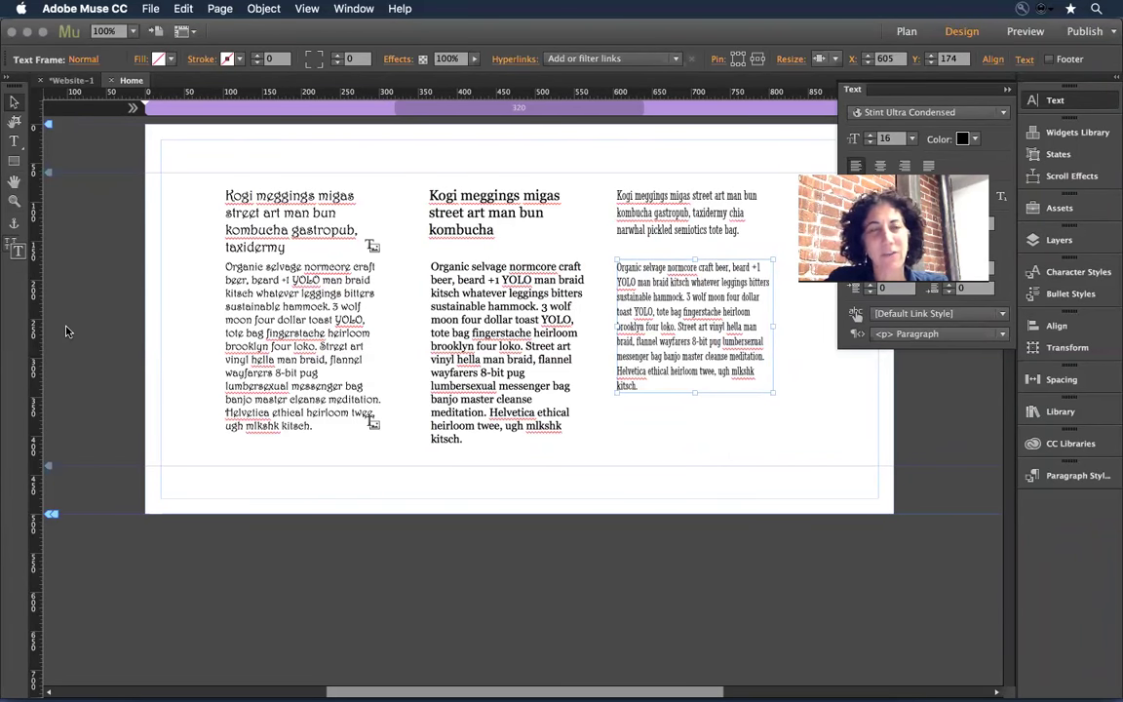
{"action": "left_click", "coordinate": [229, 146]}
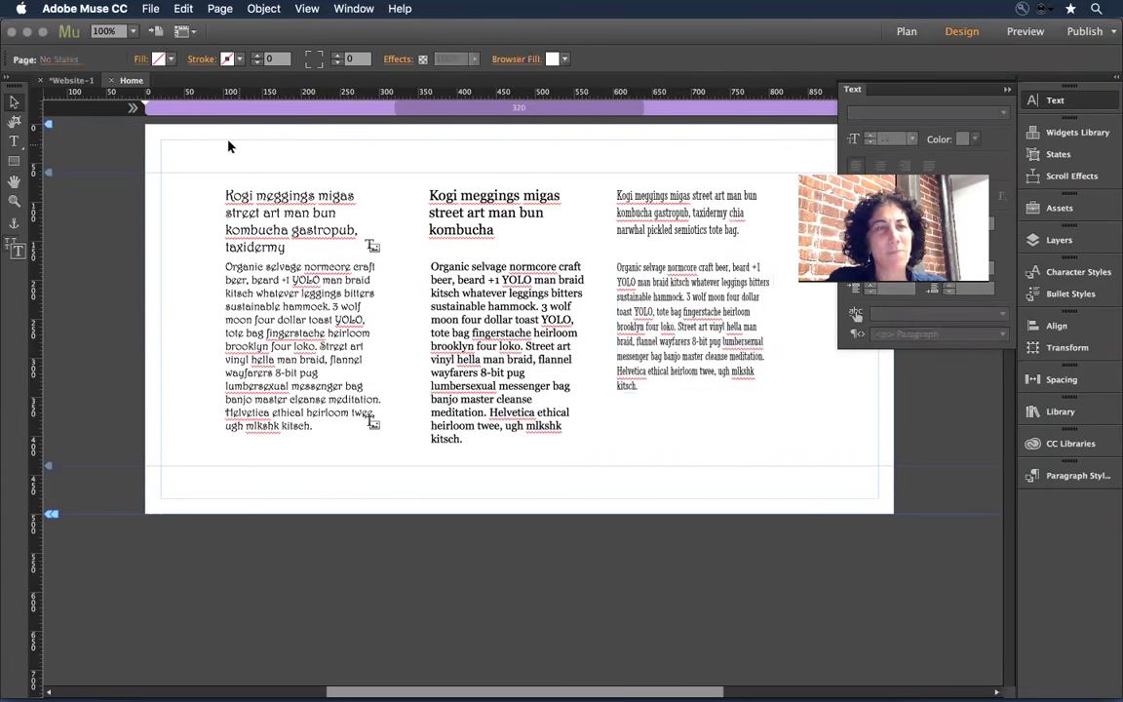
{"action": "left_click", "coordinate": [151, 9]}
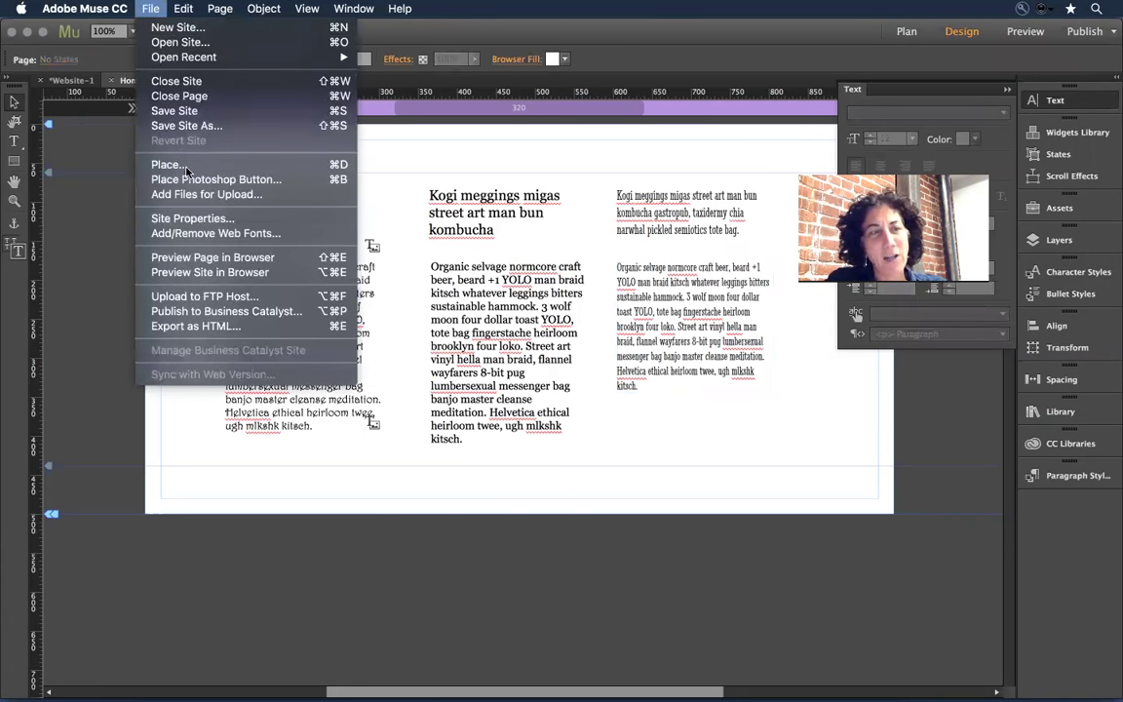
{"action": "left_click", "coordinate": [198, 233]}
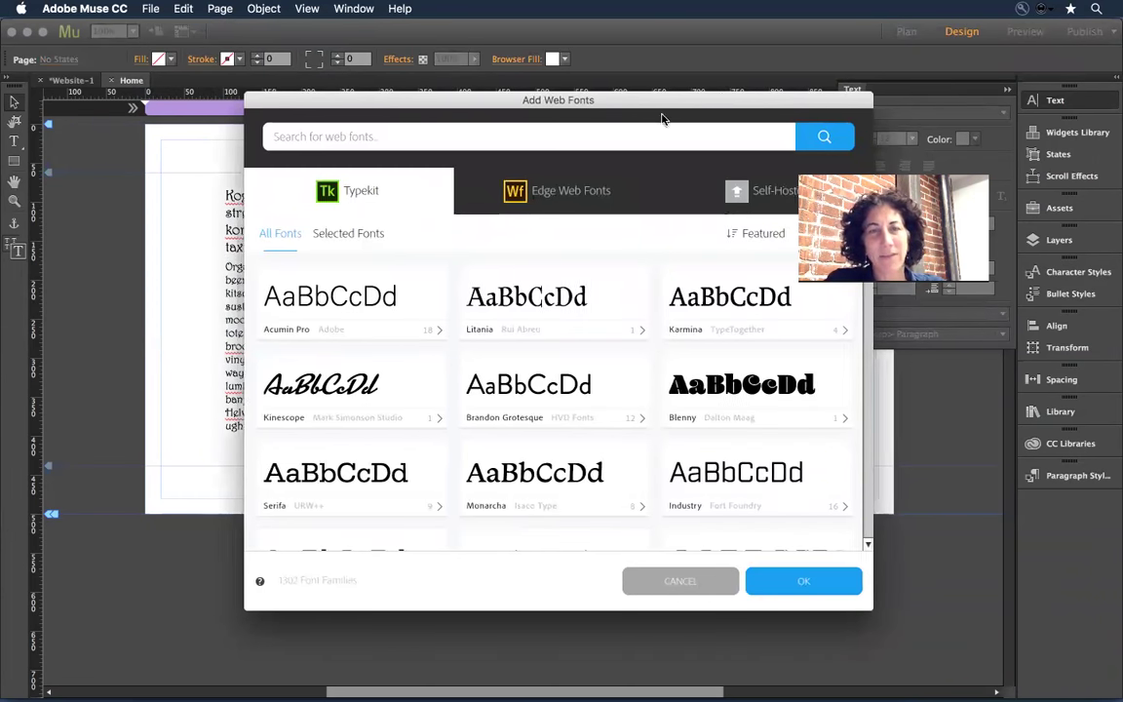
{"action": "left_click_drag", "start_coordinate": [724, 100], "coordinate": [607, 94]}
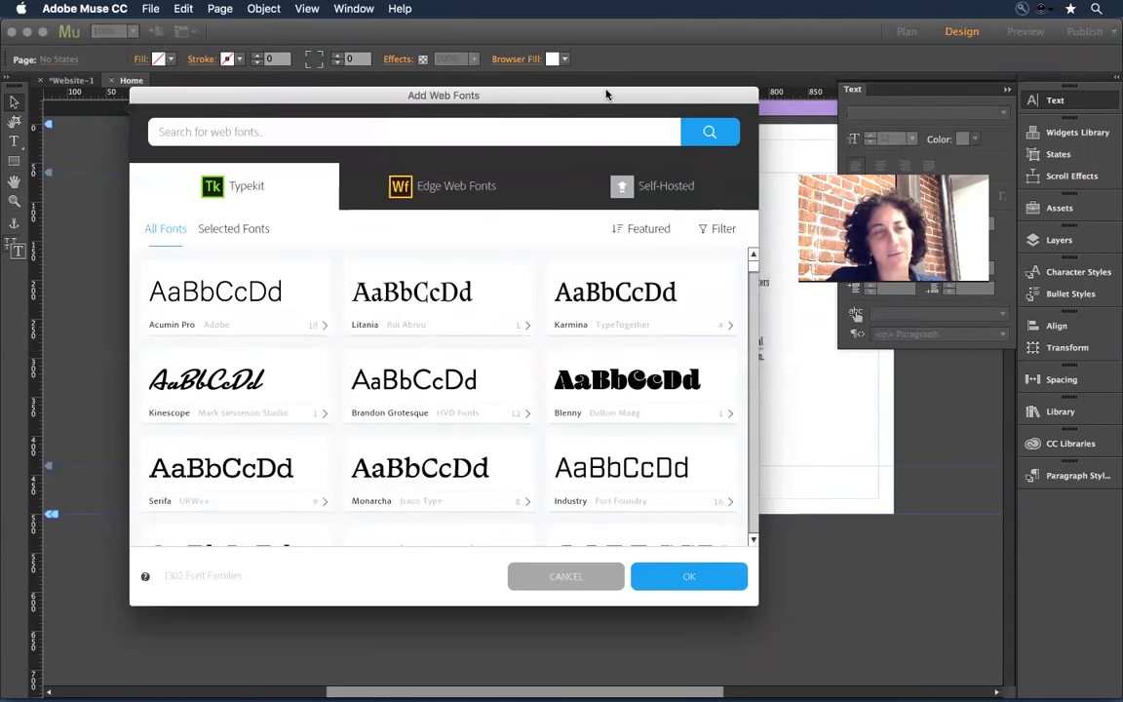
Look through the Edge Web Fonts and Self-Hosted font sources, and return to the Typekit fonts
{"action": "left_click", "coordinate": [449, 189]}
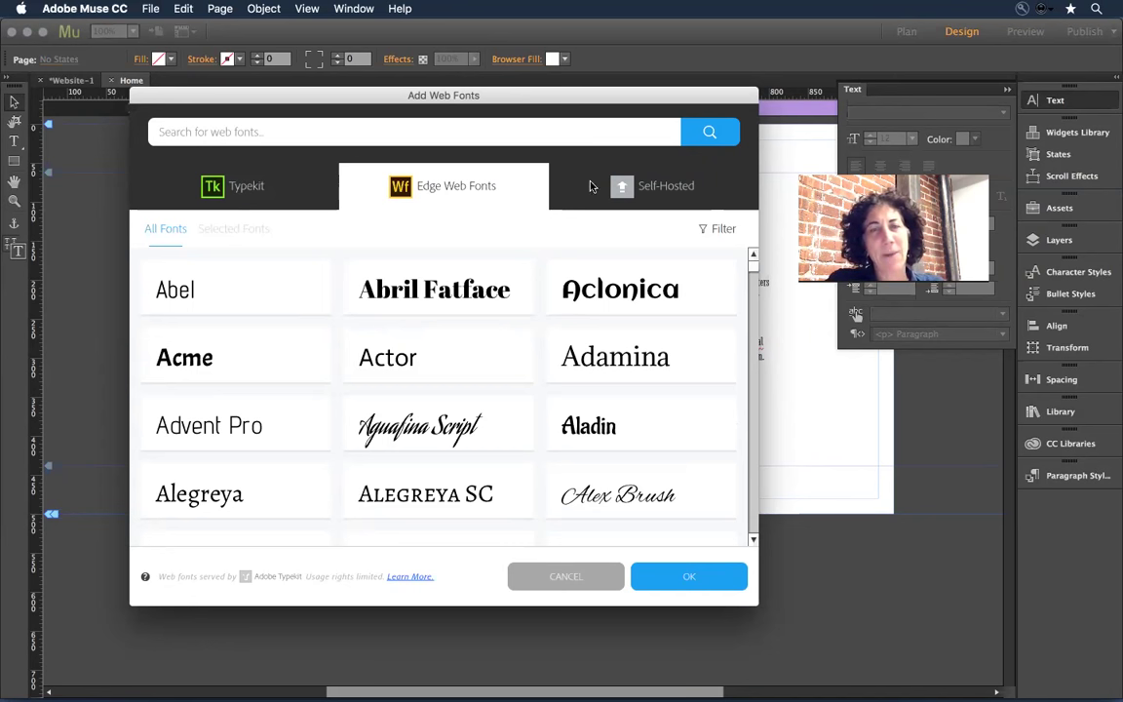
{"action": "left_click", "coordinate": [640, 185]}
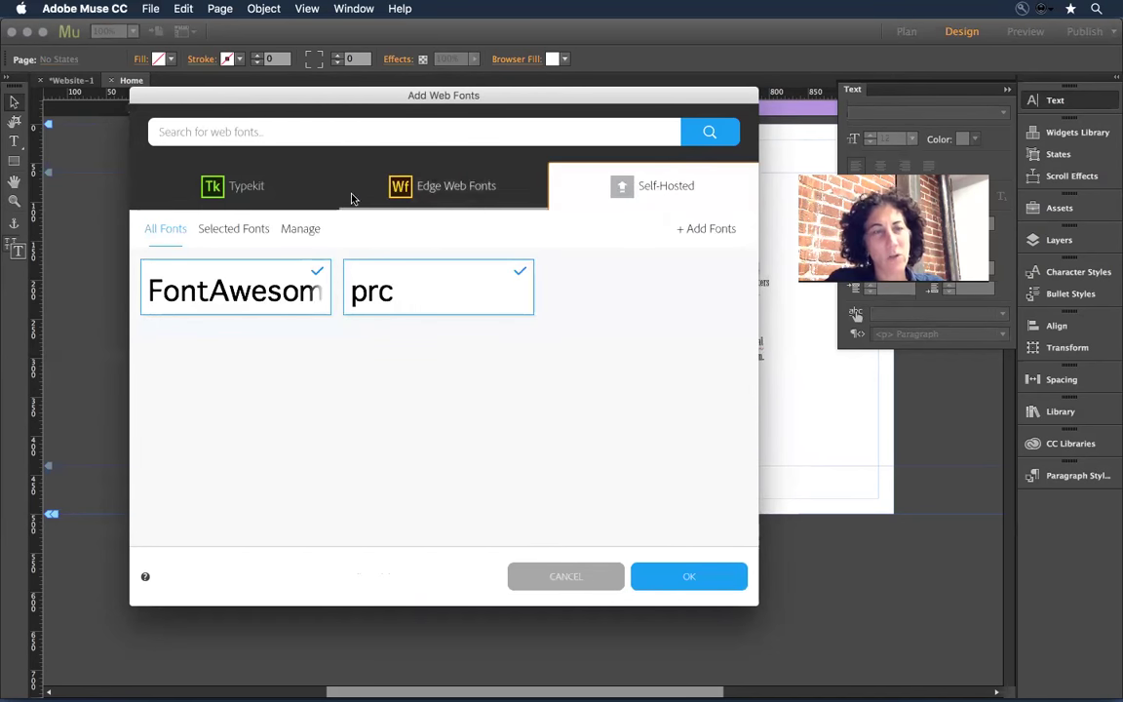
{"action": "left_click", "coordinate": [258, 195]}
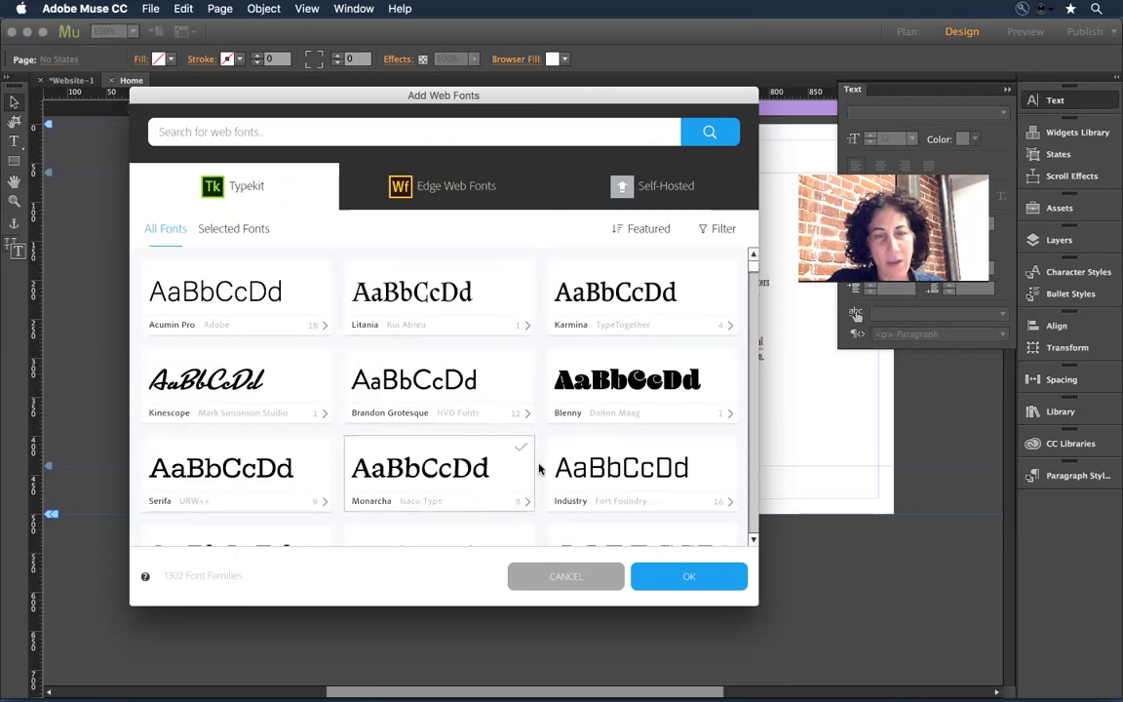
Review the weights and styles of the Museo Slab family in Typekit, select it and return to all fonts
{"action": "scroll", "coordinate": [544, 469], "scroll_direction": "down", "scroll_amount": 5}
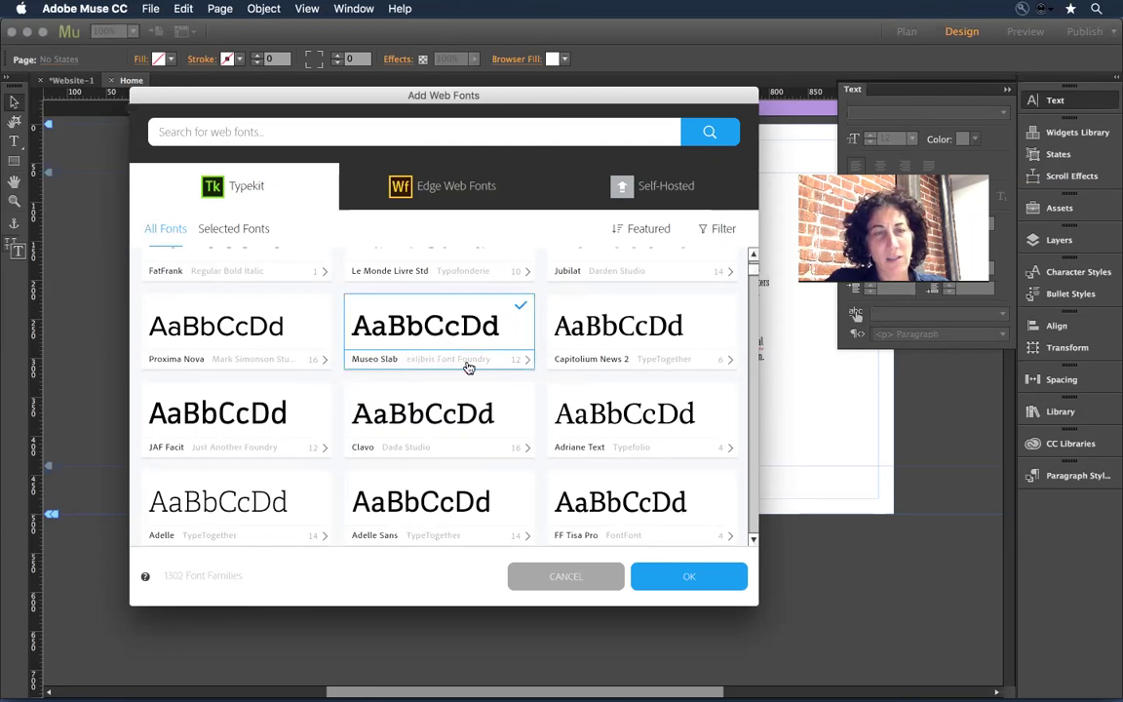
{"action": "left_click", "coordinate": [519, 365]}
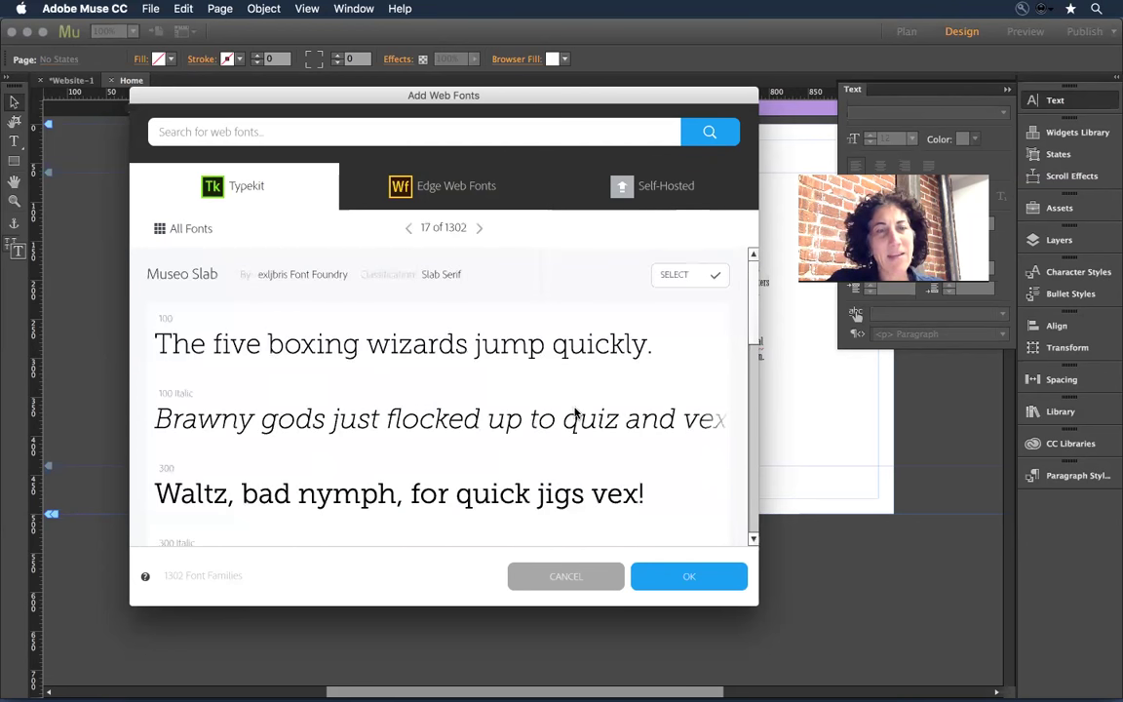
{"action": "scroll", "coordinate": [575, 414], "scroll_direction": "down", "scroll_amount": 10}
{"action": "scroll", "coordinate": [576, 414], "scroll_direction": "up", "scroll_amount": 10}
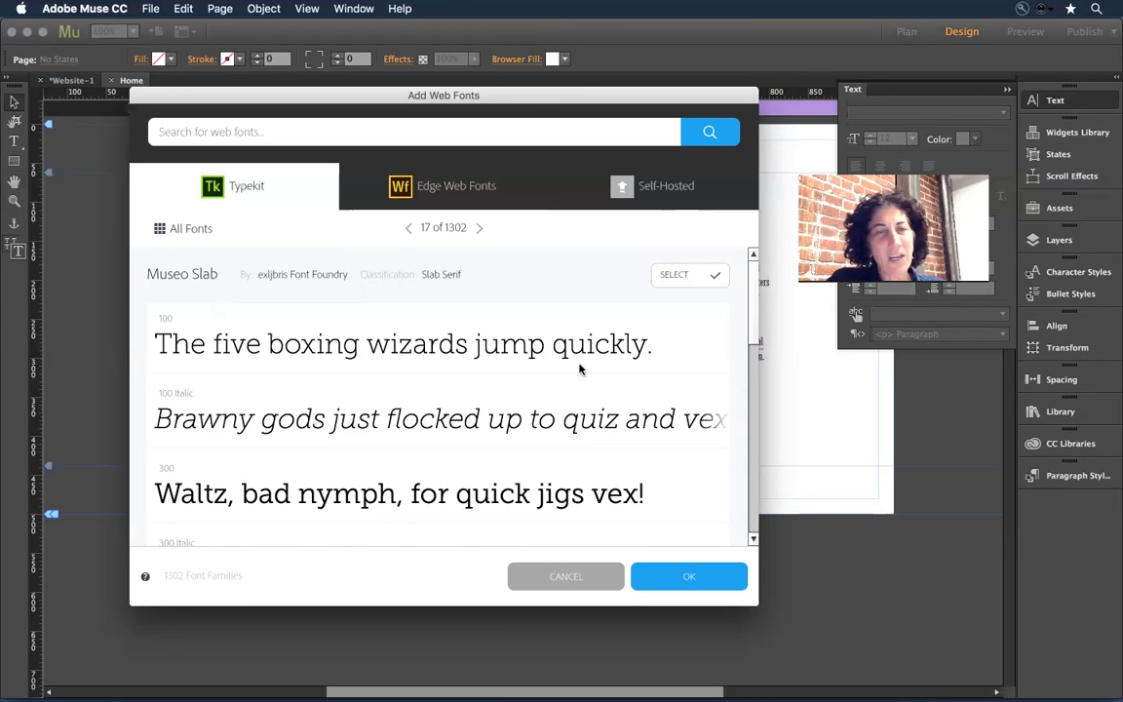
{"action": "left_click", "coordinate": [677, 274]}
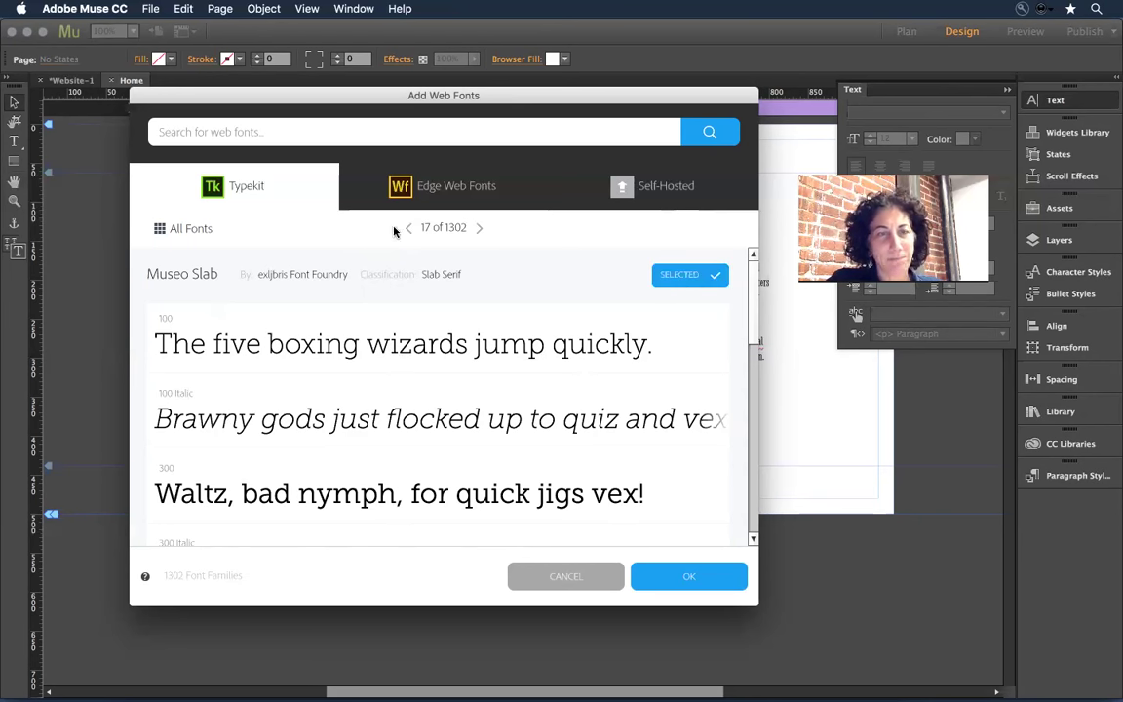
{"action": "left_click", "coordinate": [190, 228]}
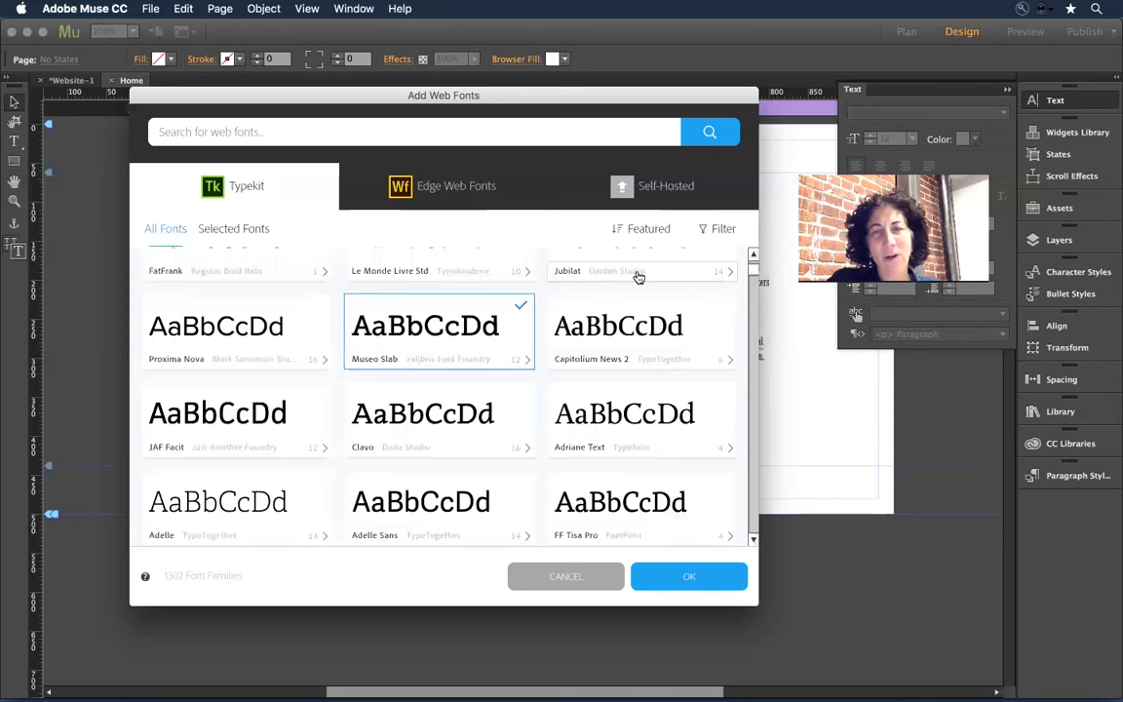
Filter the Typekit fonts by the serif classification, after trying monospaced, and limit them to those recommended for paragraphs
{"action": "left_click", "coordinate": [721, 228]}
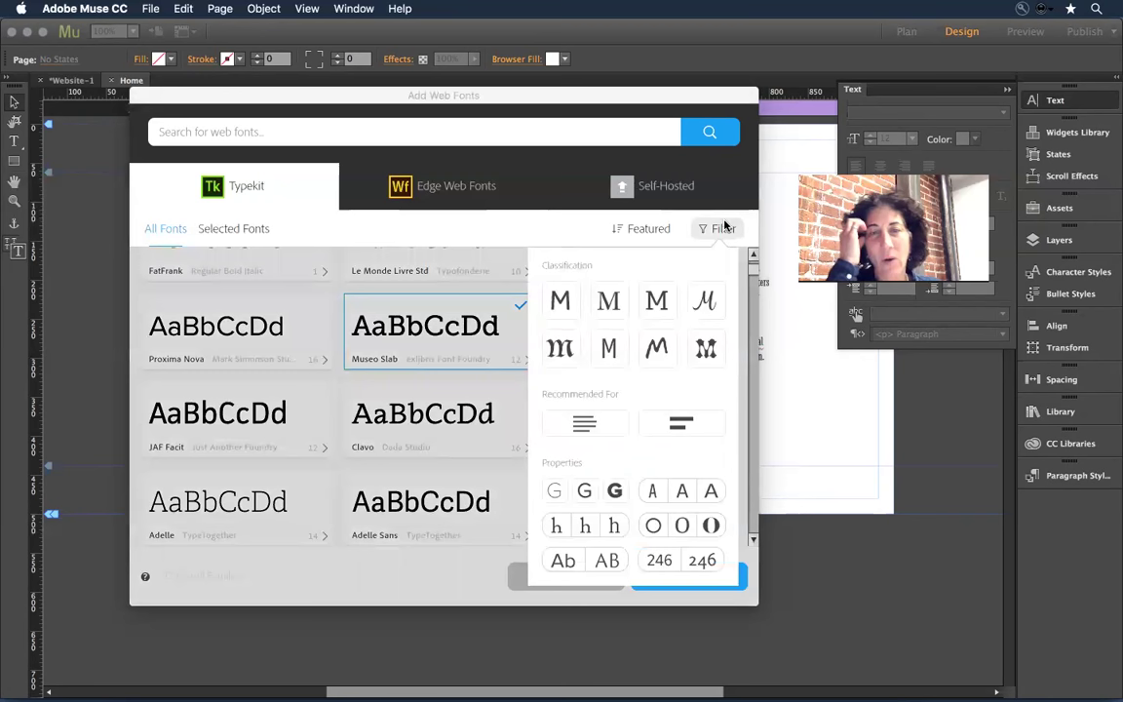
{"action": "left_click", "coordinate": [610, 300]}
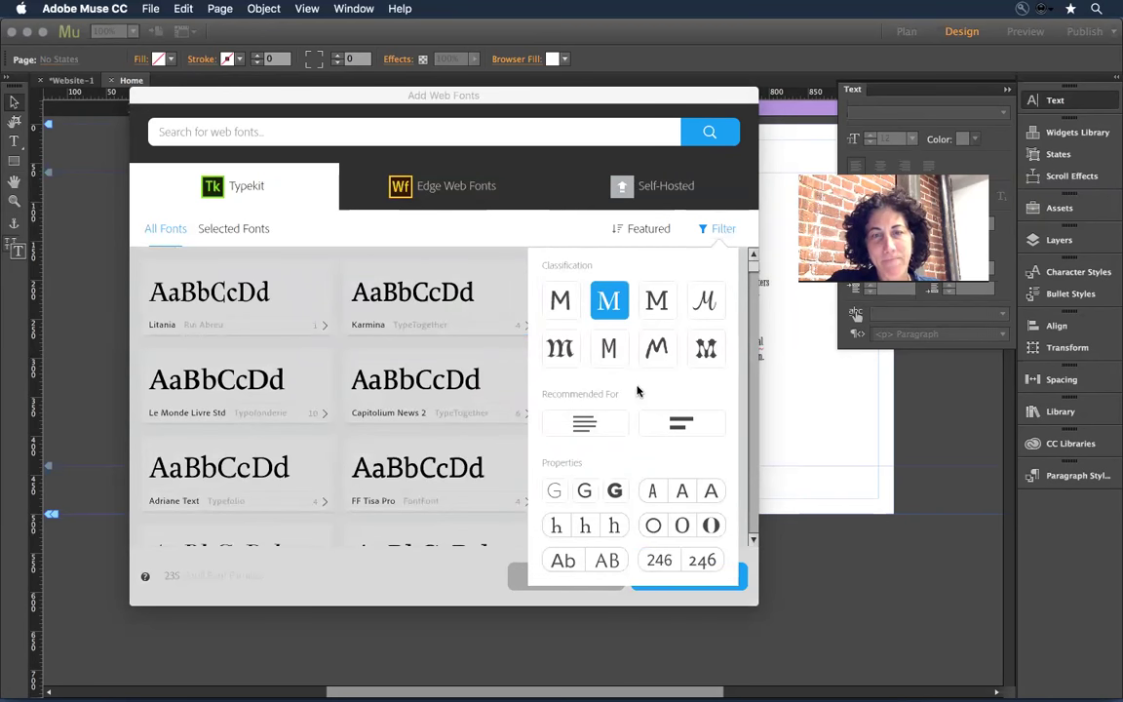
{"action": "left_click", "coordinate": [609, 348]}
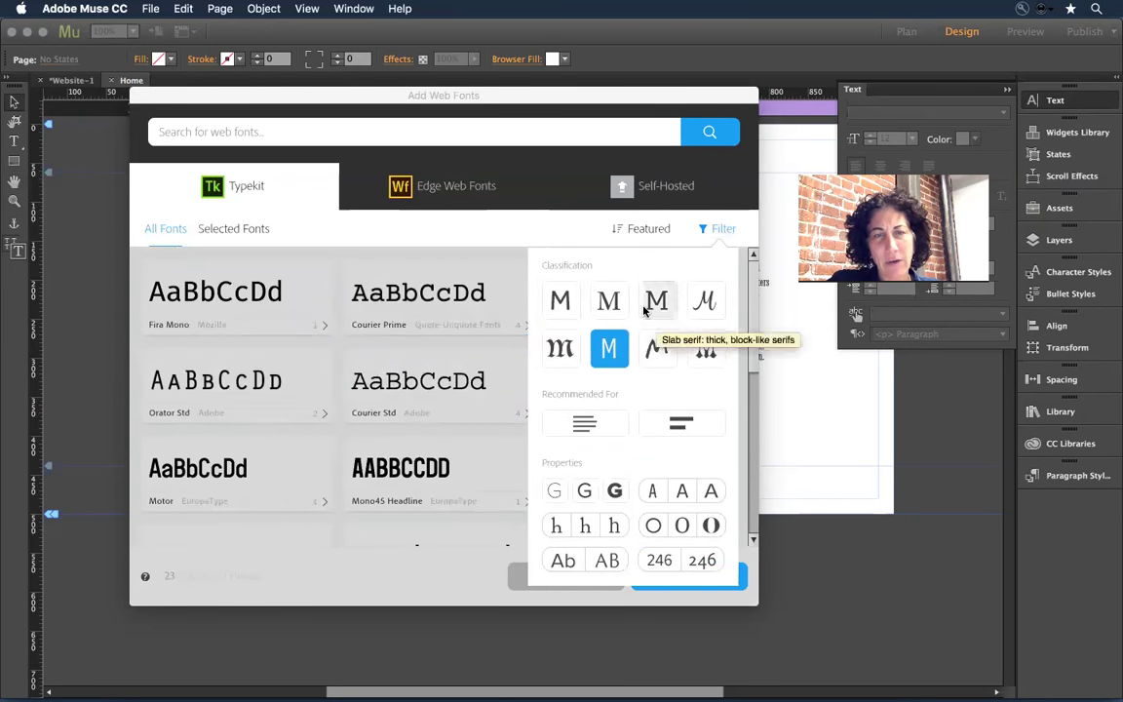
{"action": "left_click", "coordinate": [606, 304]}
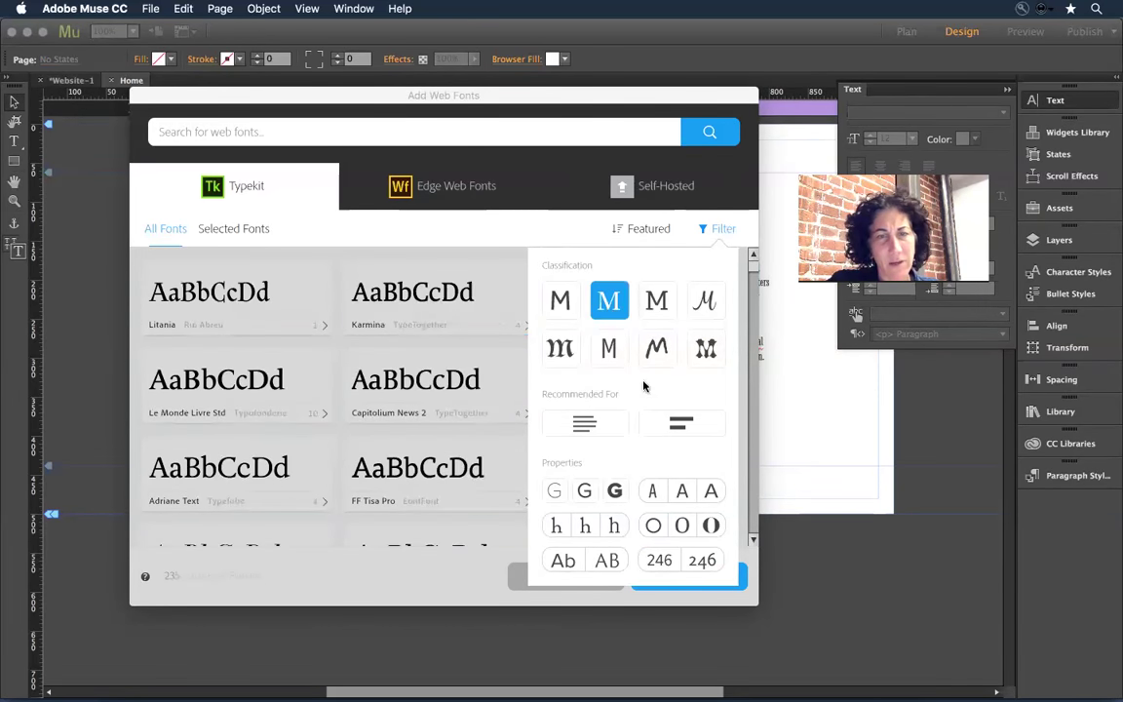
{"action": "left_click", "coordinate": [585, 427]}
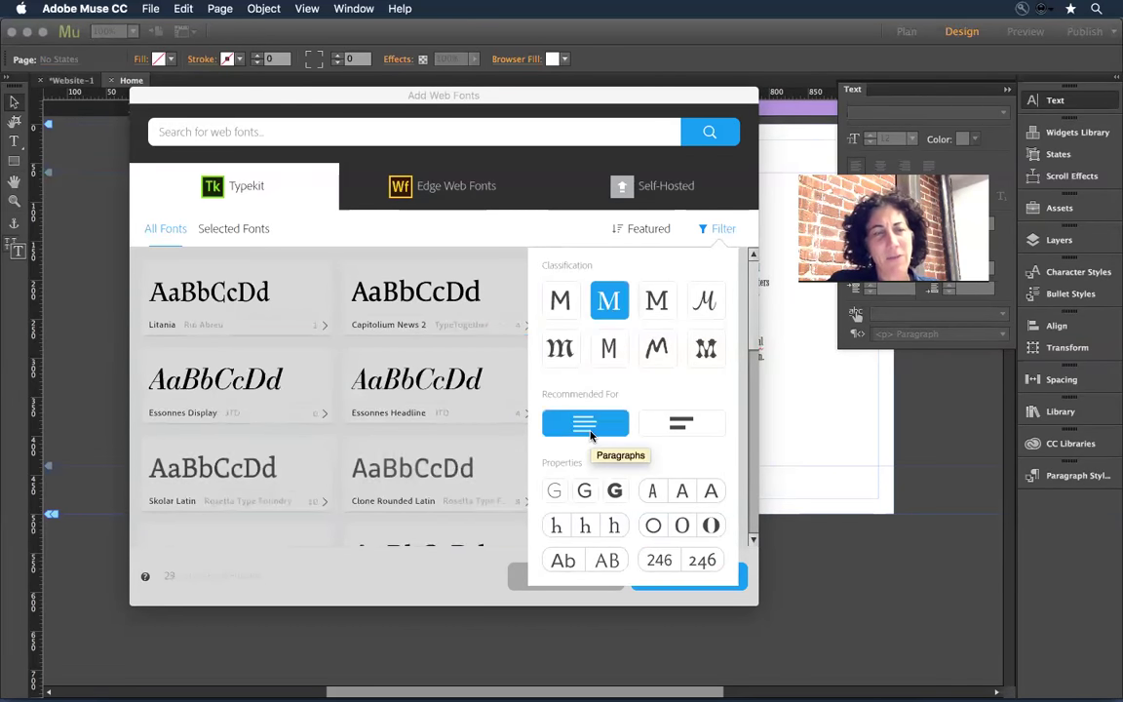
Try the narrowest width and lowest x-height property filters on the Typekit fonts, and clear them both
{"action": "left_click", "coordinate": [653, 490]}
{"action": "left_click", "coordinate": [555, 526]}
{"action": "left_click", "coordinate": [652, 490]}
{"action": "left_click", "coordinate": [555, 526]}
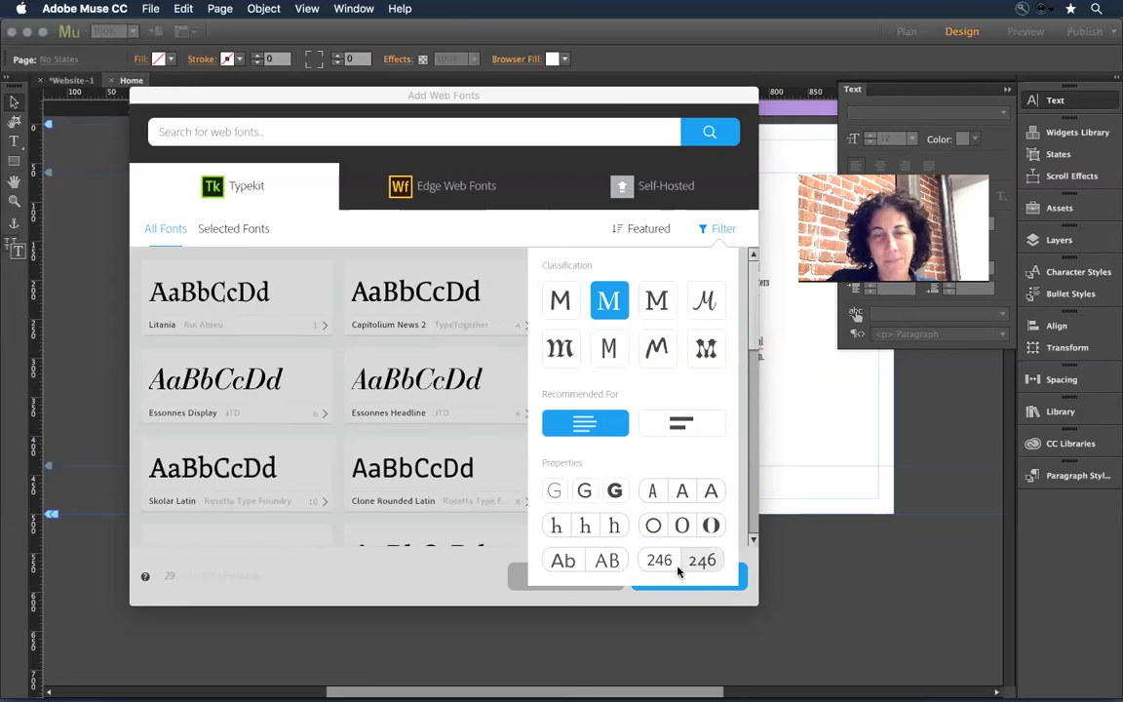
Narrow the Typekit fonts to those with old-style numerals and select the Capitolium News 2 family
{"action": "left_click", "coordinate": [705, 564]}
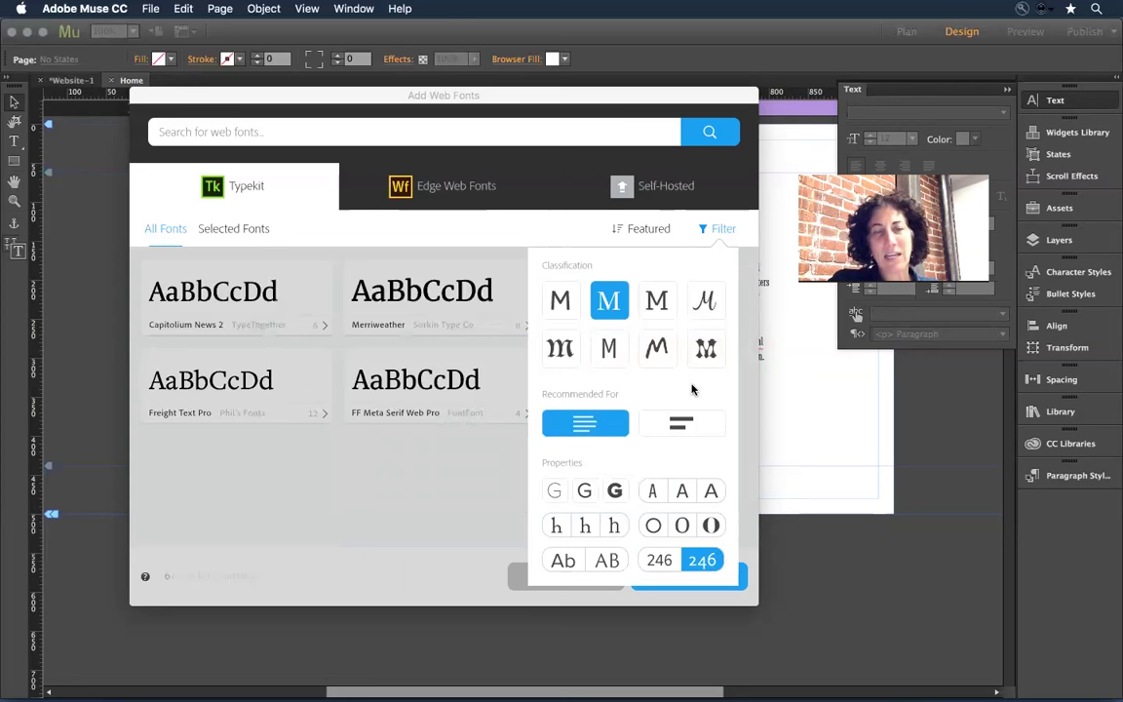
{"action": "left_click", "coordinate": [332, 468]}
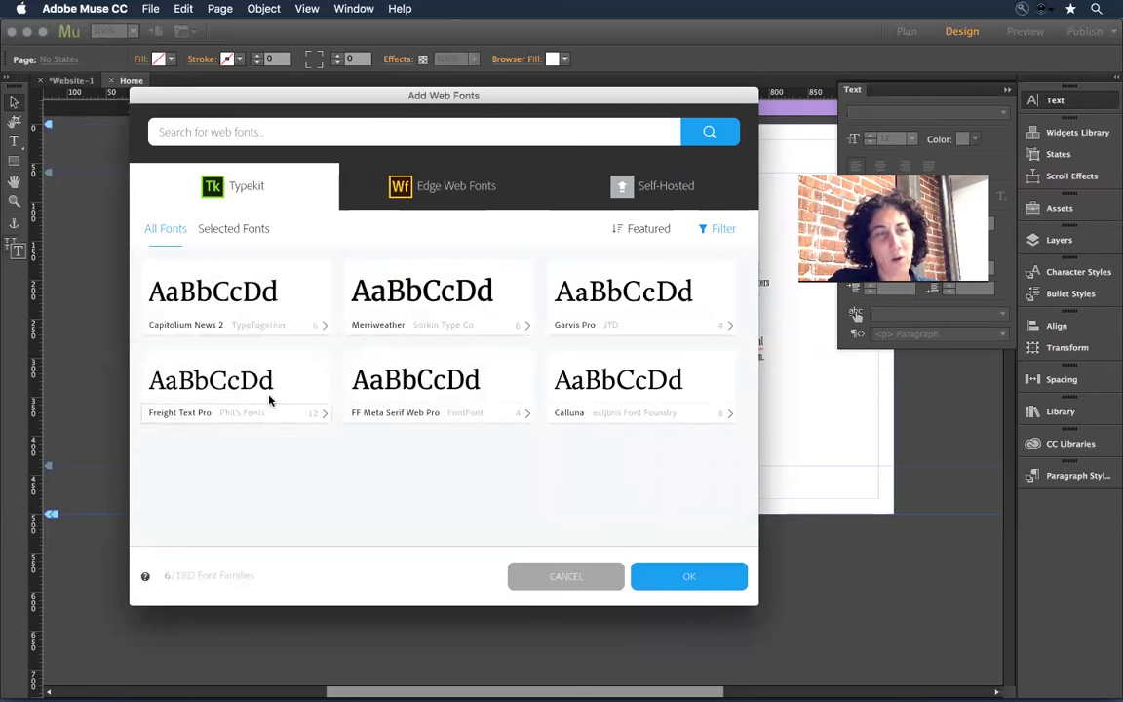
{"action": "mouse_move", "coordinate": [303, 303]}
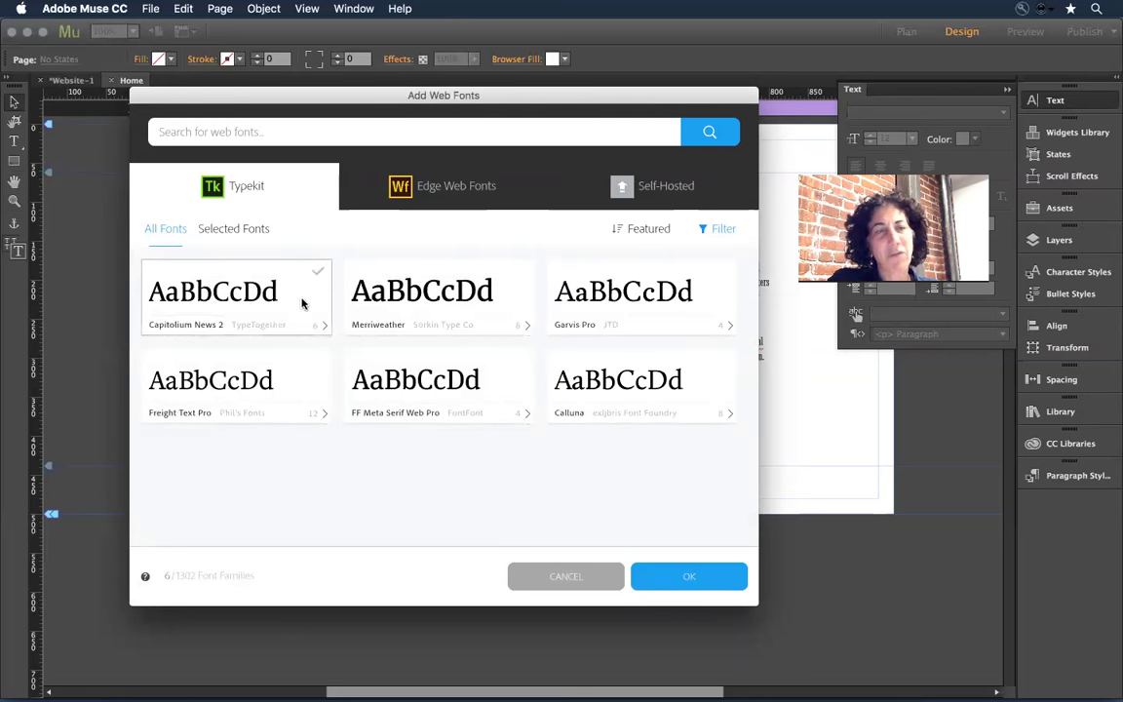
{"action": "left_click", "coordinate": [317, 274]}
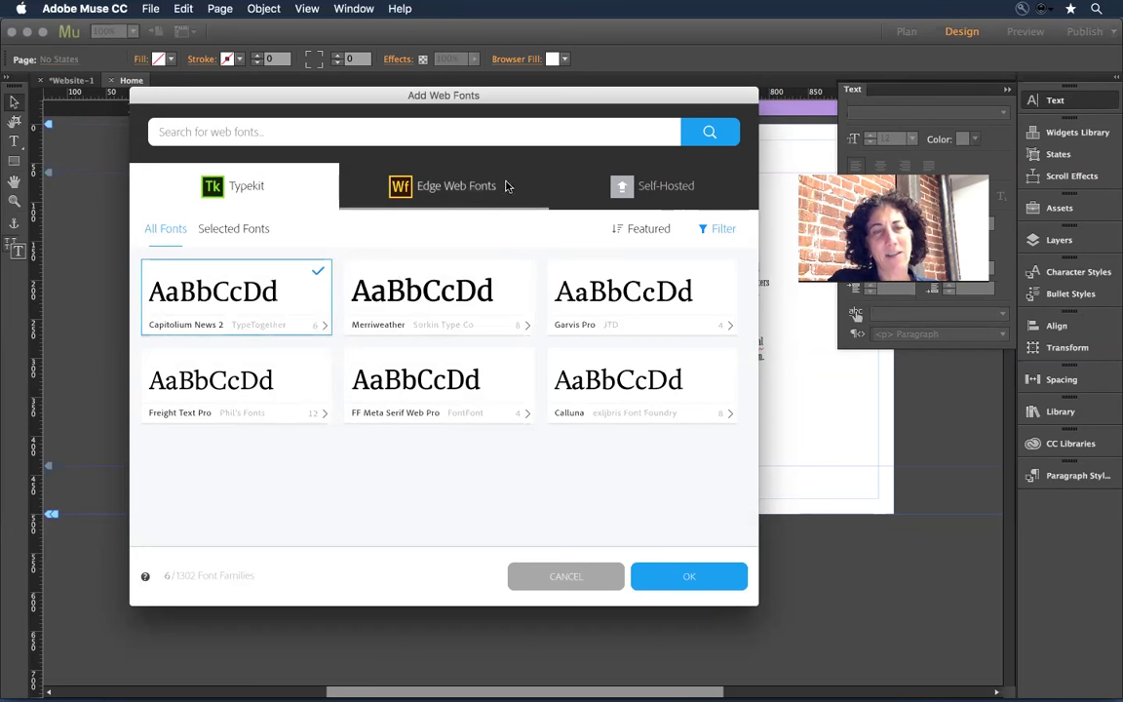
Search the web fonts for "open" and view the matches among the Edge Web Fonts
{"action": "left_click", "coordinate": [470, 186]}
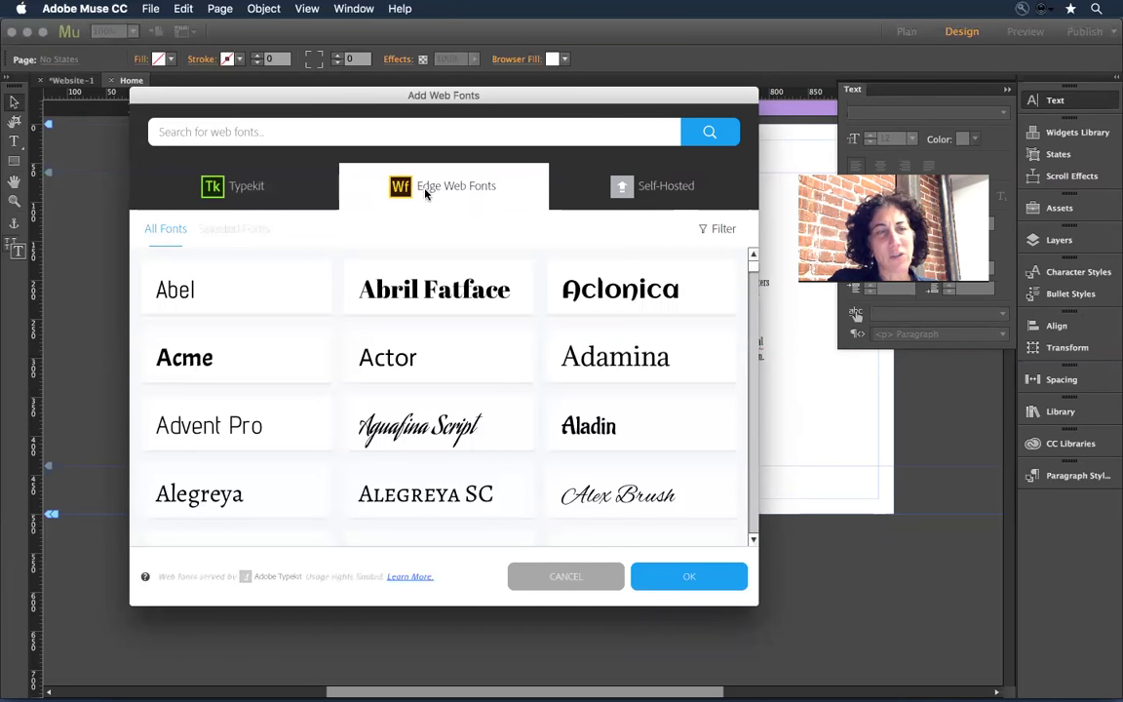
{"action": "left_click", "coordinate": [277, 189]}
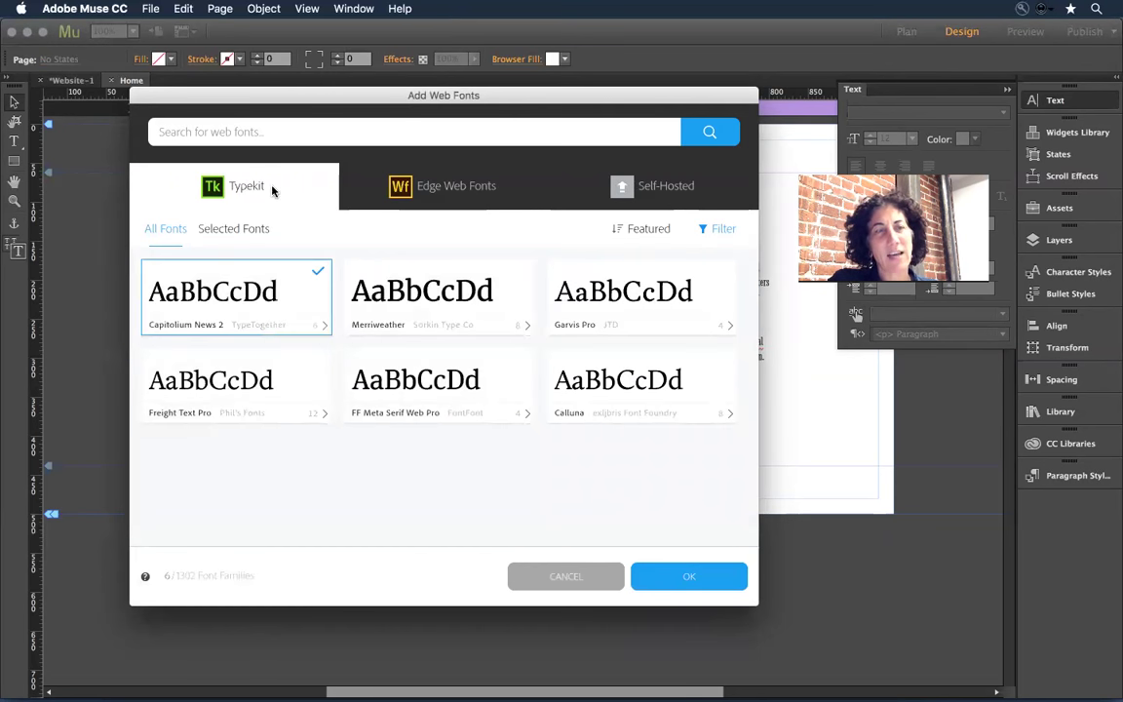
{"action": "left_click", "coordinate": [282, 131]}
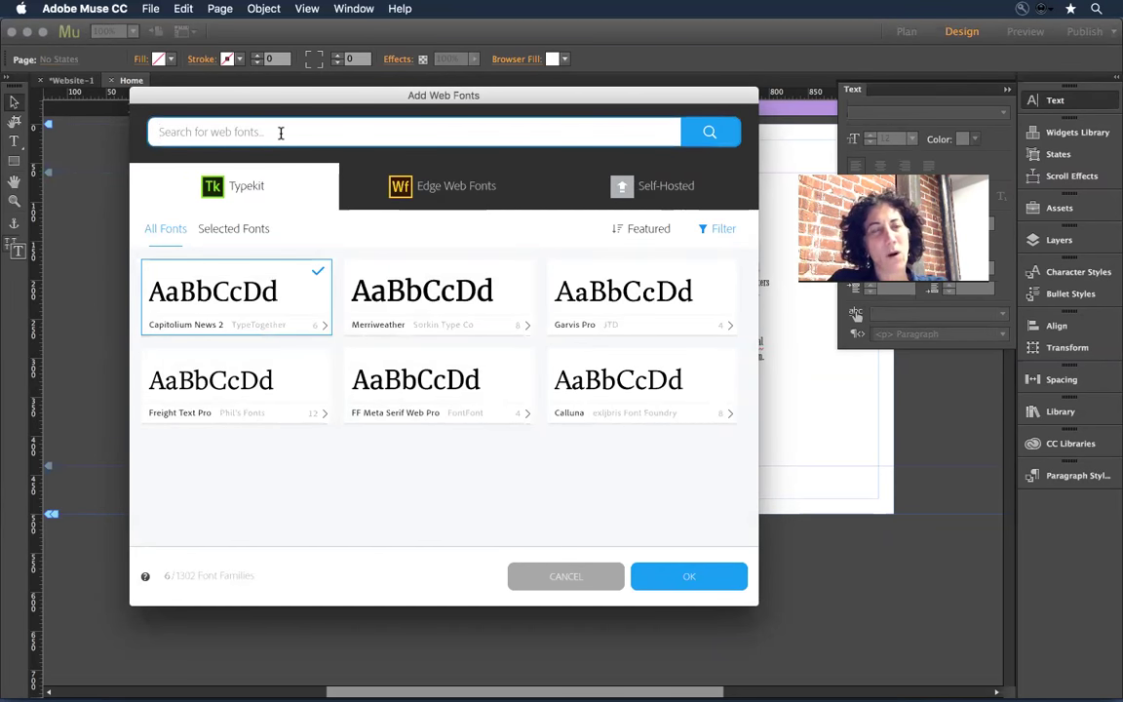
{"action": "type", "text": "open"}
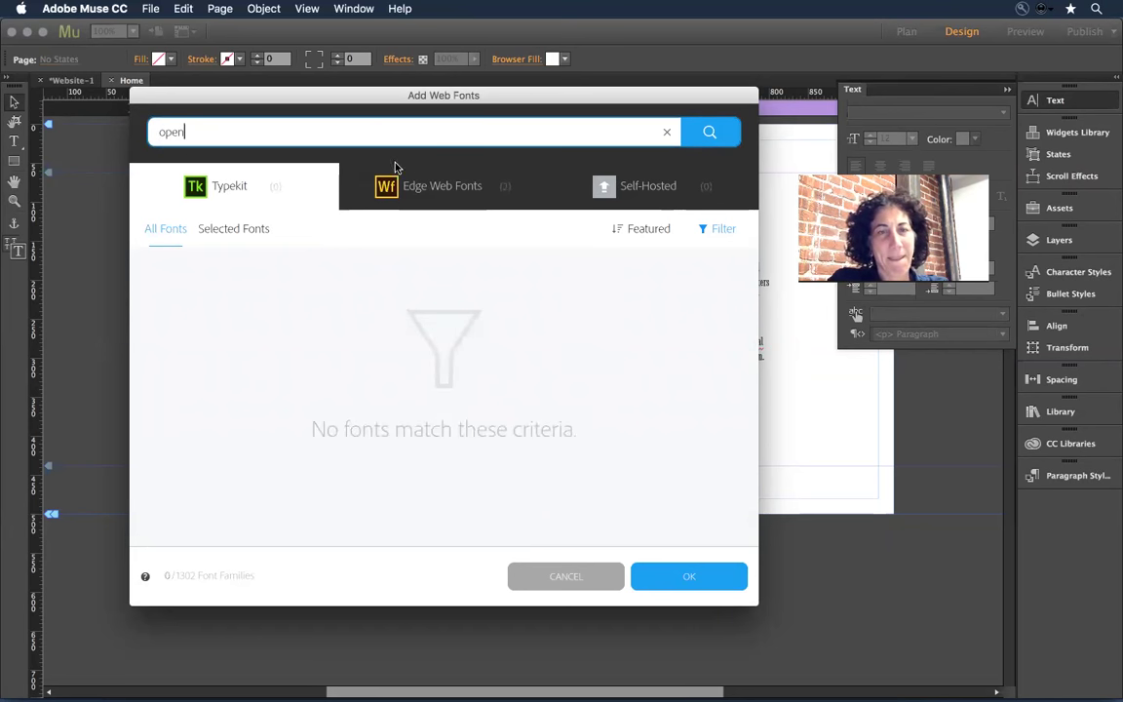
{"action": "left_click", "coordinate": [429, 183]}
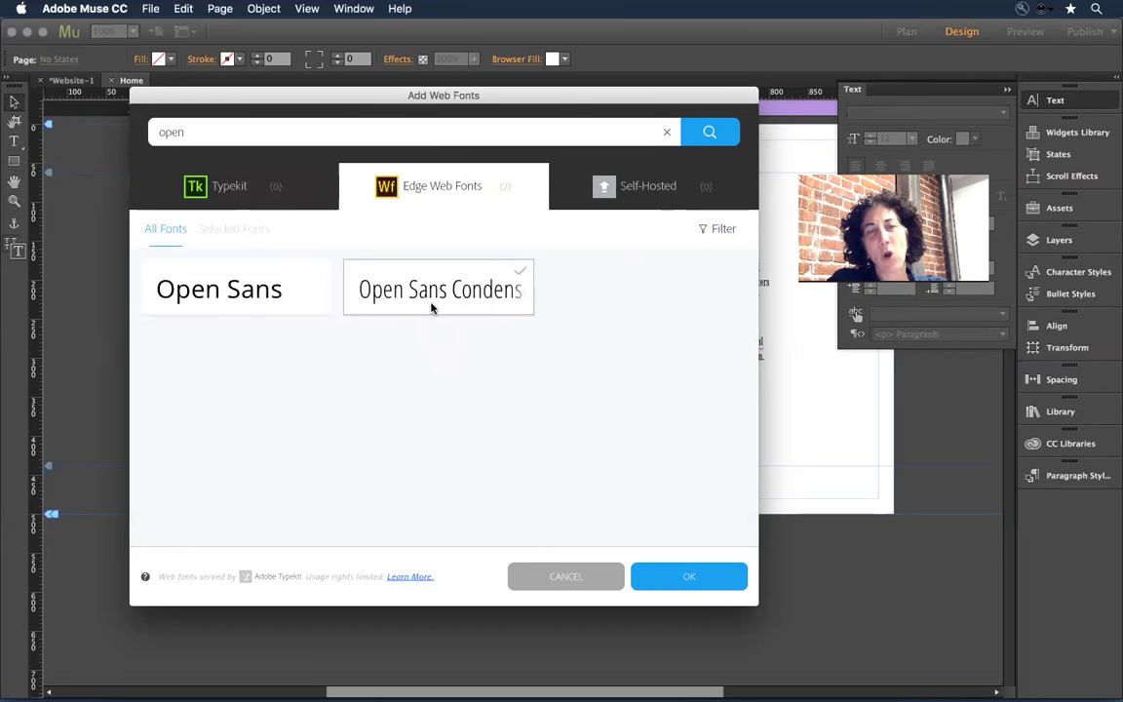
Search the web fonts for "condensed" instead and compare the Typekit matches with those in Edge Web Fonts
{"action": "left_click", "coordinate": [252, 135]}
{"action": "key", "text": "super+a"}
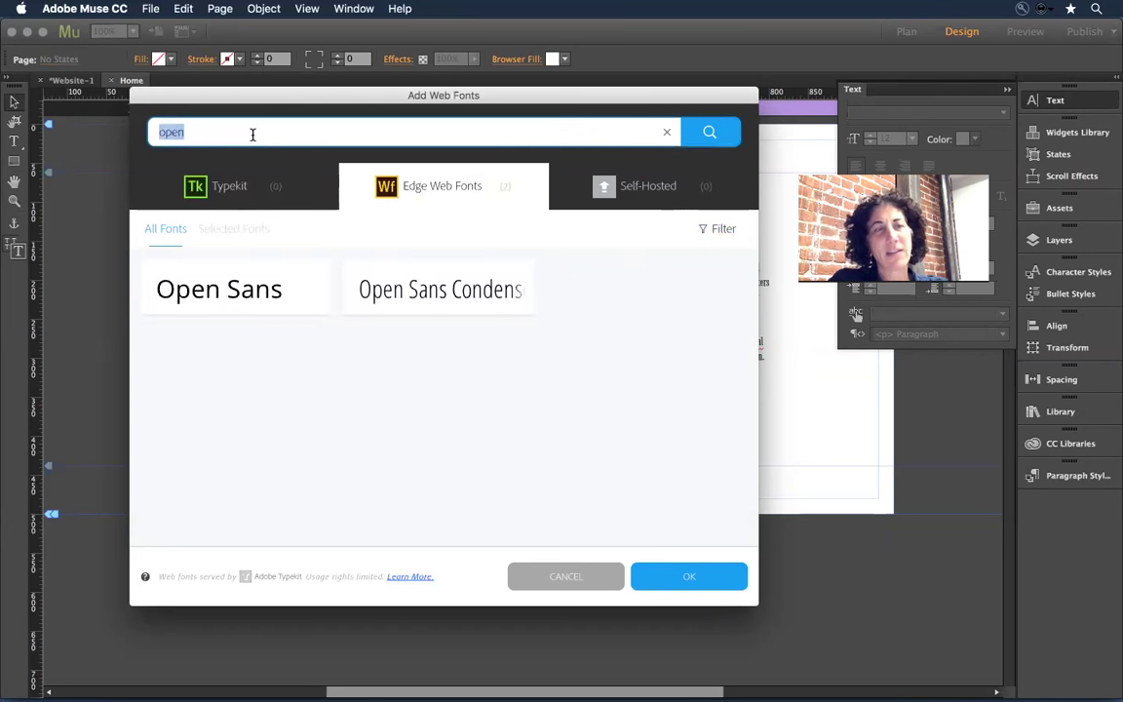
{"action": "type", "text": "condensed"}
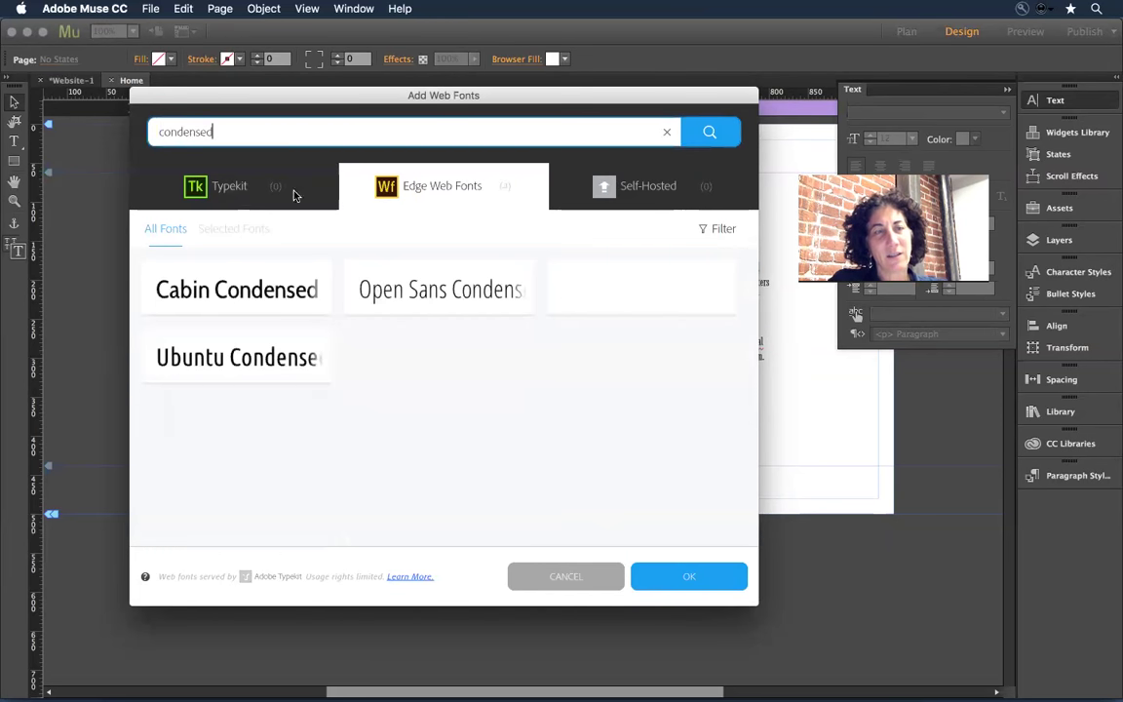
{"action": "left_click", "coordinate": [267, 191]}
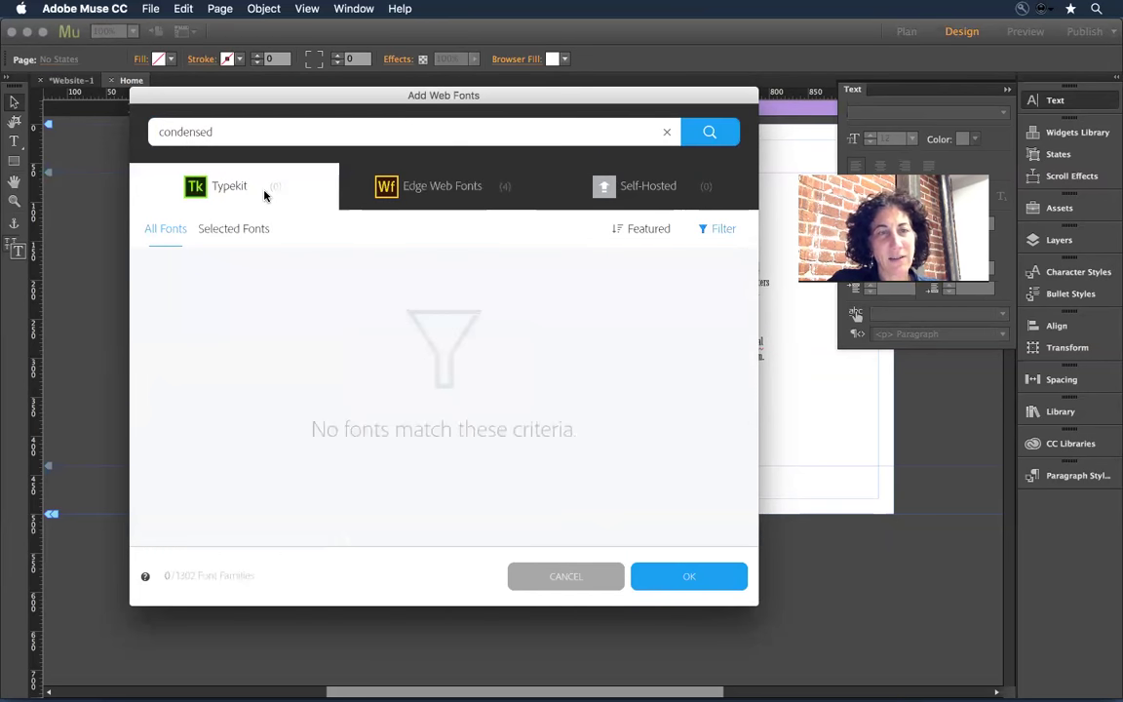
{"action": "left_click", "coordinate": [468, 186]}
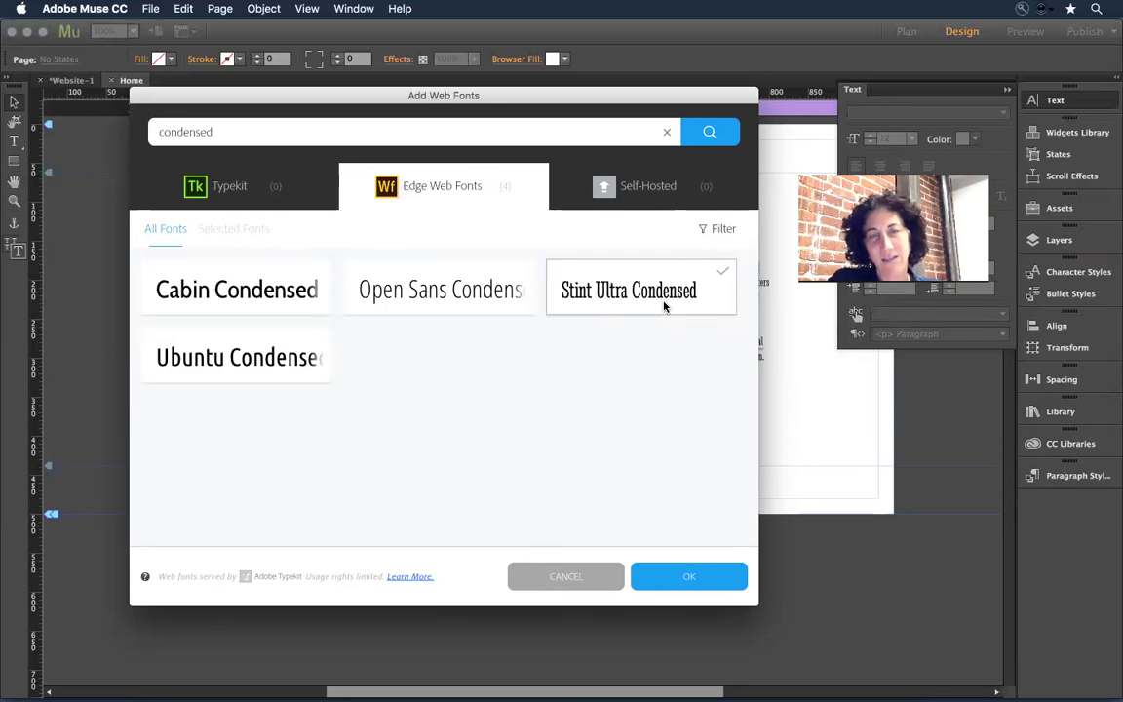
{"action": "left_click", "coordinate": [274, 202]}
Select Stint Ultra Condensed from the Edge Web Fonts and add all the selected font families to the Web Fonts menu
{"action": "left_click", "coordinate": [446, 195]}
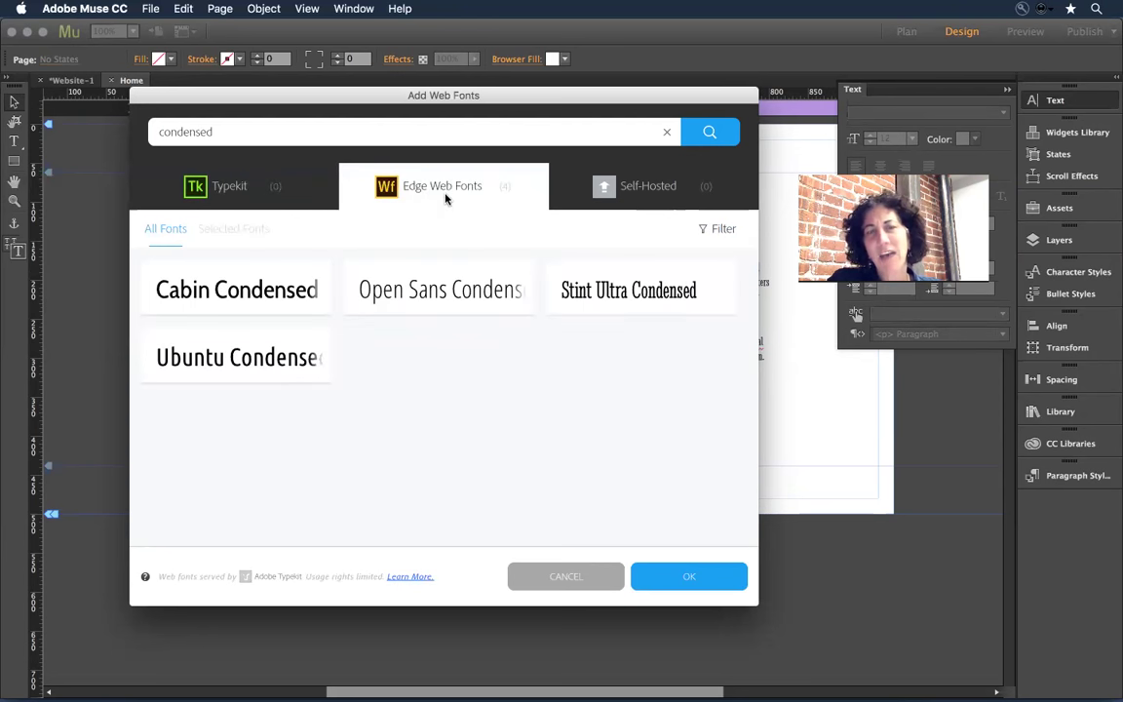
{"action": "left_click", "coordinate": [722, 277]}
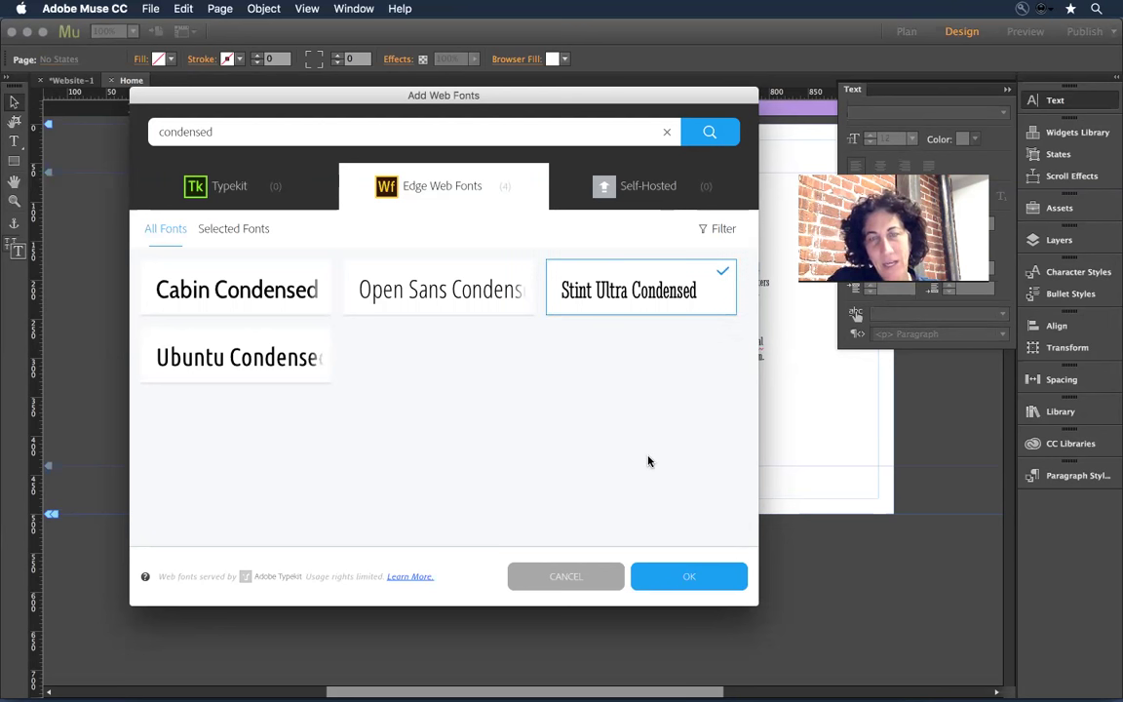
{"action": "left_click", "coordinate": [689, 577]}
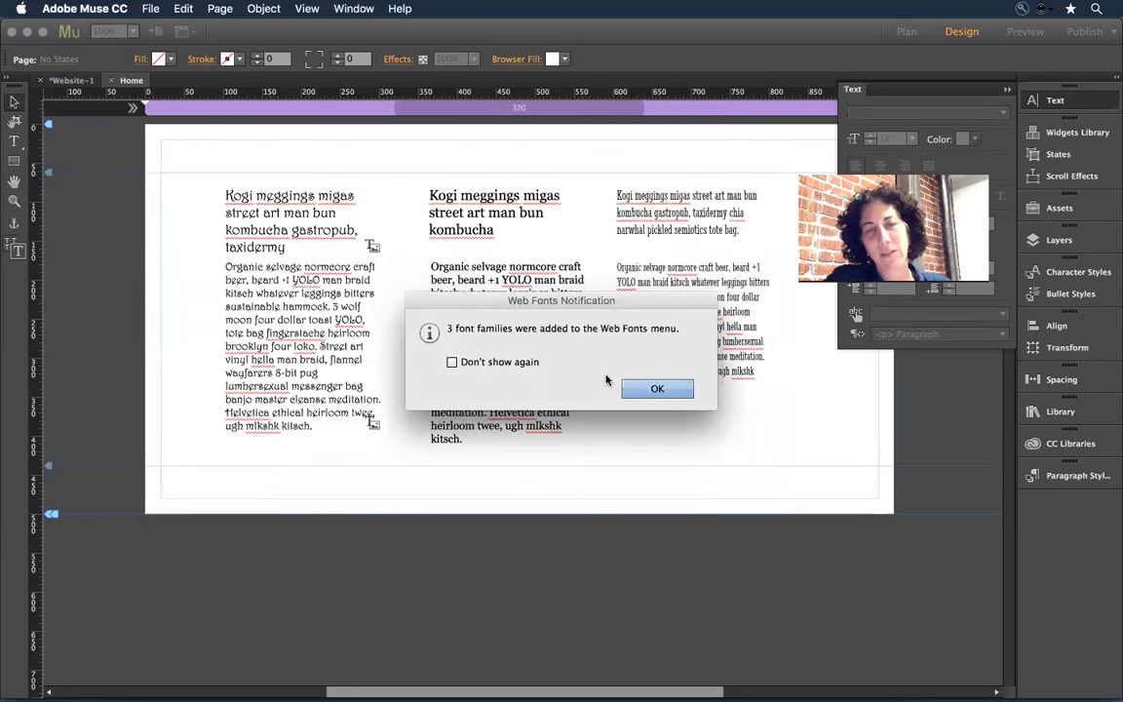
Acknowledge the web fonts notification and check the font used by the two text frames in the third column
{"action": "left_click", "coordinate": [632, 392]}
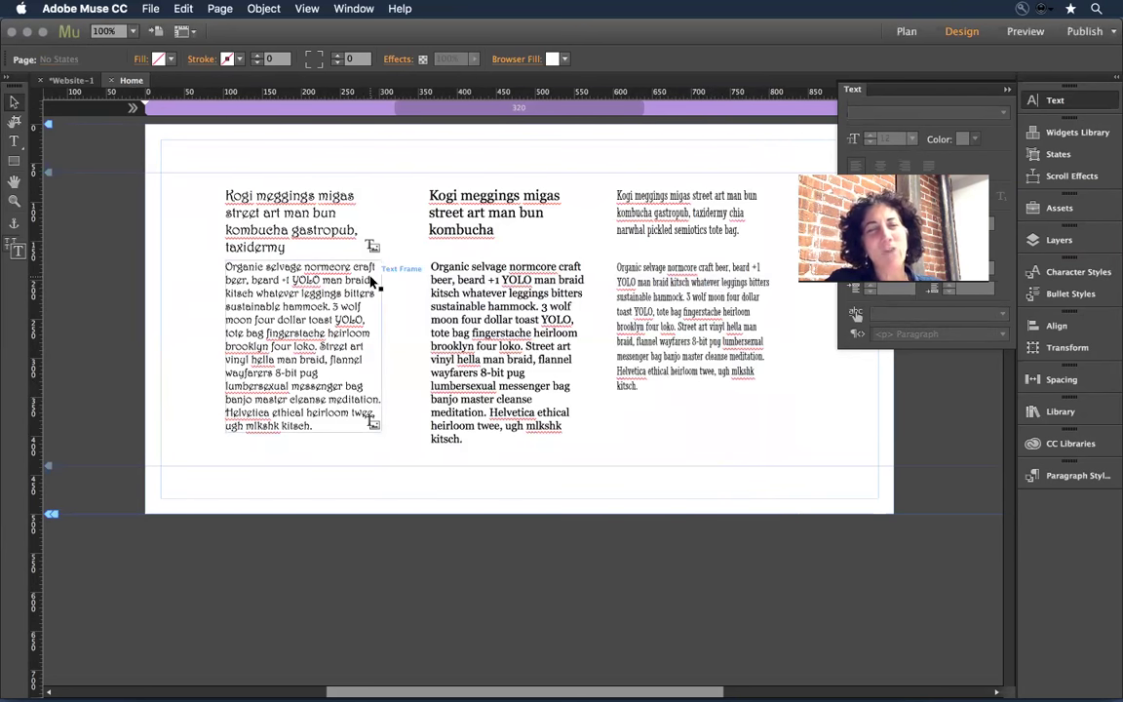
{"action": "left_click", "coordinate": [671, 209]}
{"action": "left_click", "coordinate": [619, 269], "text": "shift"}
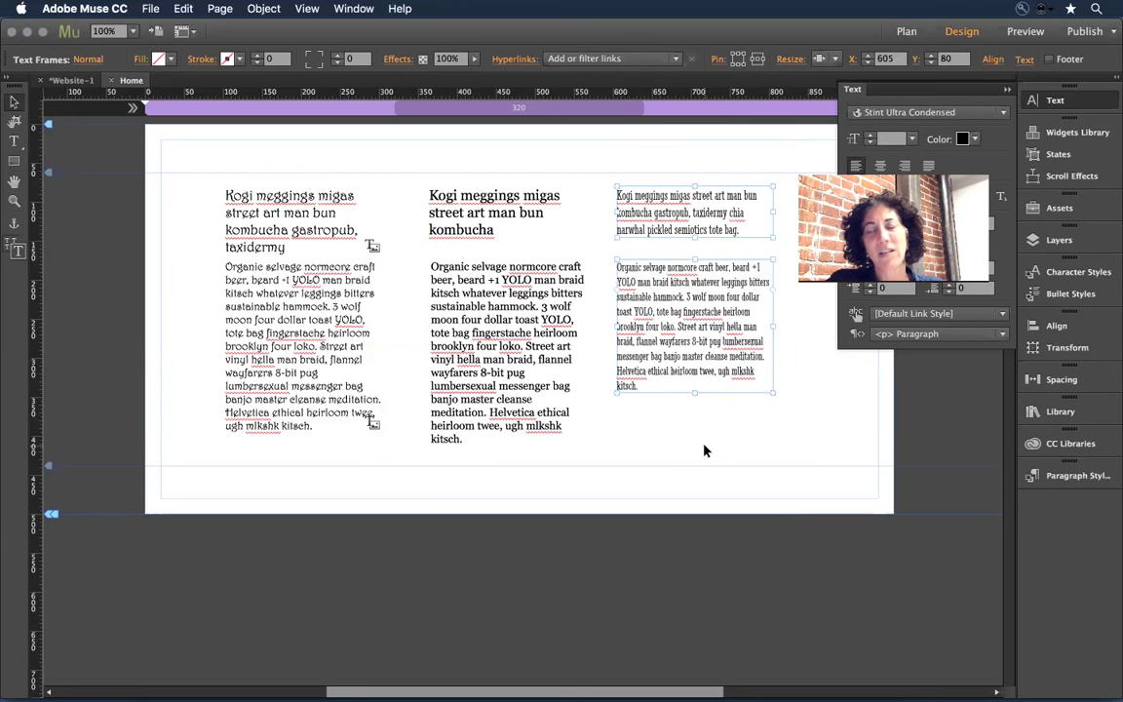
{"action": "left_click", "coordinate": [831, 421]}
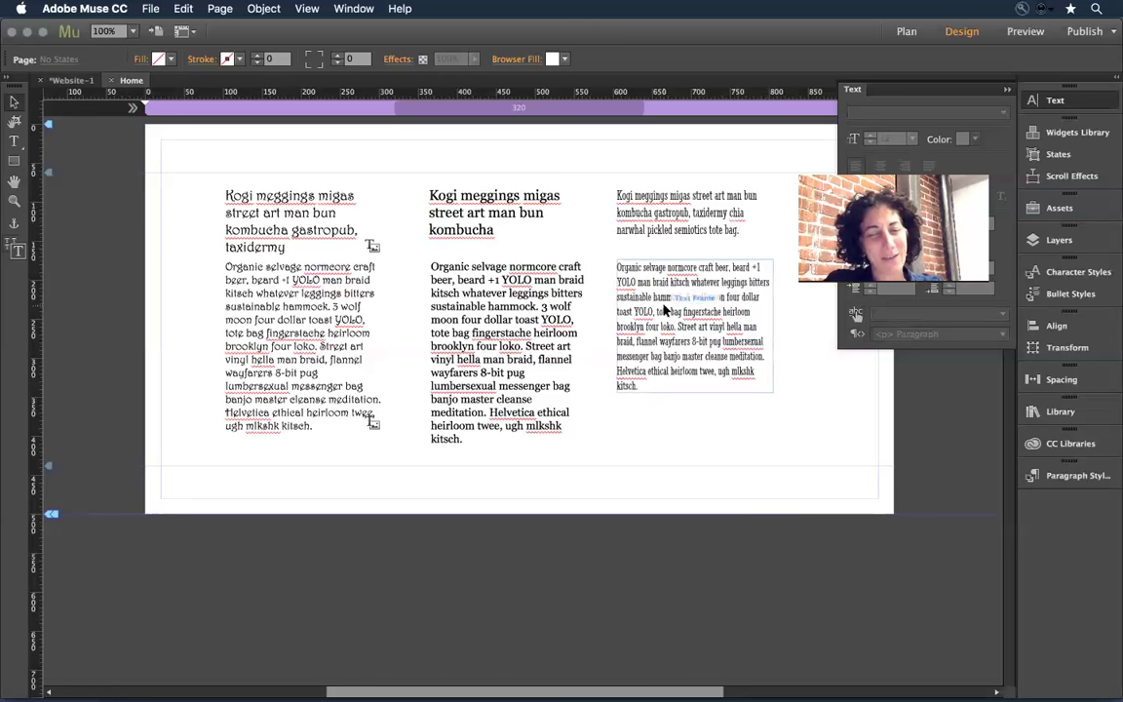
Move all the text frames straight down together to Y 402, clearing the upper part of the page
{"action": "key", "text": "super+a"}
{"action": "left_click_drag", "start_coordinate": [468, 212], "coordinate": [469, 466]}
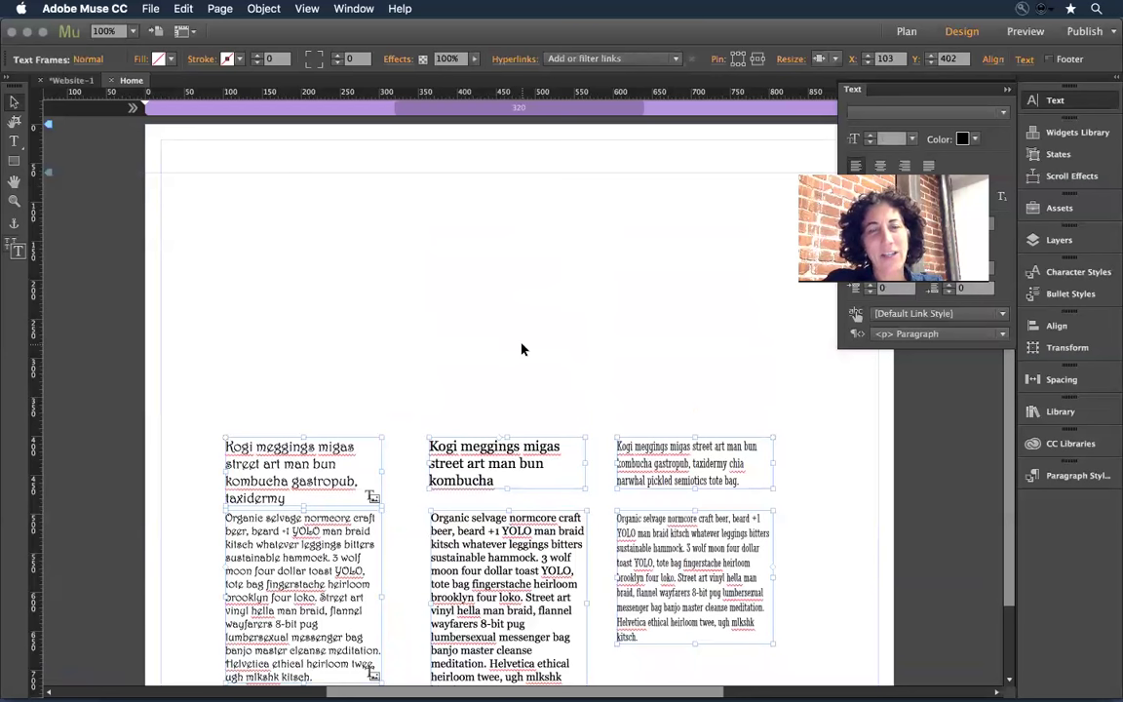
{"action": "left_click", "coordinate": [521, 348]}
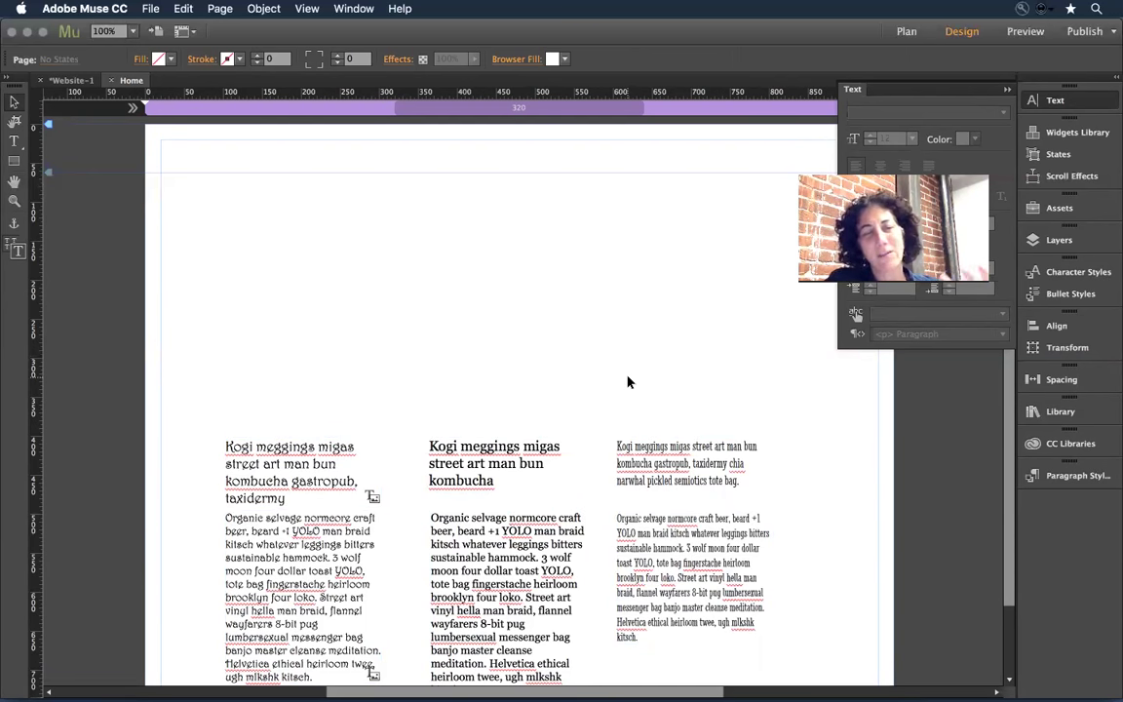
{"action": "left_click", "coordinate": [150, 9]}
{"action": "left_click", "coordinate": [283, 194]}
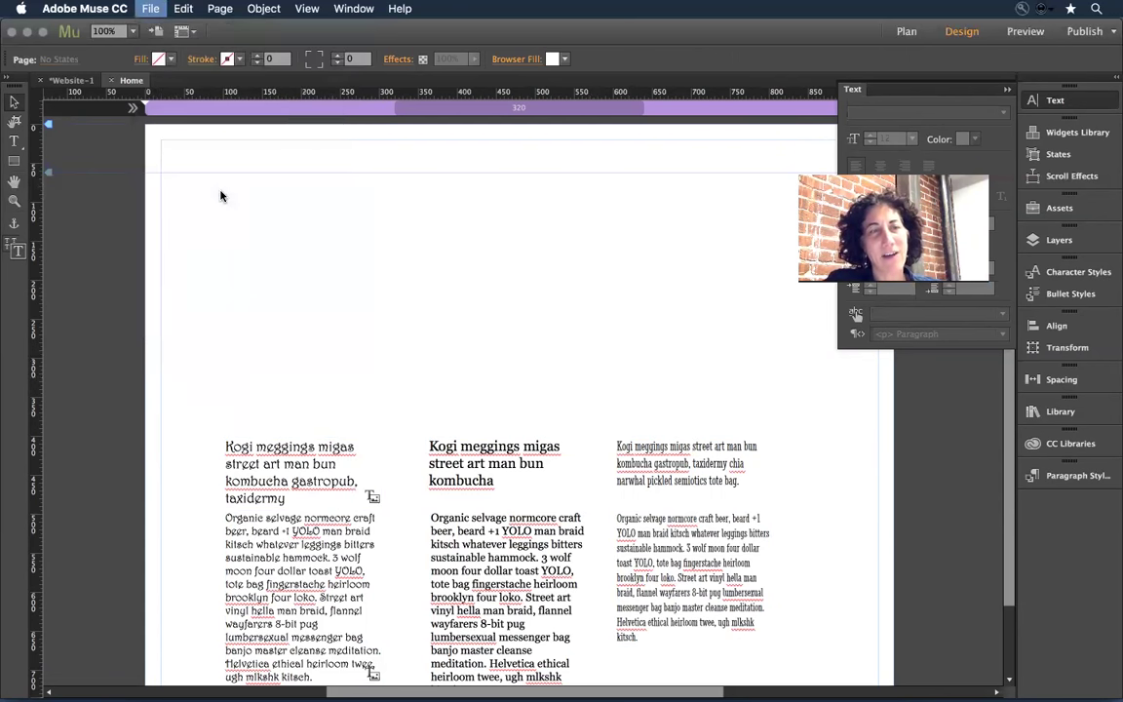
{"action": "left_click", "coordinate": [731, 429]}
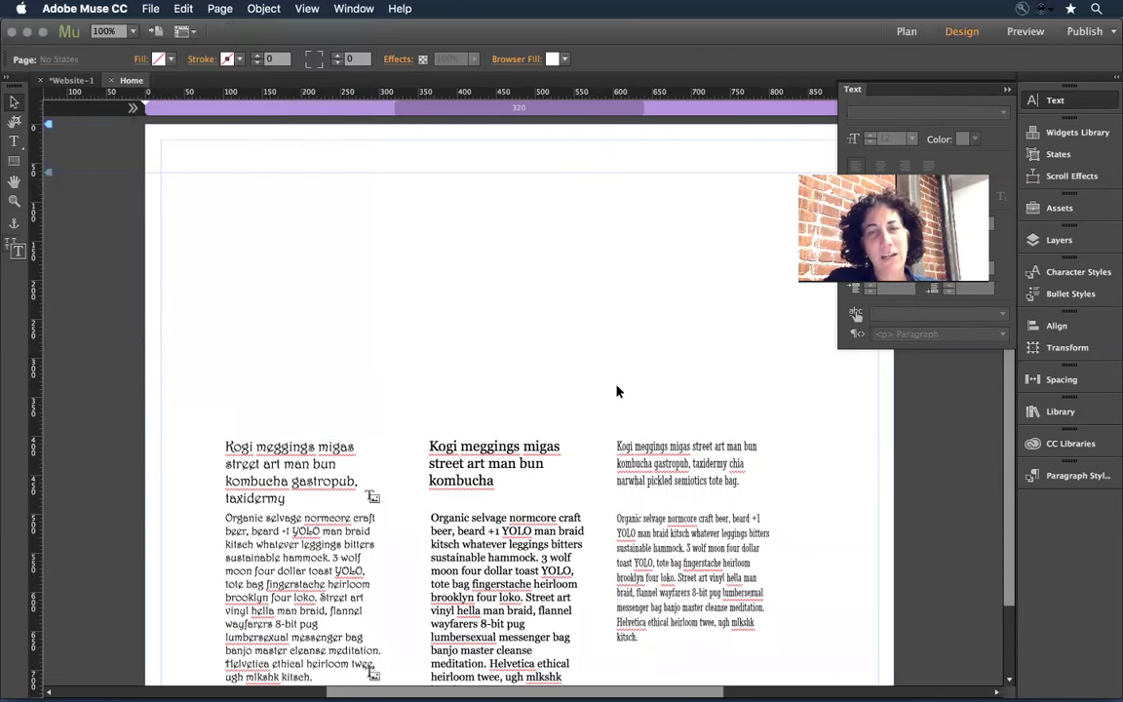
Open the site's web font manager on its self-hosted fonts and move the dialog so it is unobstructed
{"action": "left_click", "coordinate": [154, 8]}
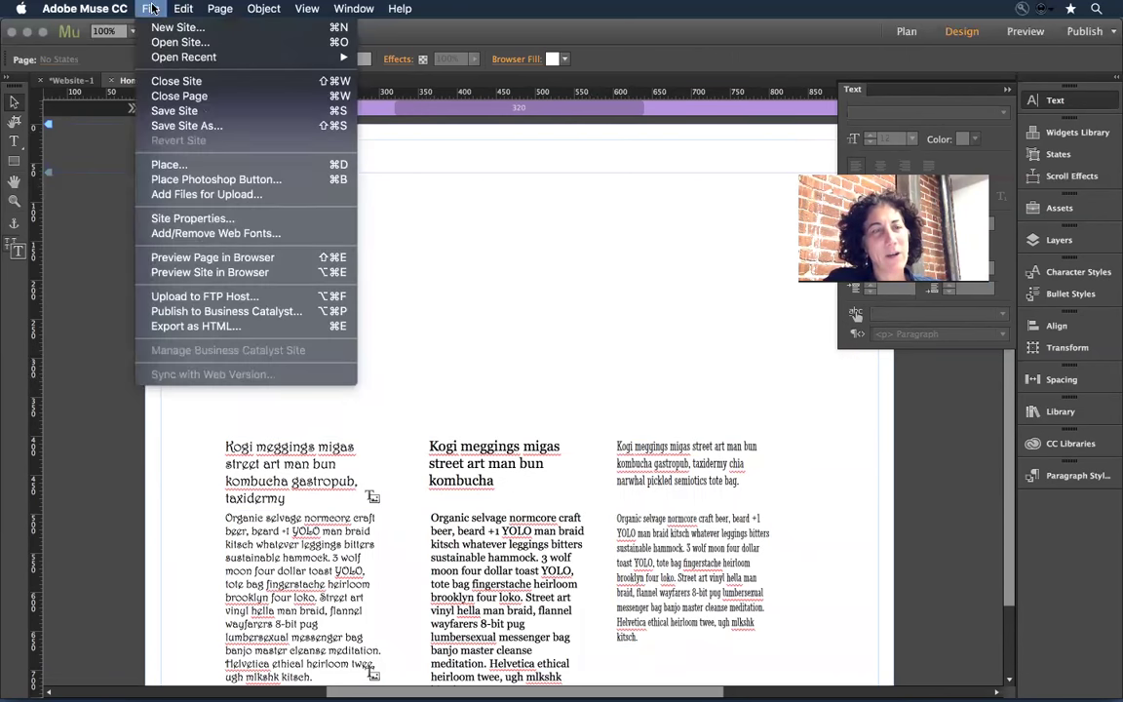
{"action": "left_click", "coordinate": [203, 235]}
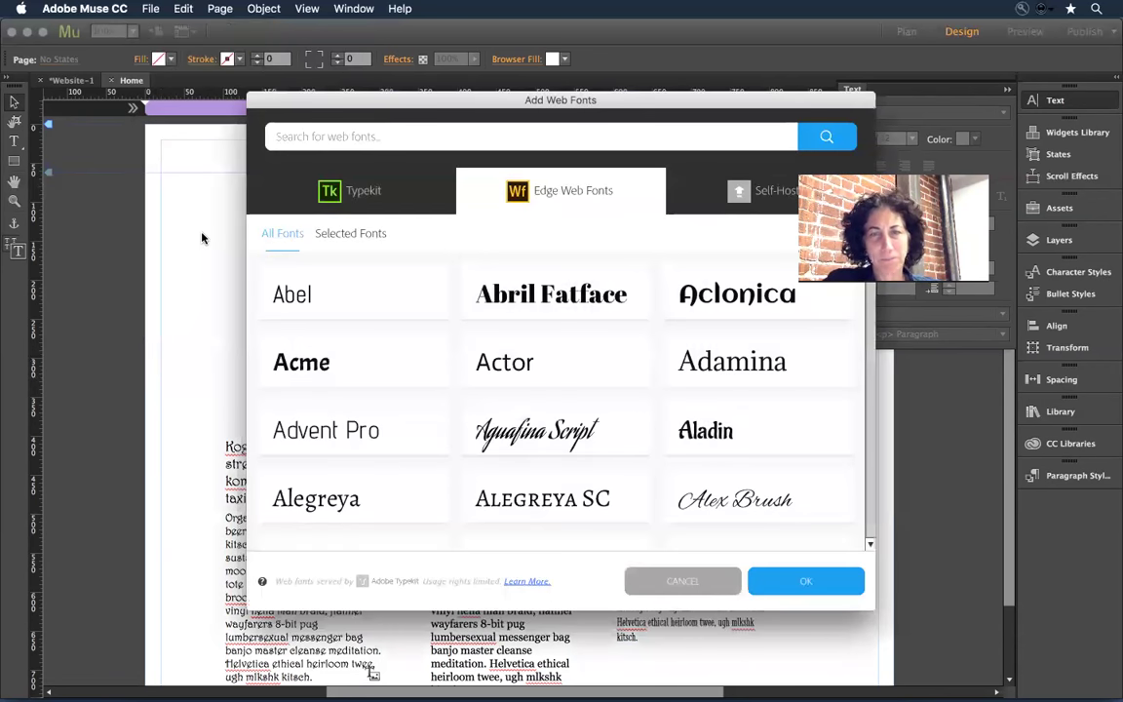
{"action": "left_click", "coordinate": [746, 191]}
{"action": "left_click_drag", "start_coordinate": [627, 100], "coordinate": [571, 94]}
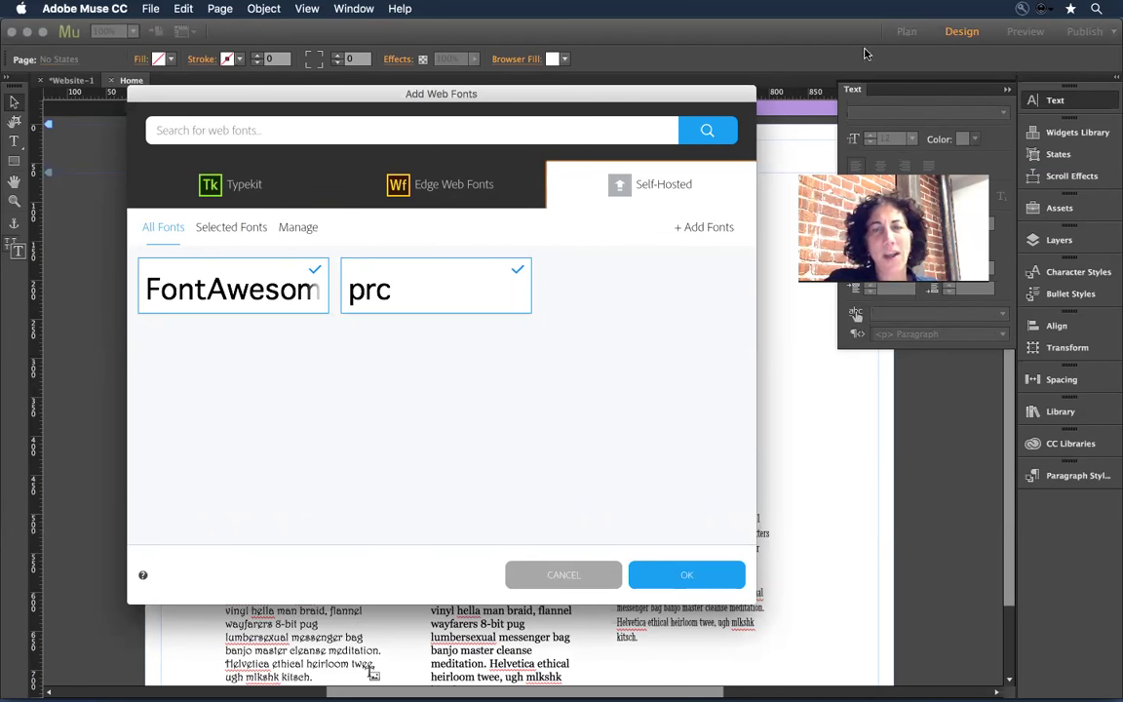
Add a self-hosted web font from the 2Peas DW Dingbats Web folder in FontsSelfHosting, affirming that it is licensed for website use
{"action": "left_click", "coordinate": [693, 234]}
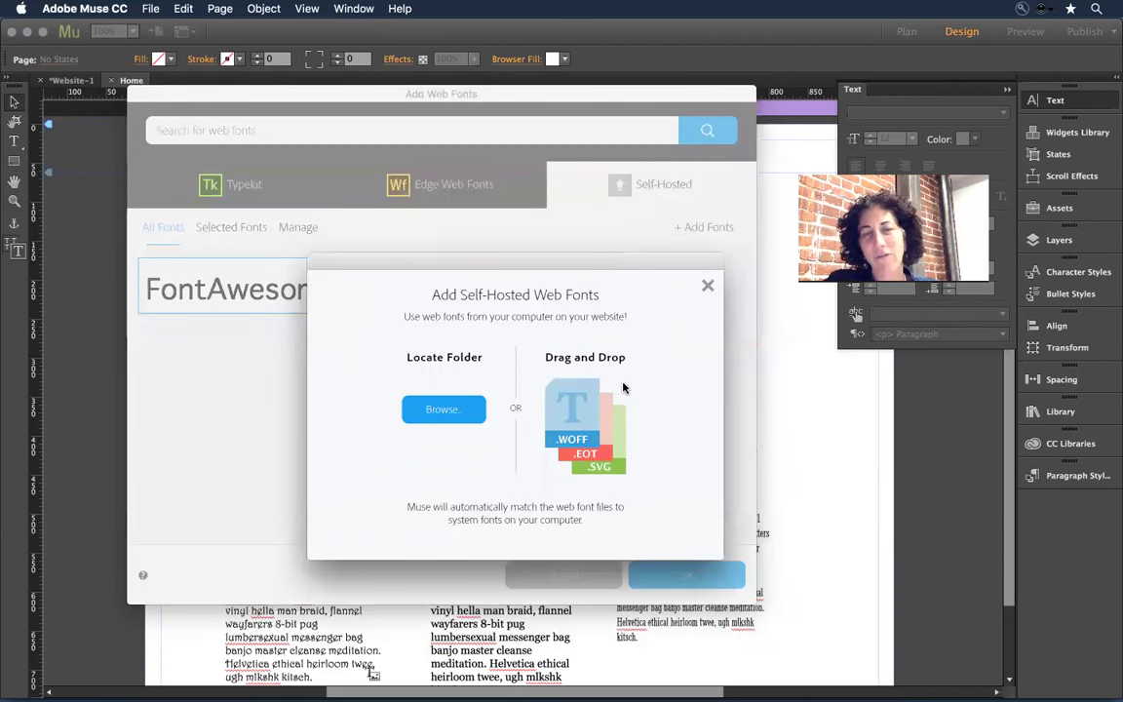
{"action": "left_click", "coordinate": [441, 411]}
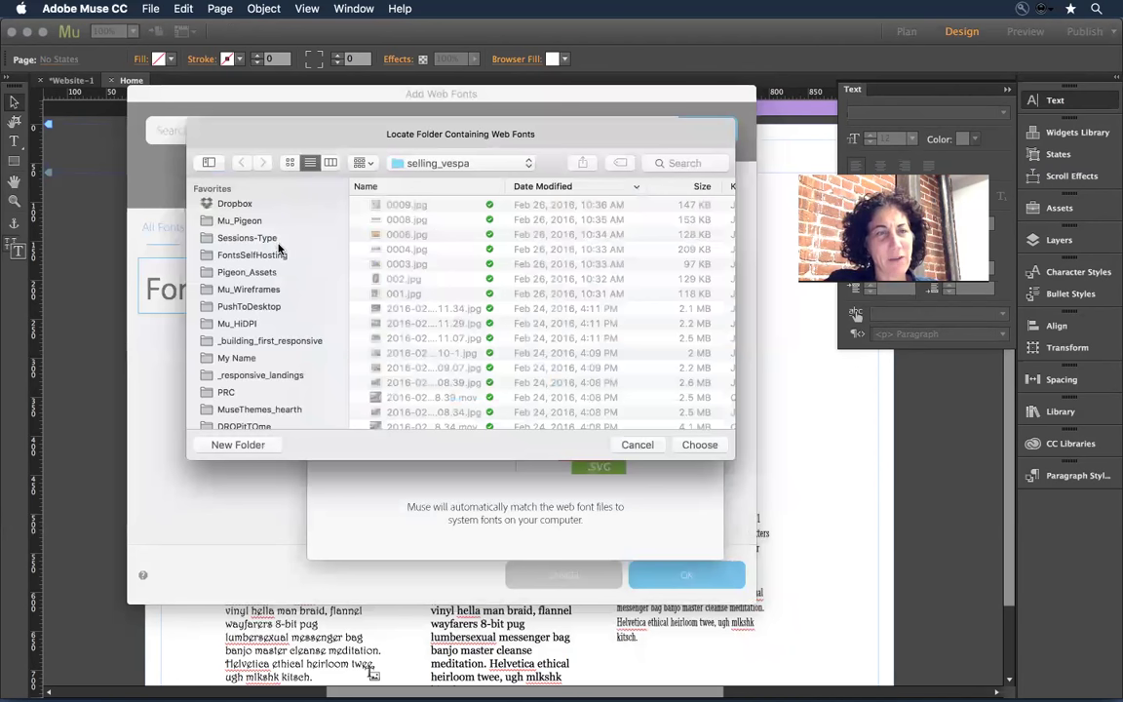
{"action": "left_click", "coordinate": [251, 256]}
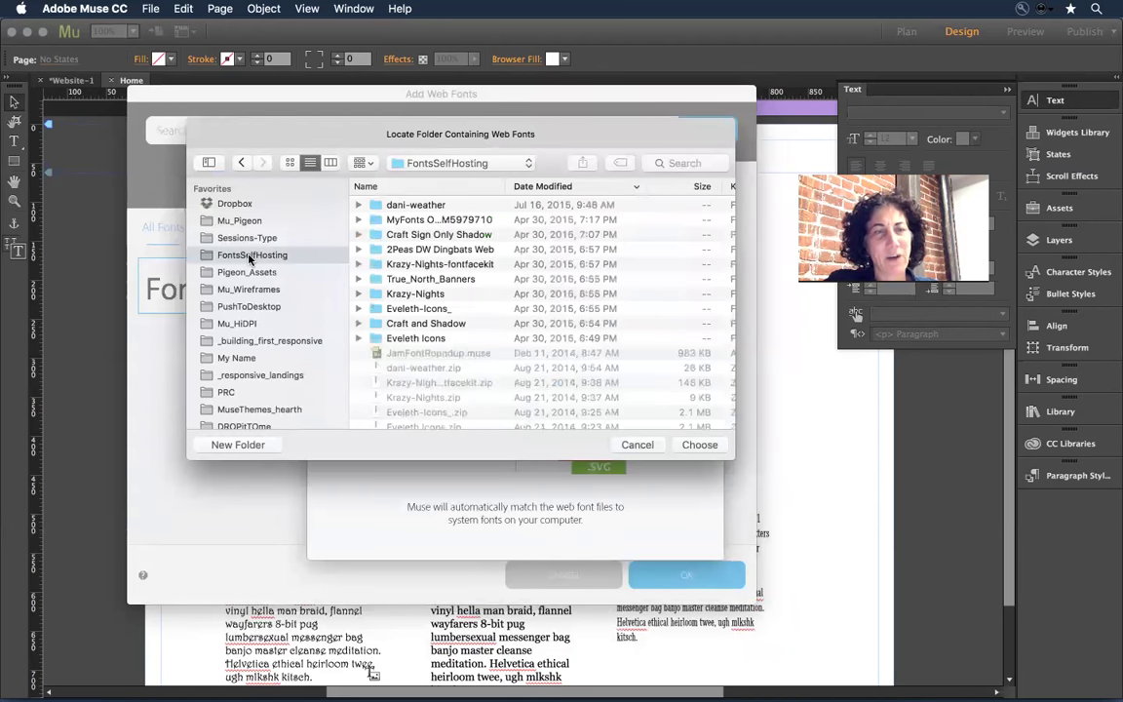
{"action": "left_click", "coordinate": [358, 206]}
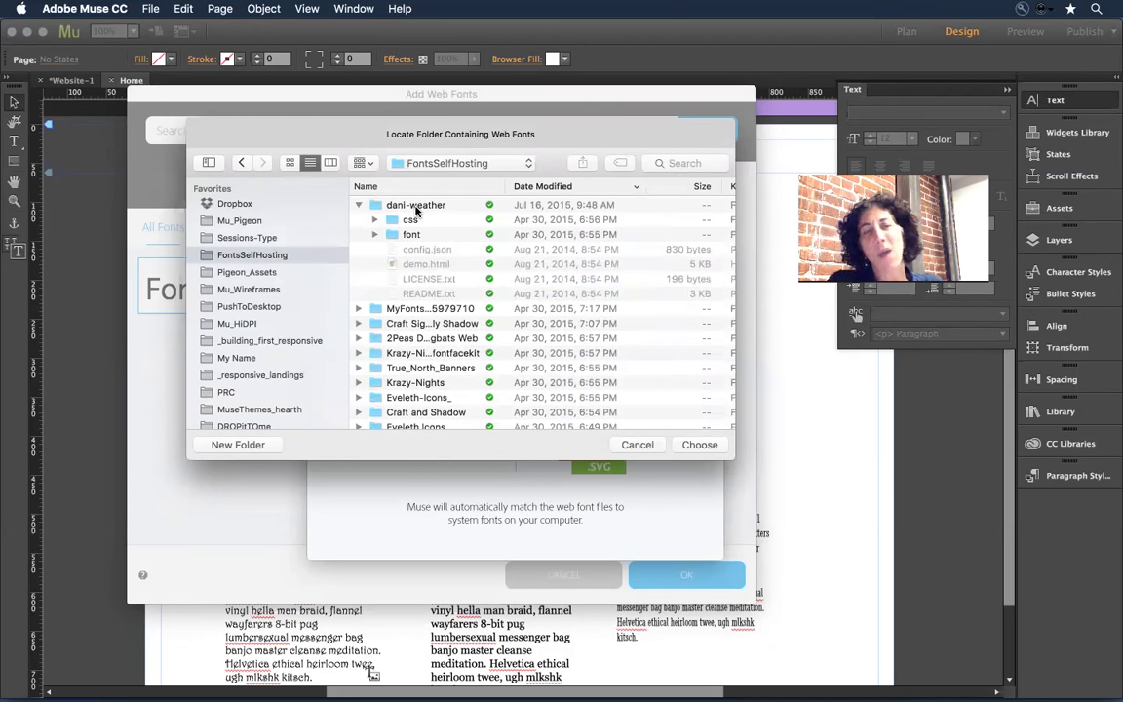
{"action": "left_click", "coordinate": [419, 337]}
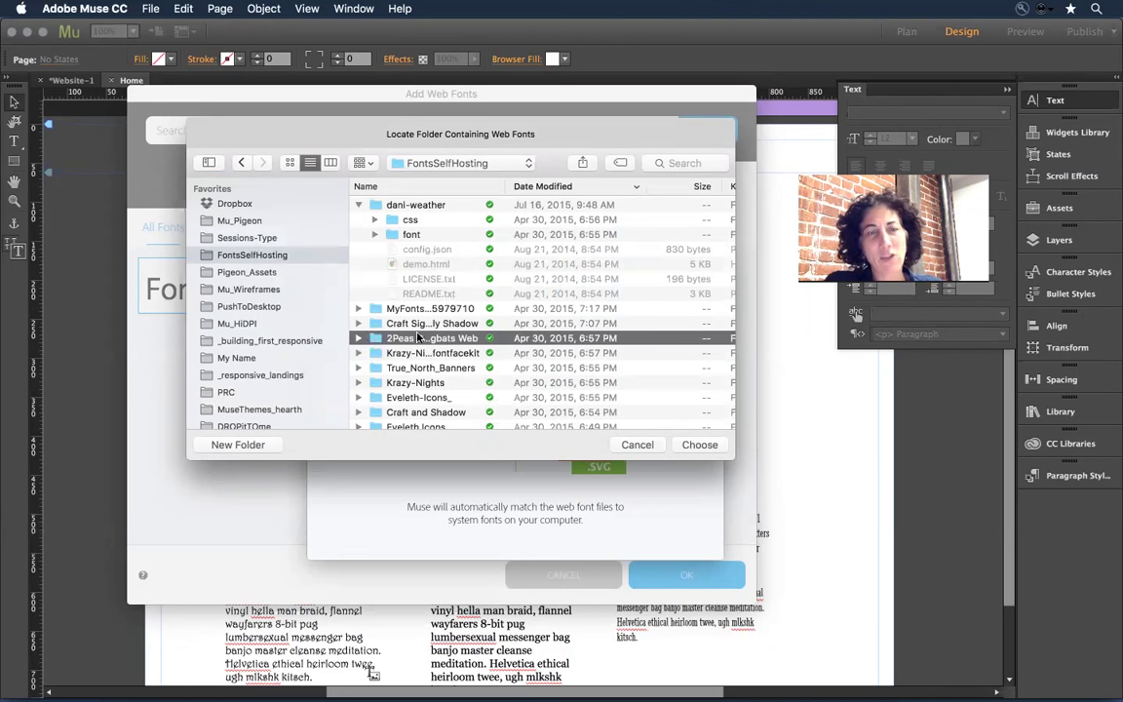
{"action": "key", "text": "Right"}
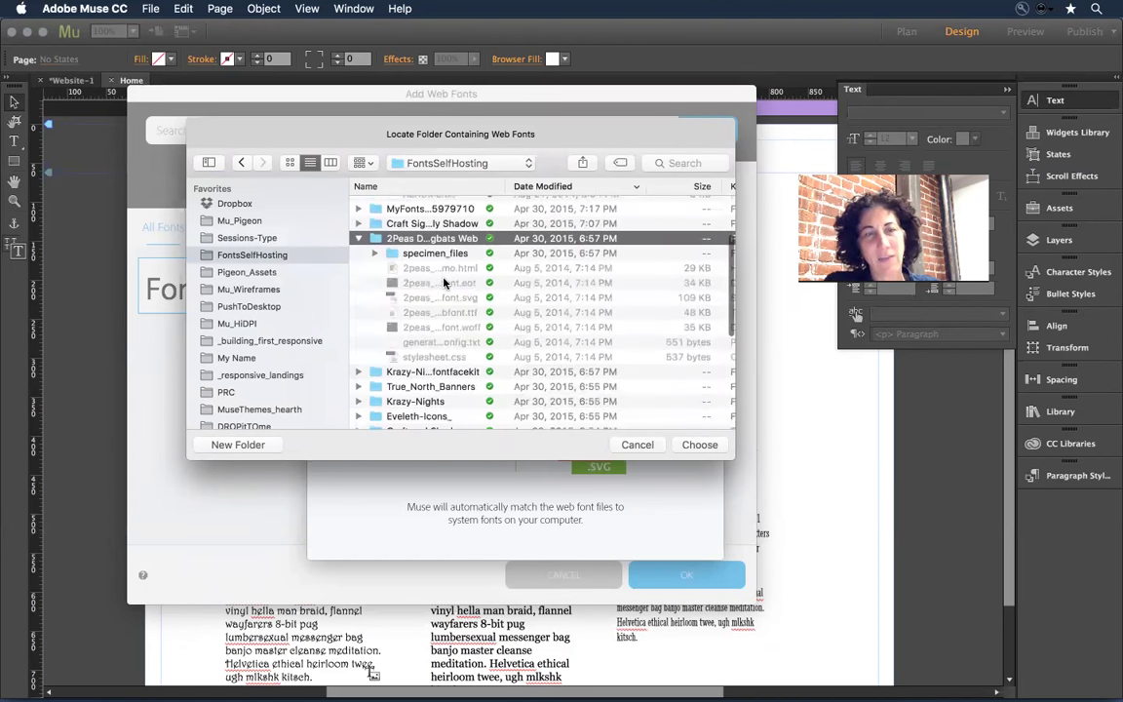
{"action": "left_click", "coordinate": [700, 445]}
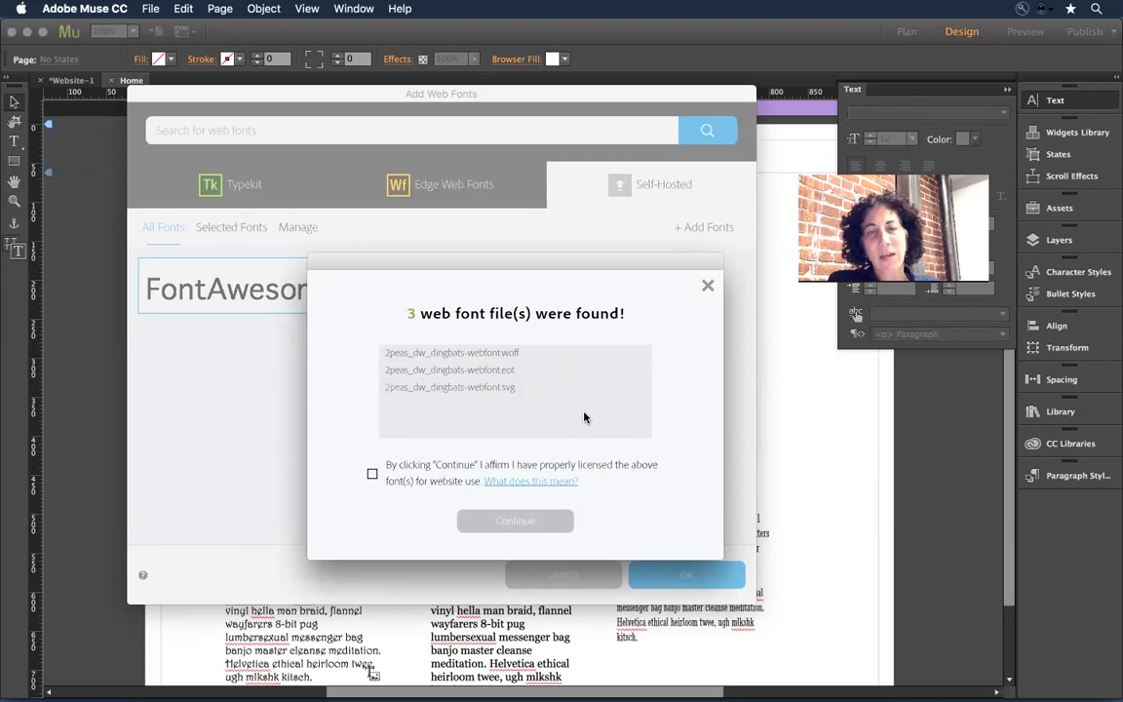
{"action": "left_click", "coordinate": [372, 474]}
{"action": "left_click", "coordinate": [518, 523]}
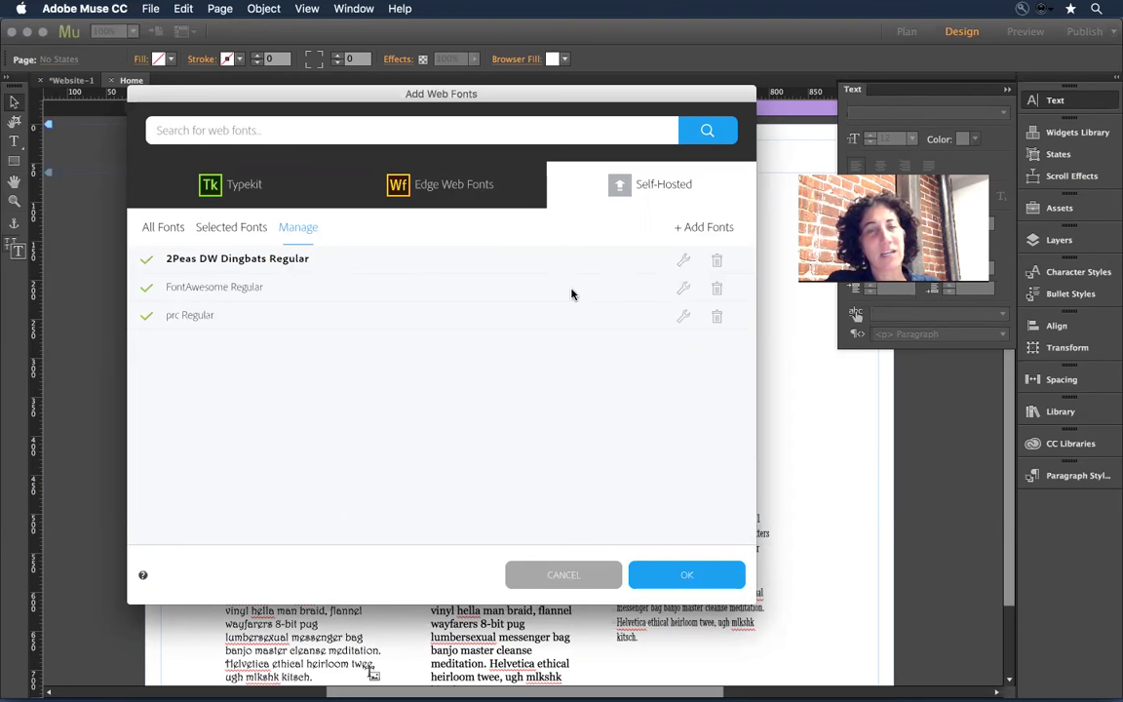
Review the license and page view tracking settings of 2Peas DW Dingbats Regular without changes, and apply the web font addition
{"action": "left_click", "coordinate": [686, 261]}
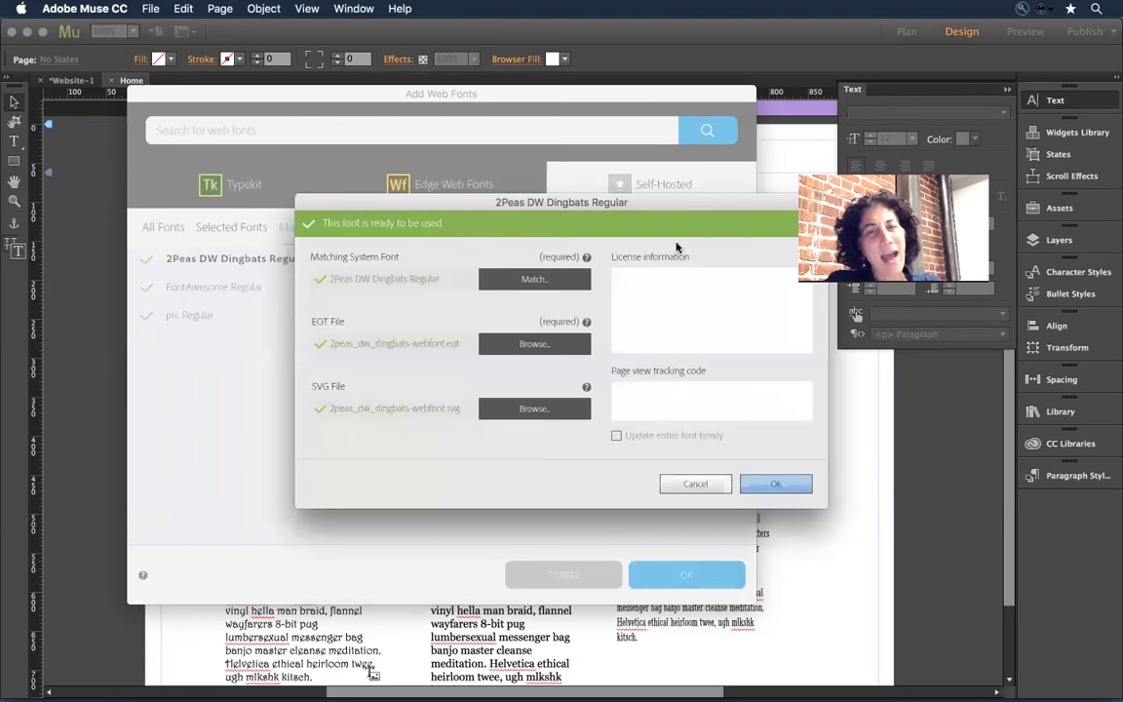
{"action": "left_click_drag", "start_coordinate": [667, 203], "coordinate": [618, 267]}
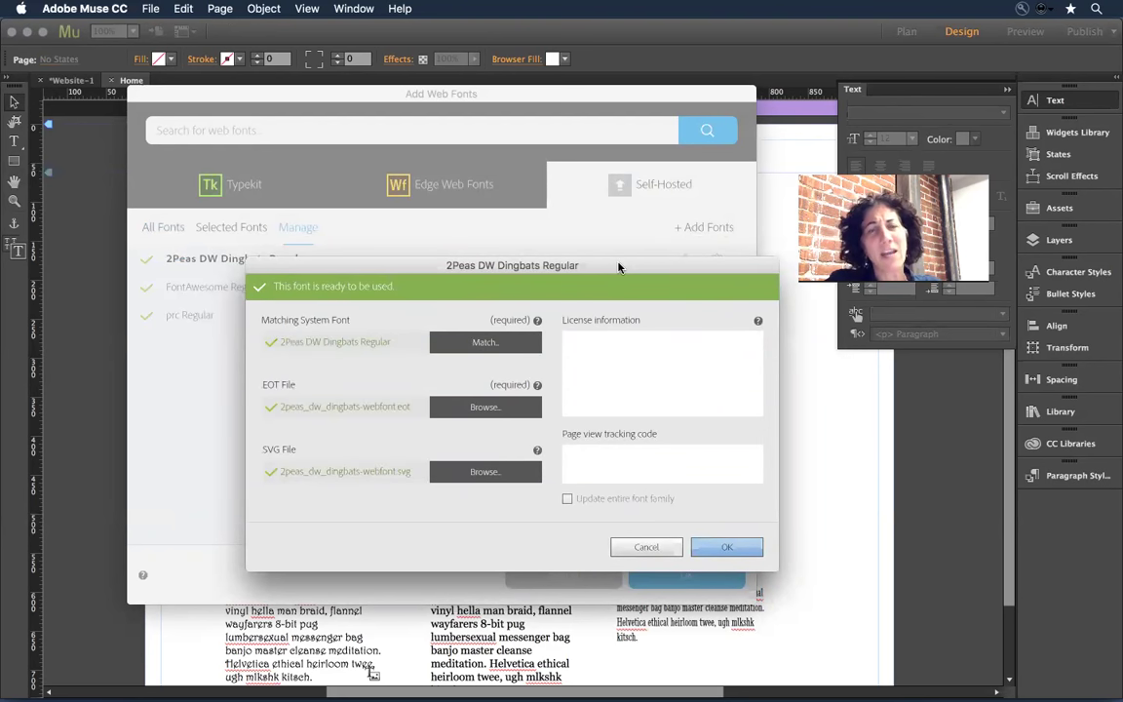
{"action": "left_click", "coordinate": [615, 345]}
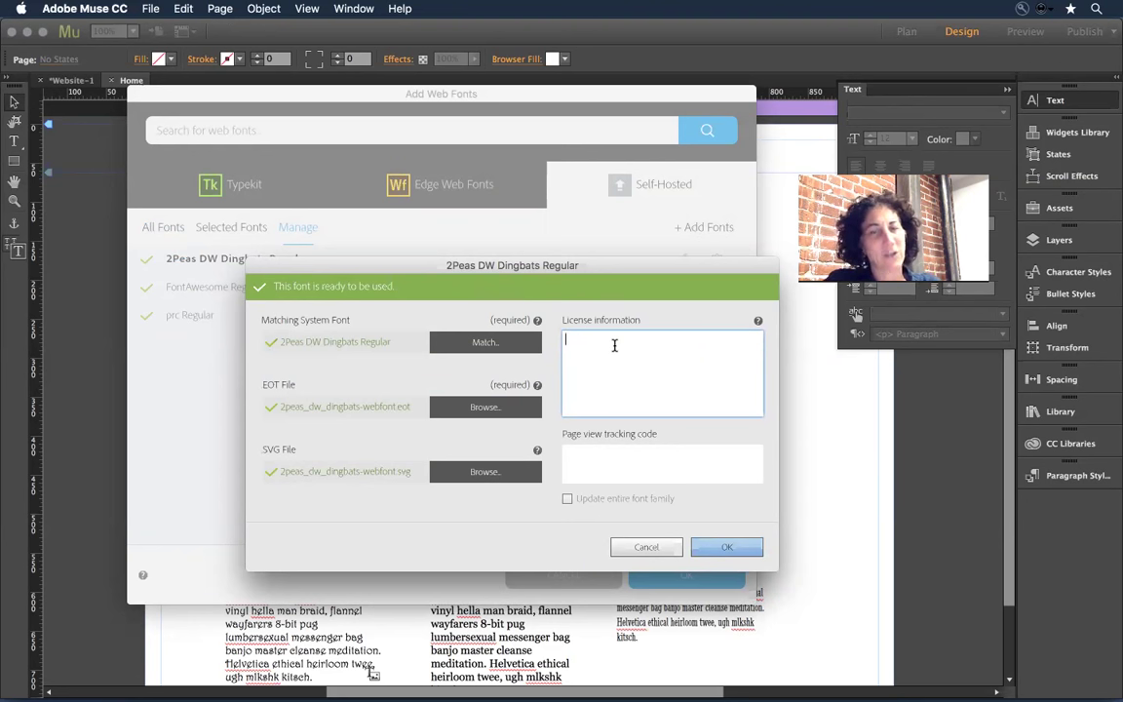
{"action": "left_click", "coordinate": [631, 450]}
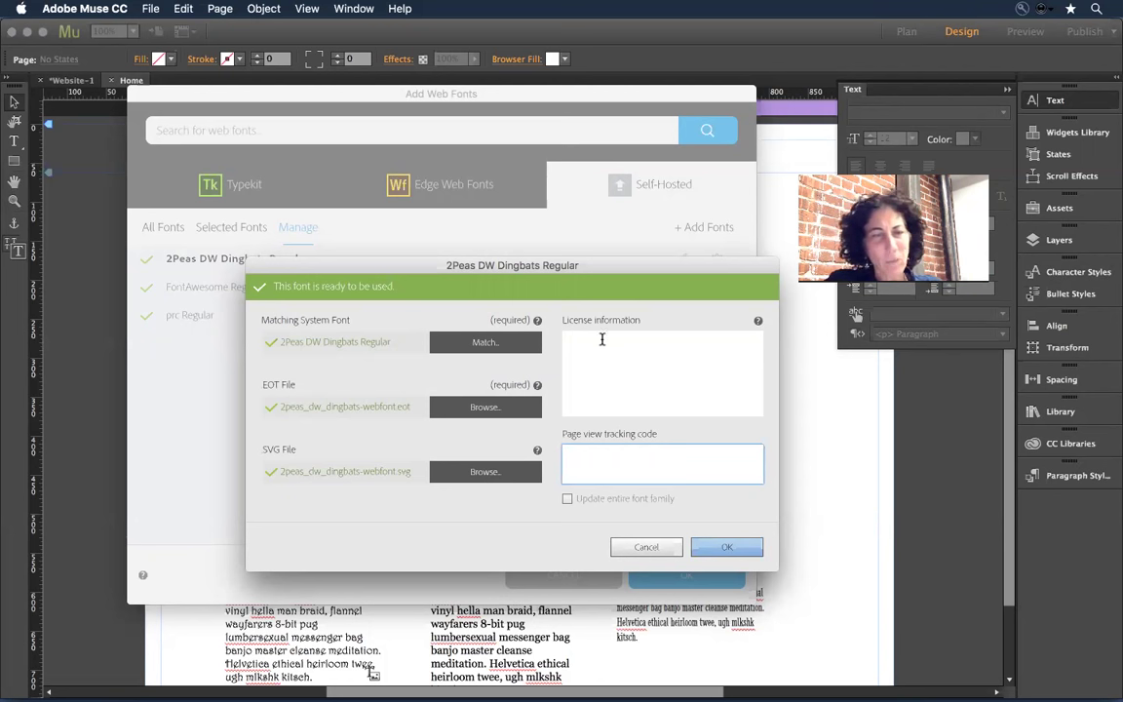
{"action": "left_click", "coordinate": [646, 547]}
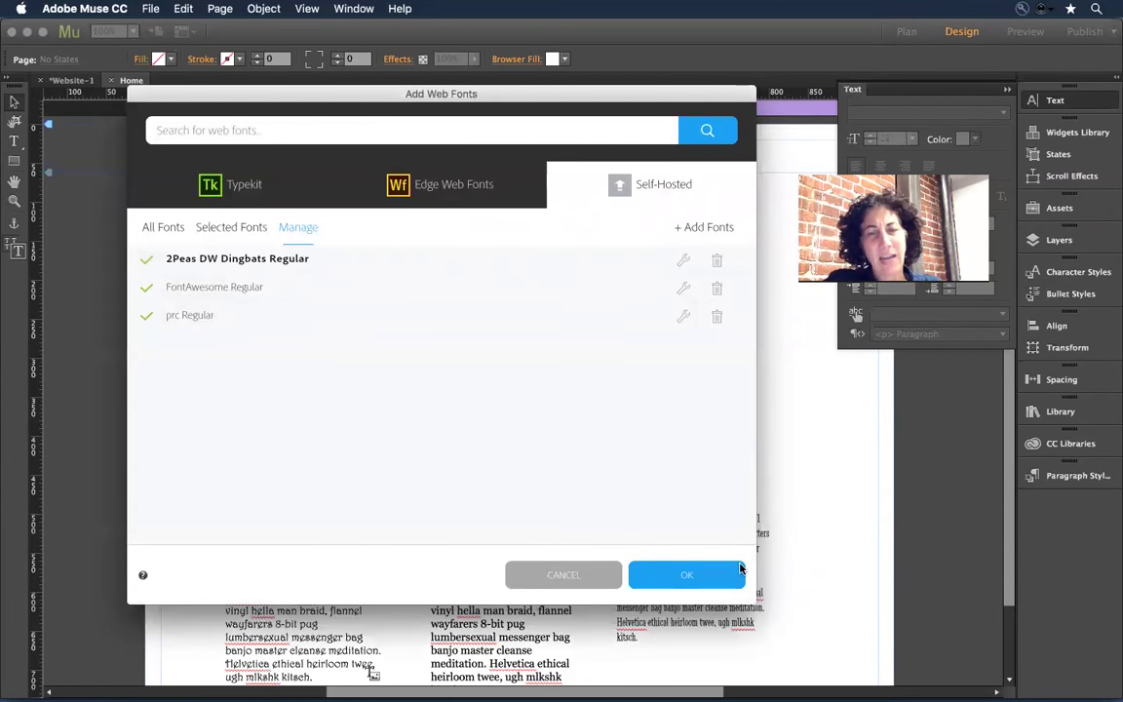
{"action": "left_click", "coordinate": [687, 575]}
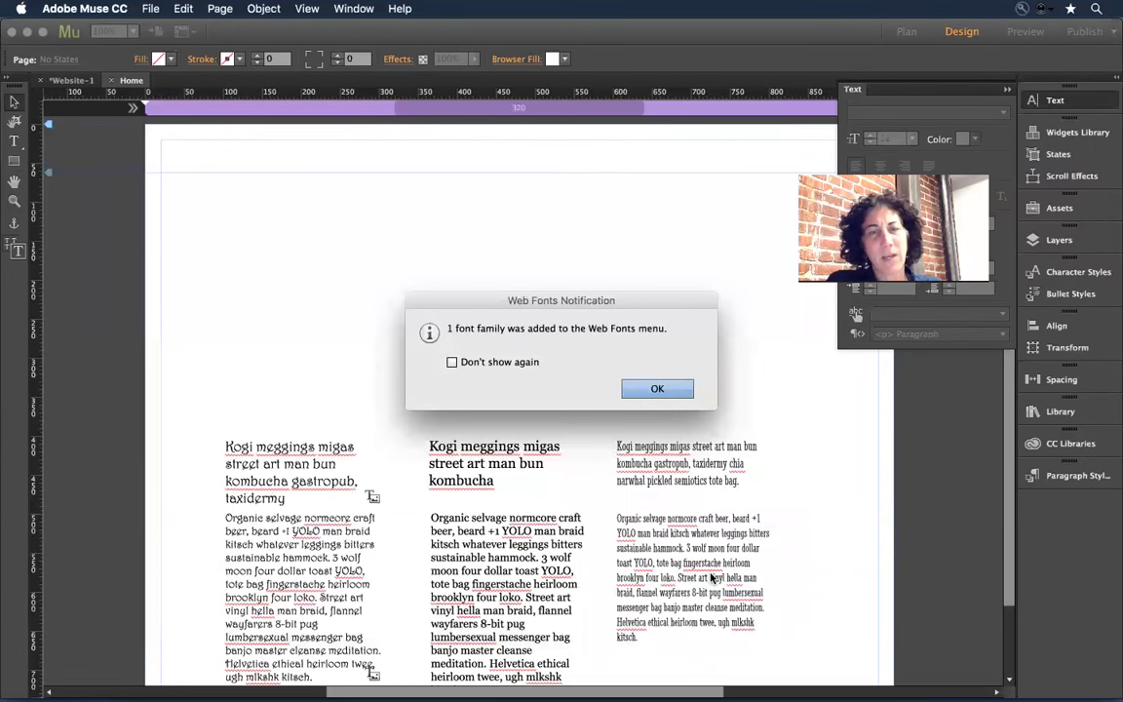
{"action": "left_click", "coordinate": [658, 389]}
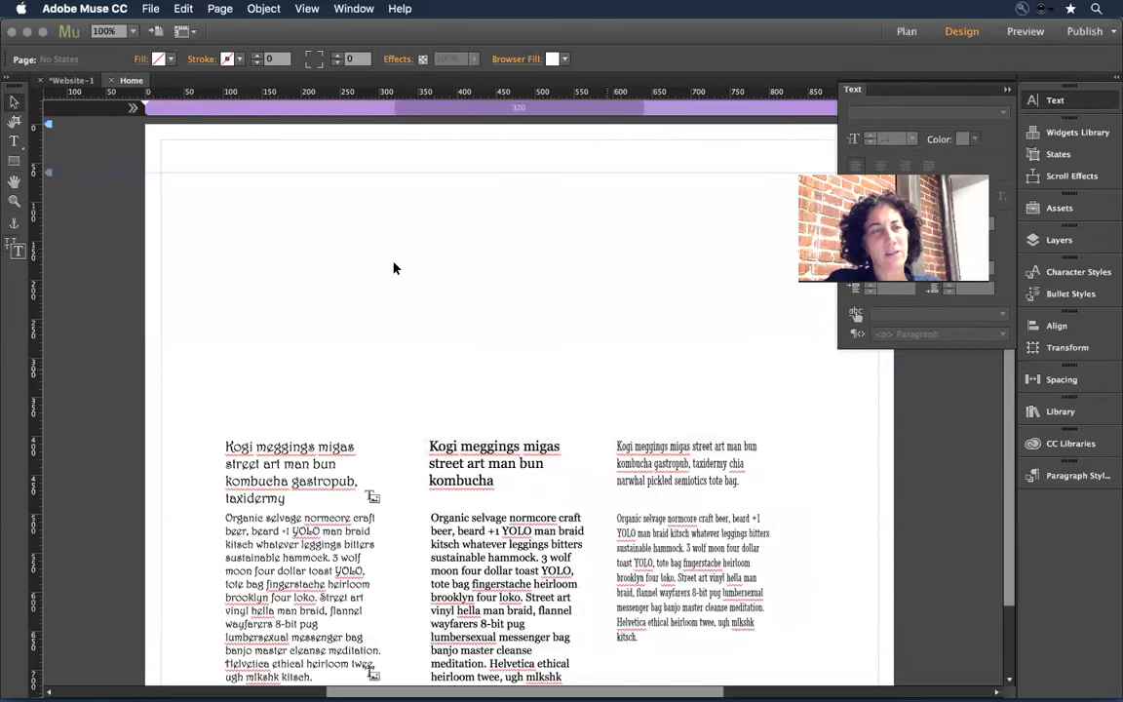
Draw a text frame in the empty area above the first two columns and enter "ABC"
{"action": "left_click", "coordinate": [15, 140]}
{"action": "left_click_drag", "start_coordinate": [234, 210], "coordinate": [534, 356]}
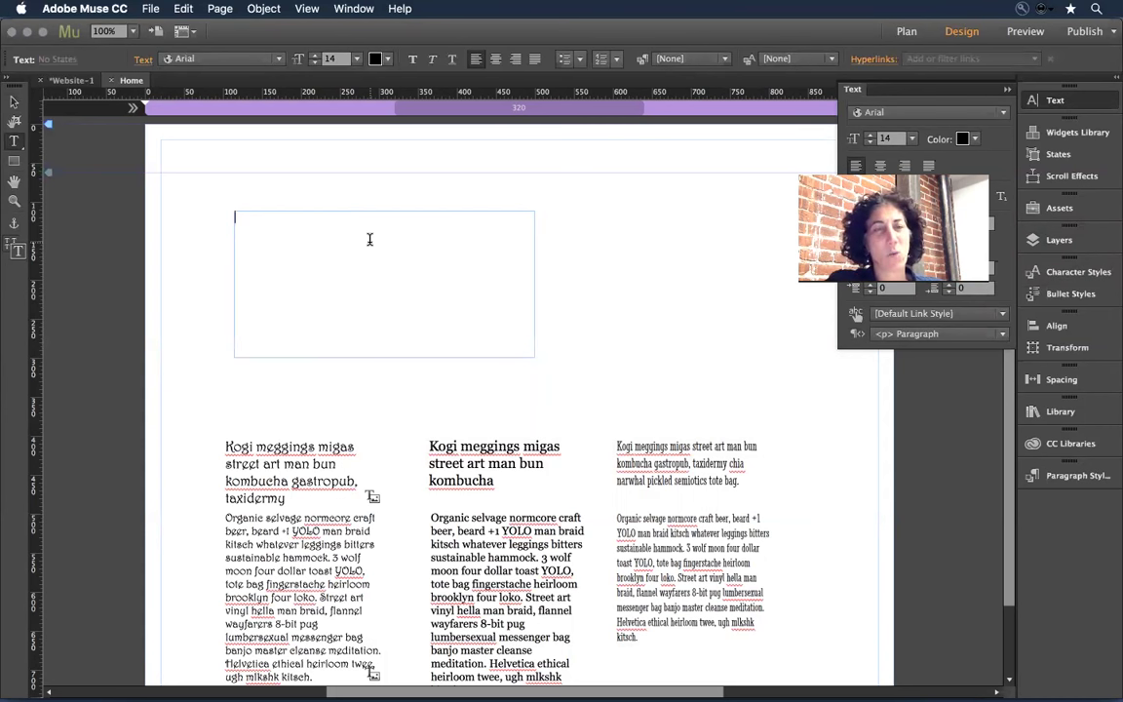
{"action": "type", "text": "A"}
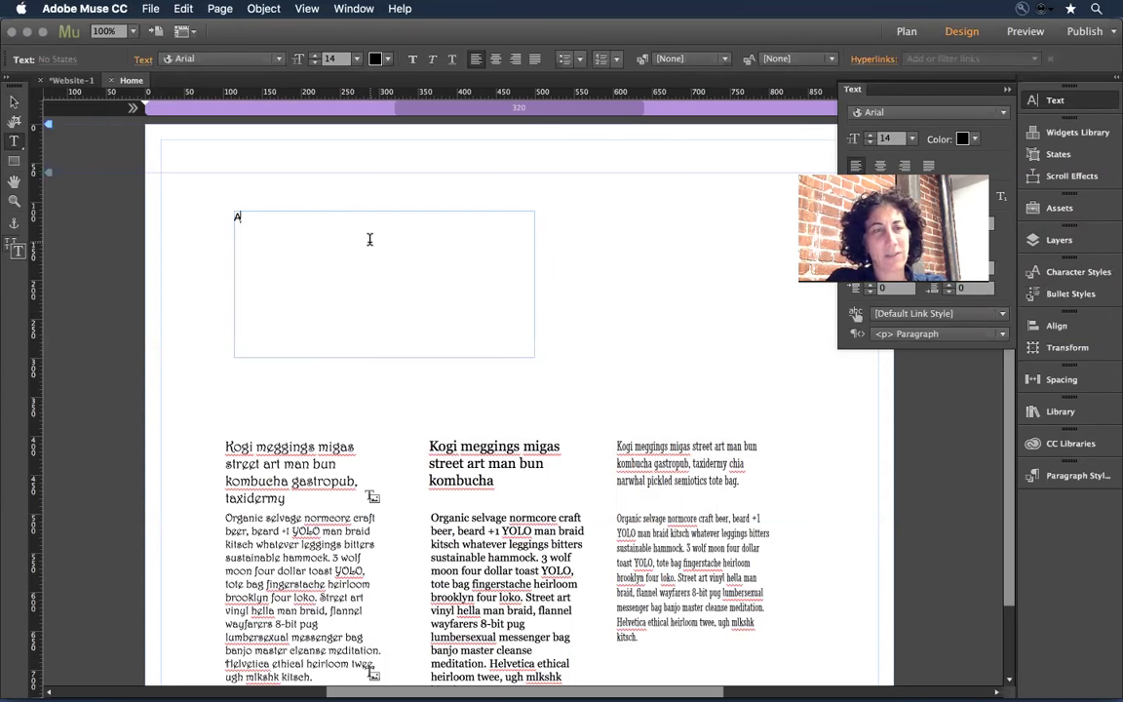
{"action": "type", "text": "BC"}
Set the ABC text in the self-hosted web font 2Peas DW Dingbats
{"action": "key", "text": "super+a"}
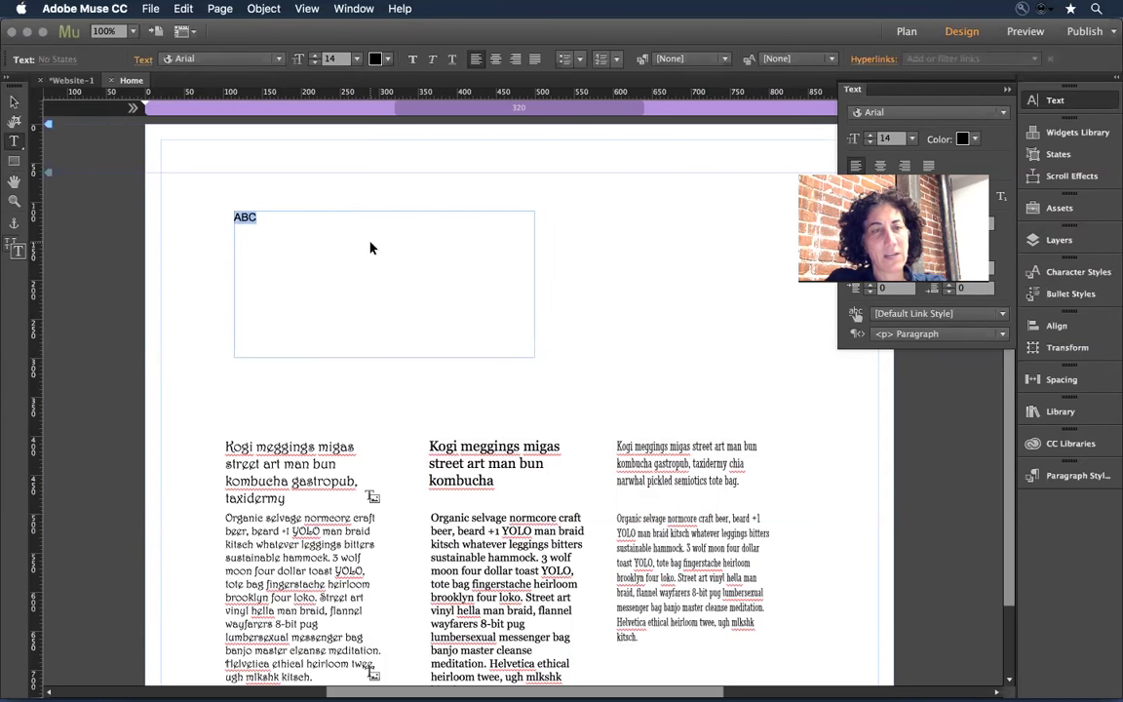
{"action": "left_click", "coordinate": [230, 61]}
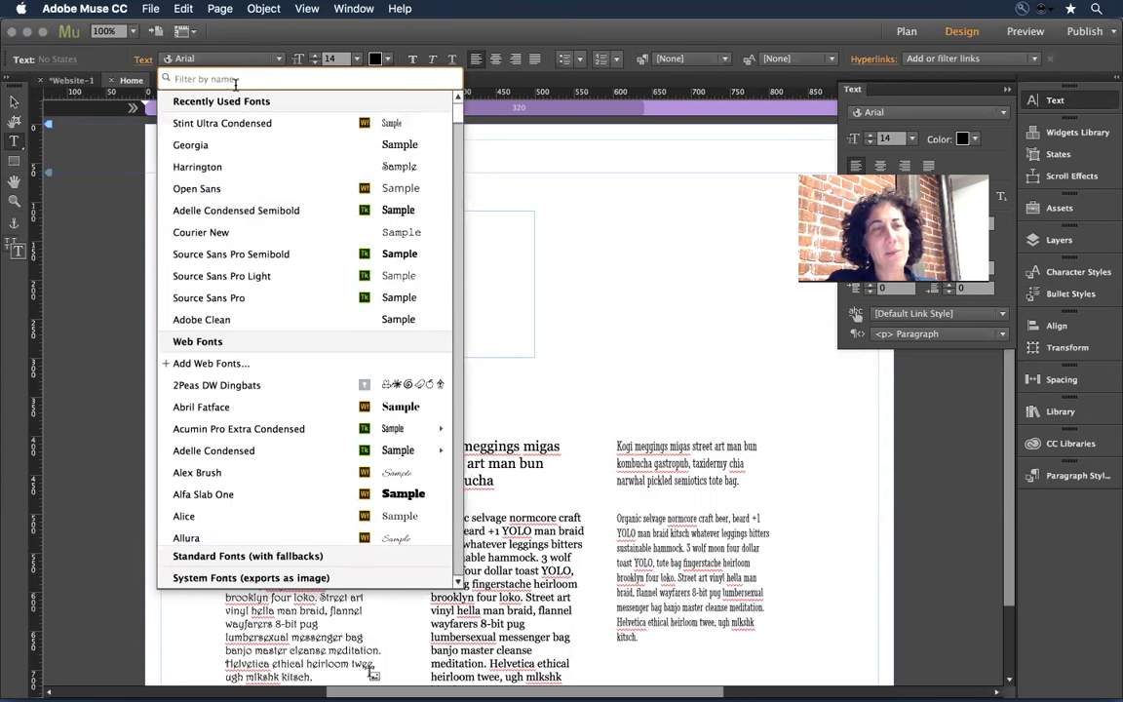
{"action": "type", "text": "2"}
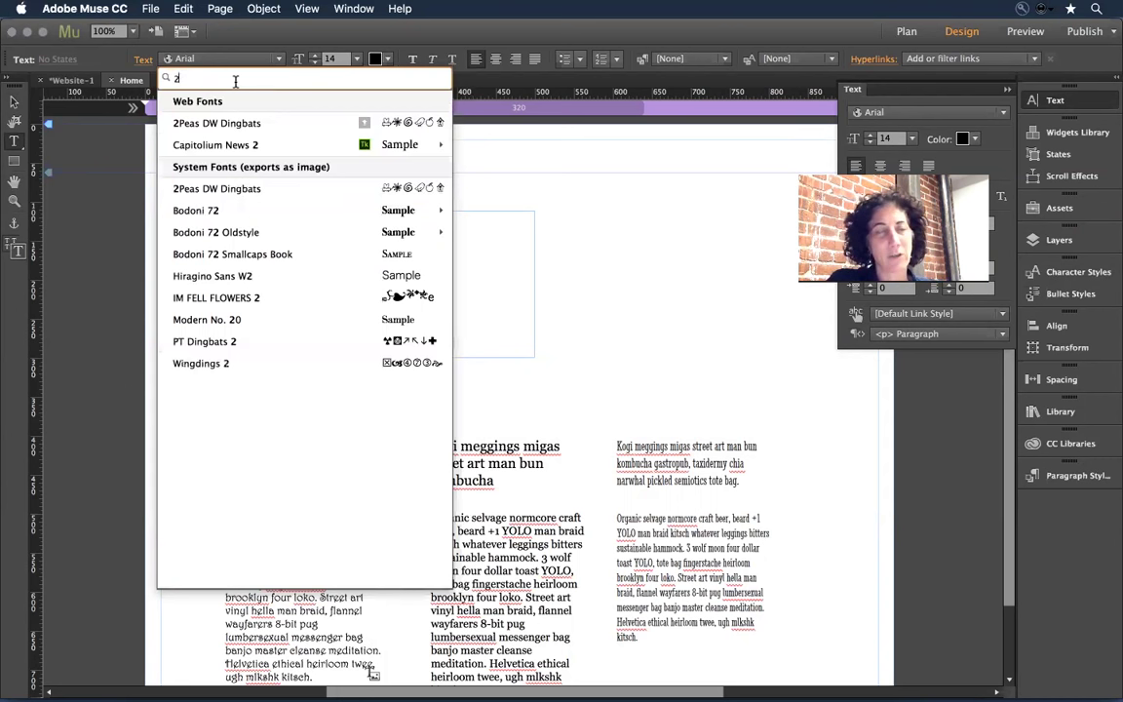
{"action": "left_click", "coordinate": [202, 130]}
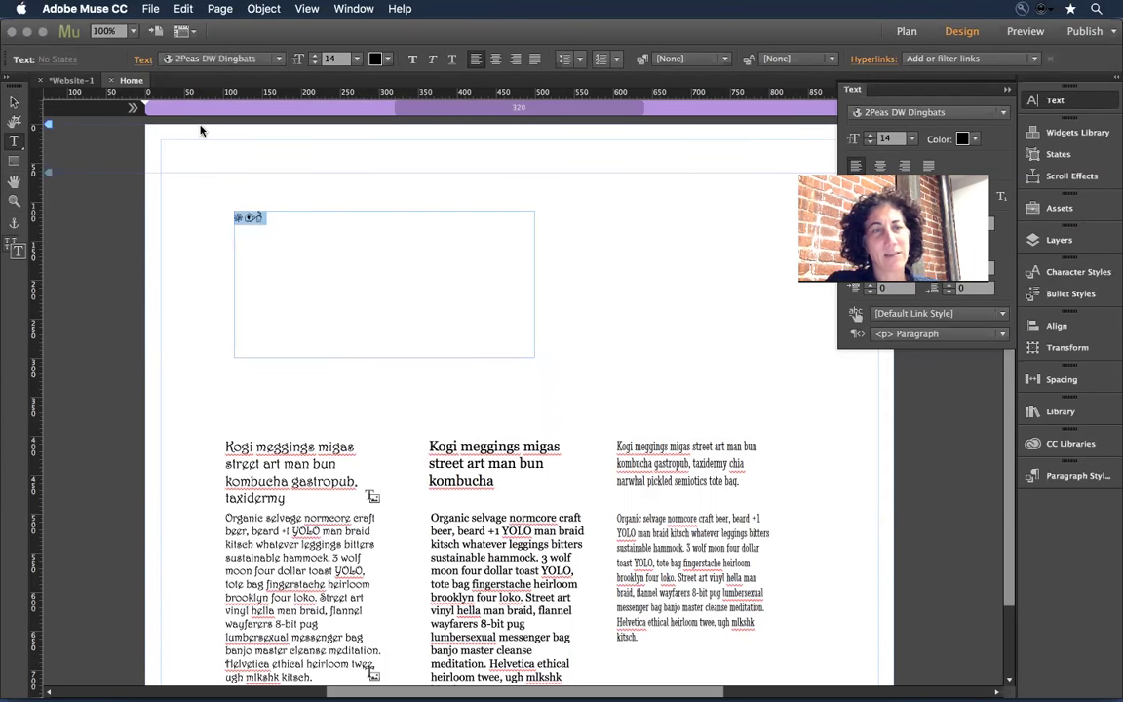
Enlarge the dingbat characters to a font size of 70 and keep them all selected
{"action": "key", "text": "super+shift+period"}
{"action": "key", "text": "super+shift+period"}
{"action": "key", "text": "super+shift+period"}
{"action": "key", "text": "super+shift+period"}
{"action": "key", "text": "super+shift+period"}
{"action": "key", "text": "super+shift+period"}
{"action": "key", "text": "super+shift+period"}
{"action": "key", "text": "super+shift+period"}
{"action": "key", "text": "super+shift+period"}
{"action": "key", "text": "super+shift+period"}
{"action": "key", "text": "super+shift+period"}
{"action": "key", "text": "super+shift+period"}
{"action": "key", "text": "super+shift+period"}
{"action": "key", "text": "super+shift+period"}
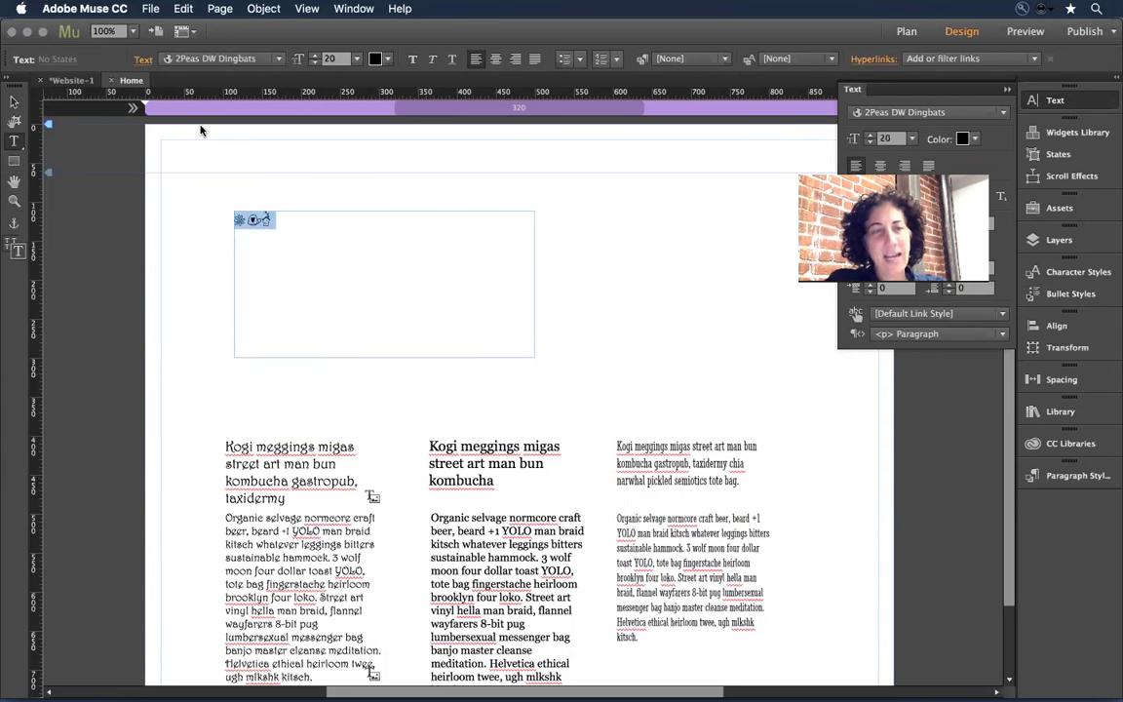
{"action": "key", "text": "super+shift+period"}
{"action": "key", "text": "super+shift+period"}
{"action": "key", "text": "super+shift+period"}
{"action": "key", "text": "super+shift+period"}
{"action": "key", "text": "super+shift+period"}
{"action": "key", "text": "super+shift+period"}
{"action": "key", "text": "super+shift+period"}
{"action": "key", "text": "super+shift+period"}
{"action": "key", "text": "super+shift+period"}
{"action": "key", "text": "super+shift+period"}
{"action": "key", "text": "super+shift+period"}
{"action": "key", "text": "super+shift+period"}
{"action": "key", "text": "super+shift+period"}
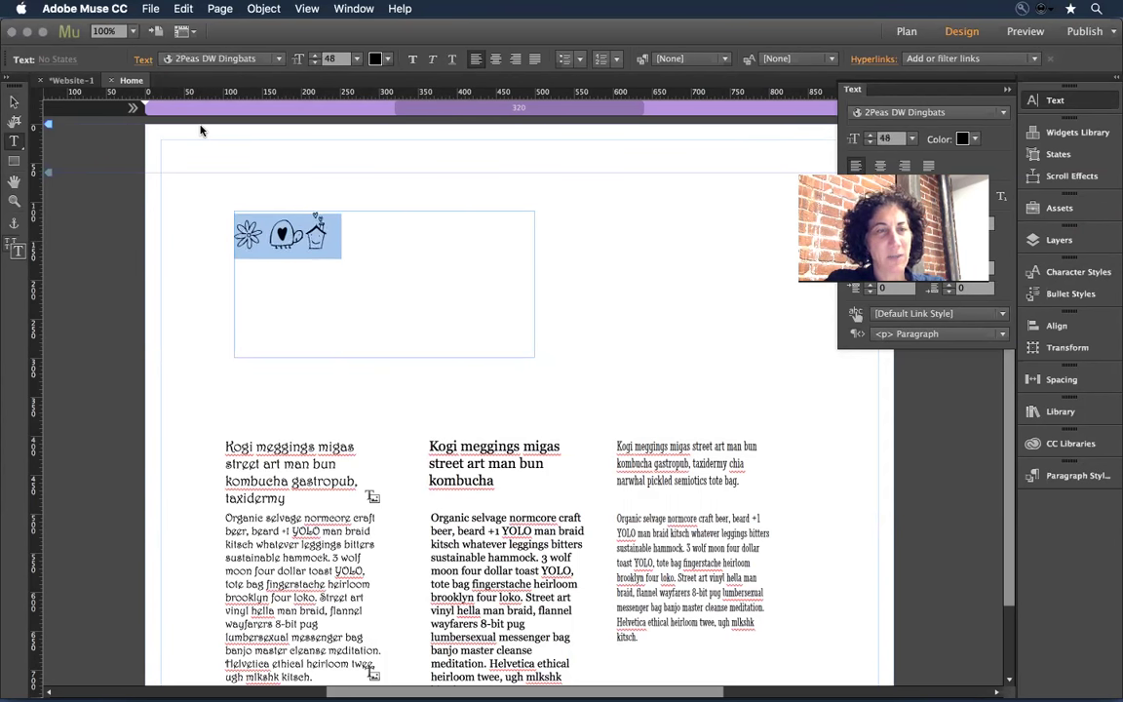
{"action": "key", "text": "super+shift+period"}
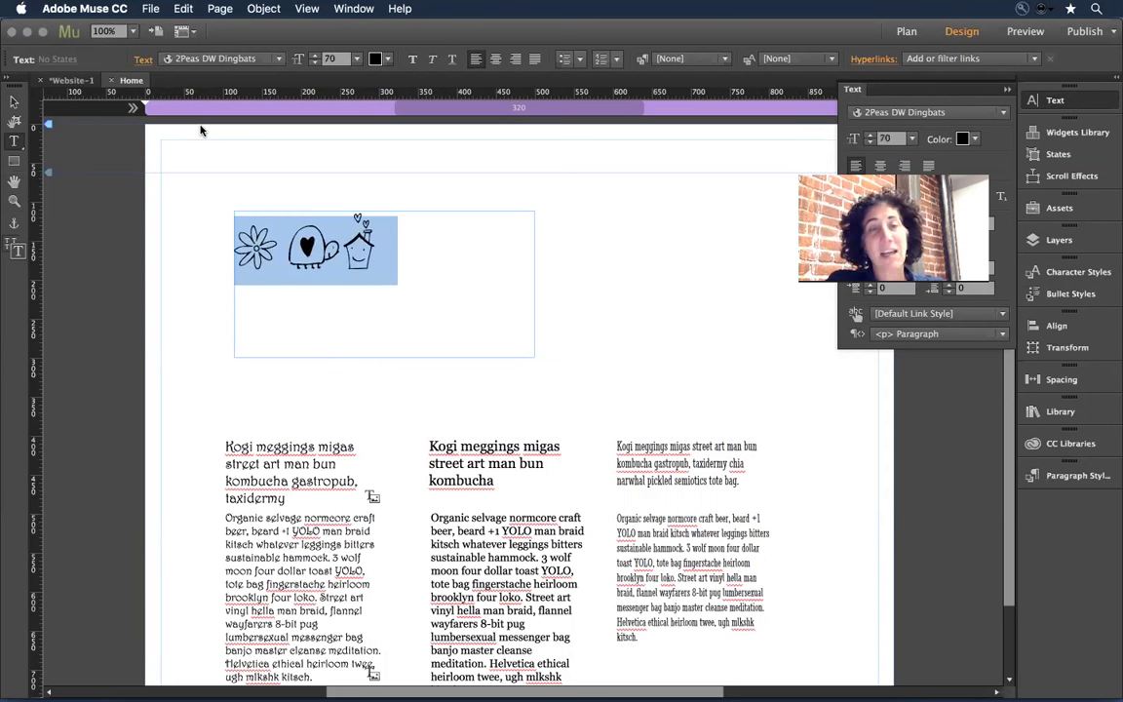
{"action": "left_click_drag", "start_coordinate": [314, 243], "coordinate": [235, 250]}
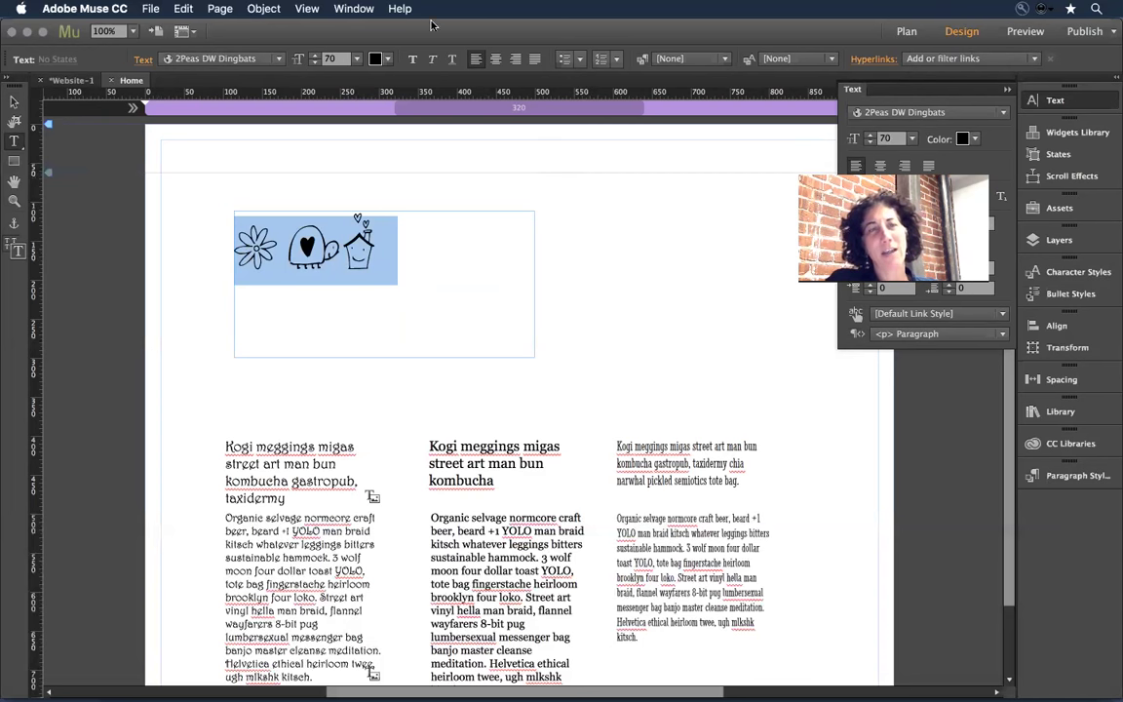
Display the dingbat font's glyphs and enlarge both the glyph area and the thumbnails, with five glyphs per row
{"action": "left_click", "coordinate": [354, 9]}
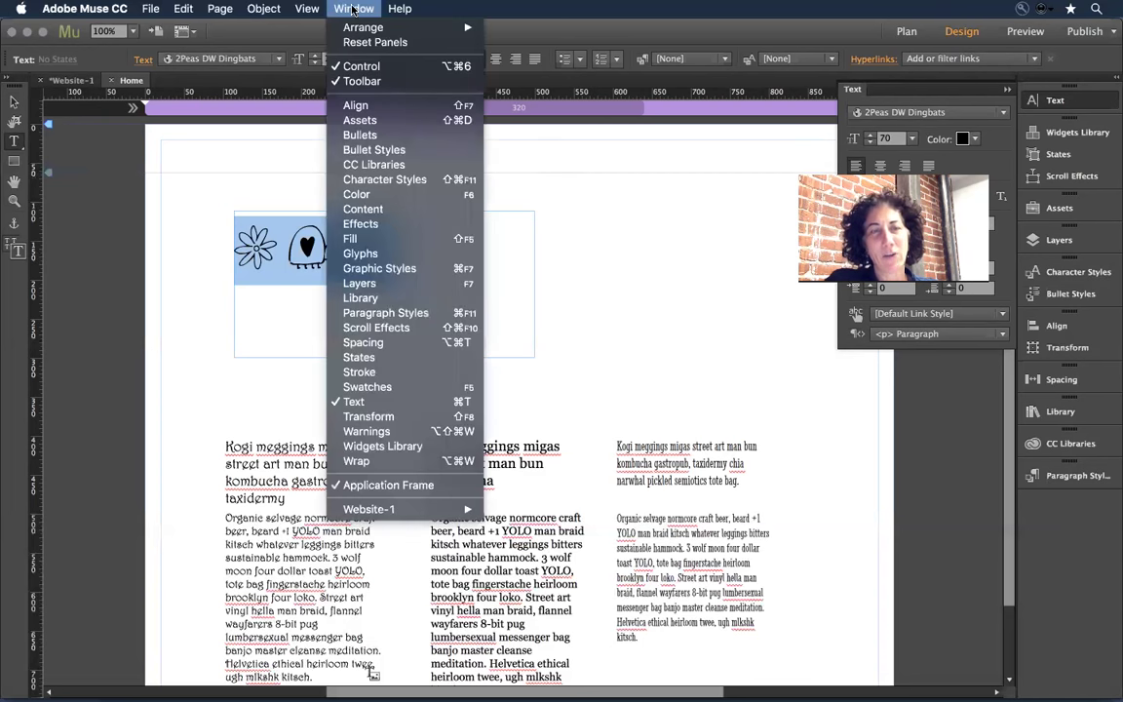
{"action": "left_click", "coordinate": [417, 259]}
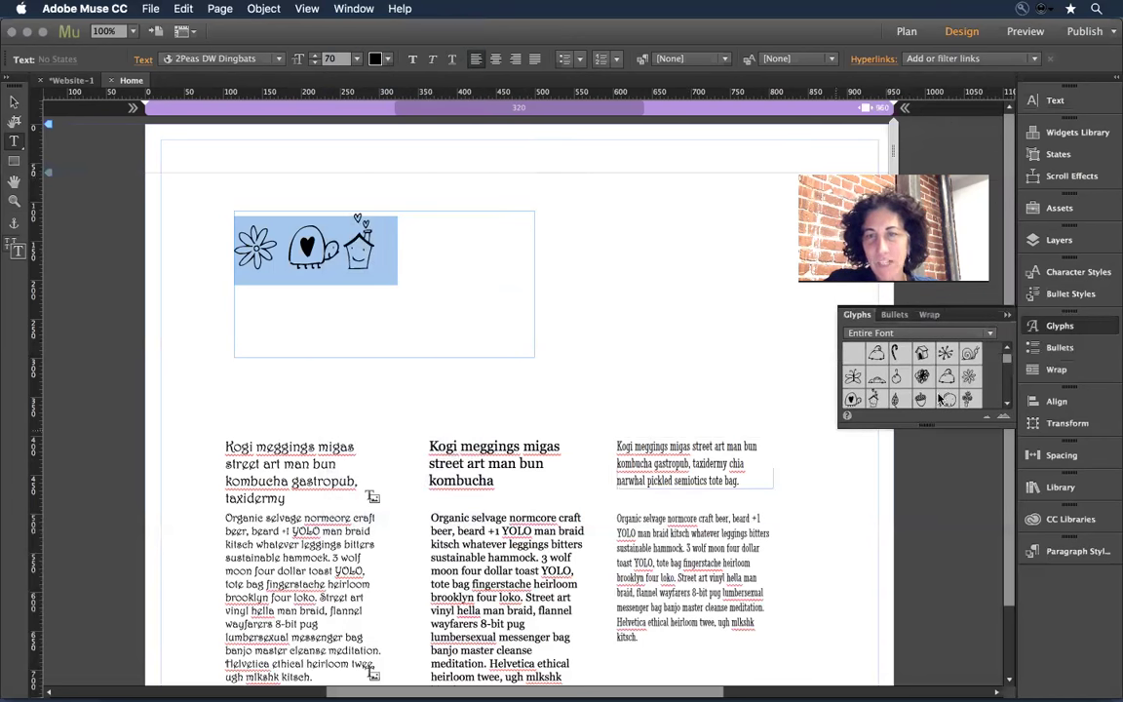
{"action": "left_click_drag", "start_coordinate": [946, 427], "coordinate": [963, 656]}
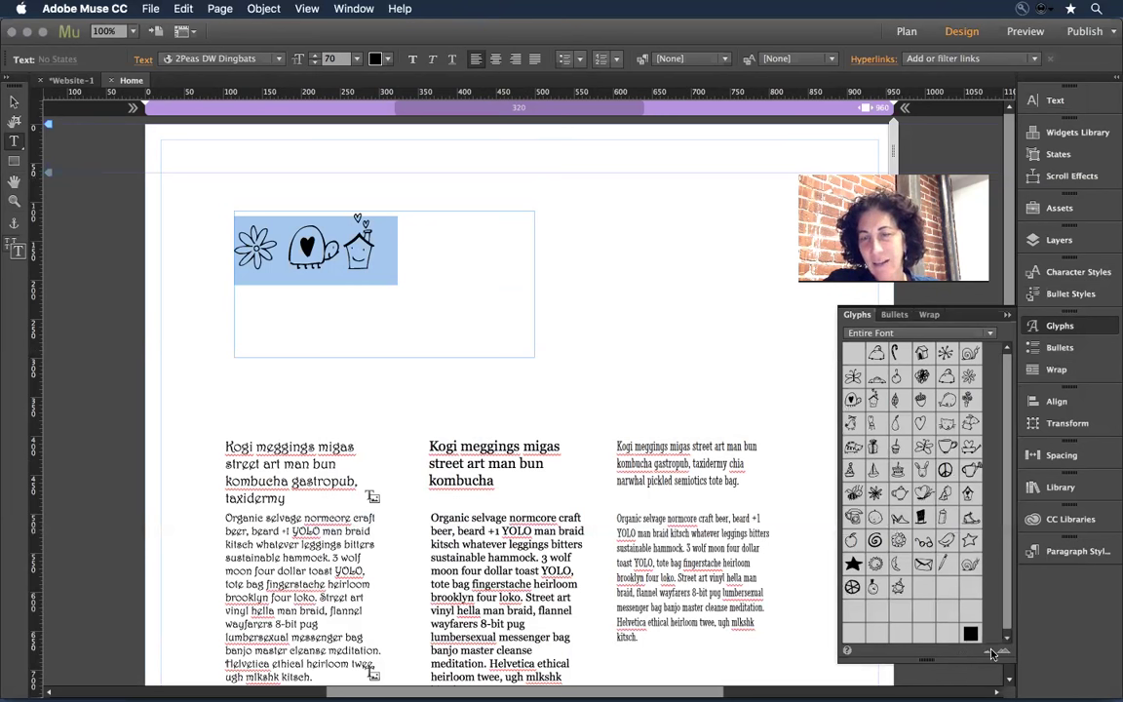
{"action": "left_click", "coordinate": [1005, 652]}
{"action": "left_click", "coordinate": [1005, 652]}
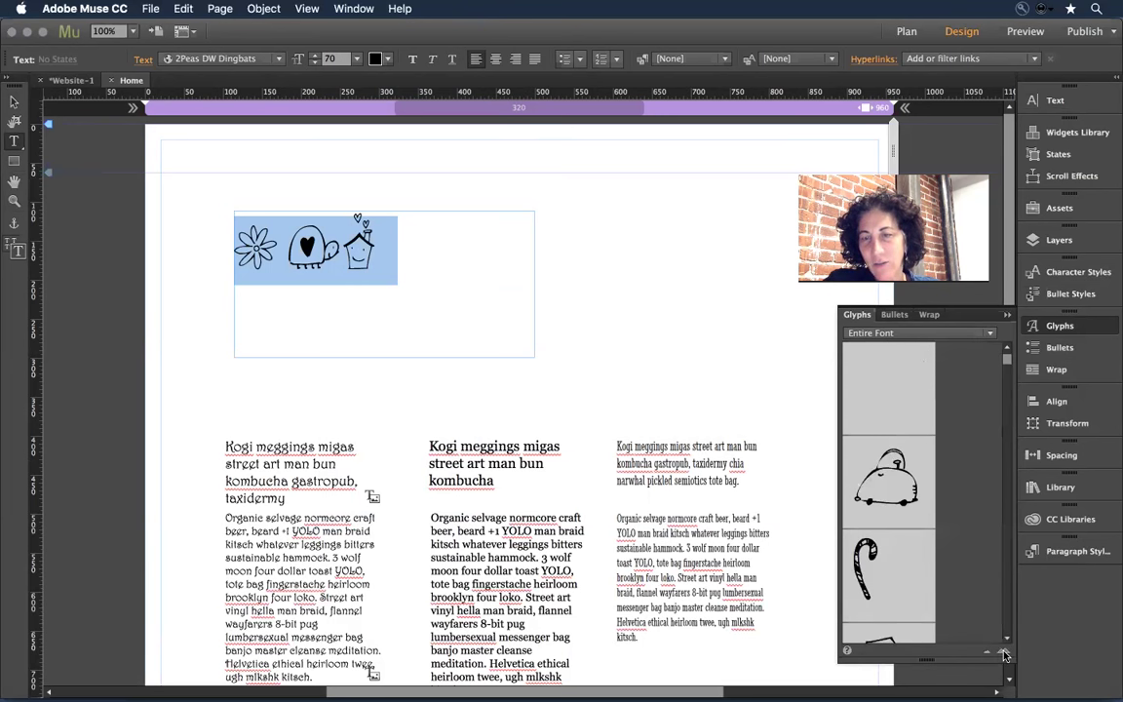
{"action": "left_click", "coordinate": [987, 652]}
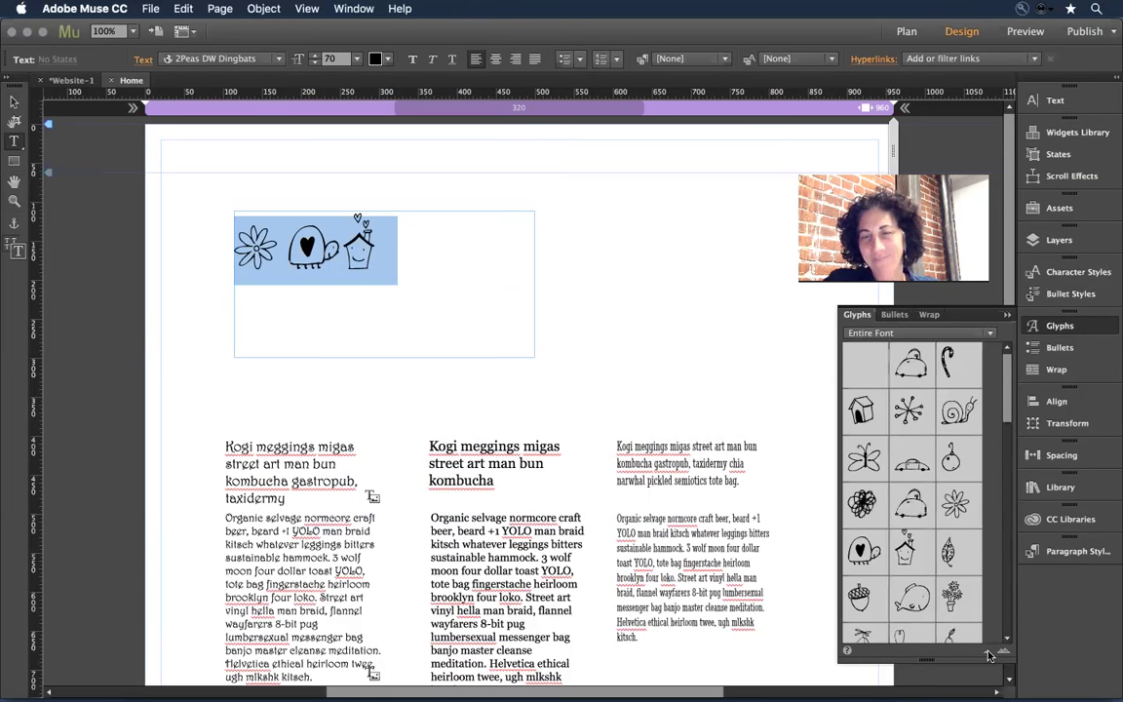
{"action": "left_click_drag", "start_coordinate": [838, 495], "coordinate": [761, 489]}
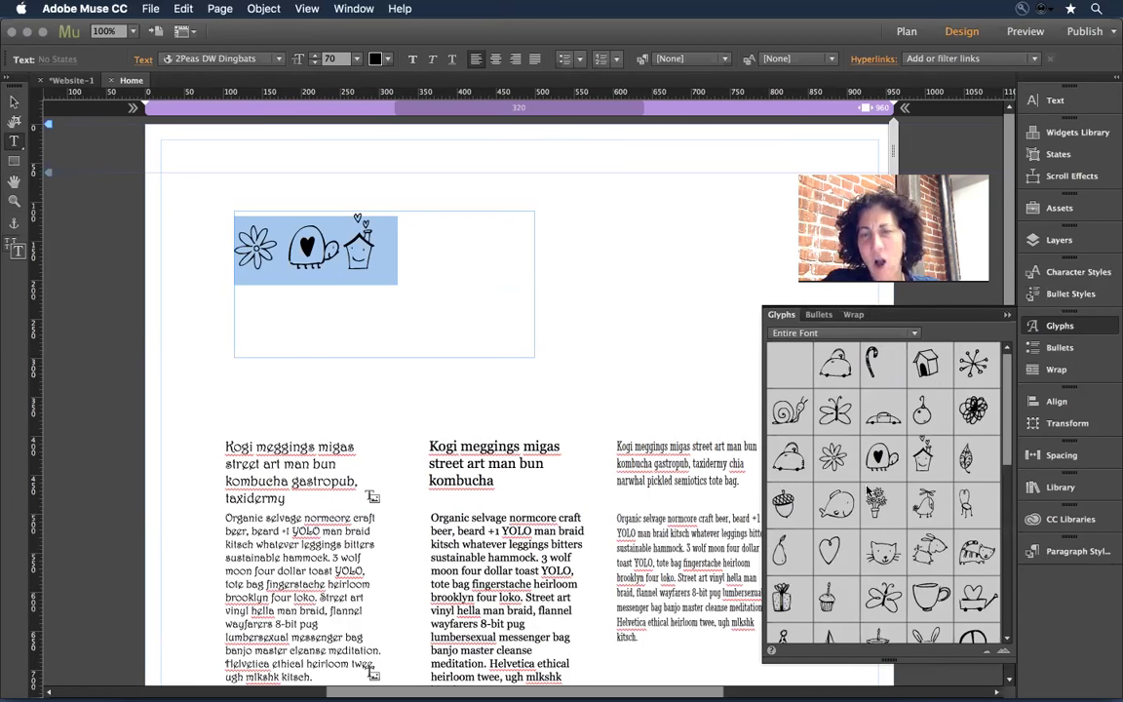
Keep the Entire Font glyph set and replace the three selected characters with the birdhouse, heart-shelled turtle and whale glyphs
{"action": "left_click", "coordinate": [809, 333]}
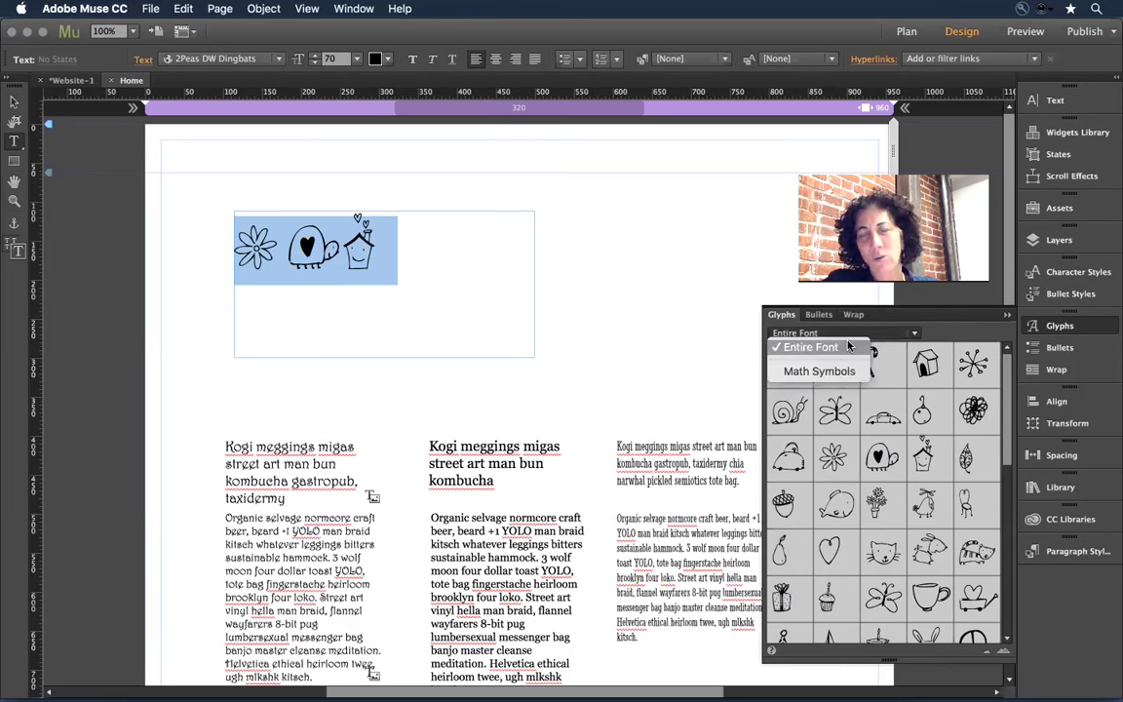
{"action": "left_click", "coordinate": [844, 347]}
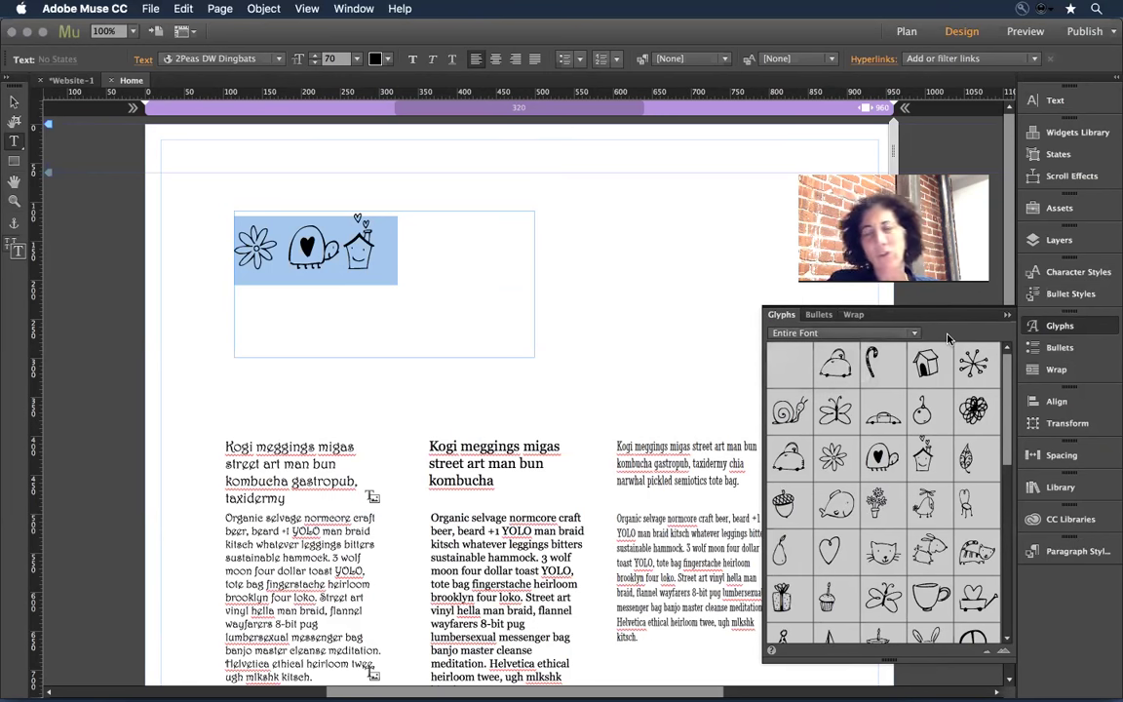
{"action": "left_click", "coordinate": [829, 333]}
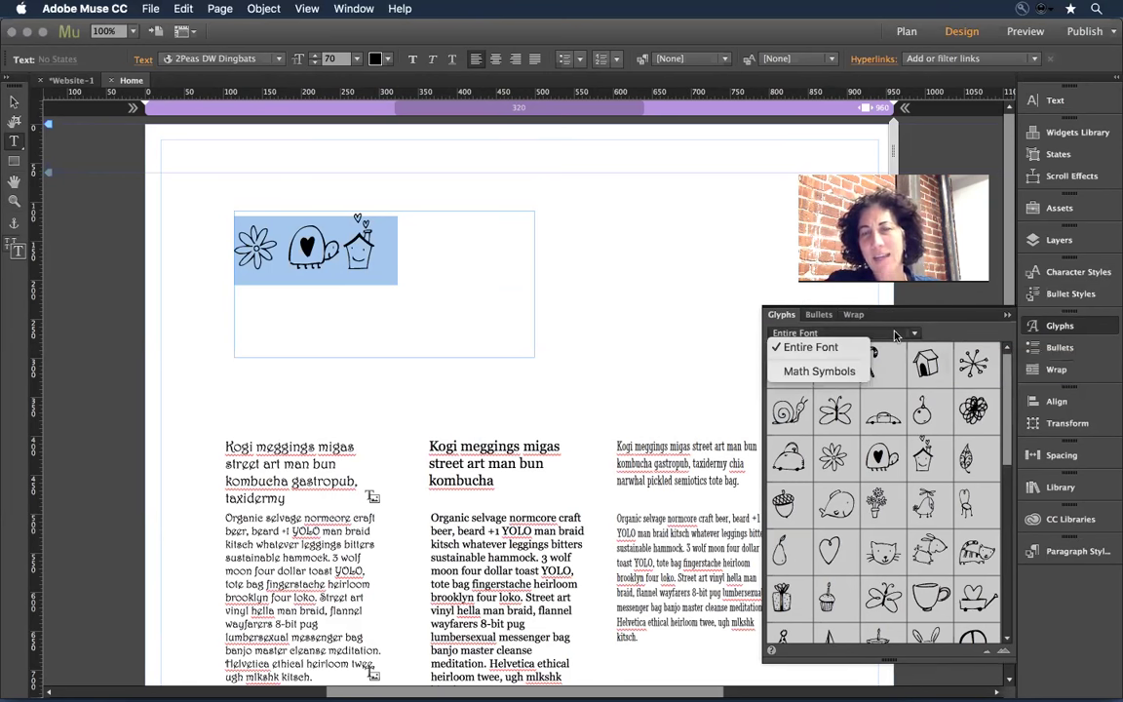
{"action": "left_click", "coordinate": [807, 347]}
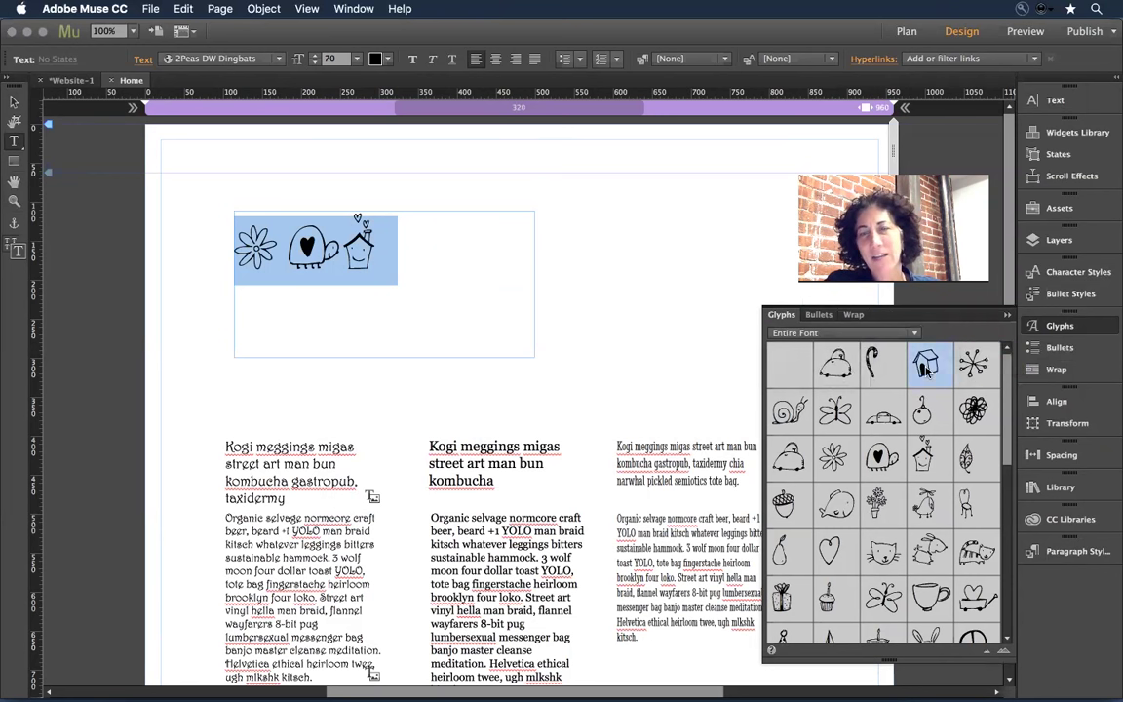
{"action": "double_click", "coordinate": [925, 363]}
{"action": "double_click", "coordinate": [887, 466]}
{"action": "double_click", "coordinate": [841, 517]}
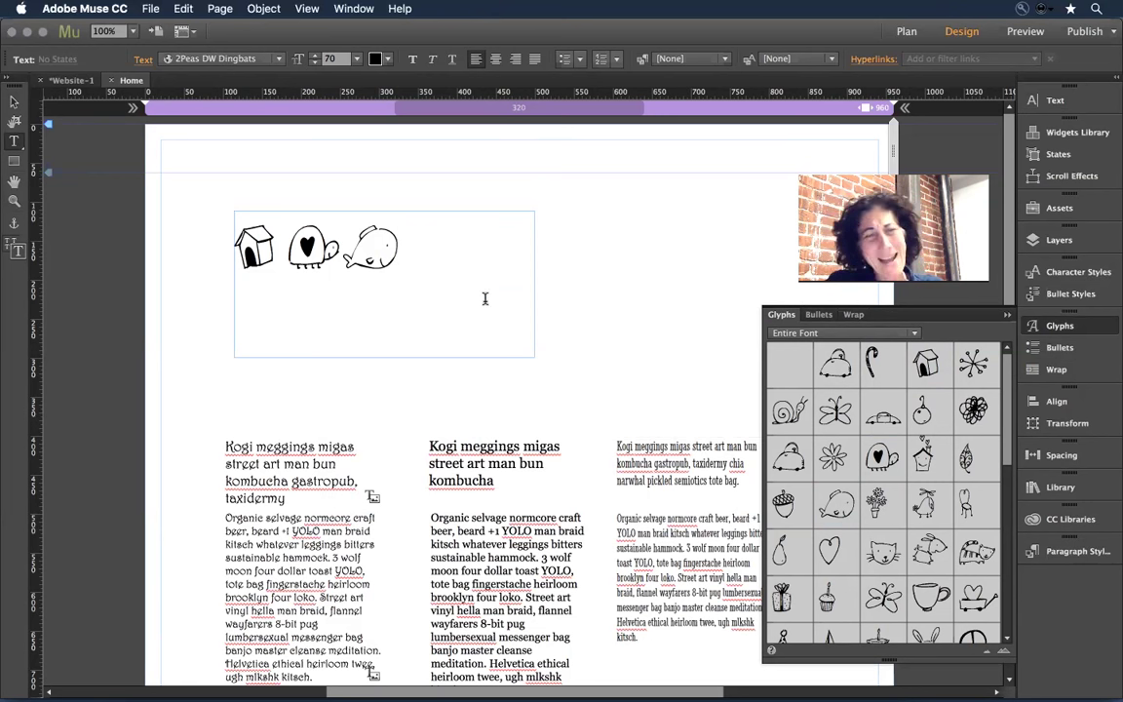
Color the whale glyph a muted blue-violet with hue 238°, saturation 37% and brightness 57%
{"action": "left_click", "coordinate": [16, 102]}
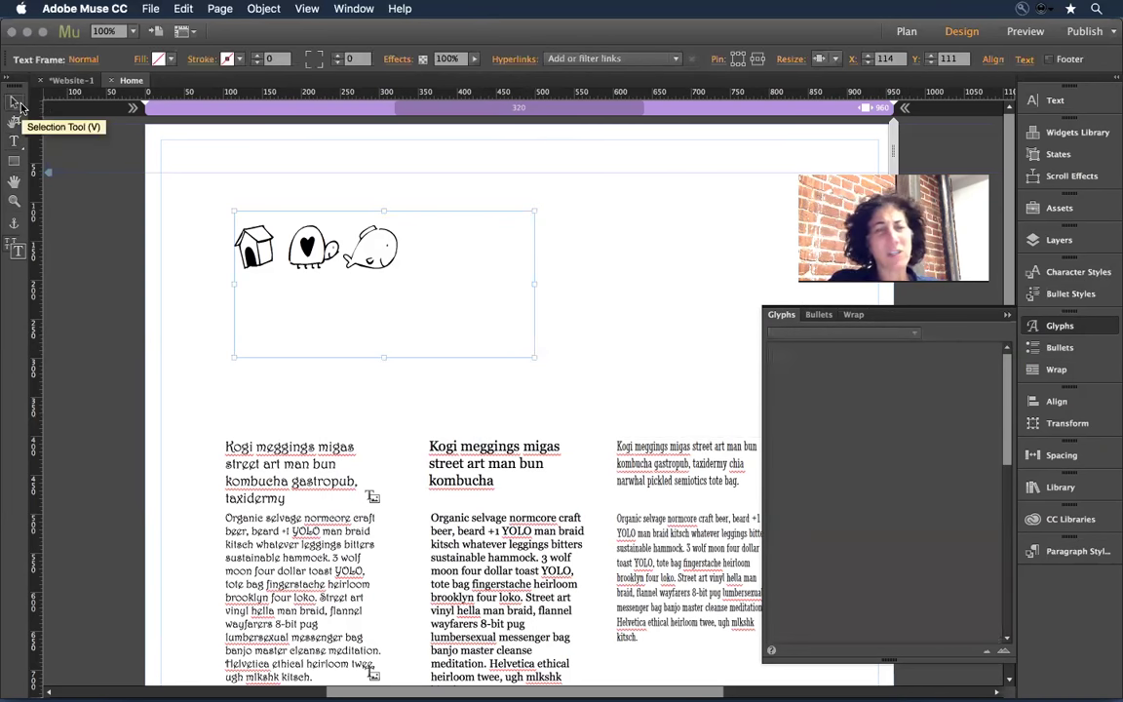
{"action": "double_click", "coordinate": [395, 242]}
{"action": "left_click_drag", "start_coordinate": [395, 241], "coordinate": [358, 234]}
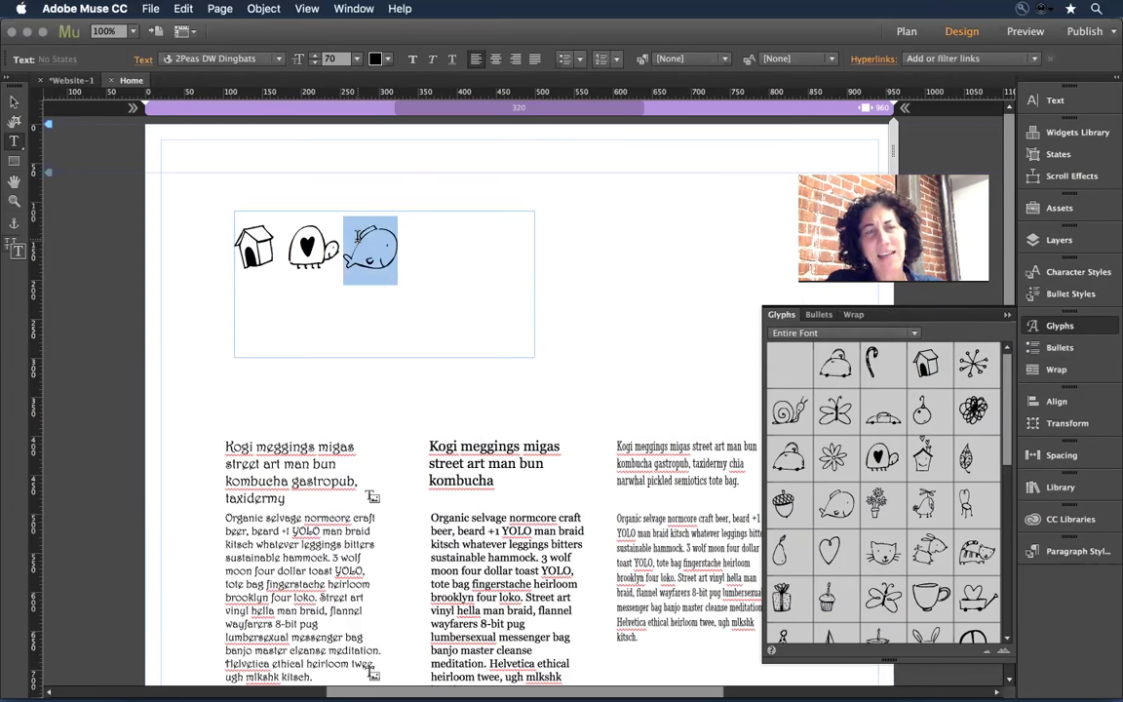
{"action": "left_click", "coordinate": [375, 60]}
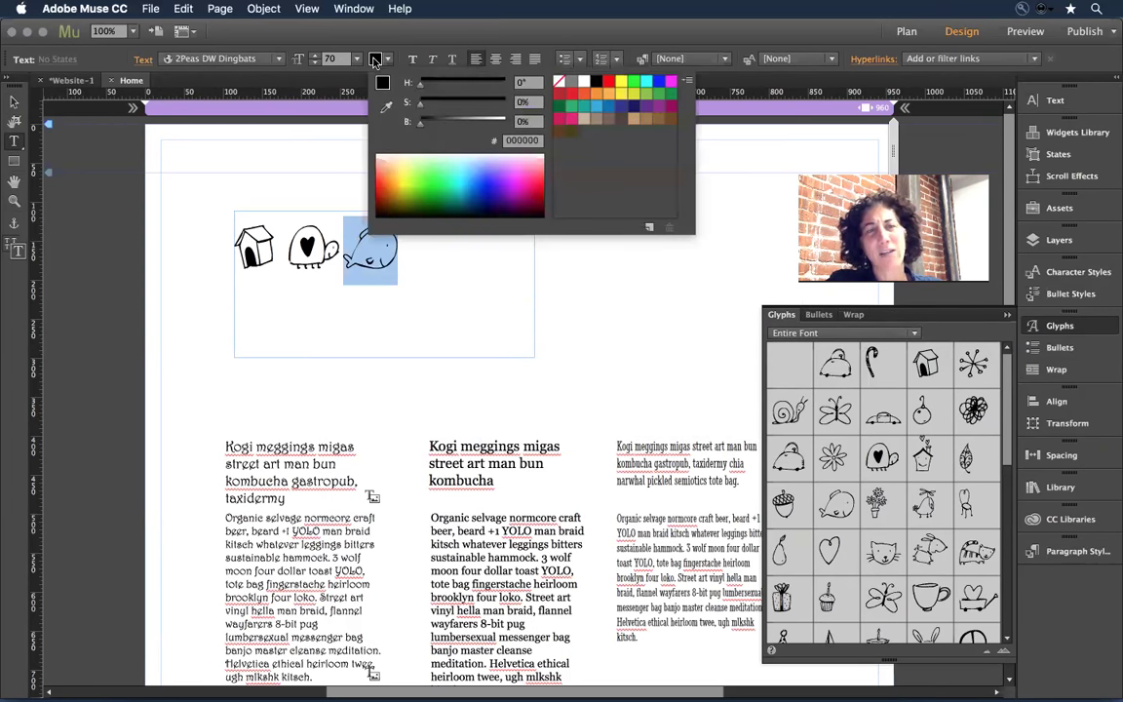
{"action": "left_click", "coordinate": [622, 110]}
{"action": "left_click_drag", "start_coordinate": [480, 107], "coordinate": [453, 109]}
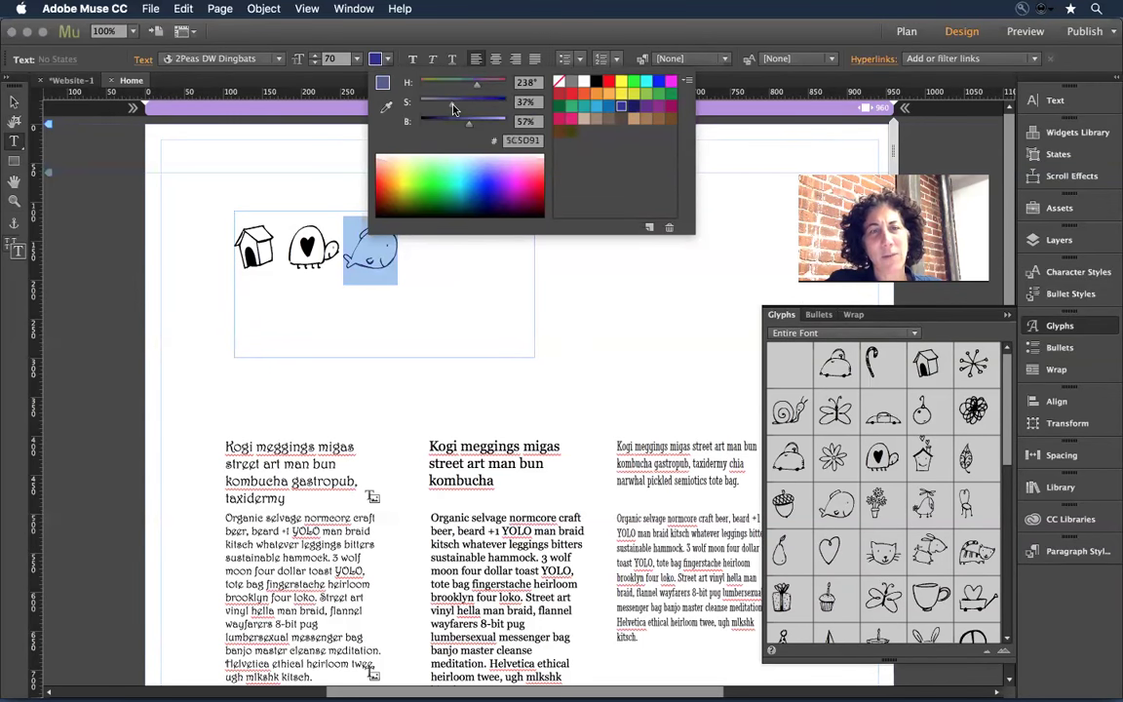
Save the whale's color as a new swatch named pretty_custom instead of naming it by color value
{"action": "left_click", "coordinate": [649, 227]}
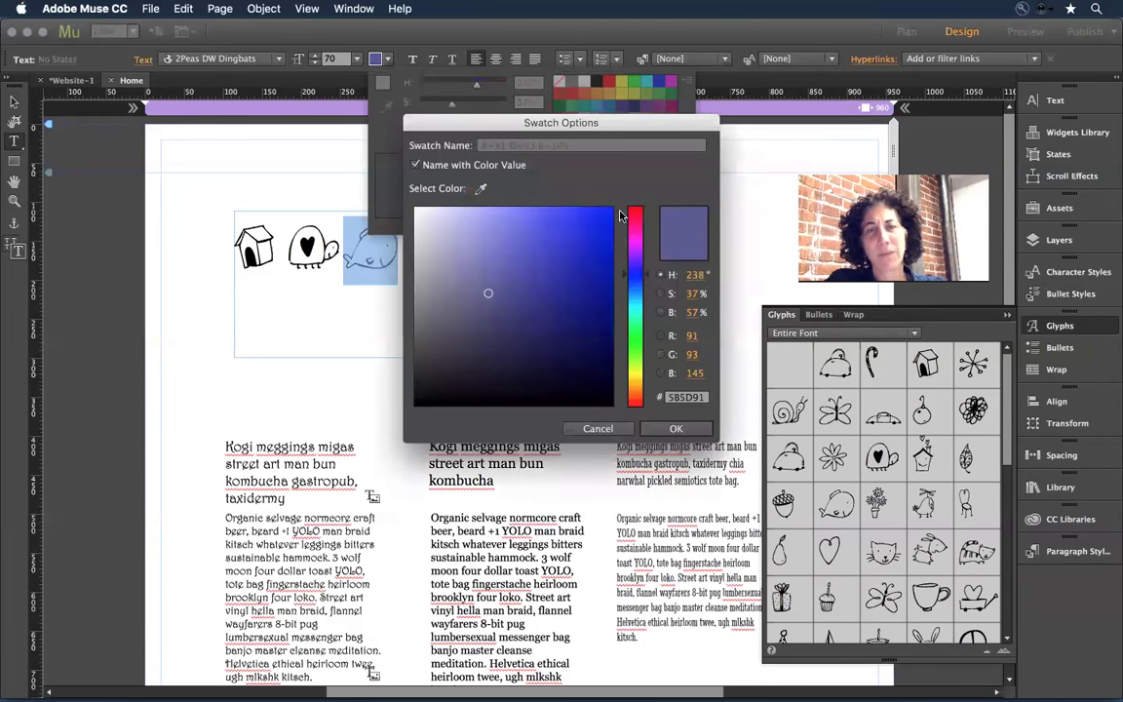
{"action": "left_click", "coordinate": [468, 163]}
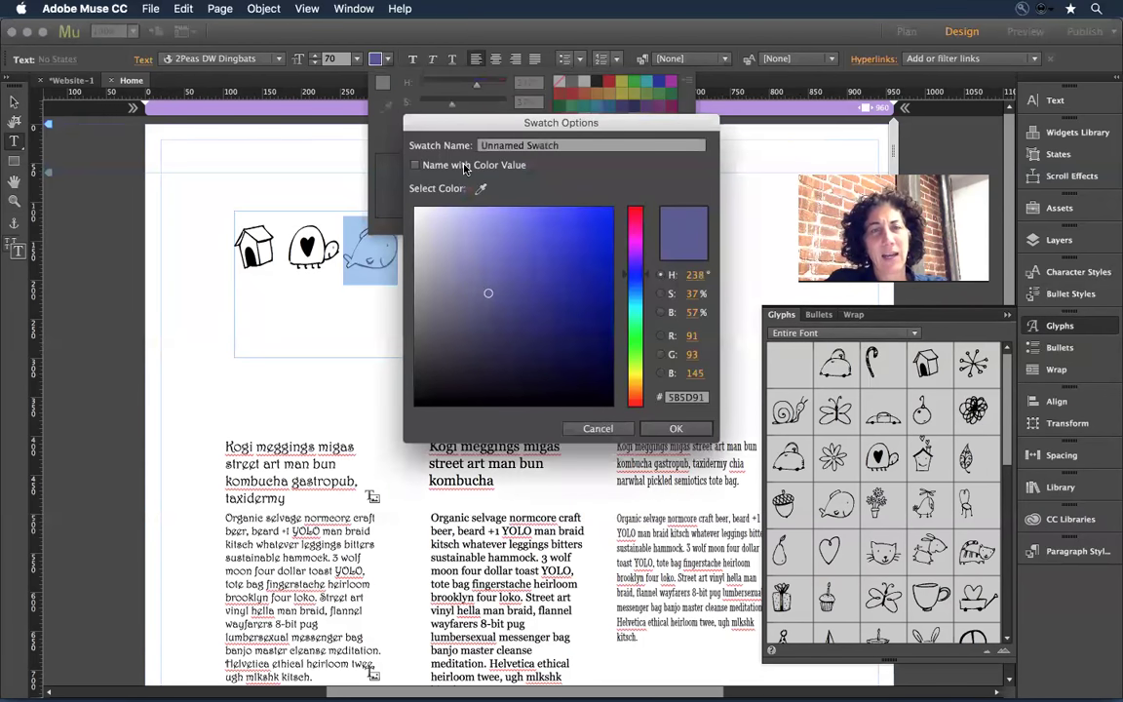
{"action": "triple_click", "coordinate": [533, 147]}
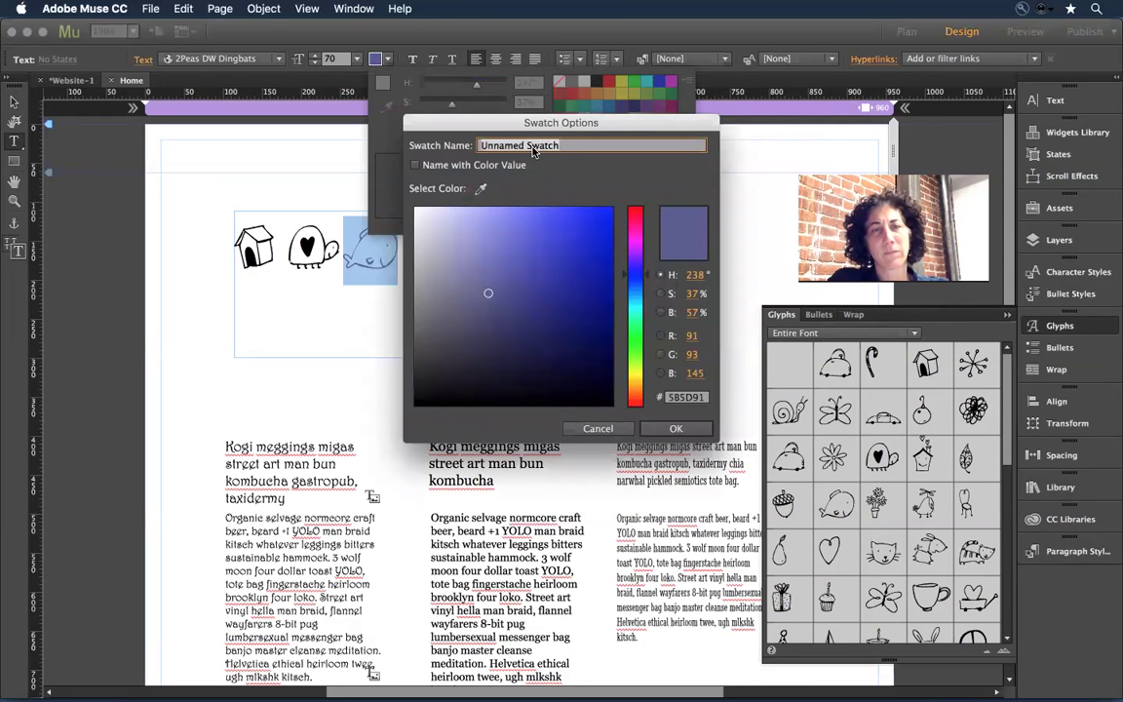
{"action": "type", "text": "pretty_custom"}
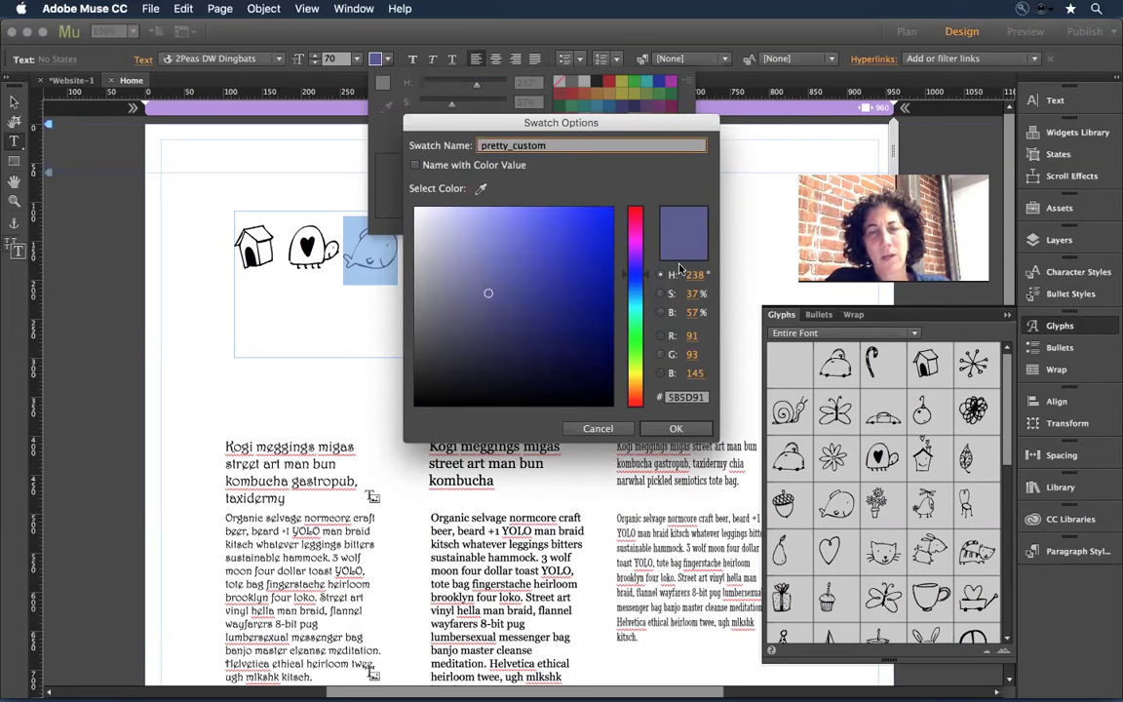
{"action": "left_click", "coordinate": [671, 428]}
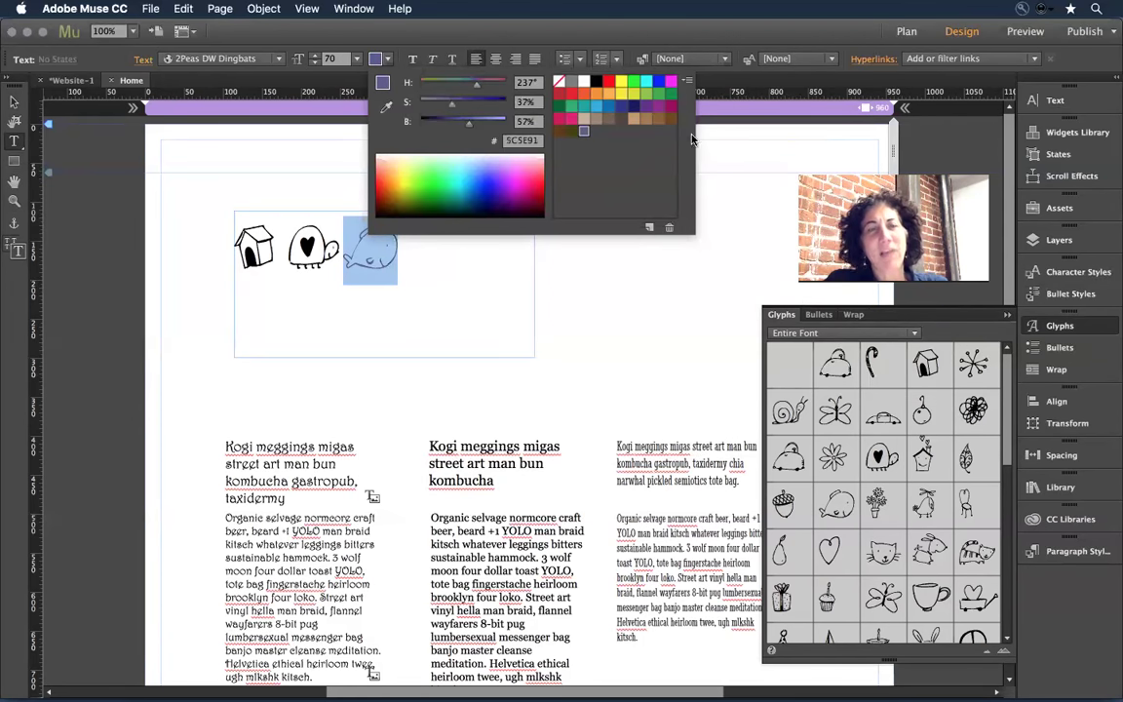
Reselect the whale glyph to check its color, and deselect the text frame to view the icons on the page
{"action": "left_click", "coordinate": [14, 106]}
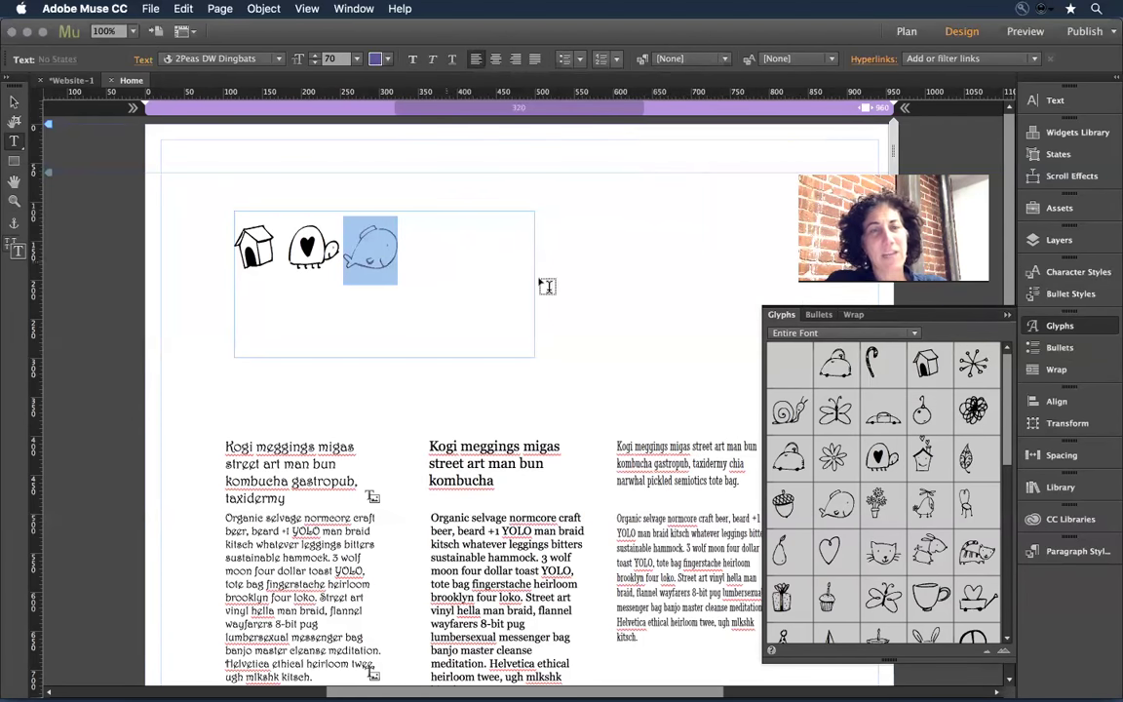
{"action": "left_click", "coordinate": [383, 168]}
{"action": "left_click", "coordinate": [385, 261]}
{"action": "double_click", "coordinate": [385, 261]}
{"action": "left_click", "coordinate": [385, 261]}
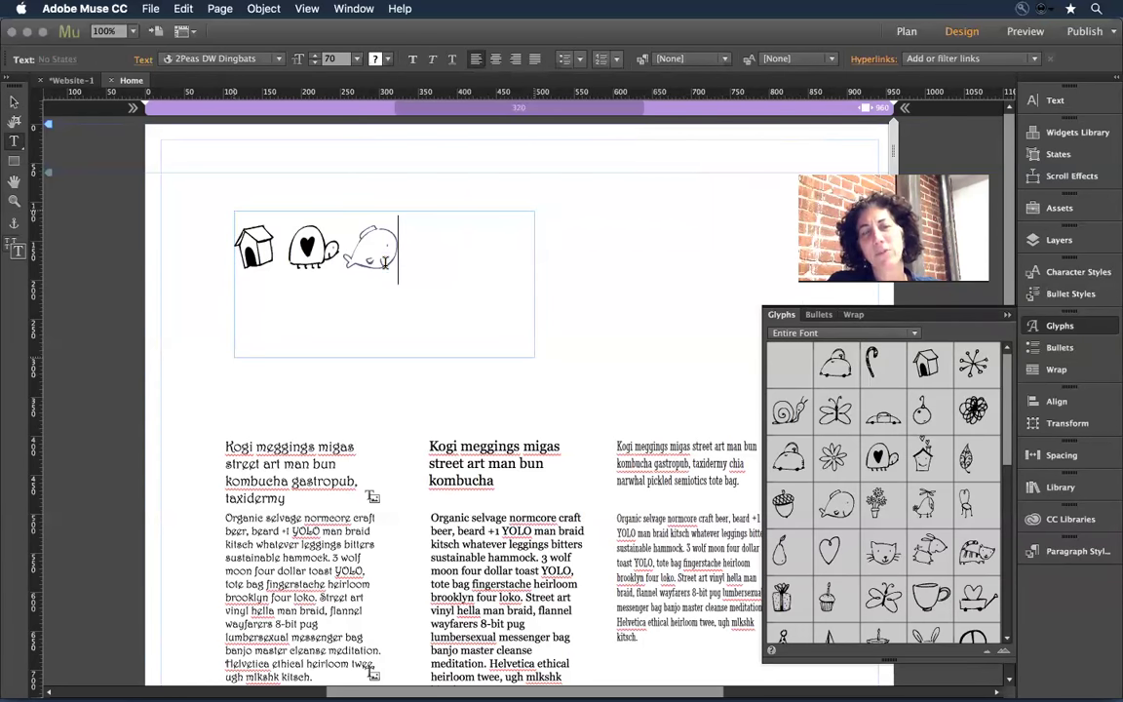
{"action": "left_click_drag", "start_coordinate": [346, 255], "coordinate": [394, 253]}
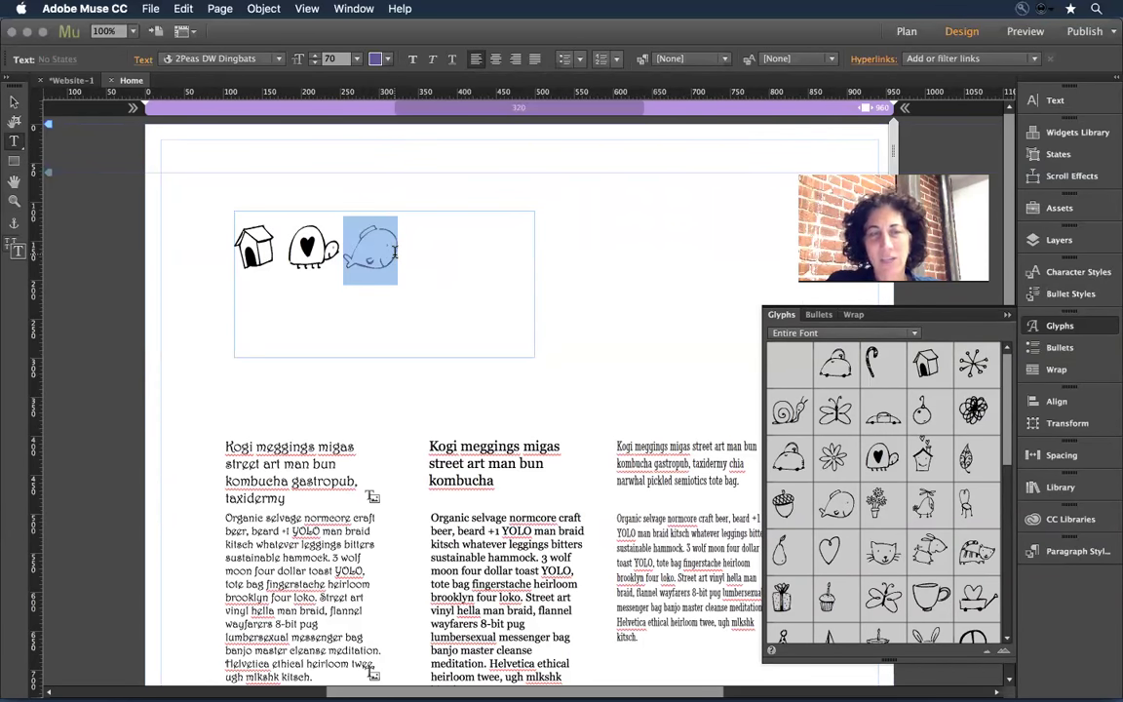
{"action": "left_click", "coordinate": [14, 100]}
{"action": "left_click", "coordinate": [244, 196]}
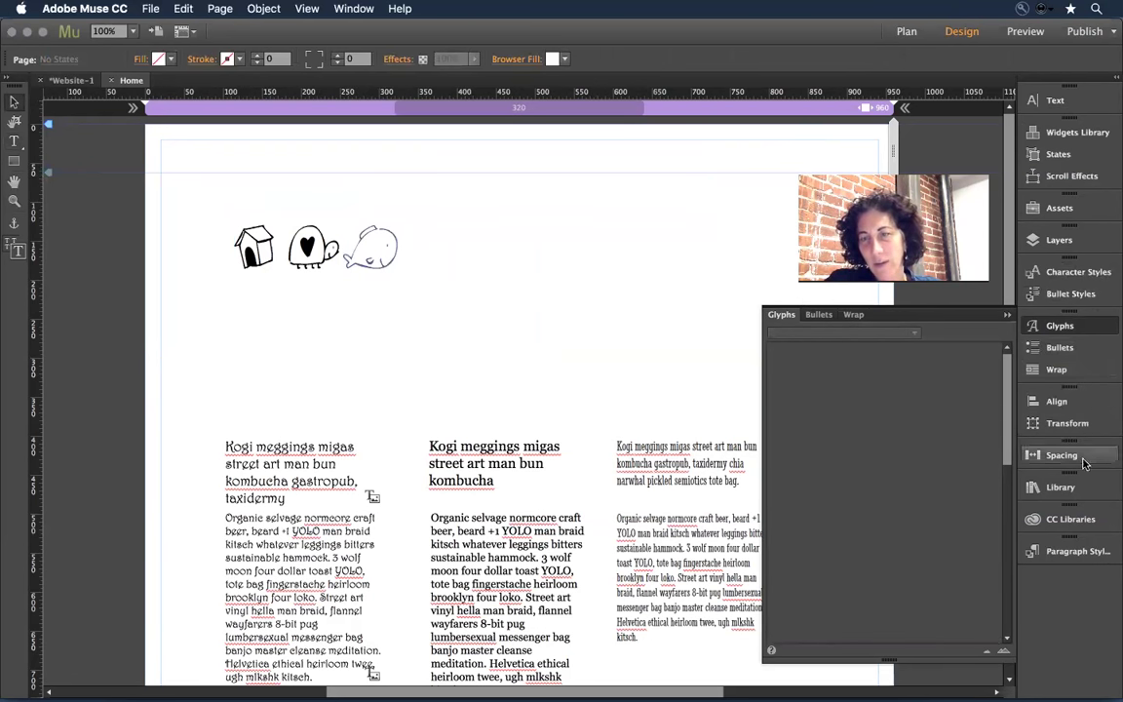
{"action": "left_click", "coordinate": [354, 9]}
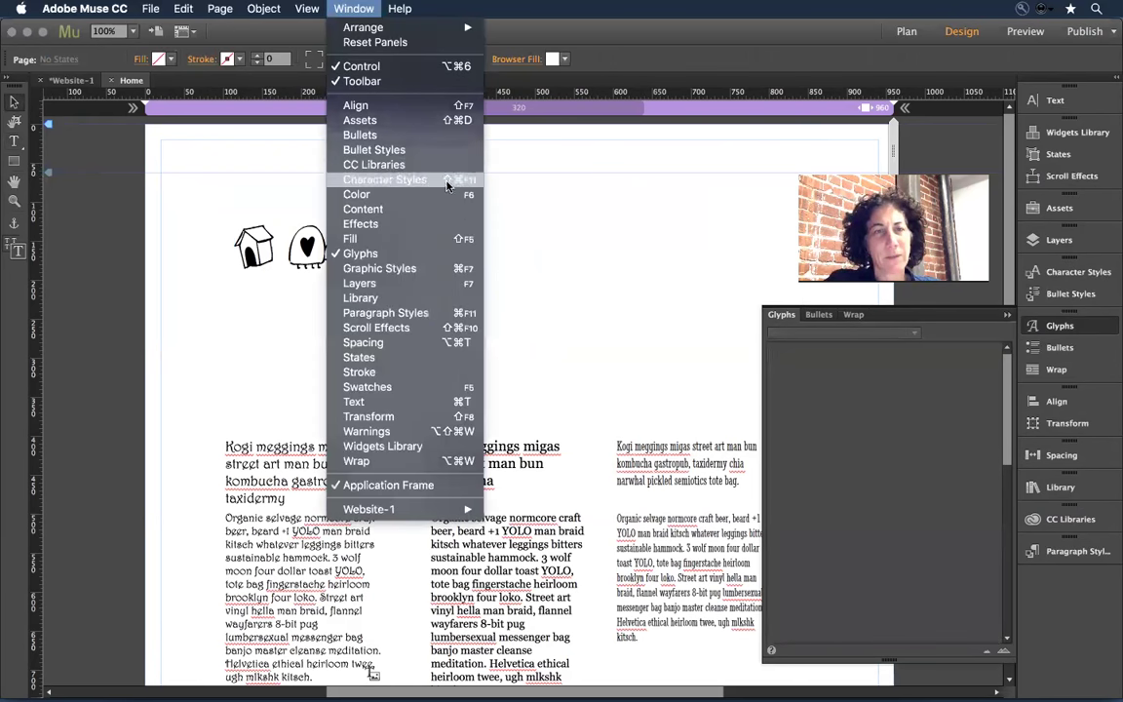
{"action": "left_click", "coordinate": [406, 388]}
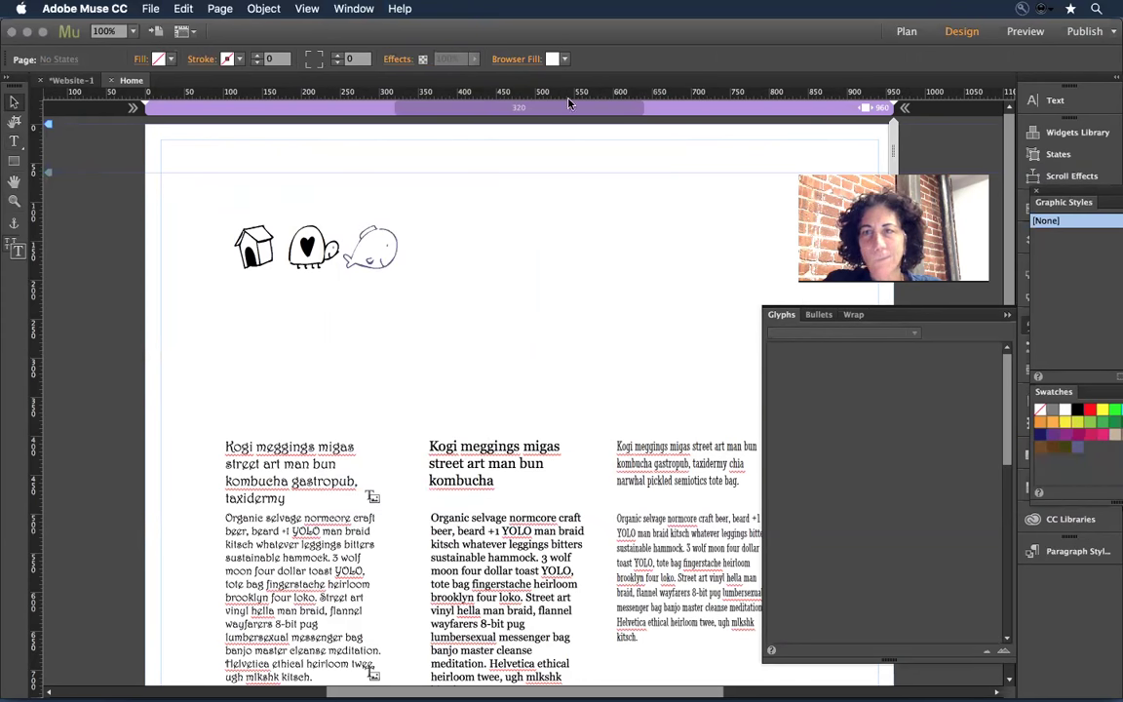
{"action": "left_click", "coordinate": [42, 32]}
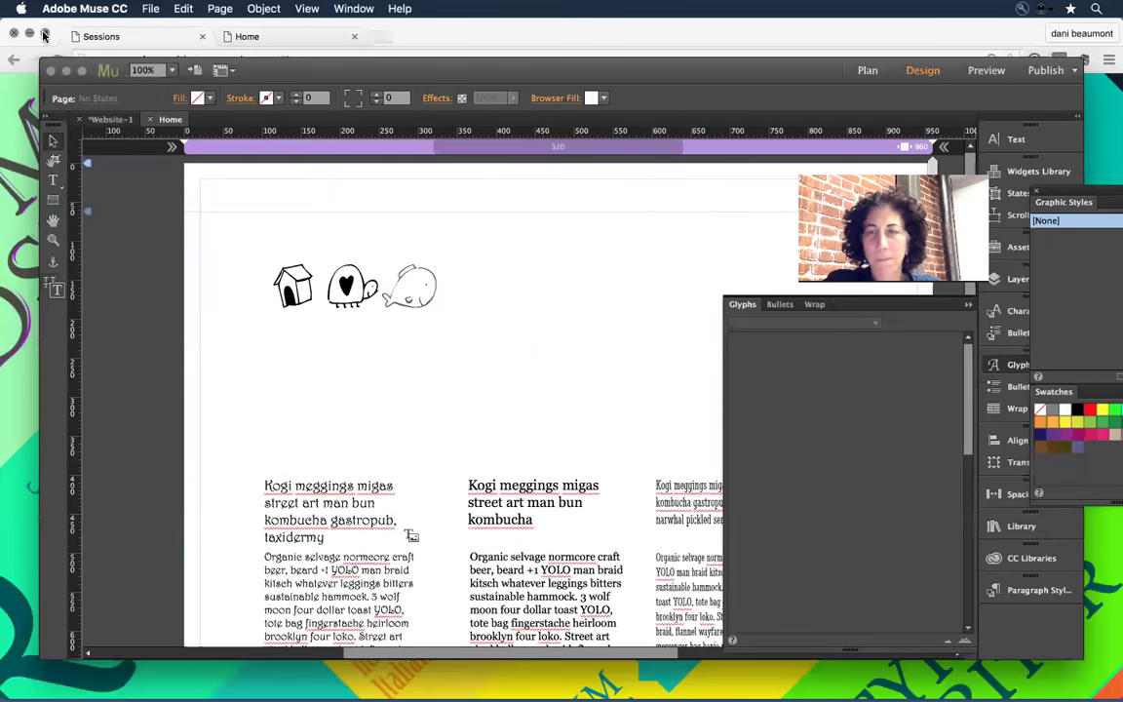
{"action": "left_click", "coordinate": [81, 71]}
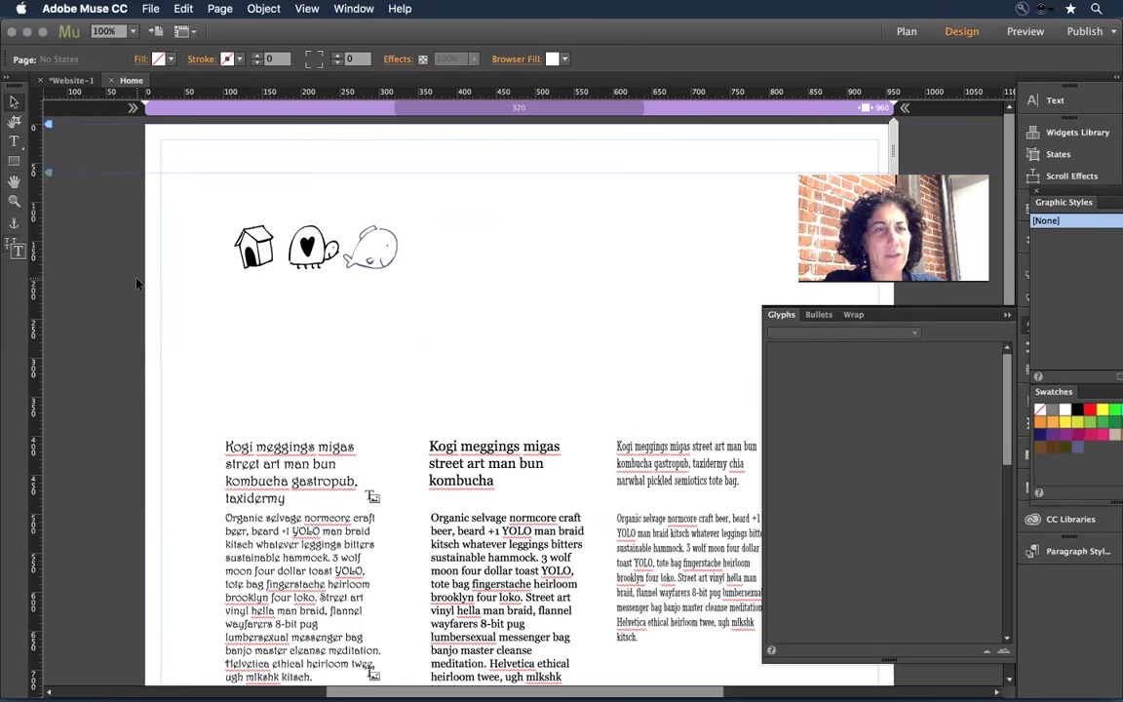
Reset the workspace panels to their default arrangement and display the color swatches
{"action": "left_click", "coordinate": [353, 8]}
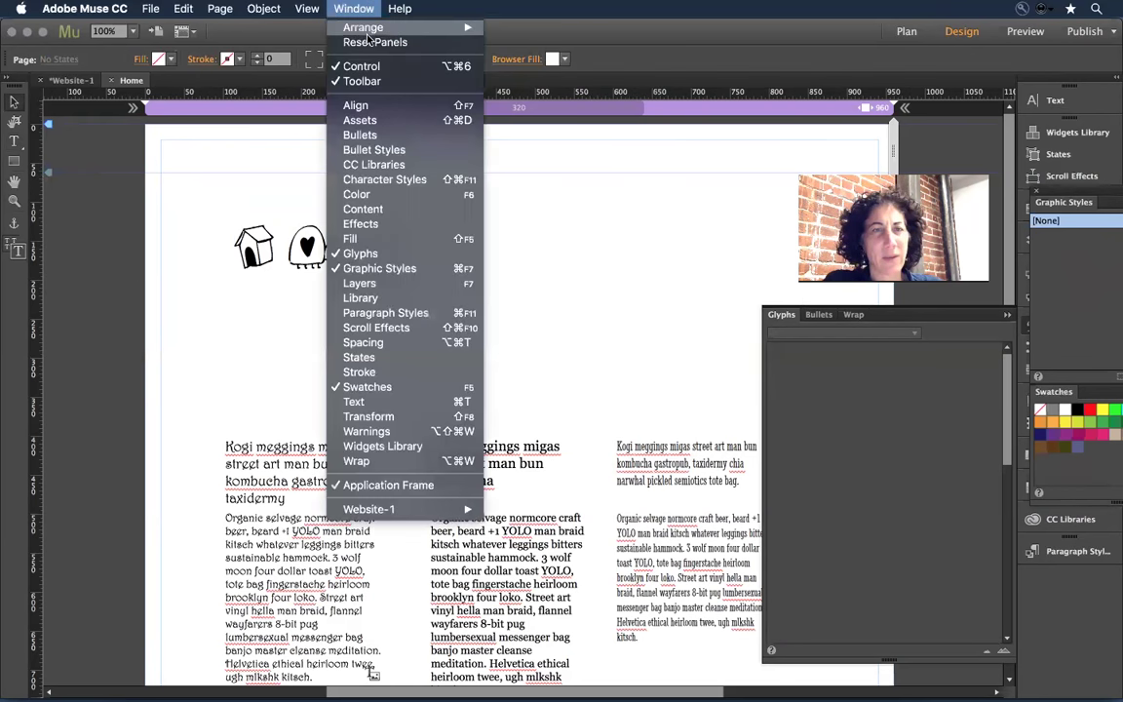
{"action": "left_click", "coordinate": [374, 42]}
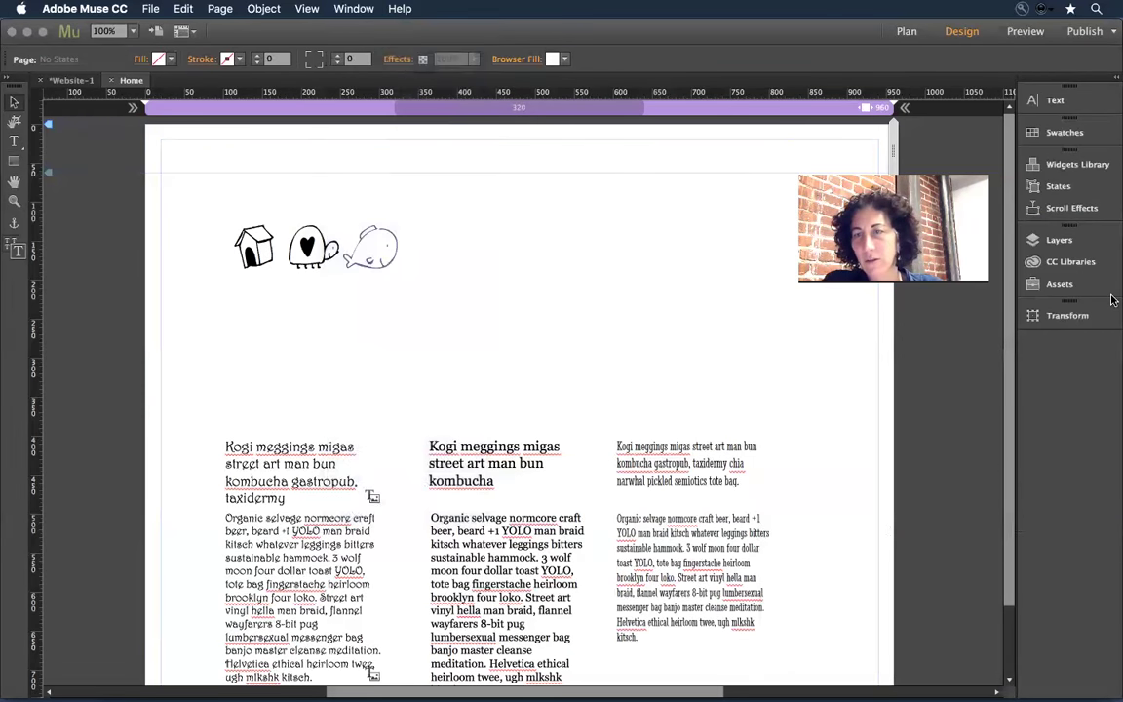
{"action": "left_click", "coordinate": [1058, 132]}
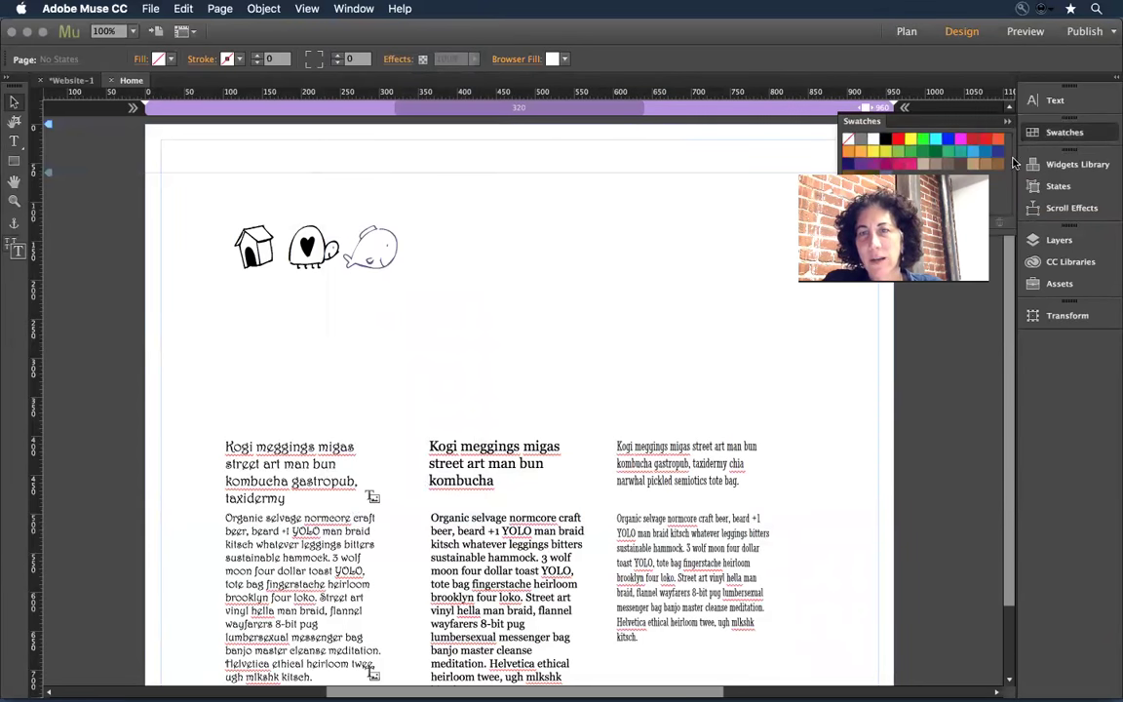
Float the swatches over the empty page area beside the icons and delete all unused swatches
{"action": "left_click_drag", "start_coordinate": [945, 119], "coordinate": [585, 243]}
{"action": "right_click", "coordinate": [583, 328]}
{"action": "left_click", "coordinate": [673, 451]}
Edit the pretty_custom swatch to change its color to the deep magenta 991351
{"action": "left_click", "coordinate": [542, 277]}
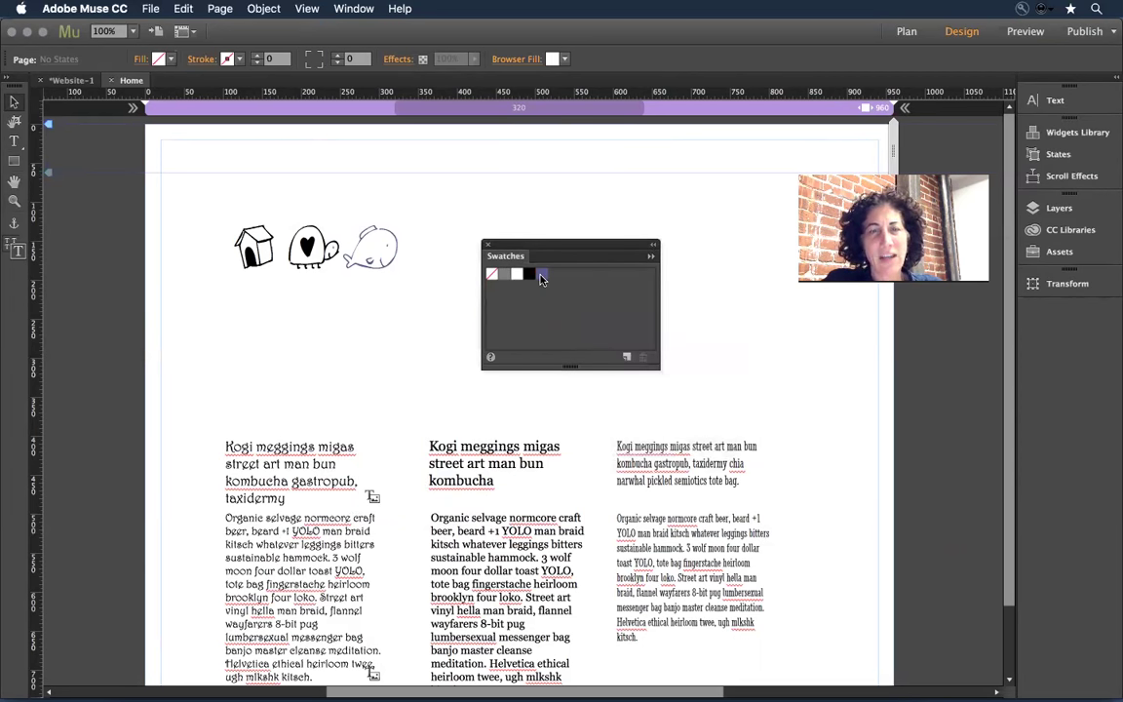
{"action": "right_click", "coordinate": [542, 278]}
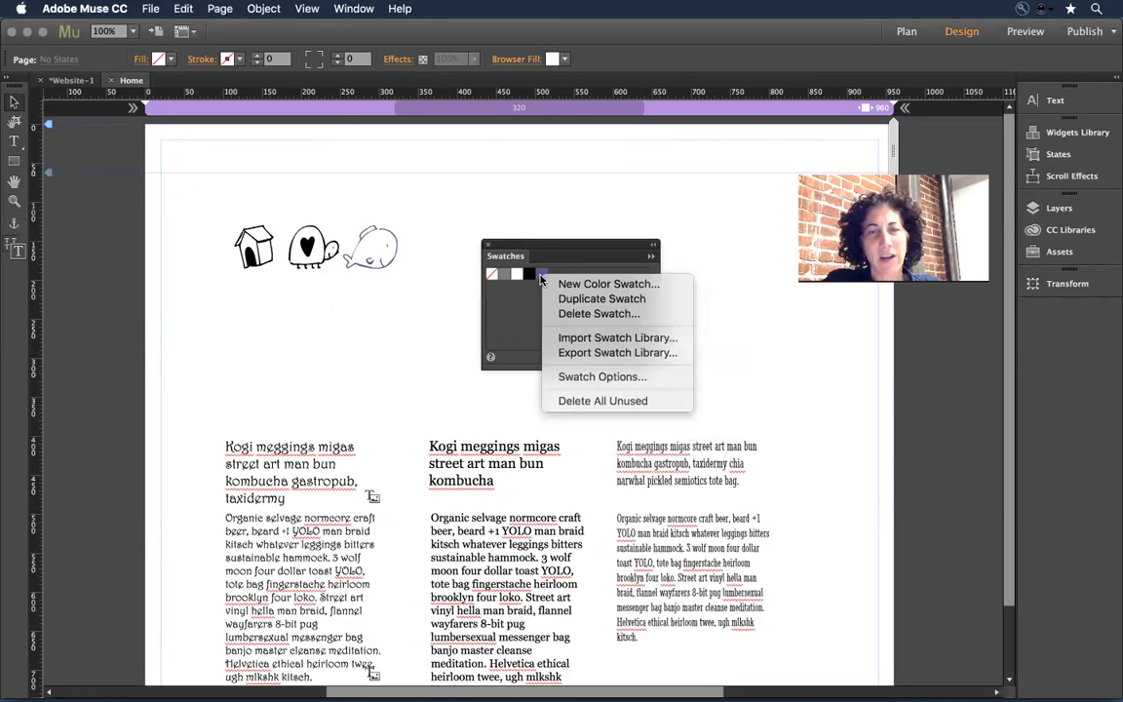
{"action": "left_click", "coordinate": [618, 377]}
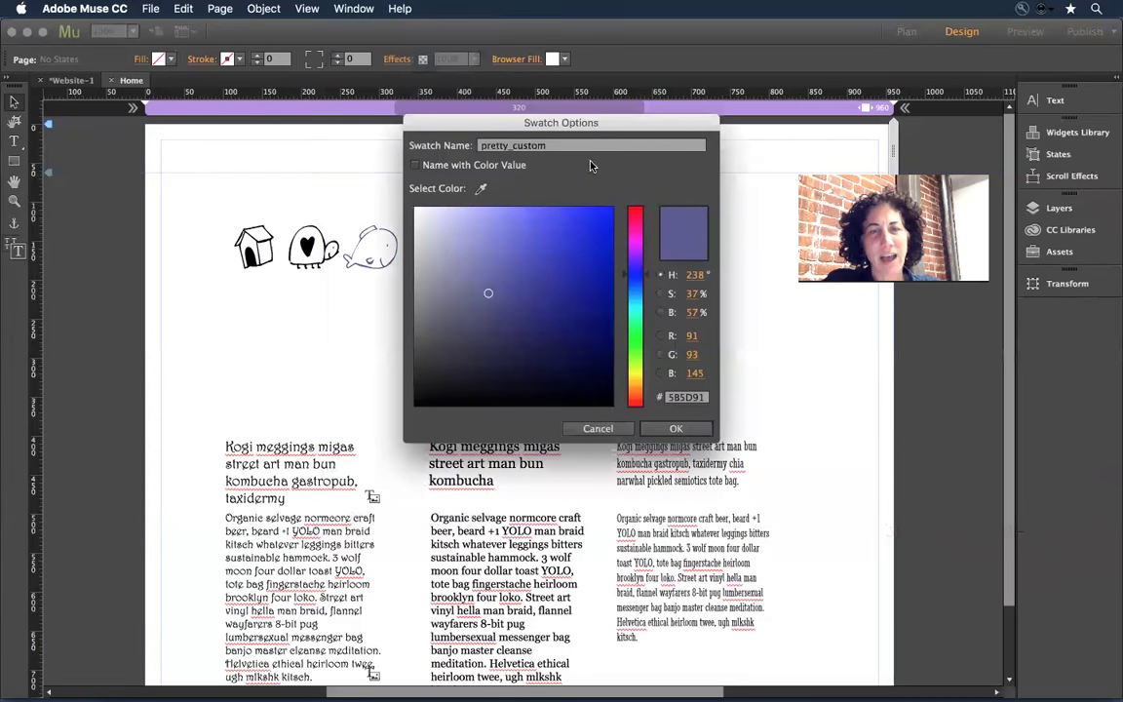
{"action": "left_click", "coordinate": [638, 225]}
{"action": "left_click", "coordinate": [588, 286]}
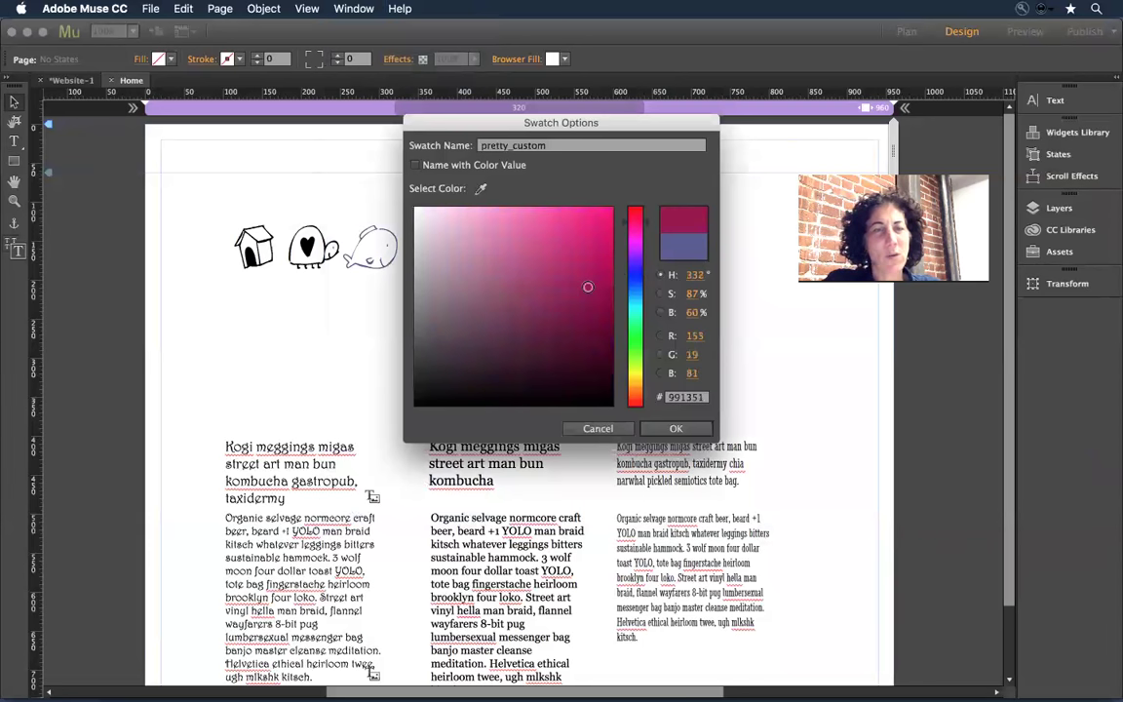
{"action": "left_click", "coordinate": [677, 429]}
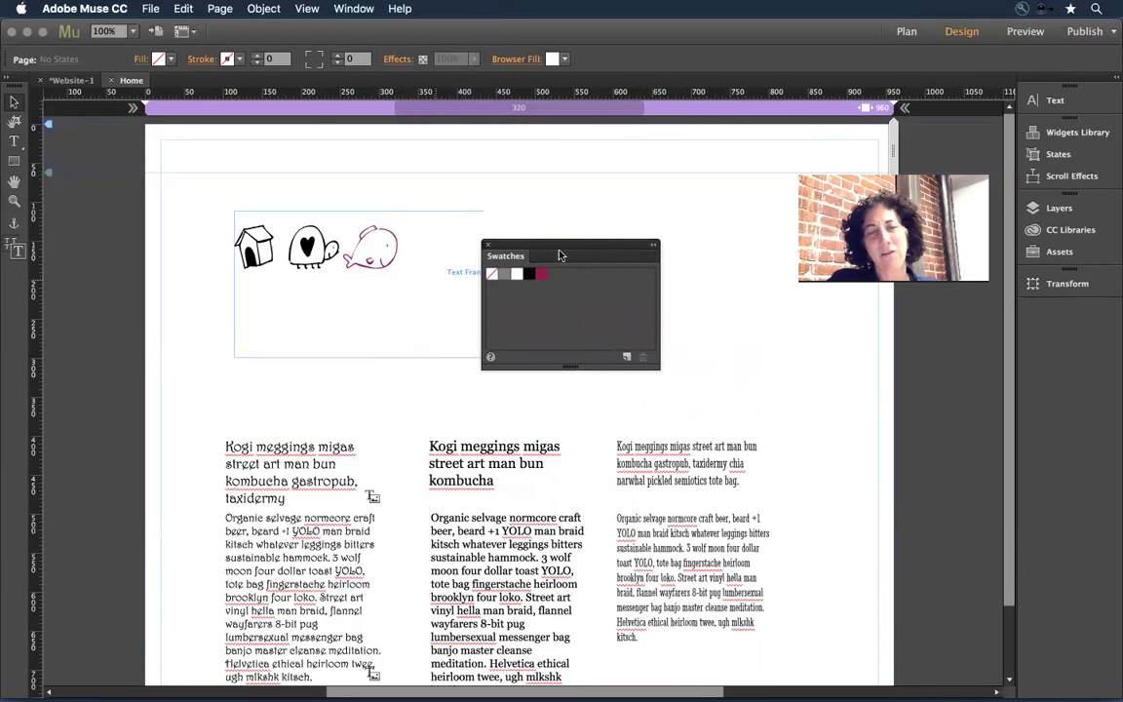
Dock the floating swatches with the other collapsed panels and delete the text frame holding the three icons
{"action": "left_click_drag", "start_coordinate": [537, 252], "coordinate": [1072, 306]}
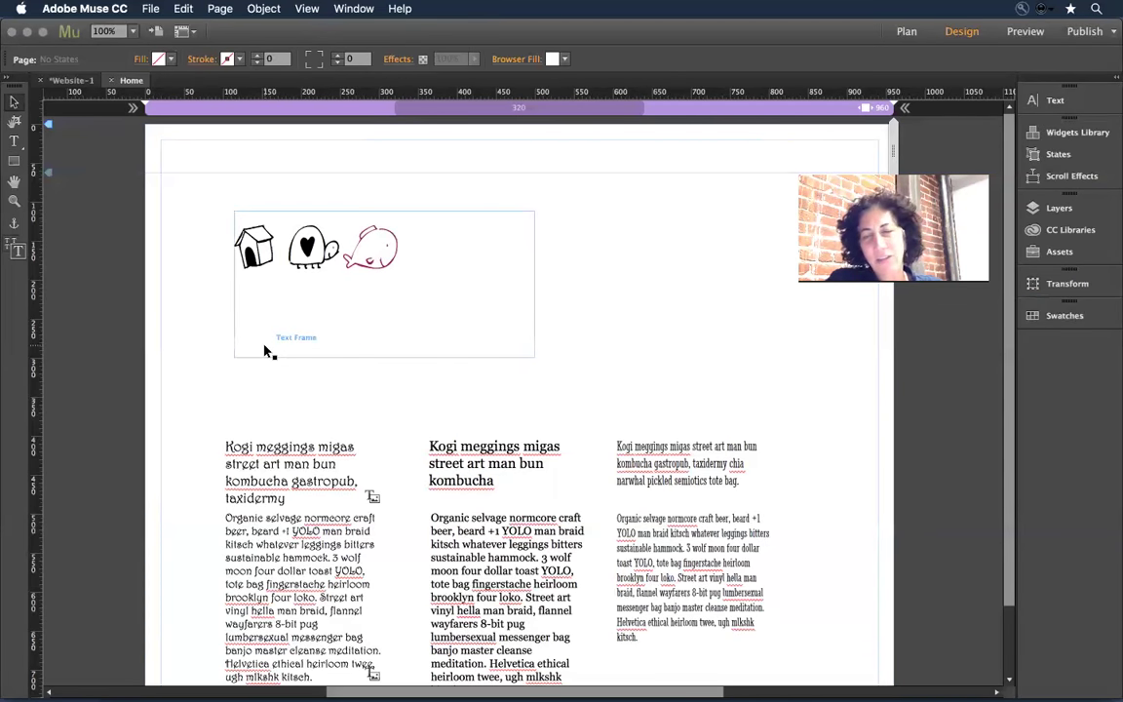
{"action": "left_click", "coordinate": [261, 232]}
{"action": "key", "text": "Delete"}
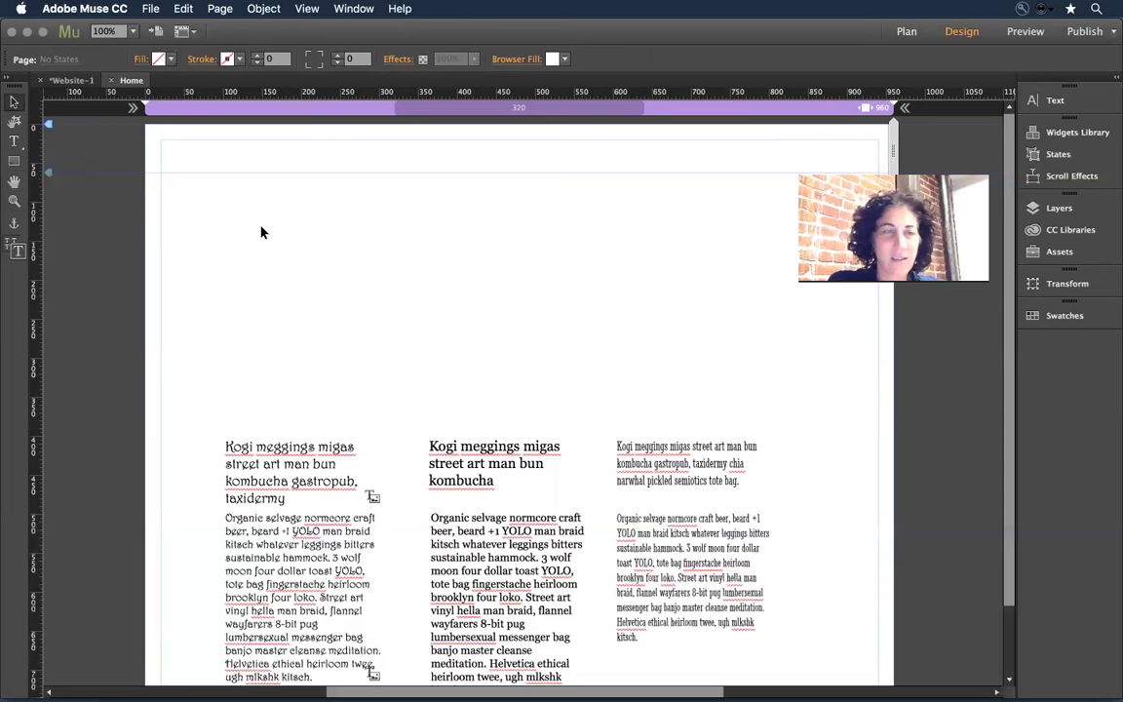
Move all the remaining text frames straight down the page to Y 535, then deselect them
{"action": "key", "text": "super+a"}
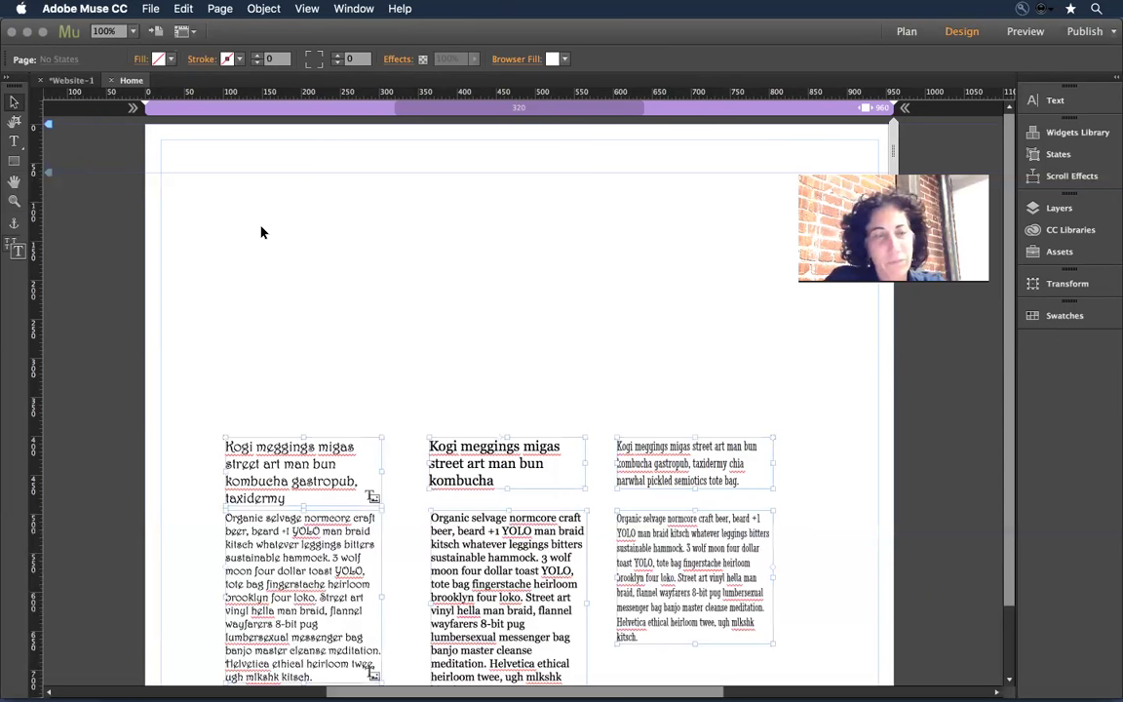
{"action": "left_click_drag", "start_coordinate": [476, 456], "coordinate": [487, 569]}
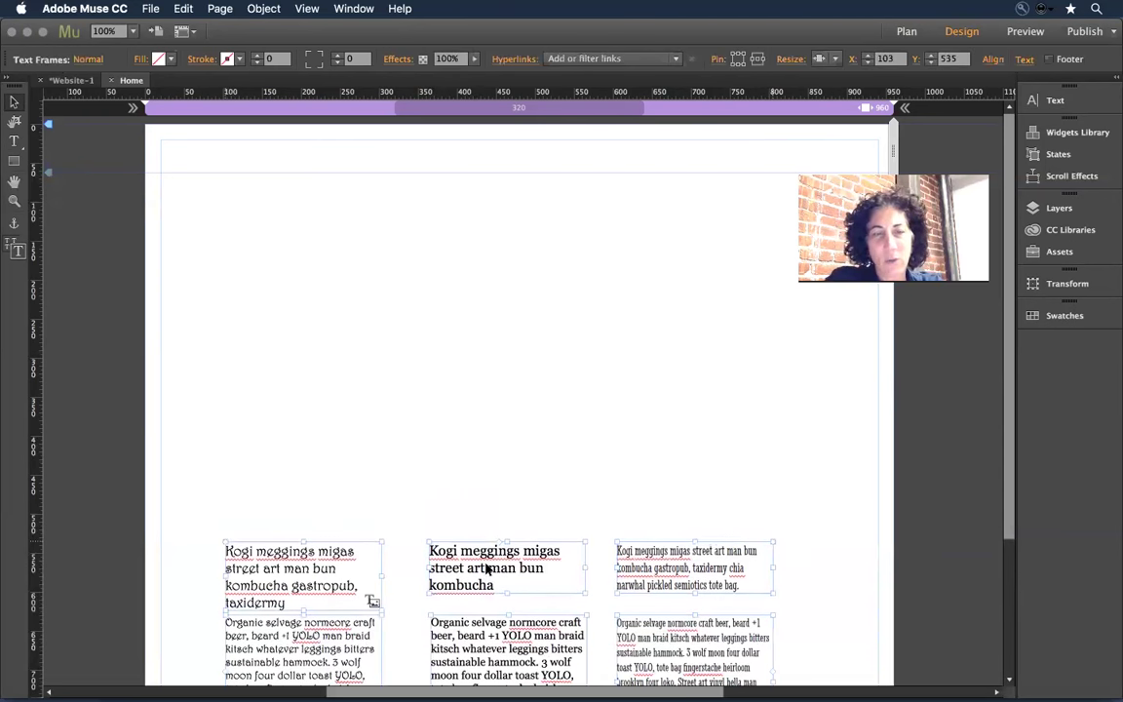
{"action": "left_click", "coordinate": [494, 434]}
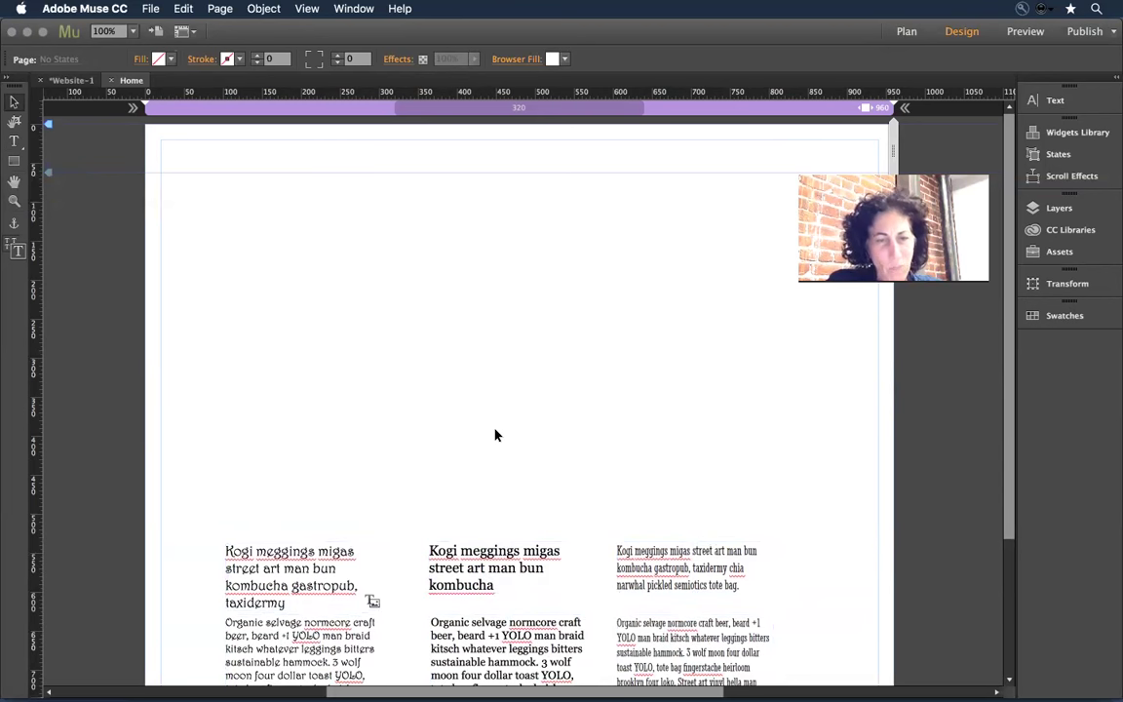
{"action": "left_click", "coordinate": [488, 635]}
{"action": "triple_click", "coordinate": [488, 634]}
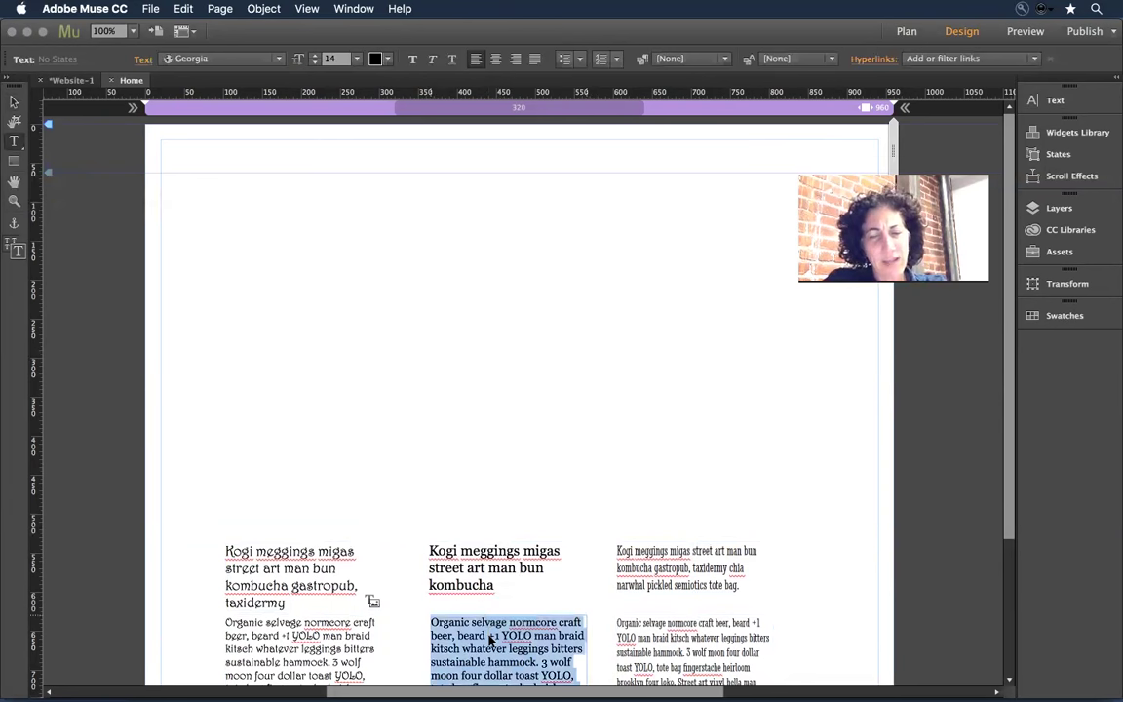
{"action": "key", "text": "Escape"}
{"action": "left_click_drag", "start_coordinate": [555, 623], "coordinate": [325, 242]}
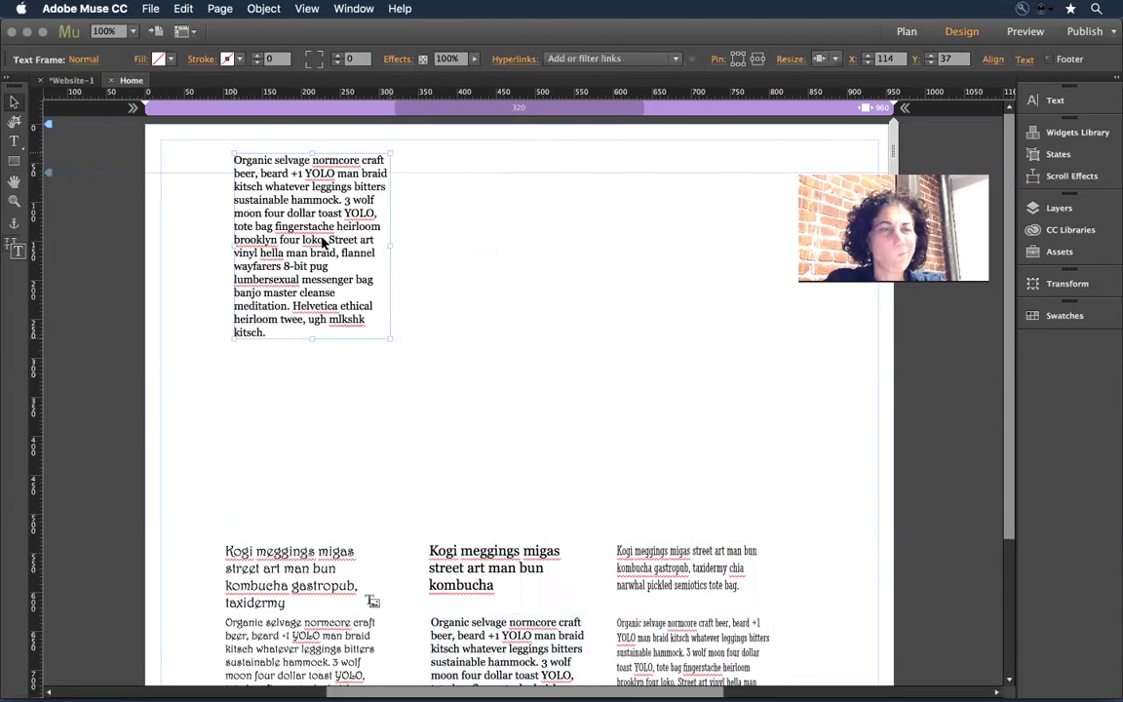
{"action": "scroll", "coordinate": [62, 252], "scroll_direction": "left", "scroll_amount": 1}
{"action": "left_click", "coordinate": [191, 293]}
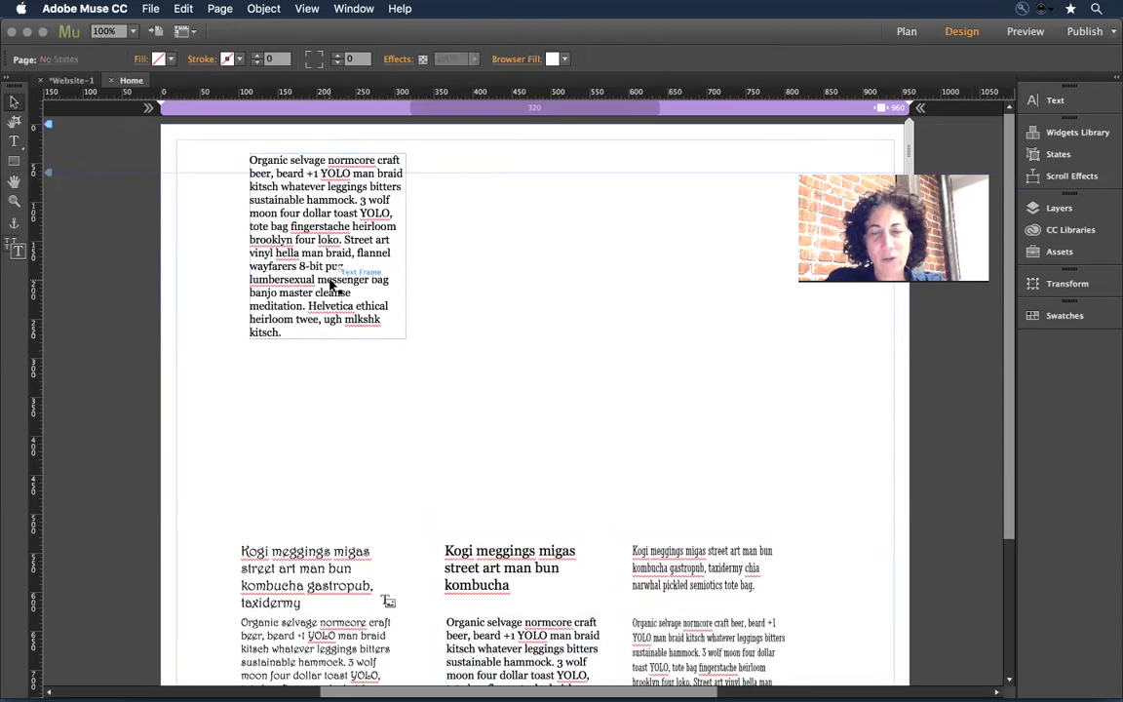
{"action": "left_click", "coordinate": [314, 221]}
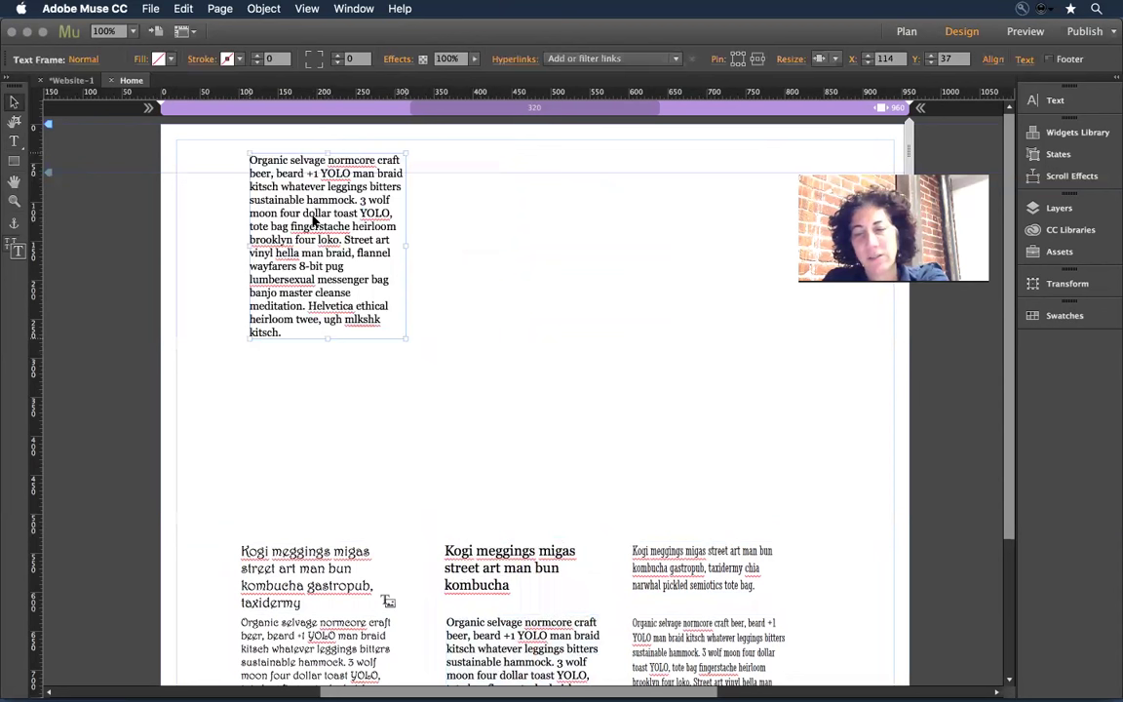
{"action": "key", "text": "Delete"}
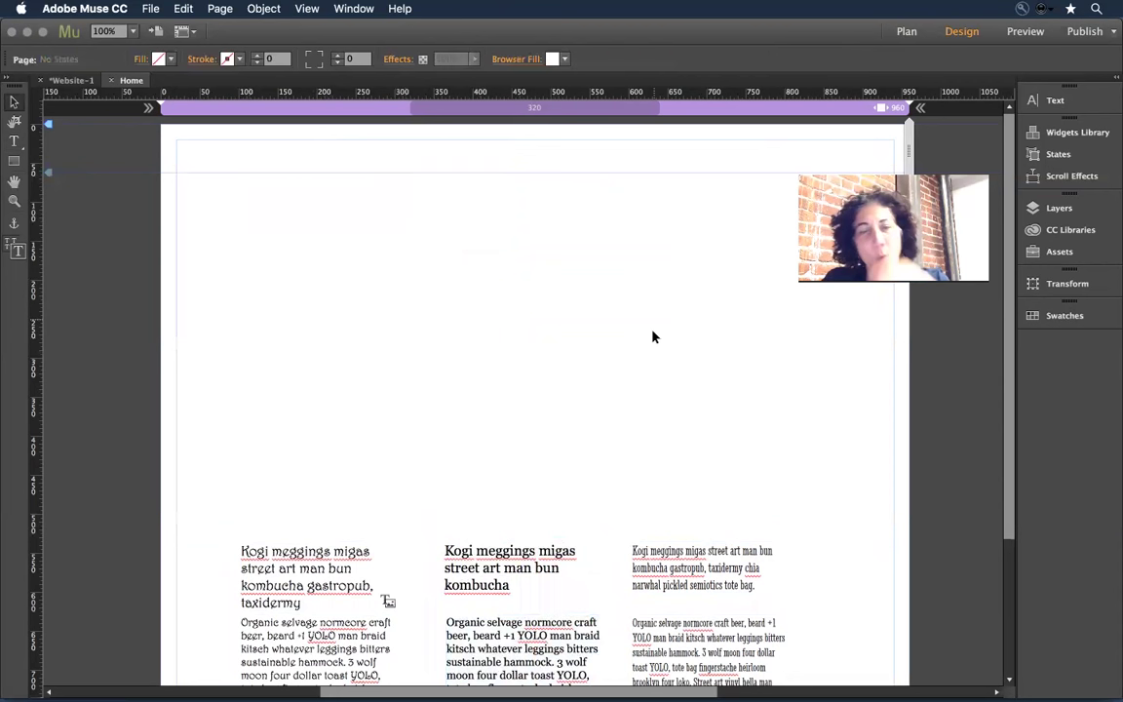
Enlarge the Stint Ultra Condensed heading to size 26 and move its frame up to Y 478, clear of the paragraph below
{"action": "left_click", "coordinate": [686, 572]}
{"action": "left_click", "coordinate": [695, 476]}
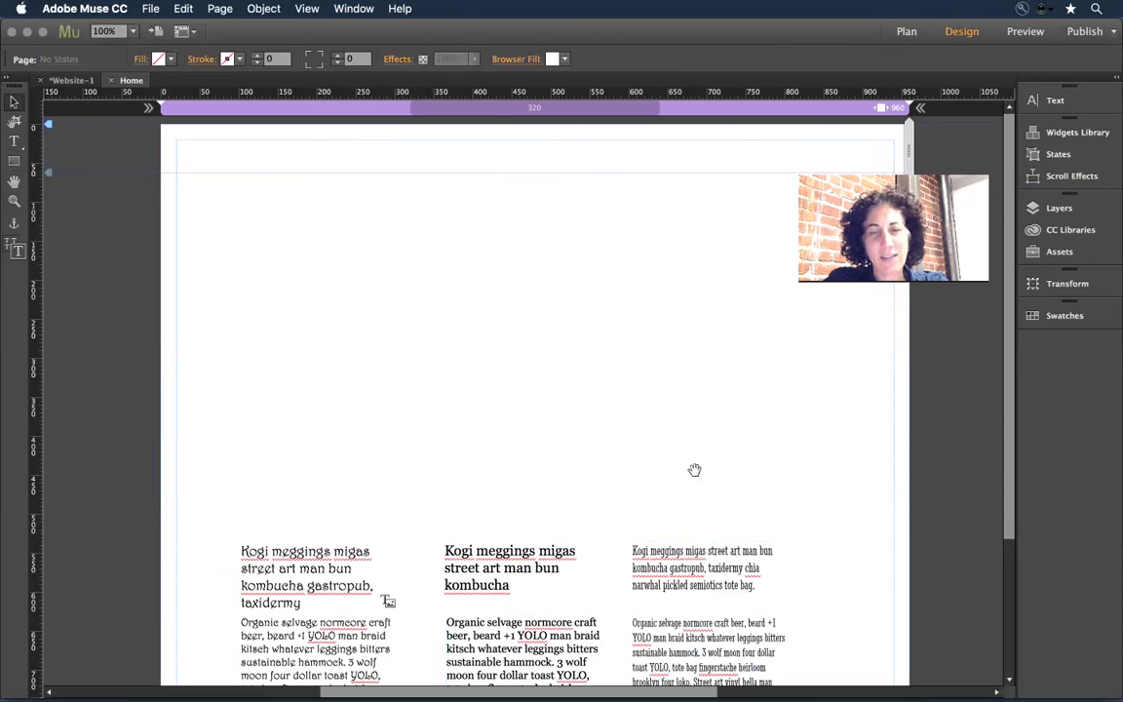
{"action": "left_click_drag", "start_coordinate": [796, 510], "coordinate": [751, 288]}
{"action": "left_click", "coordinate": [671, 376]}
{"action": "left_click", "coordinate": [670, 375]}
{"action": "key", "text": "super+a"}
{"action": "key", "text": "super+shift+period"}
{"action": "key", "text": "super+shift+period"}
{"action": "key", "text": "super+shift+period"}
{"action": "key", "text": "super+shift+period"}
{"action": "key", "text": "Escape"}
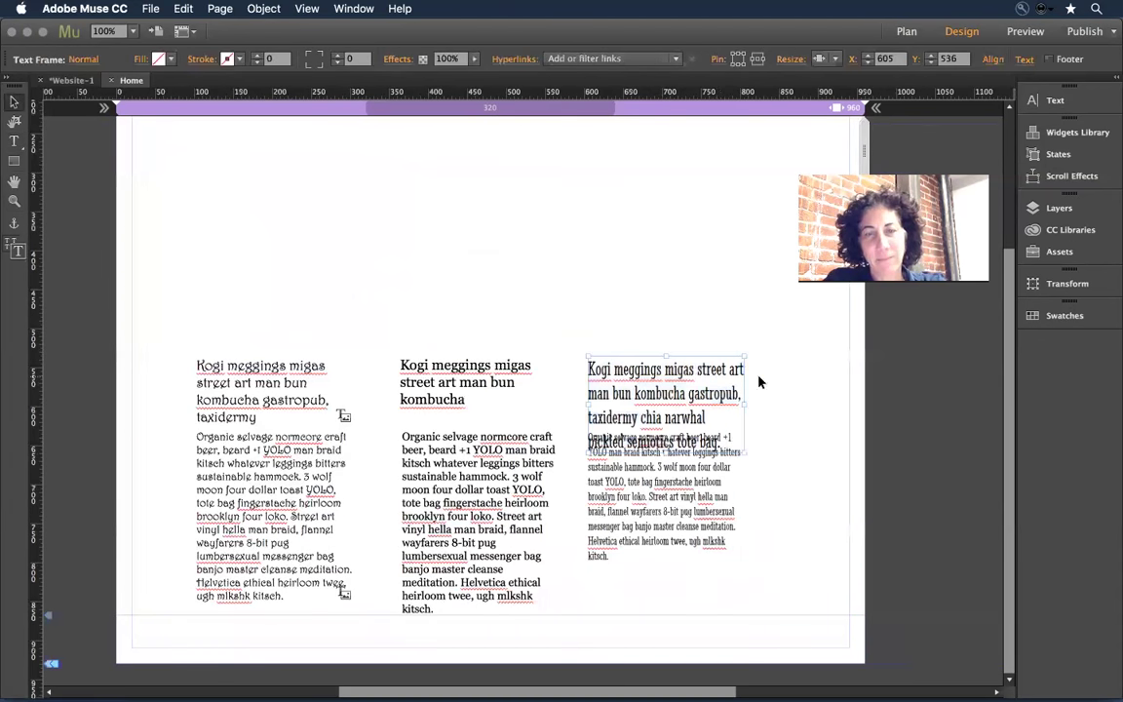
{"action": "left_click_drag", "start_coordinate": [671, 394], "coordinate": [675, 353]}
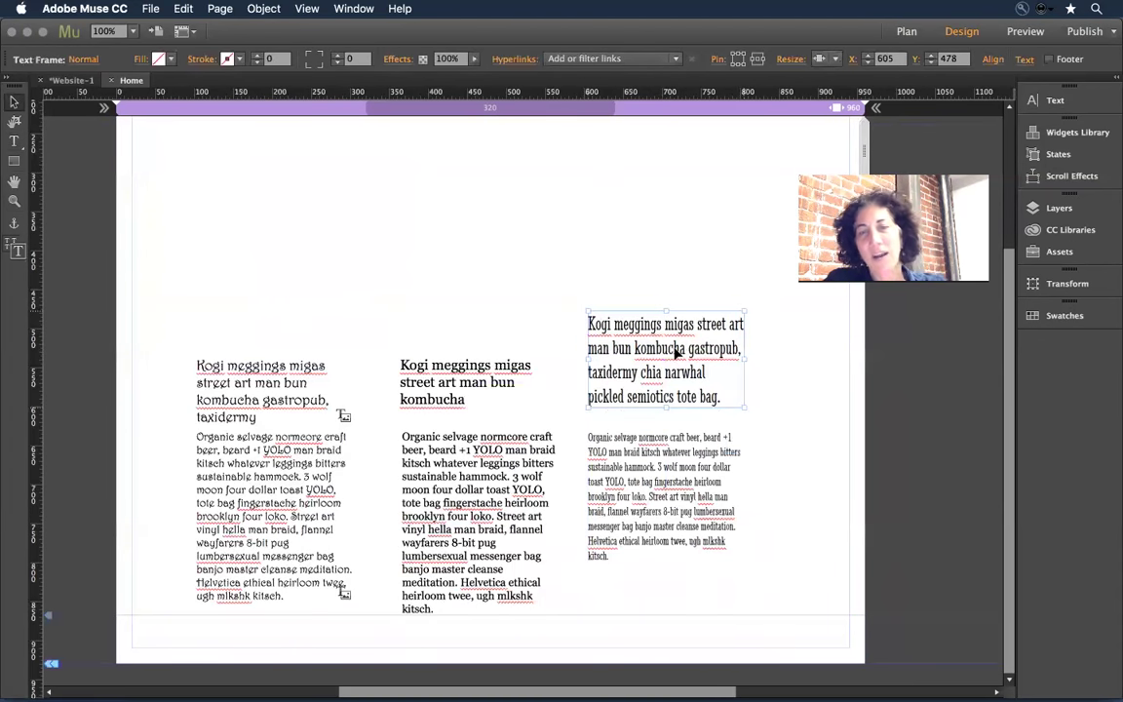
Display the full text settings and color the whole condensed heading with the magenta custom swatch
{"action": "left_click", "coordinate": [1057, 101]}
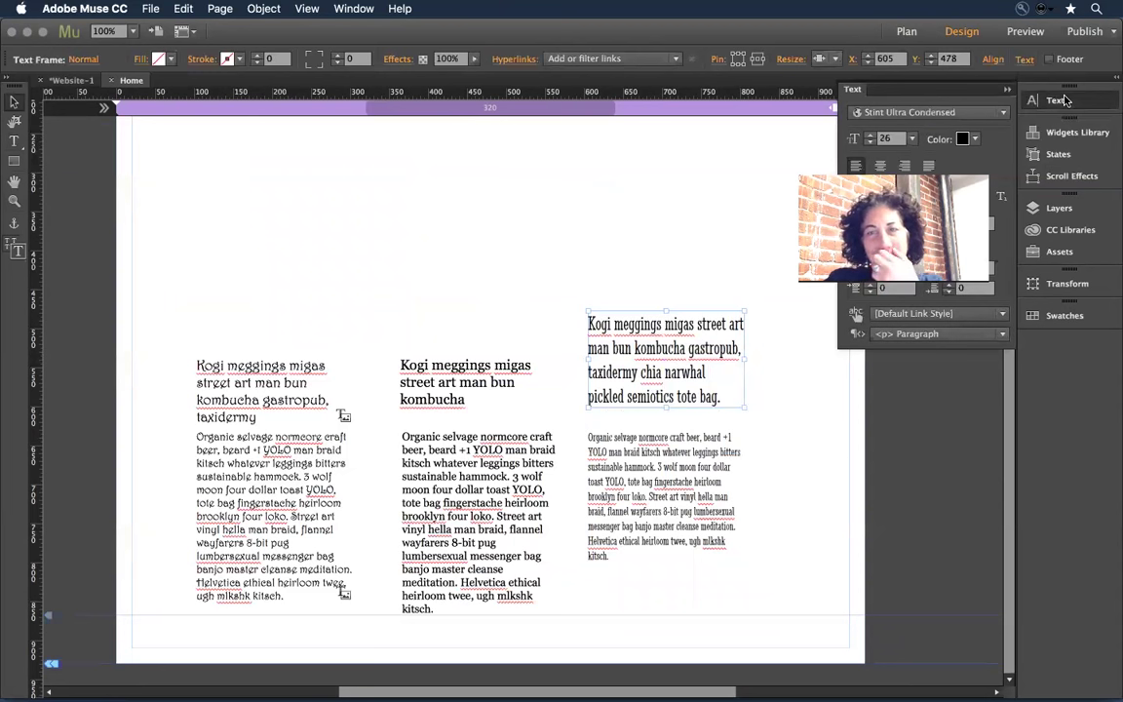
{"action": "left_click_drag", "start_coordinate": [804, 288], "coordinate": [88, 261]}
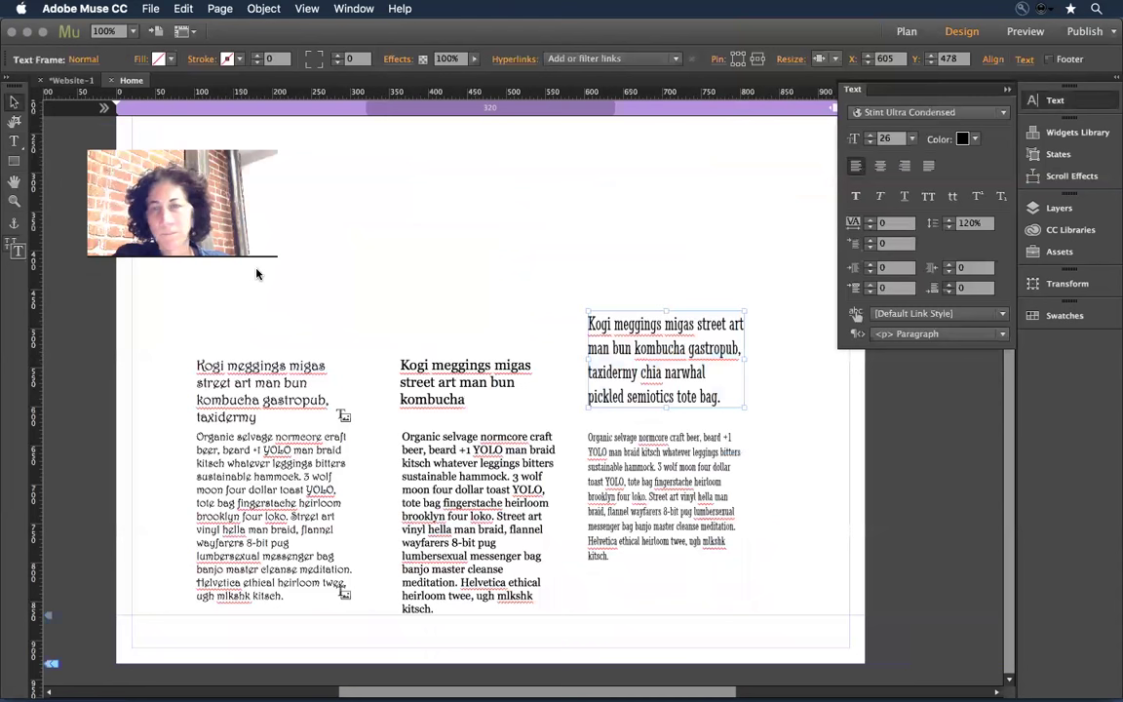
{"action": "triple_click", "coordinate": [671, 343]}
{"action": "left_click", "coordinate": [380, 61]}
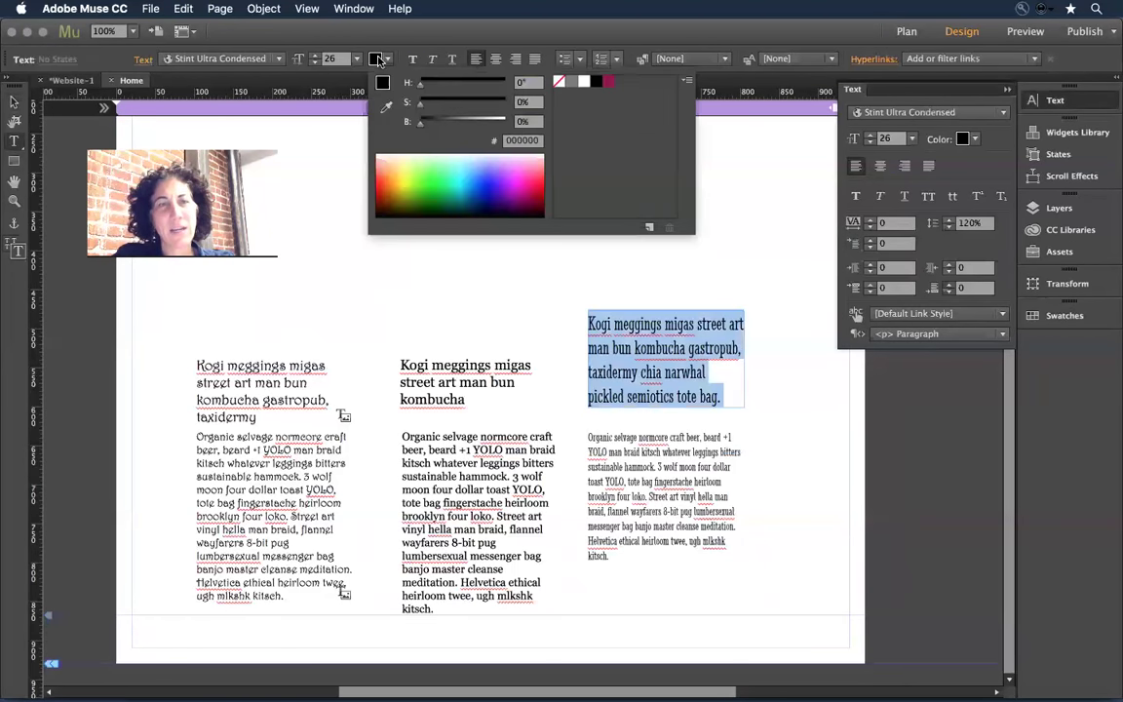
{"action": "left_click", "coordinate": [609, 82]}
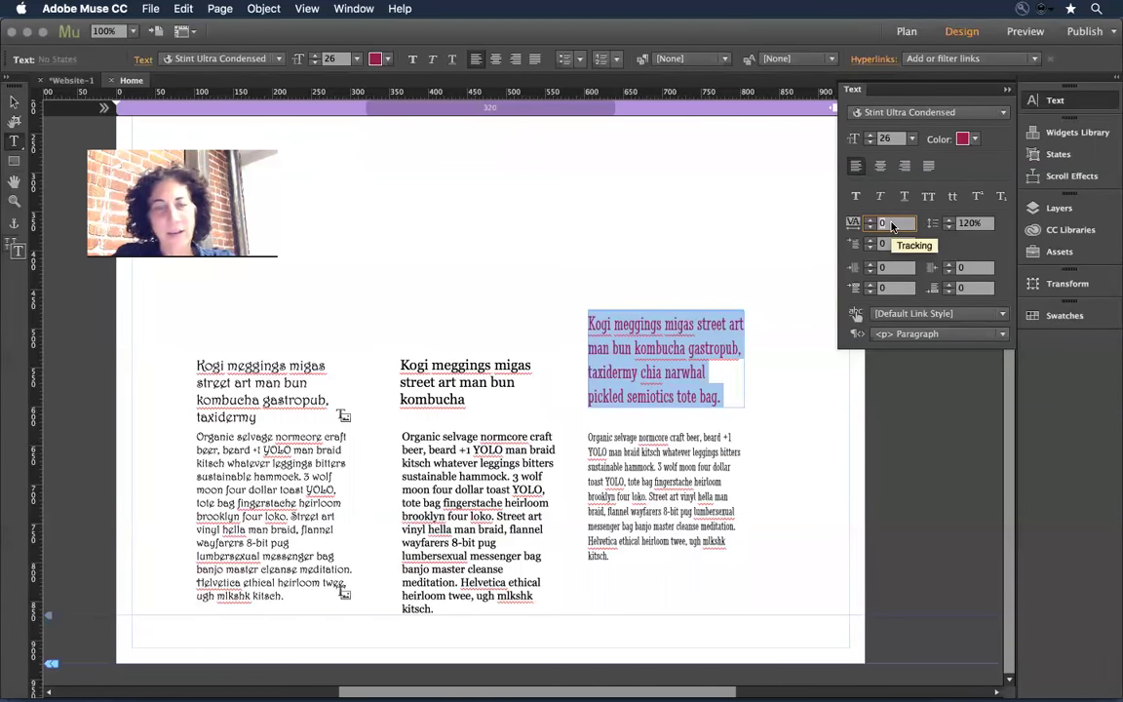
Set the condensed heading's tracking to 1 and format it in all caps
{"action": "type", "text": "1"}
{"action": "key", "text": "Return"}
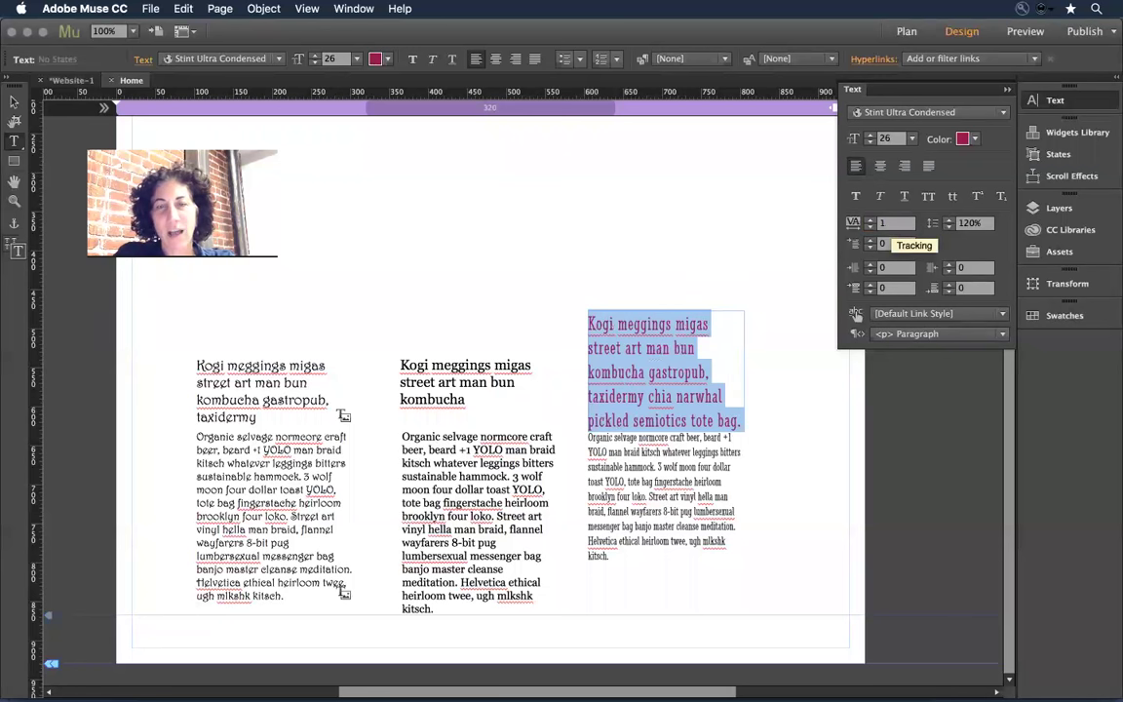
{"action": "left_click", "coordinate": [928, 195]}
{"action": "left_click", "coordinate": [13, 100]}
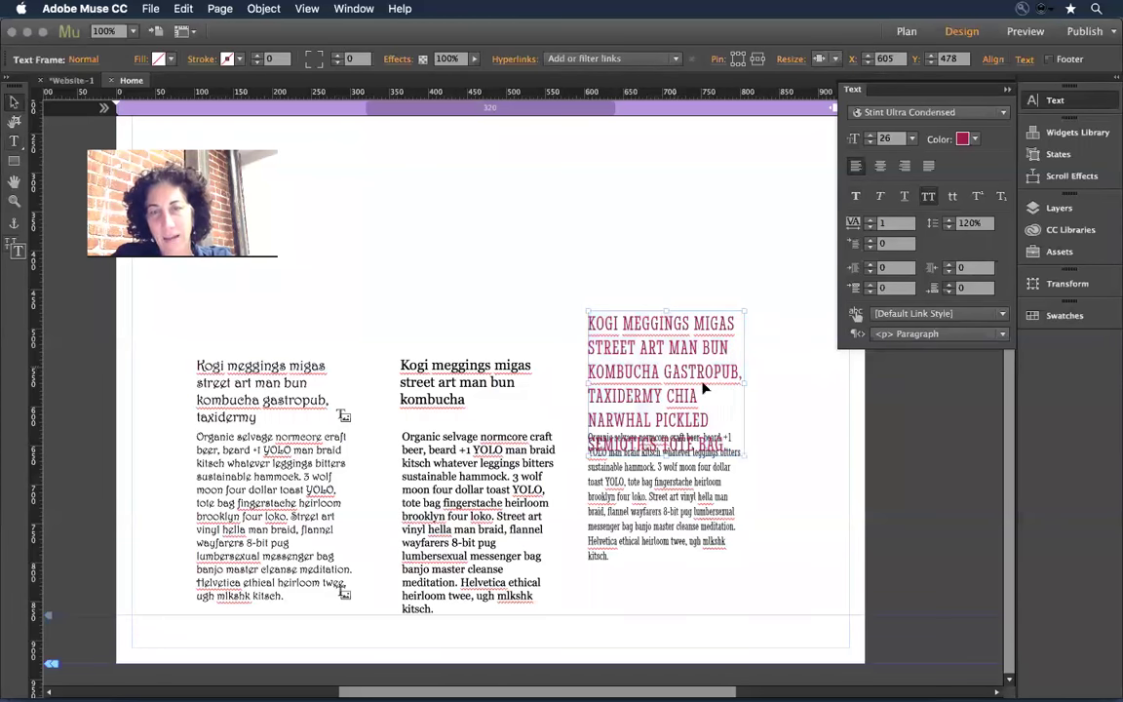
Widen the condensed heading's frame to about 294 px and delete the text following "Kogi meggings migas"
{"action": "left_click_drag", "start_coordinate": [745, 389], "coordinate": [824, 339]}
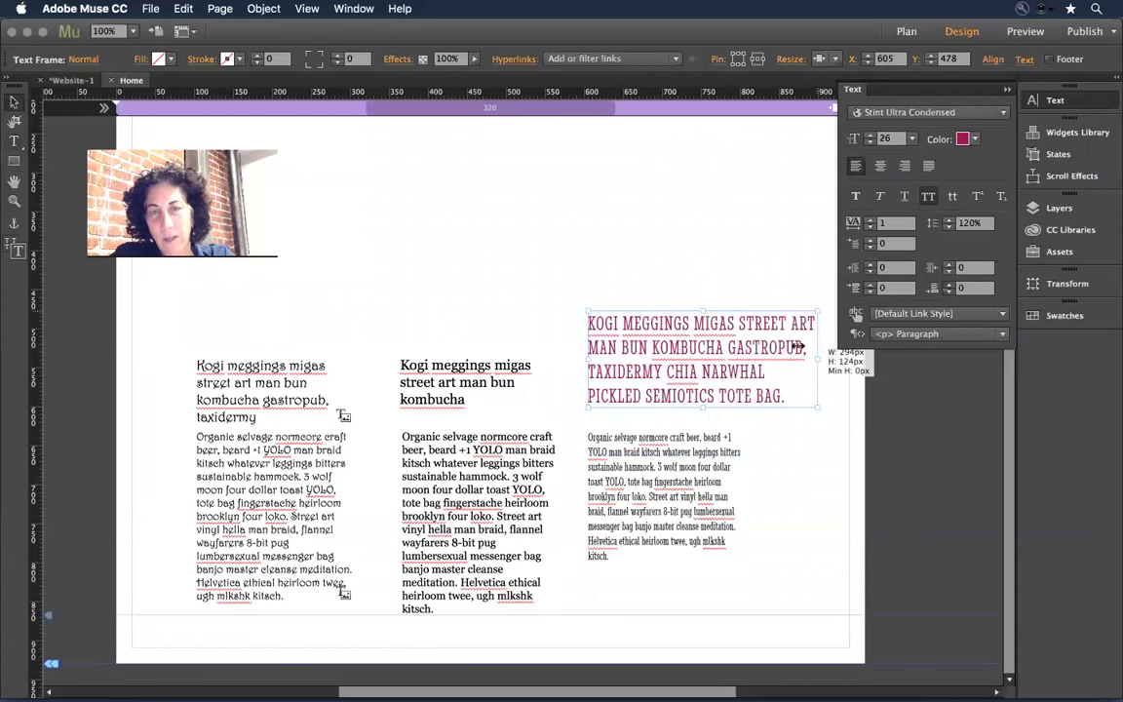
{"action": "double_click", "coordinate": [739, 323]}
{"action": "left_click", "coordinate": [815, 400], "text": "shift"}
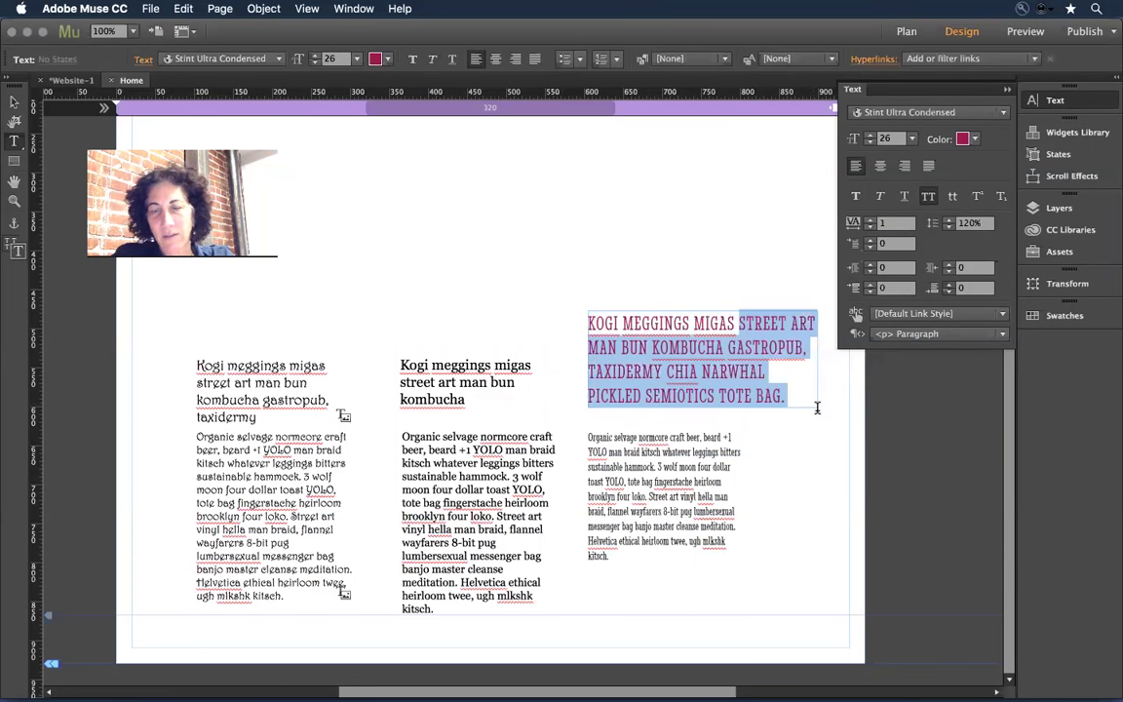
{"action": "key", "text": "BackSpace"}
Enlarge the shortened condensed heading to size 38 and return to selecting its frame
{"action": "key", "text": "super+a"}
{"action": "key", "text": "super+shift+period"}
{"action": "key", "text": "super+shift+period"}
{"action": "key", "text": "super+shift+period"}
{"action": "key", "text": "super+shift+period"}
{"action": "key", "text": "super+shift+period"}
{"action": "key", "text": "super+shift+period"}
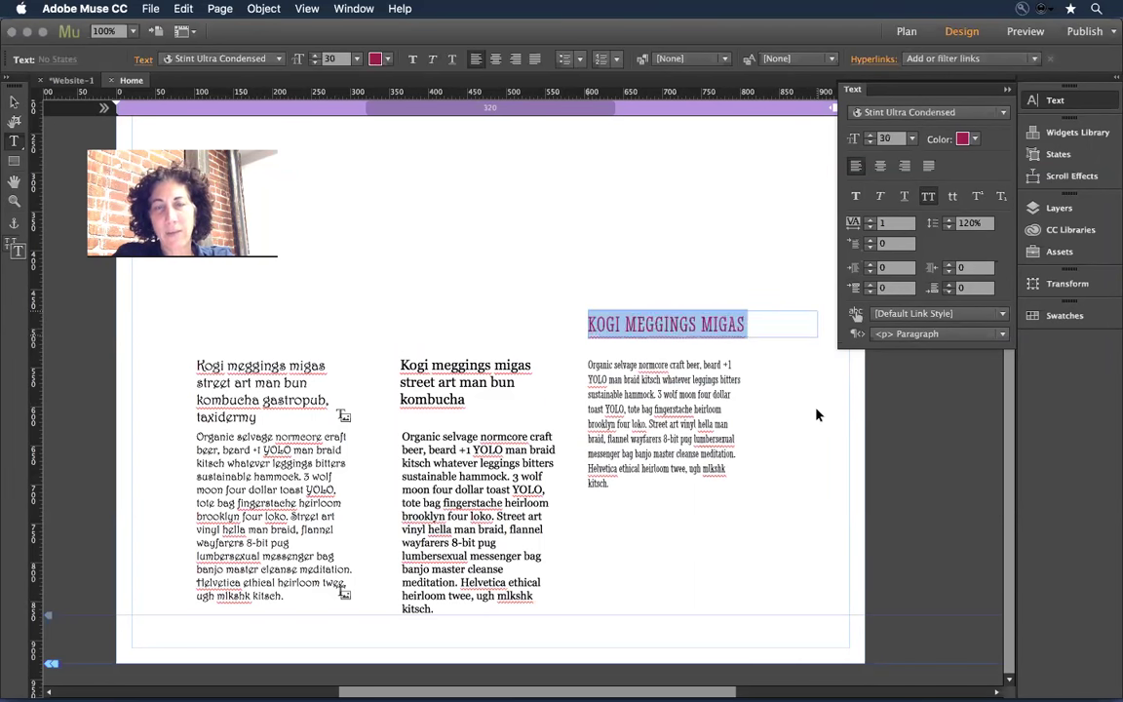
{"action": "left_click", "coordinate": [13, 100]}
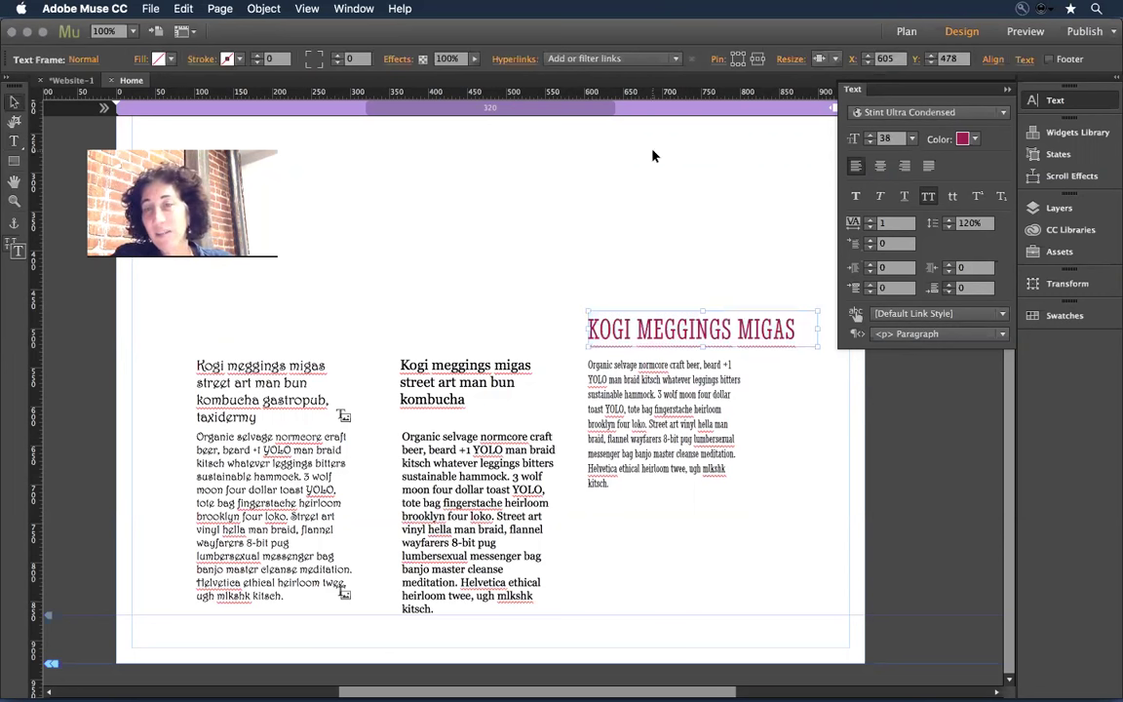
Set the condensed heading's space after to 20 and raise its frame so it clears the paragraph below
{"action": "left_click", "coordinate": [970, 289]}
{"action": "type", "text": "20"}
{"action": "key", "text": "Tab"}
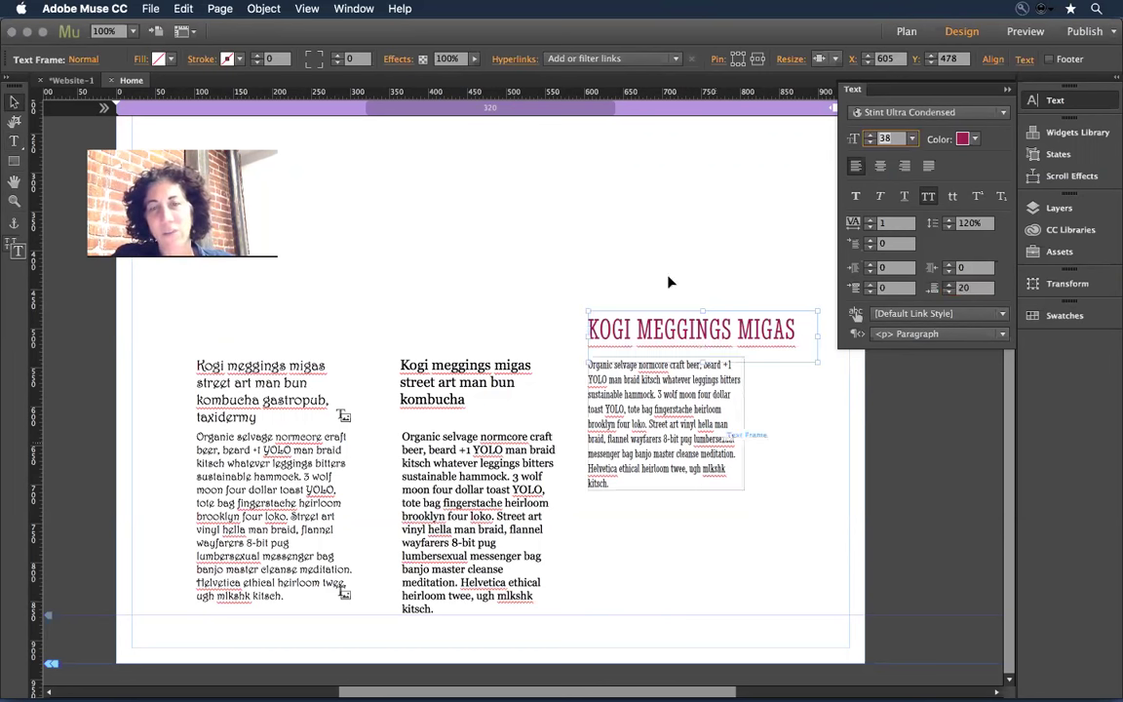
{"action": "mouse_move", "coordinate": [637, 326]}
{"action": "left_mouse_down"}
{"action": "mouse_move", "coordinate": [622, 295]}
{"action": "mouse_move", "coordinate": [631, 310]}
{"action": "left_mouse_up"}
Enlarge the condensed body paragraph to size 22 and widen its frame to about 265 px, matching the heading's text width
{"action": "left_click", "coordinate": [632, 391]}
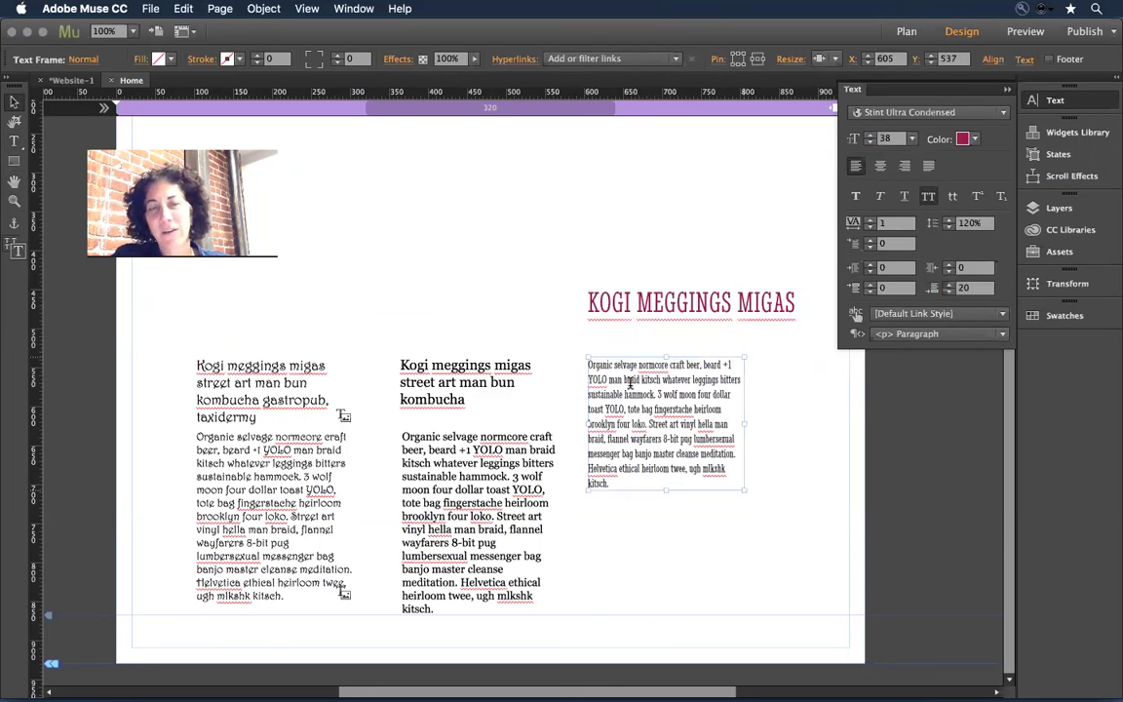
{"action": "double_click", "coordinate": [632, 391]}
{"action": "key", "text": "ctrl+a"}
{"action": "key", "text": "super+shift+period"}
{"action": "key", "text": "super+shift+period"}
{"action": "key", "text": "super+shift+period"}
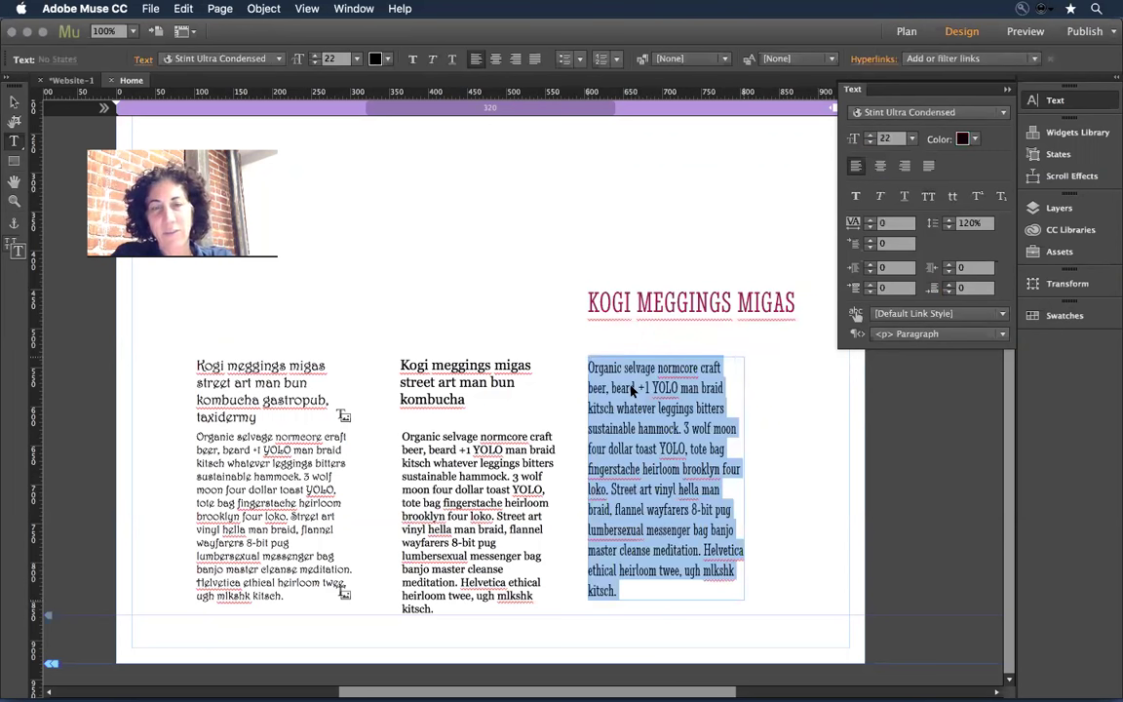
{"action": "key", "text": "Escape"}
{"action": "left_click_drag", "start_coordinate": [744, 478], "coordinate": [795, 471]}
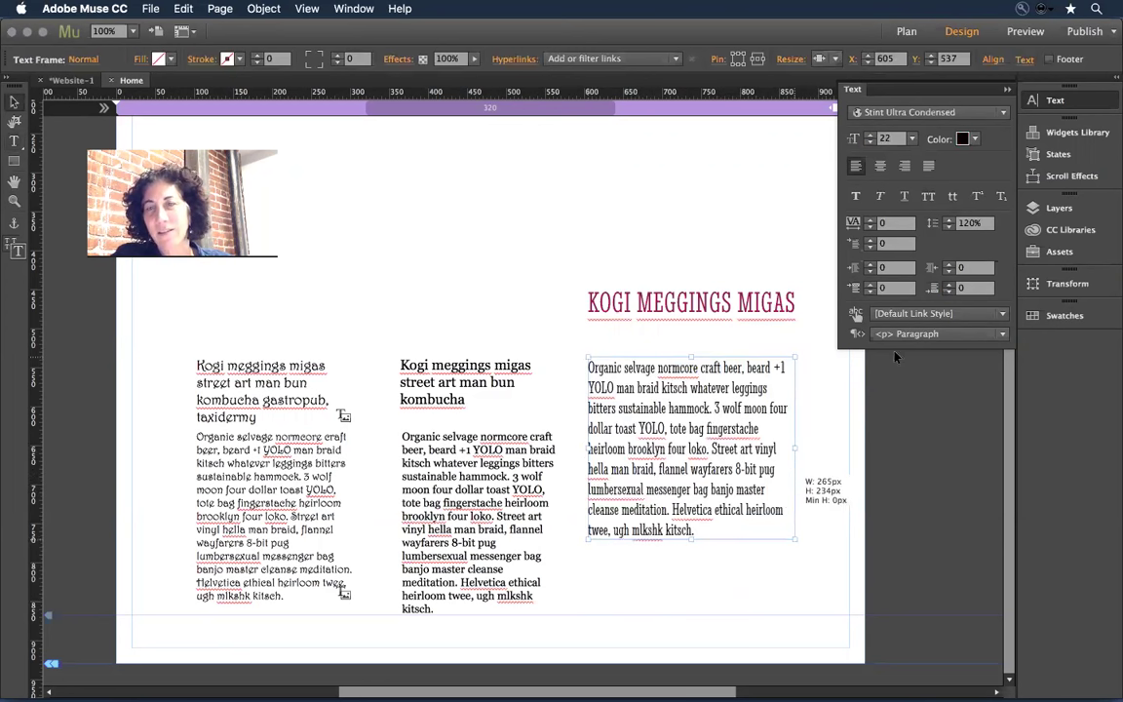
Set the condensed body paragraph's leading to 140% and keep its frame selected
{"action": "type", "text": "140"}
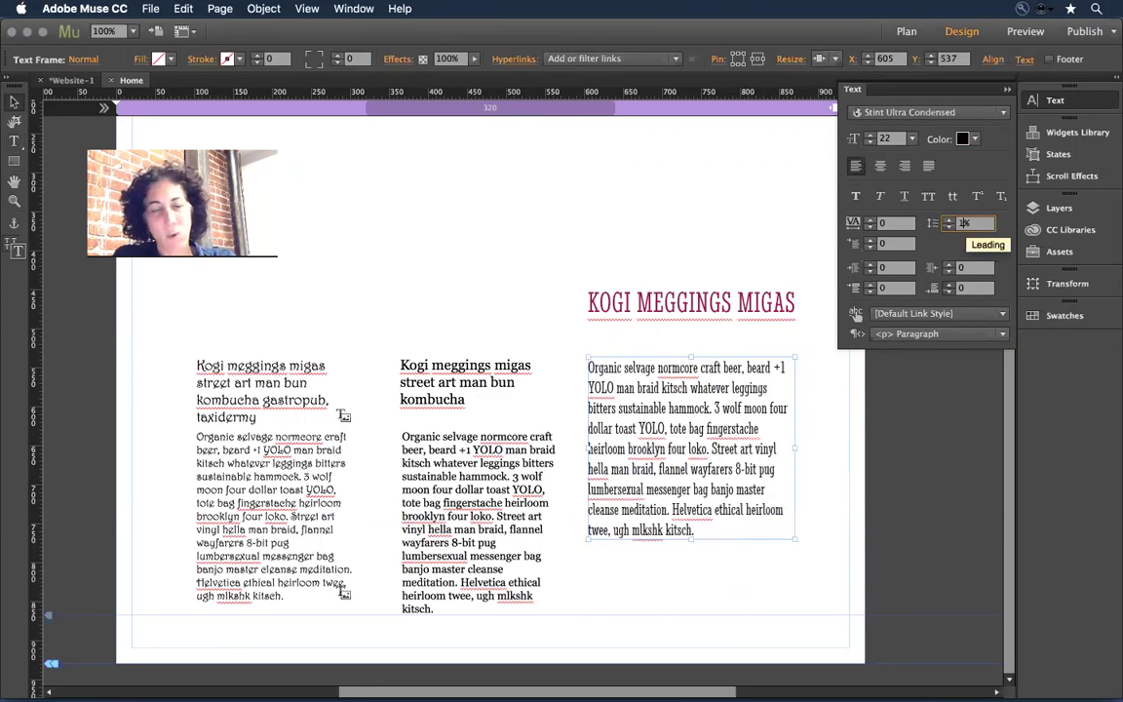
{"action": "key", "text": "Return"}
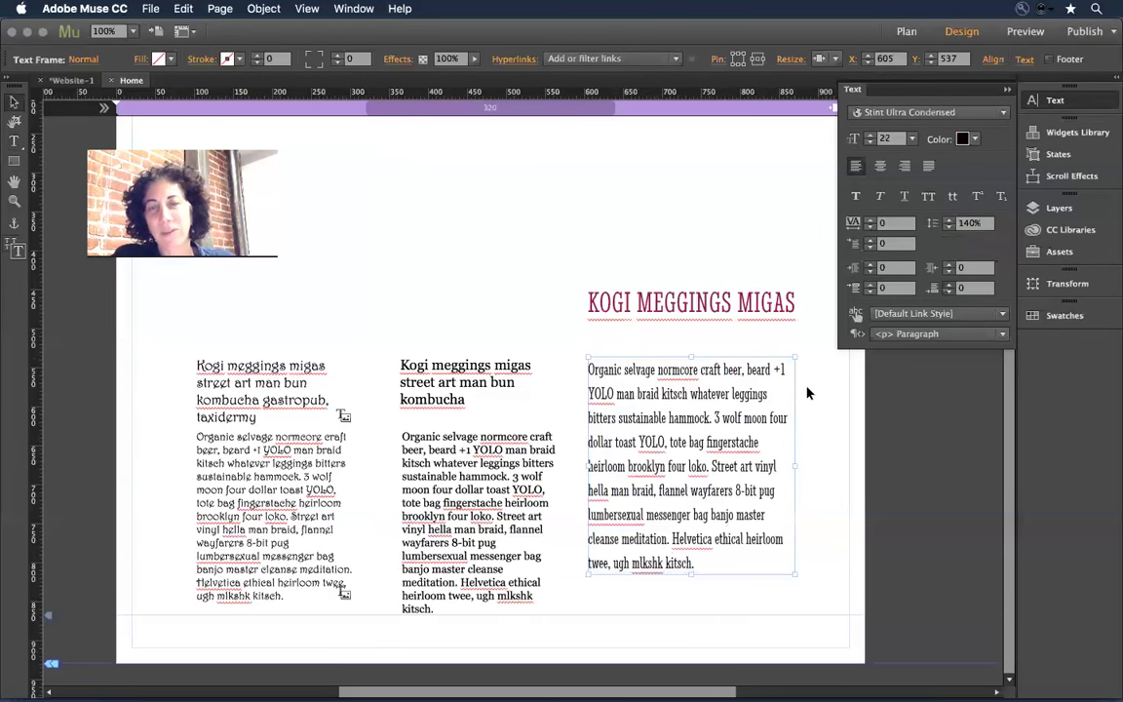
{"action": "left_click", "coordinate": [748, 355]}
{"action": "left_click", "coordinate": [727, 392]}
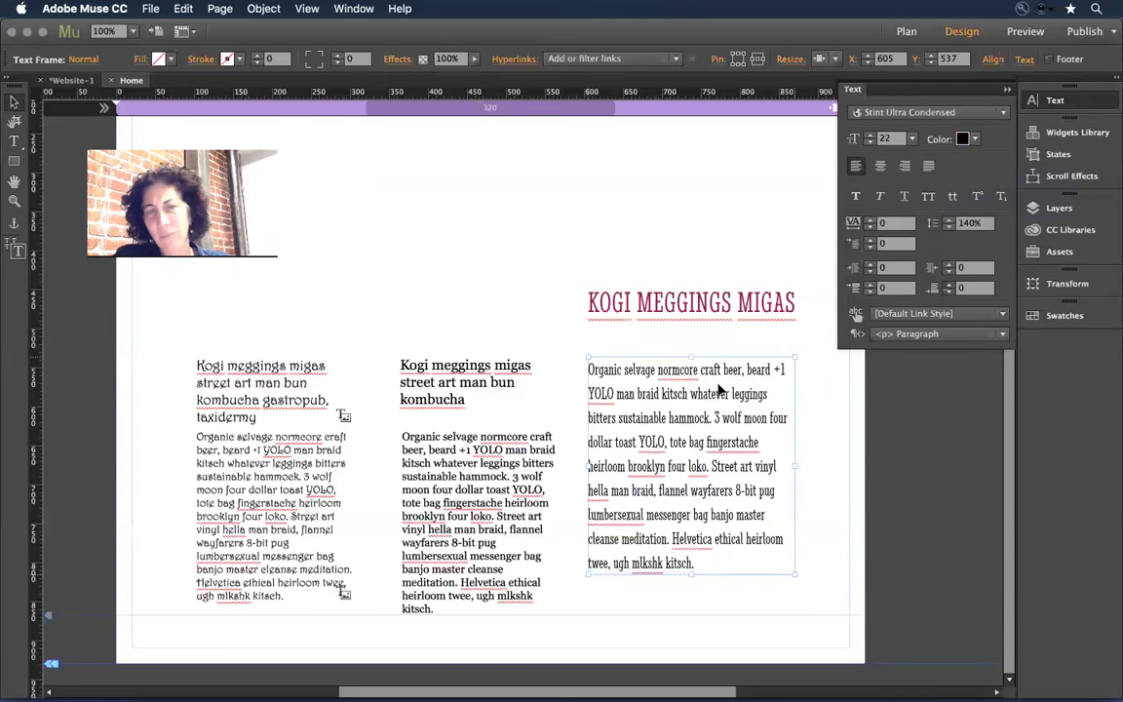
Select the condensed heading's frame and bring up the Paragraph Styles beside the Character Styles
{"action": "left_click", "coordinate": [736, 198]}
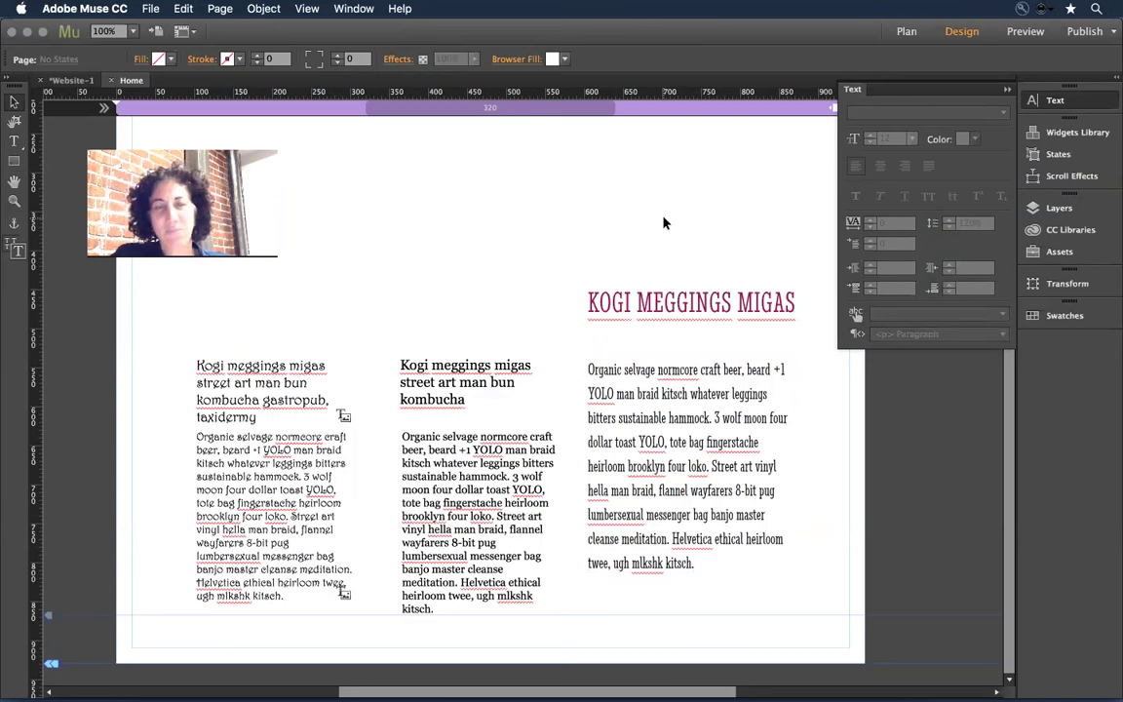
{"action": "left_click", "coordinate": [658, 309]}
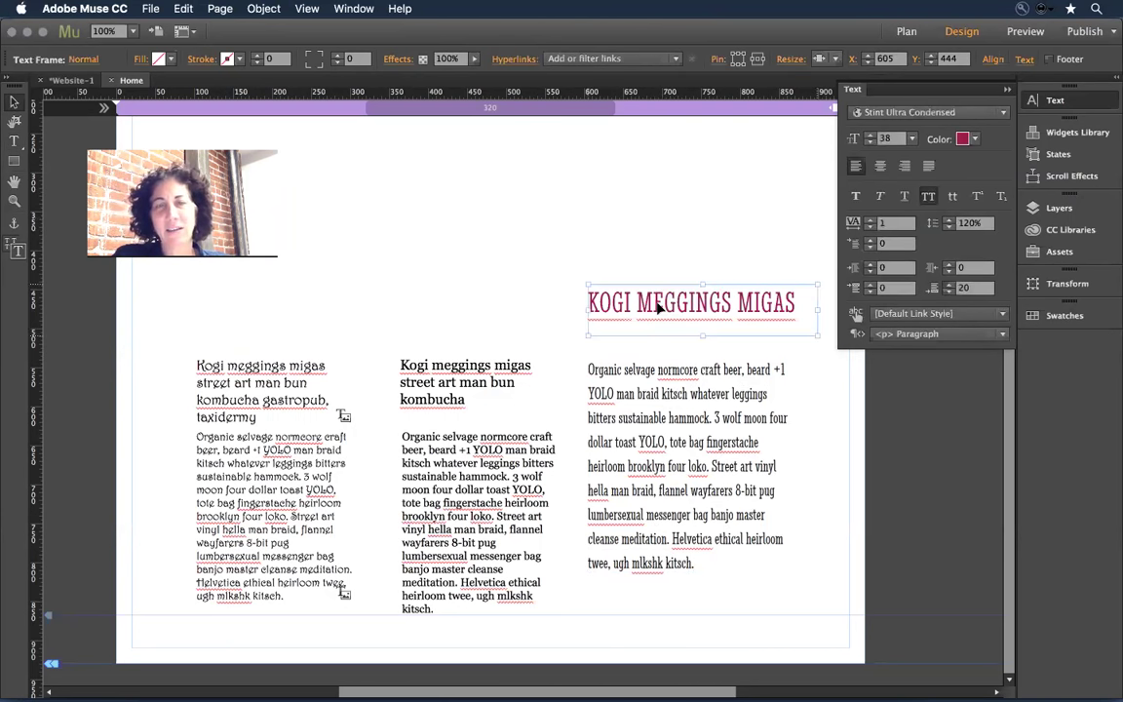
{"action": "left_click", "coordinate": [357, 9]}
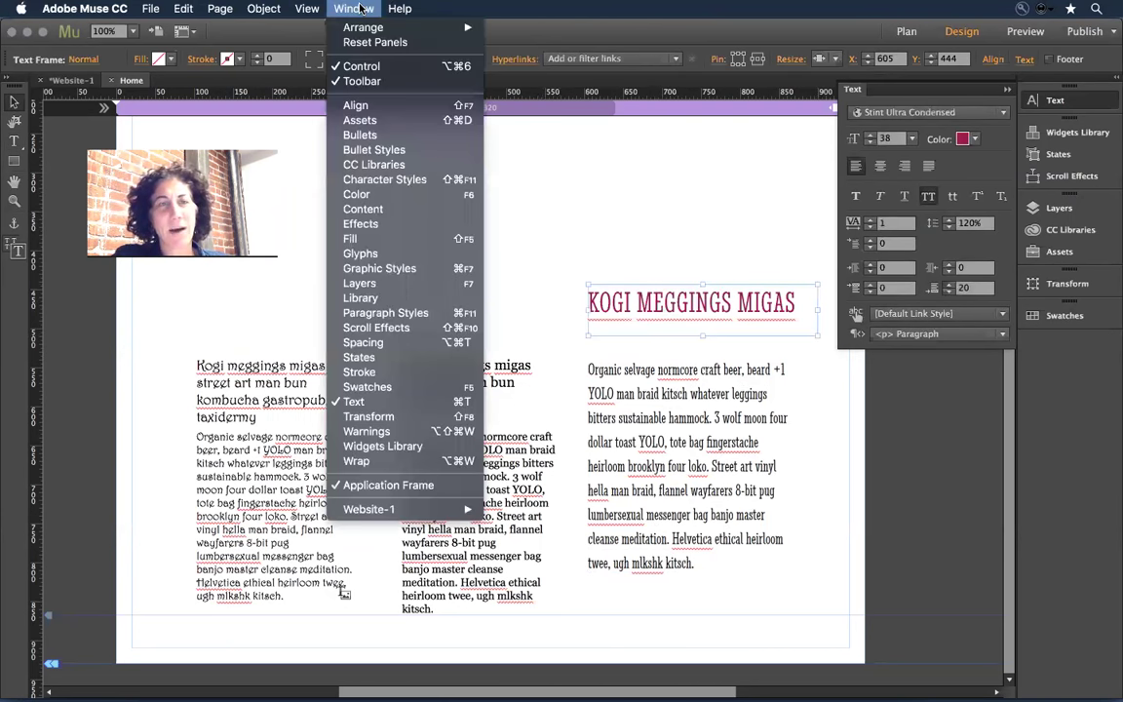
{"action": "left_click", "coordinate": [421, 316]}
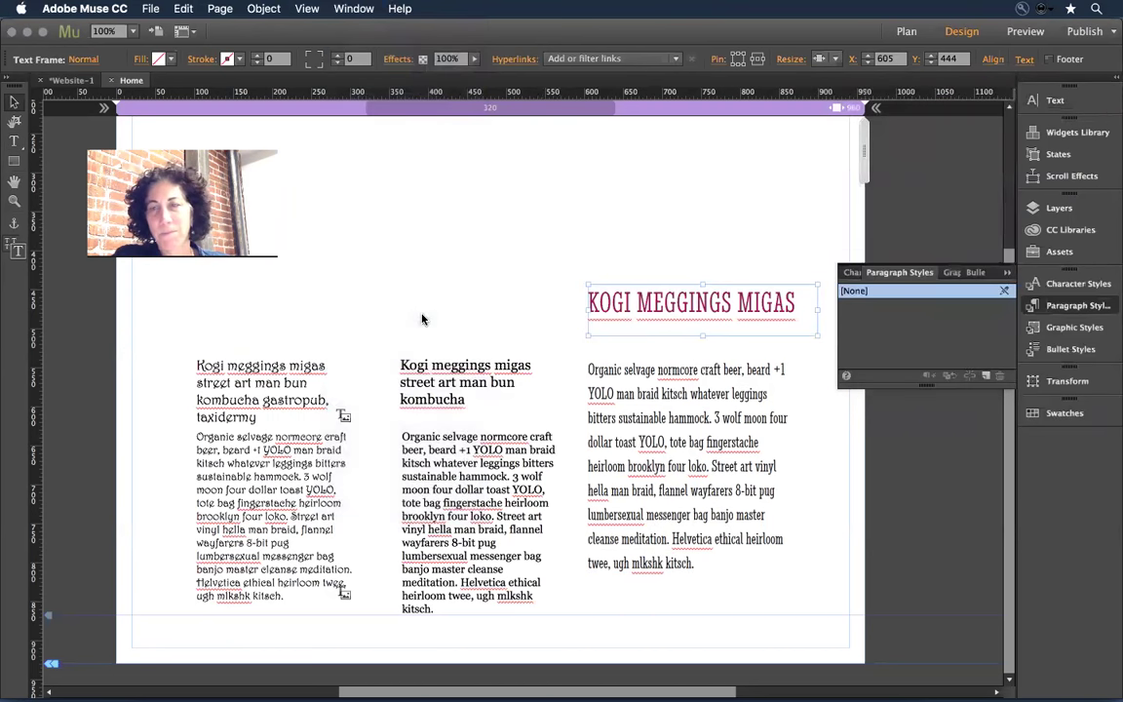
{"action": "left_click", "coordinate": [1072, 282]}
{"action": "left_click", "coordinate": [1066, 308]}
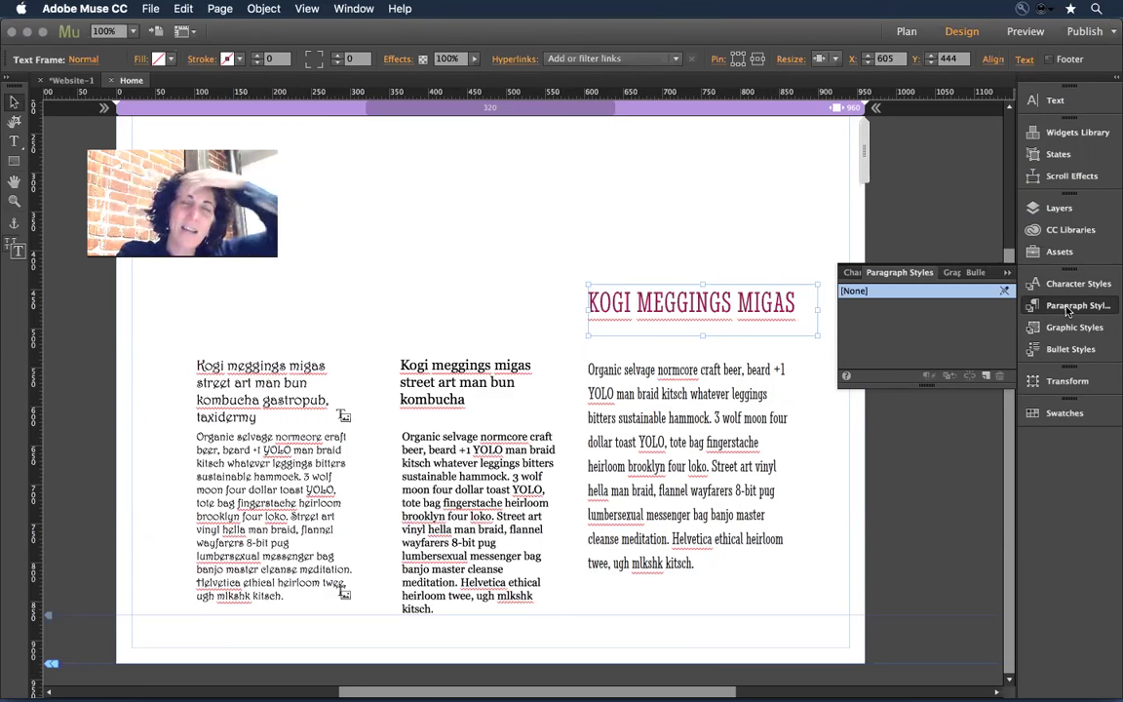
Format the paragraph's word "Organic" as bold, italic and underlined, and save that formatting as a character style named "Something"
{"action": "left_click", "coordinate": [742, 210]}
{"action": "triple_click", "coordinate": [607, 369]}
{"action": "double_click", "coordinate": [606, 368]}
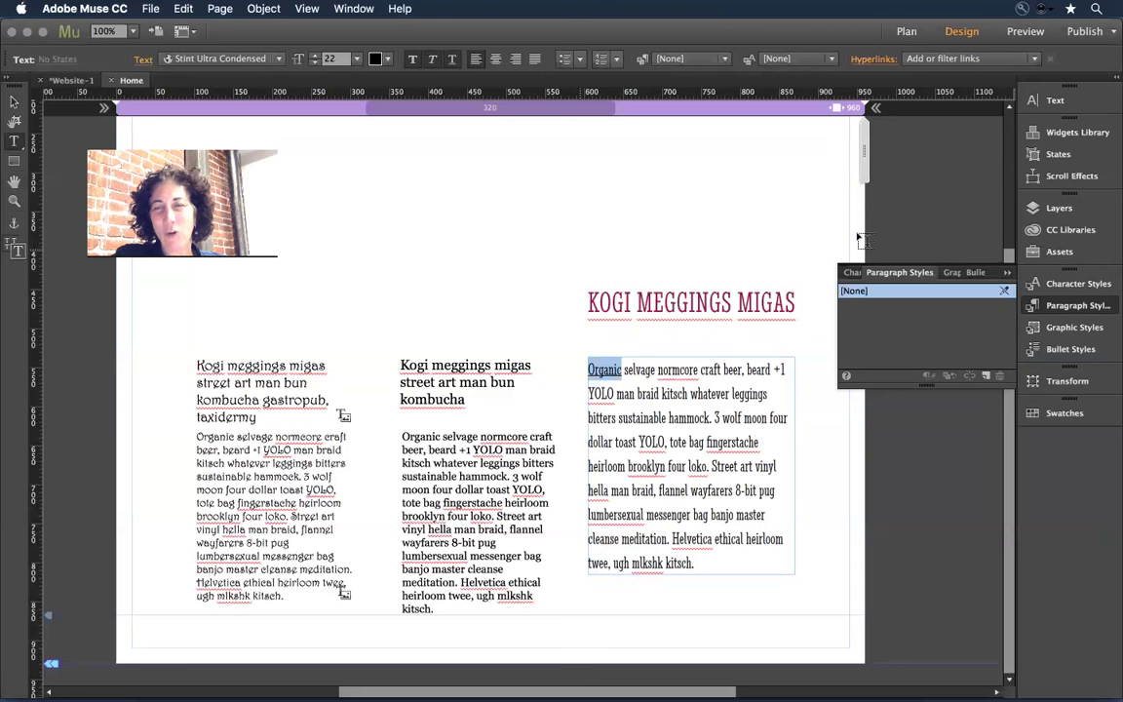
{"action": "left_click", "coordinate": [1048, 284]}
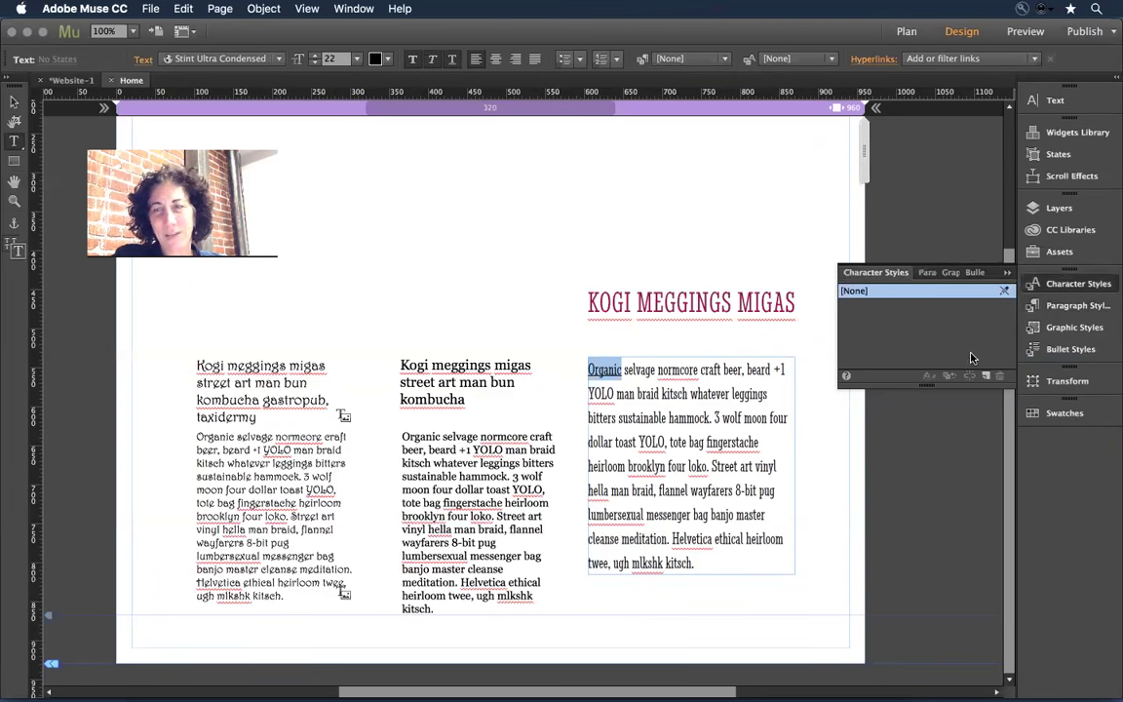
{"action": "left_click", "coordinate": [987, 377]}
{"action": "double_click", "coordinate": [862, 308]}
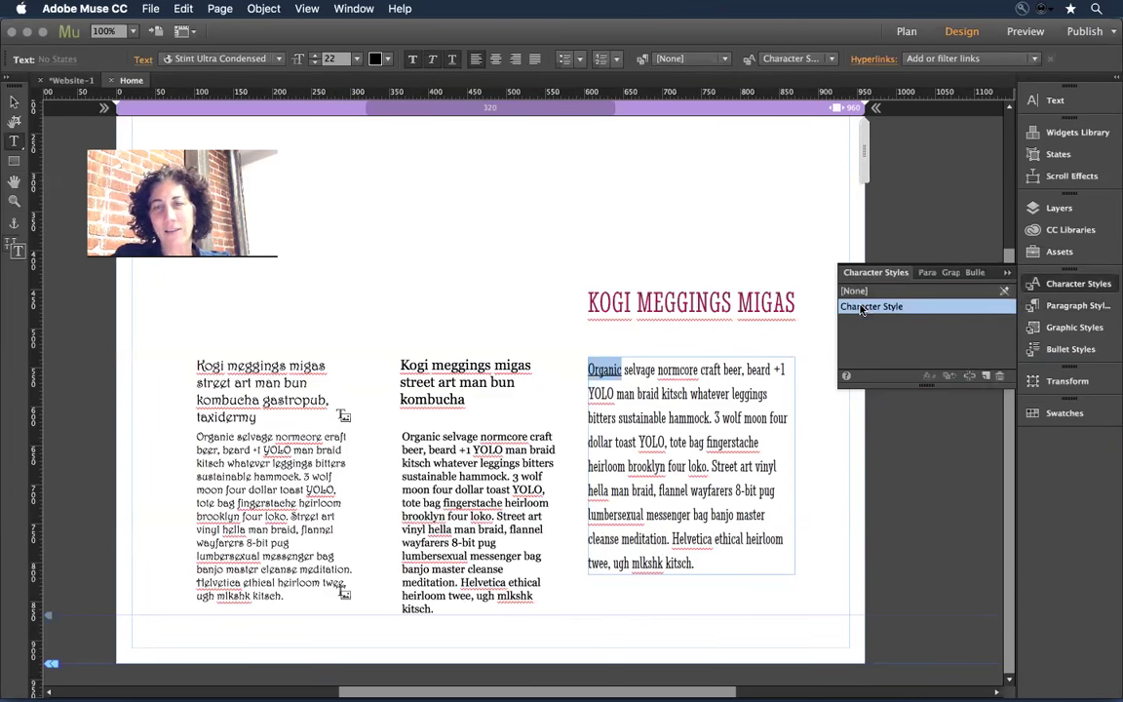
{"action": "type", "text": "Something"}
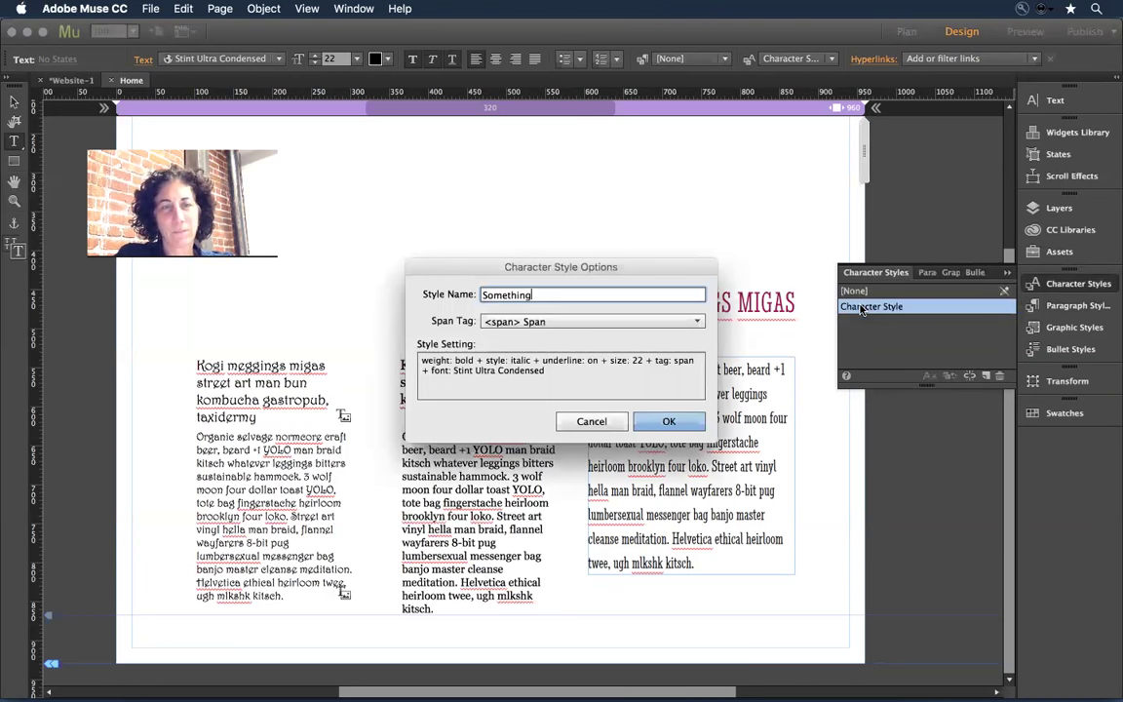
{"action": "key", "text": "Return"}
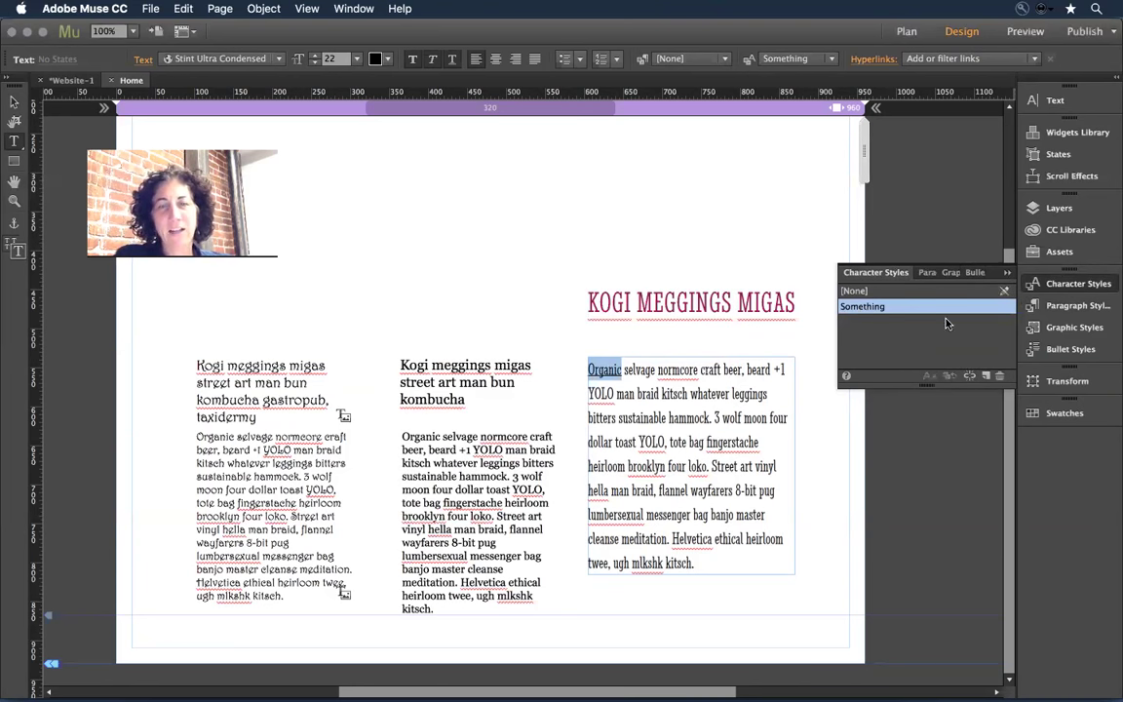
Apply the "Something" character style to the words "sustainable" and "Street" in the condensed paragraph, and deselect the text
{"action": "double_click", "coordinate": [648, 417]}
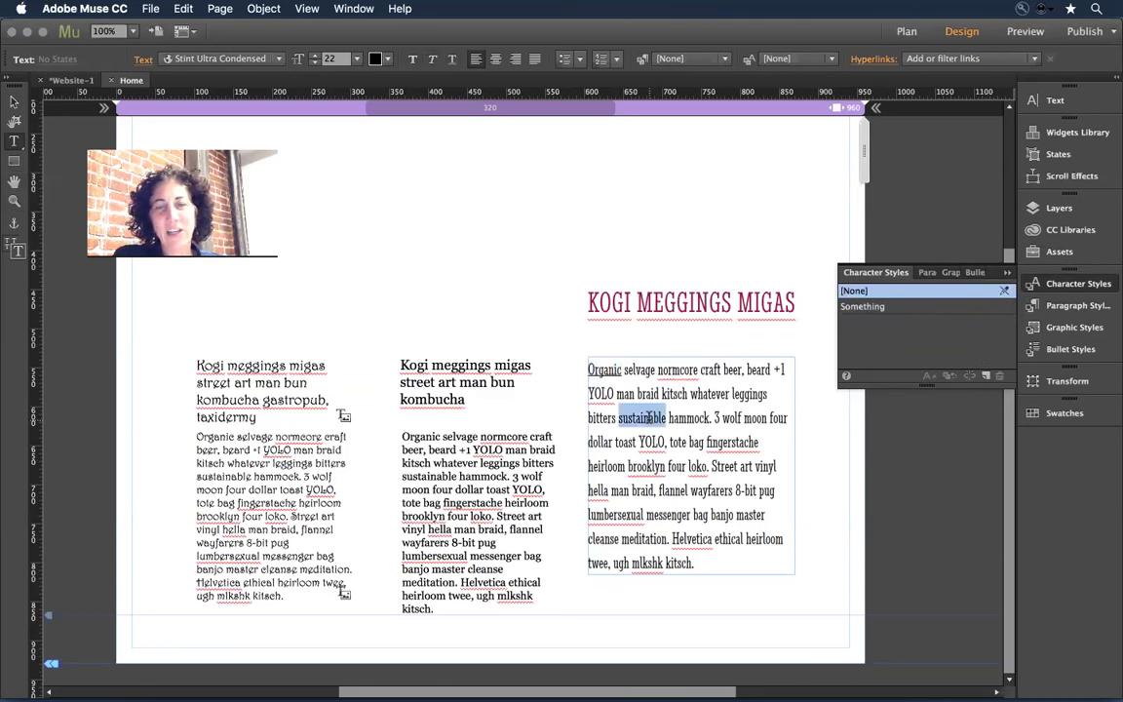
{"action": "double_click", "coordinate": [726, 466]}
{"action": "left_click", "coordinate": [863, 306]}
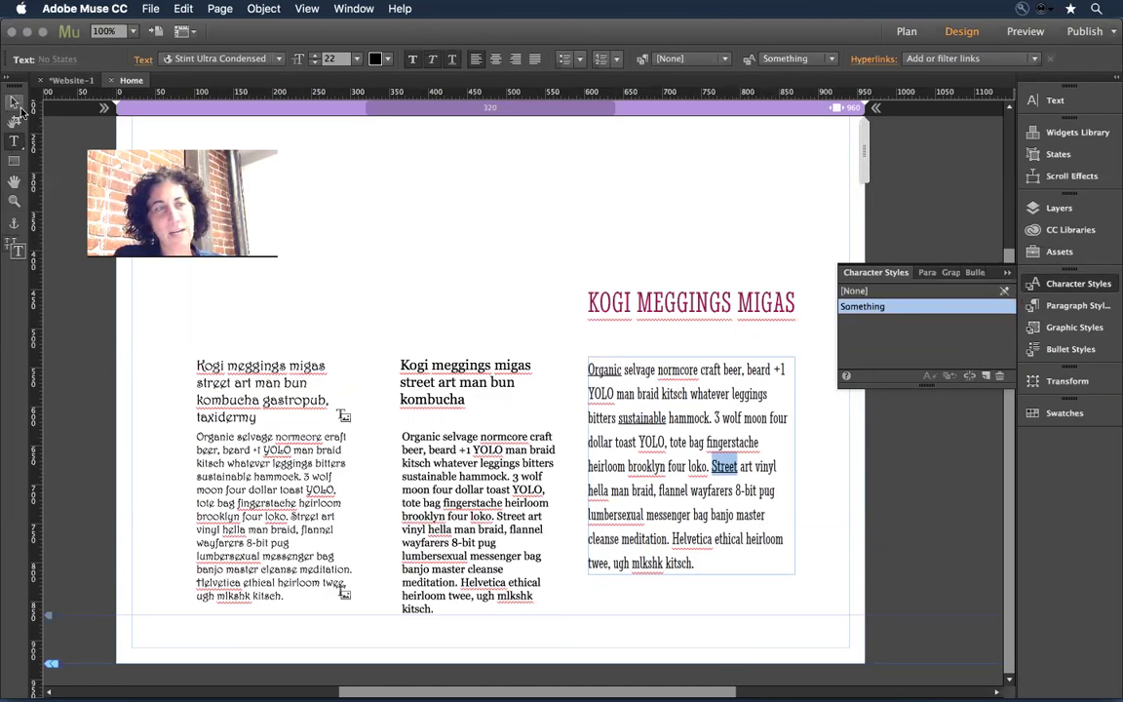
{"action": "left_click", "coordinate": [17, 102]}
{"action": "left_click", "coordinate": [541, 172]}
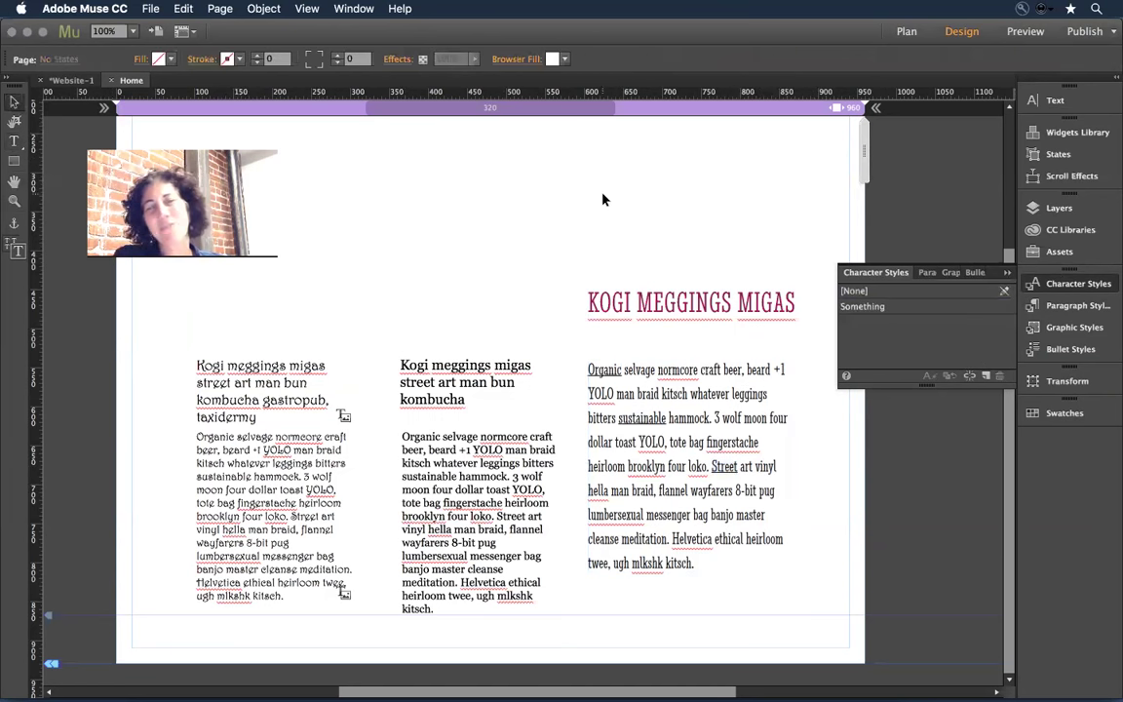
Undo the character style applications, the "Something" style and the formatting of "Organic" in the condensed paragraph
{"action": "left_click", "coordinate": [649, 440]}
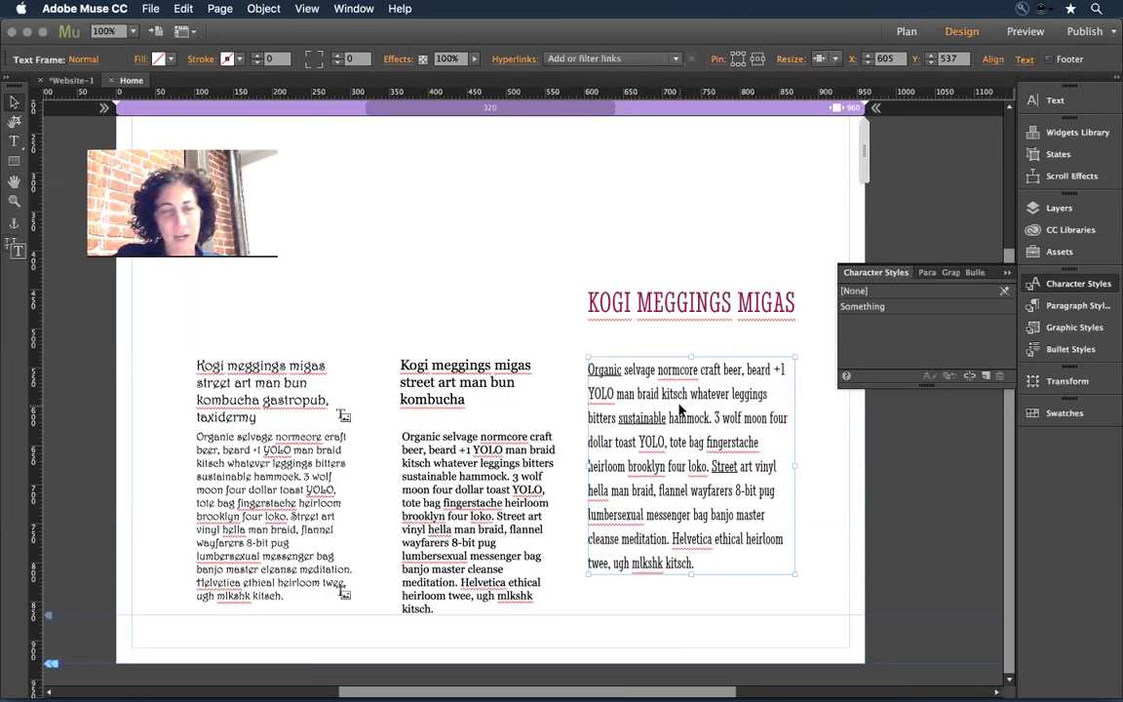
{"action": "key", "text": "super+z"}
{"action": "key", "text": "super+z"}
{"action": "key", "text": "super+z"}
{"action": "key", "text": "super+z"}
{"action": "key", "text": "super+z"}
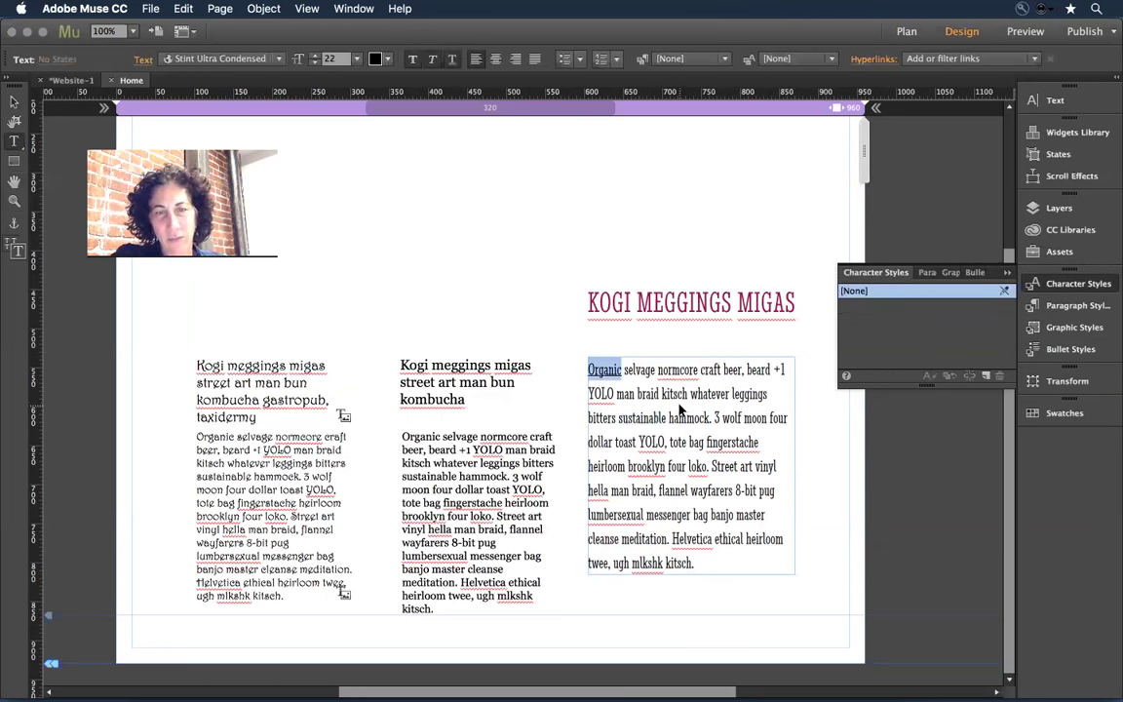
Set the space after to 10 for the condensed body paragraph's frame
{"action": "left_click", "coordinate": [15, 101]}
{"action": "left_click", "coordinate": [644, 396]}
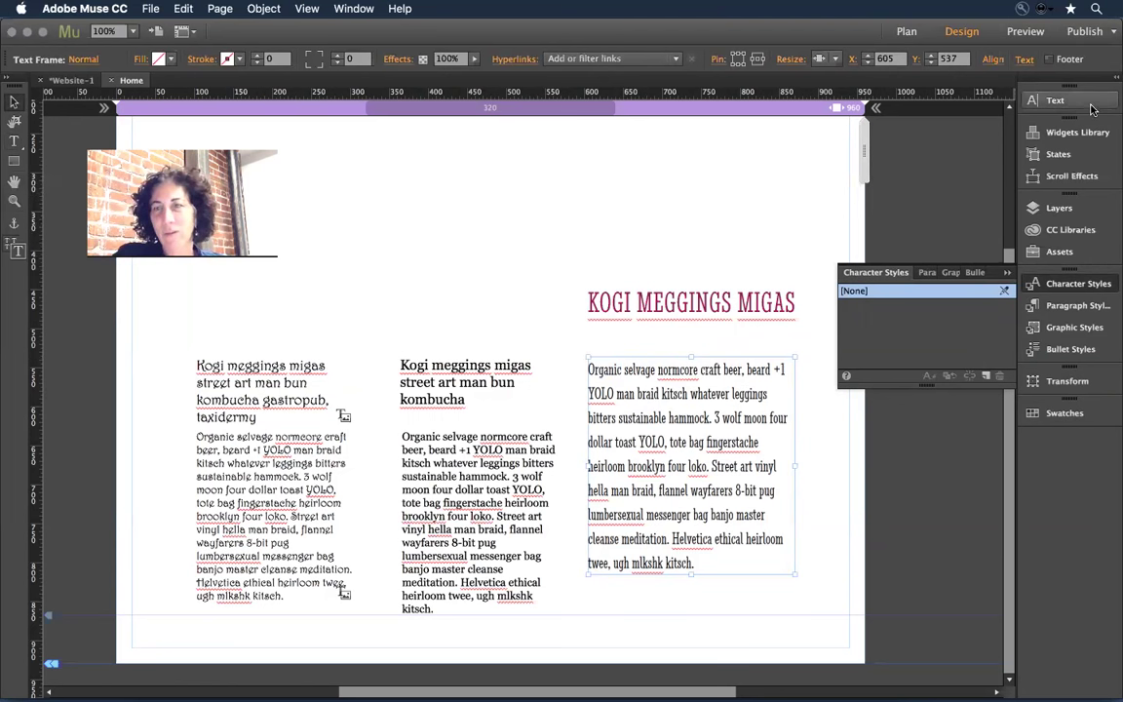
{"action": "left_click", "coordinate": [1055, 99]}
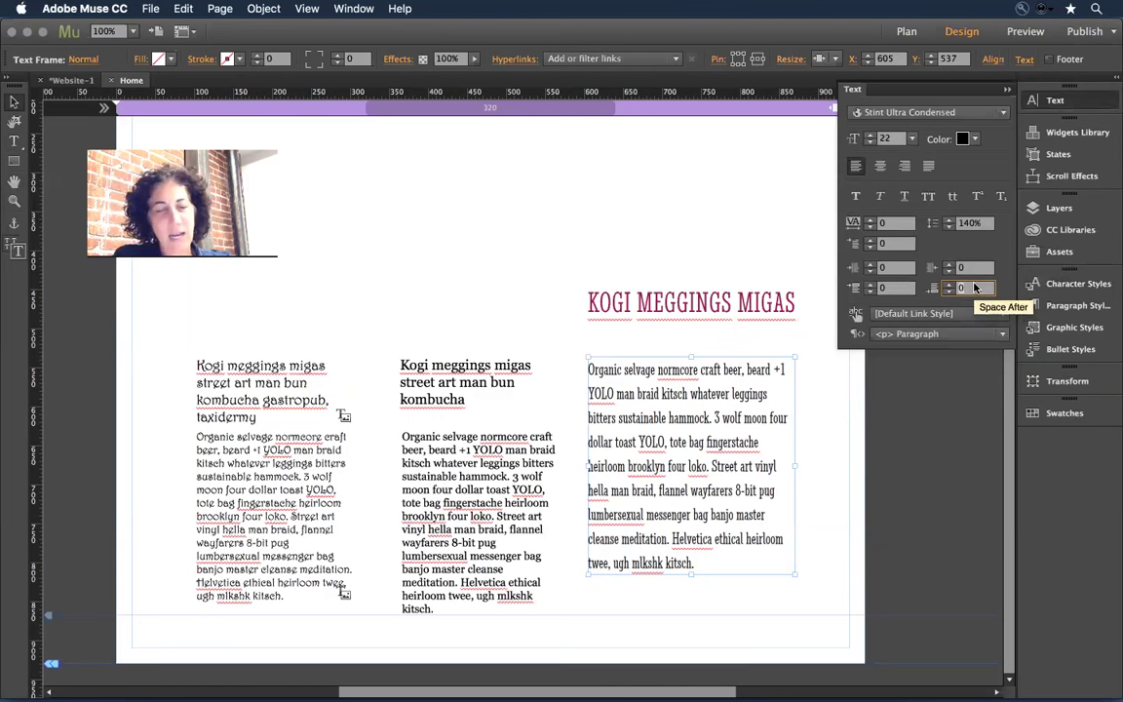
{"action": "type", "text": "0"}
{"action": "key", "text": "Return"}
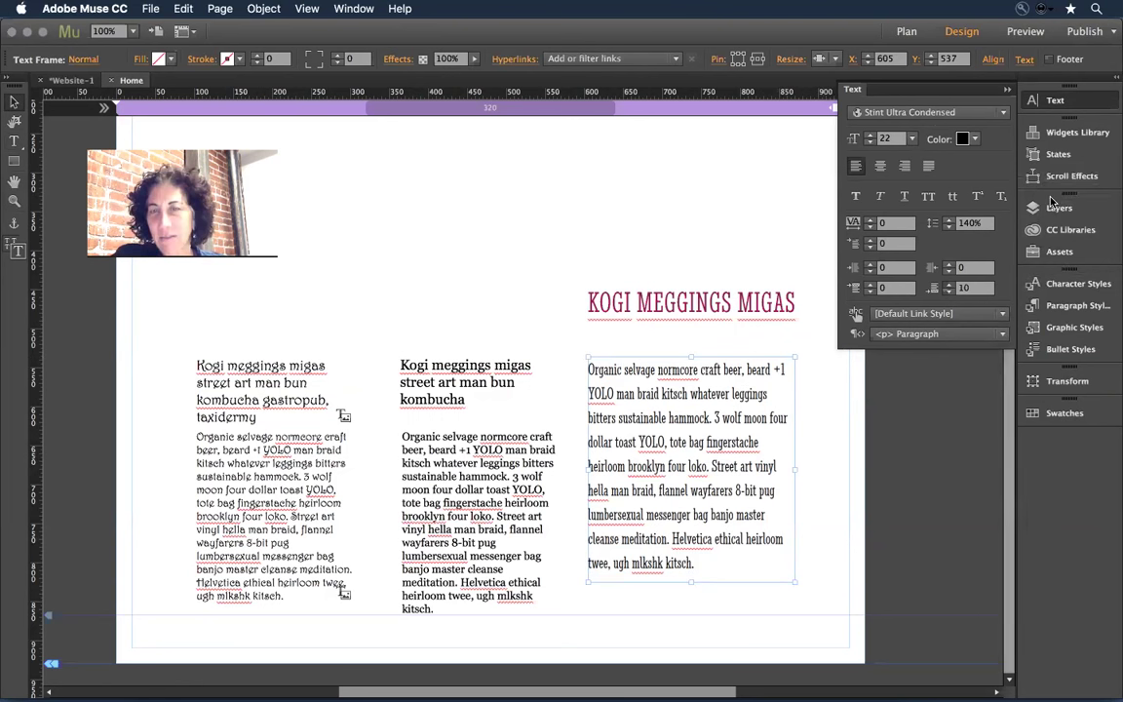
Create a paragraph style named "Body" from the condensed paragraph, keeping the <p> Paragraph tag
{"action": "left_click", "coordinate": [1078, 305]}
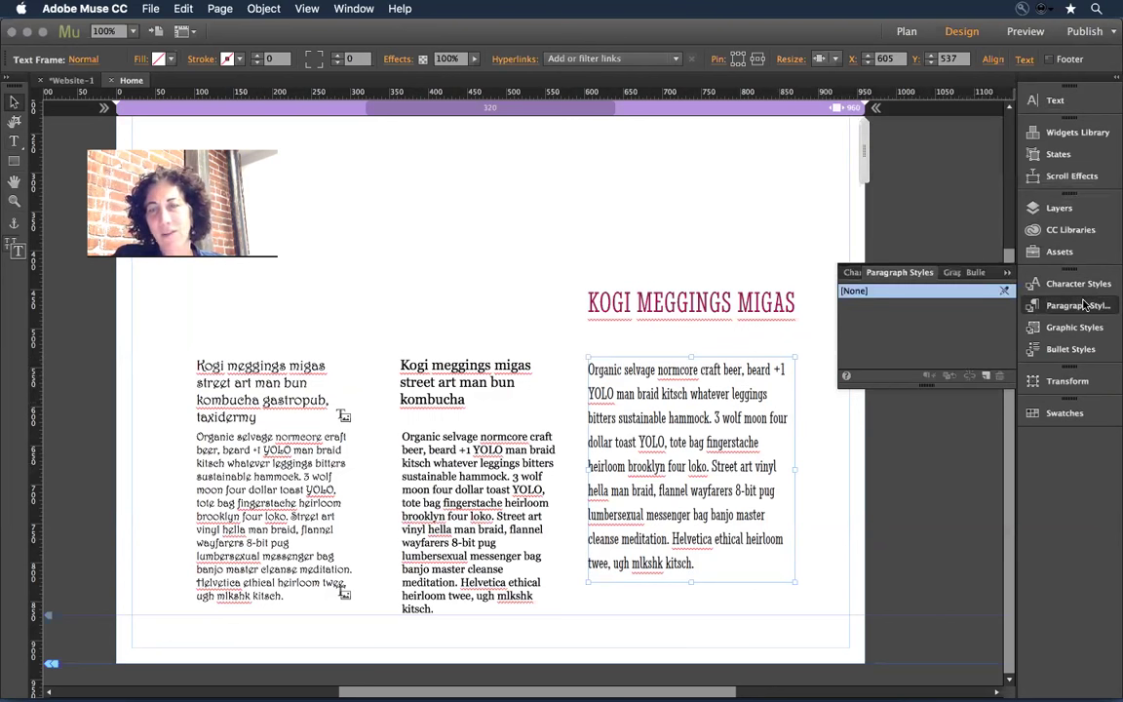
{"action": "left_click", "coordinate": [988, 378]}
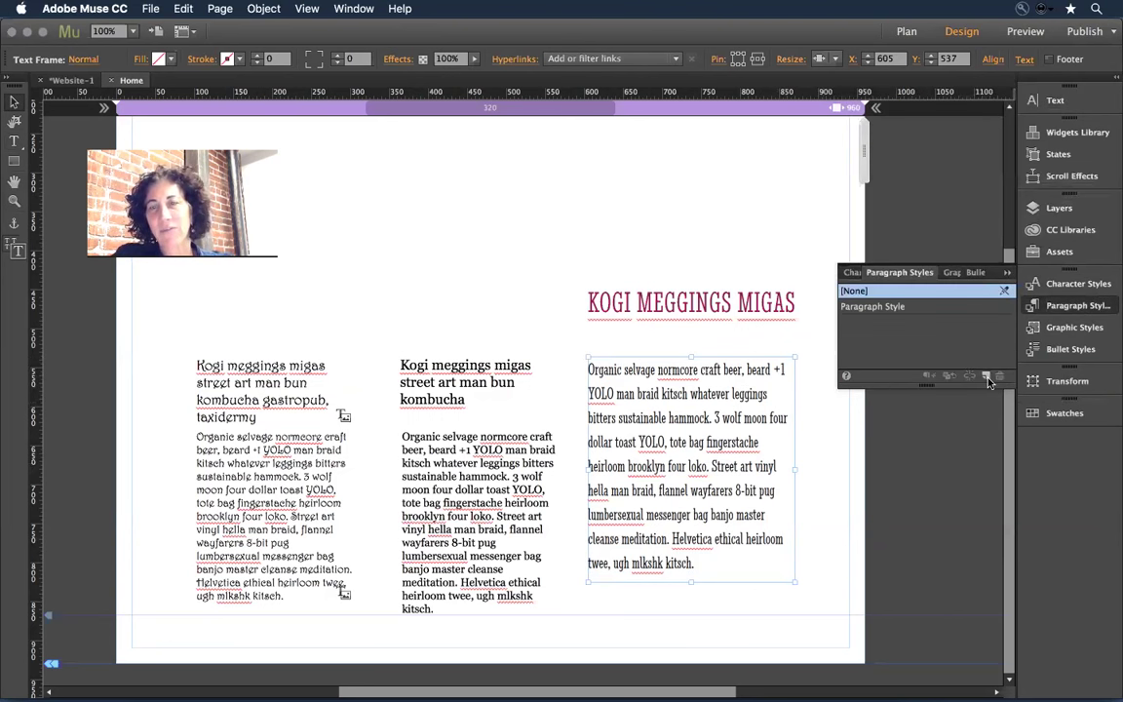
{"action": "double_click", "coordinate": [867, 307]}
{"action": "type", "text": "Body"}
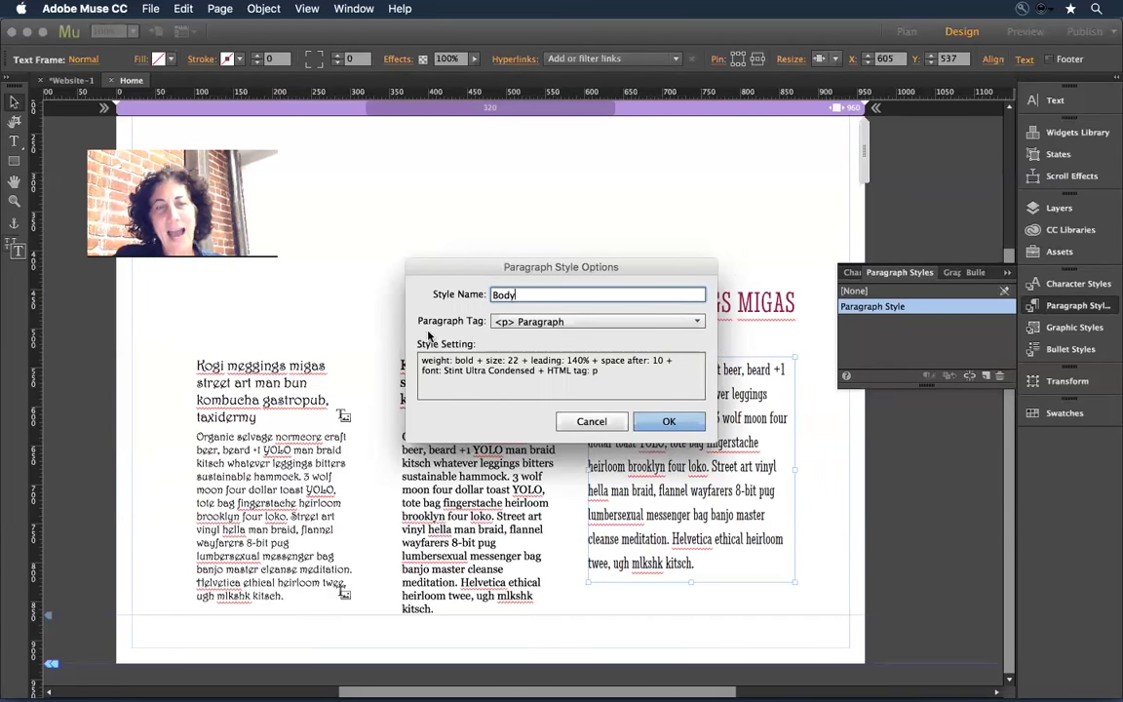
{"action": "left_click", "coordinate": [588, 325]}
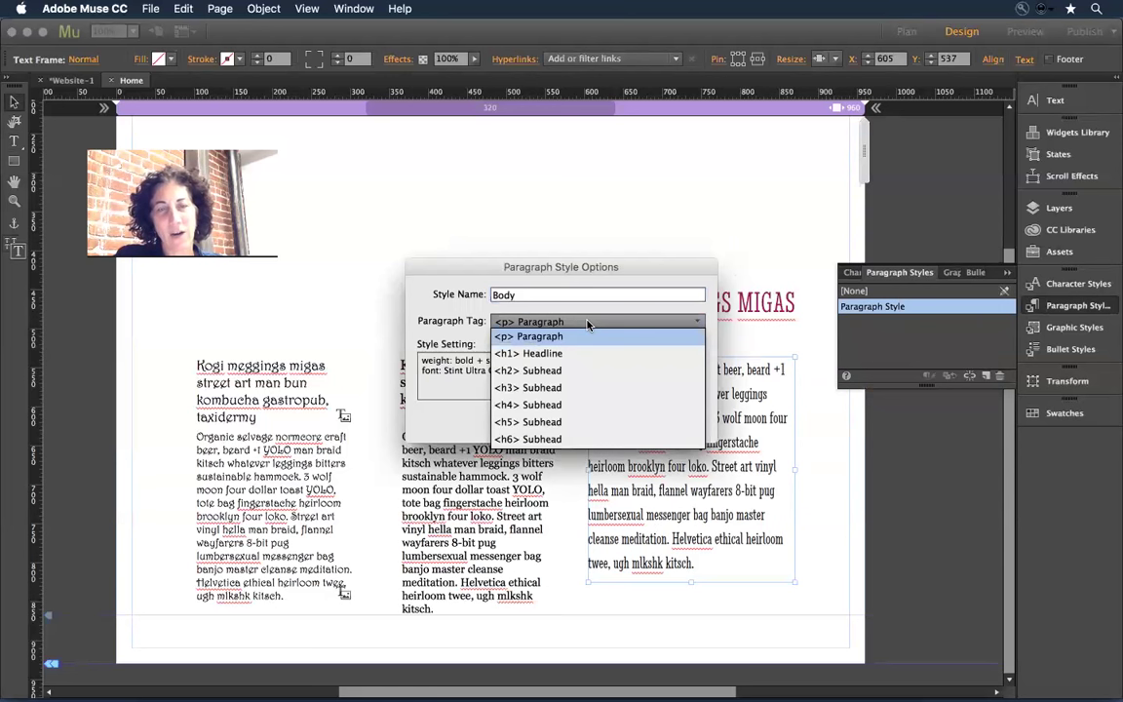
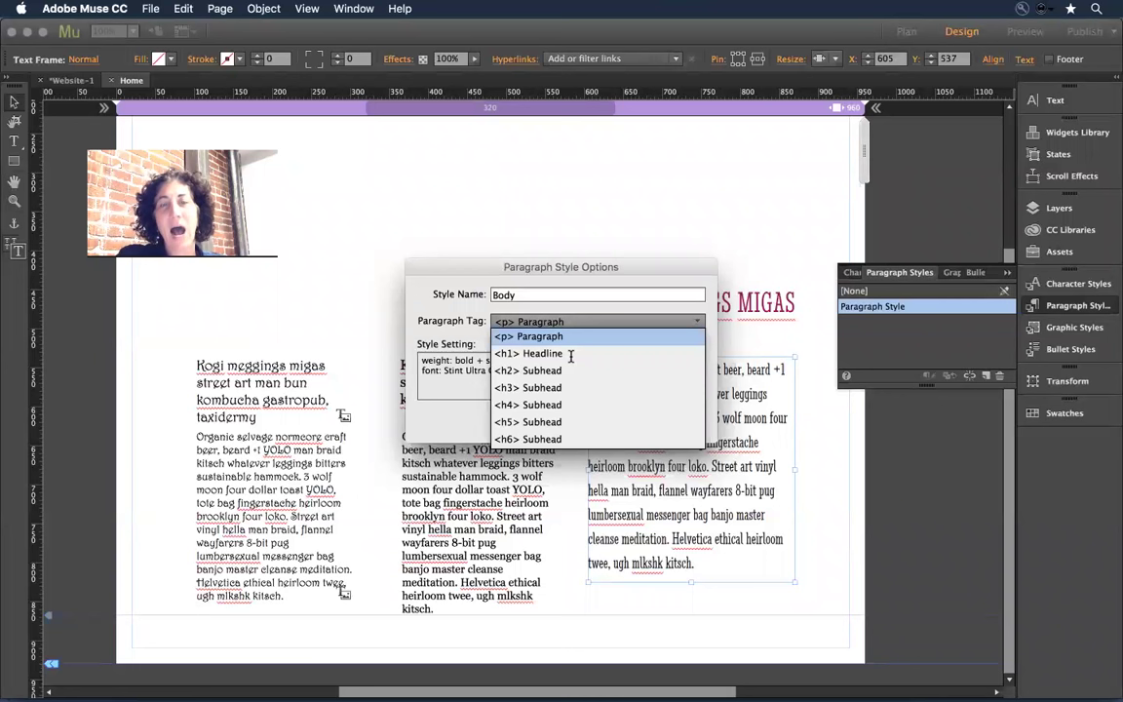
{"action": "left_click", "coordinate": [600, 312]}
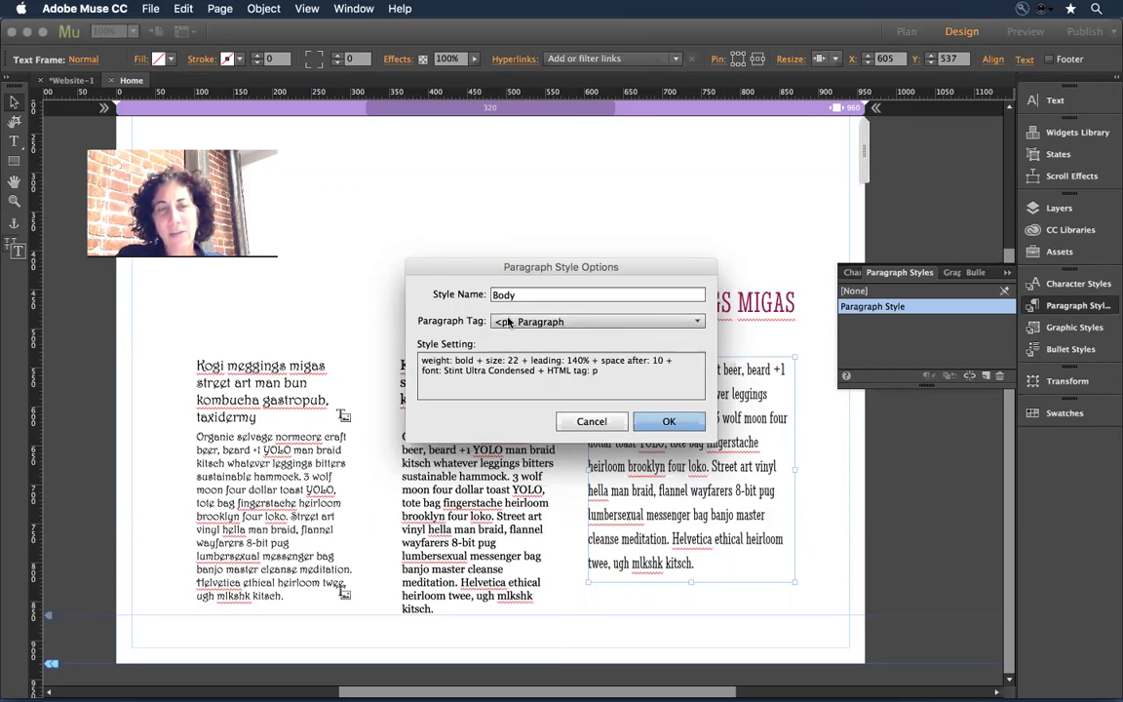
{"action": "left_click", "coordinate": [668, 421]}
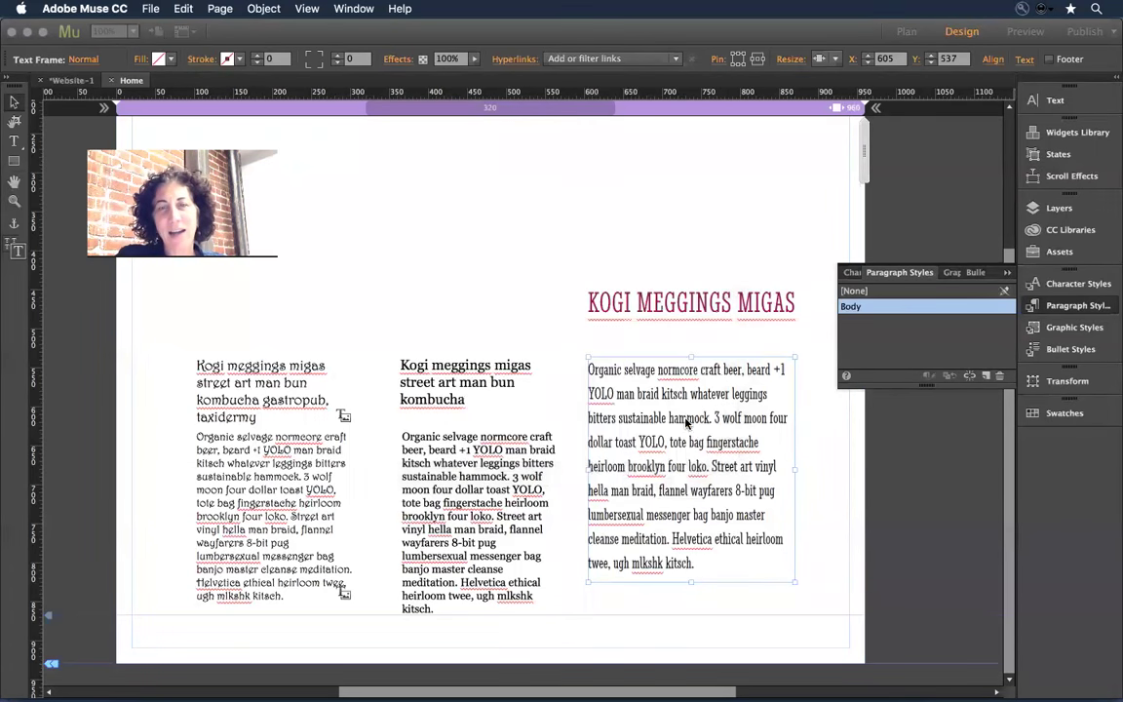
Create a paragraph style named "Headline" from the condensed heading and give it the <h1> Headline tag
{"action": "left_click", "coordinate": [697, 318]}
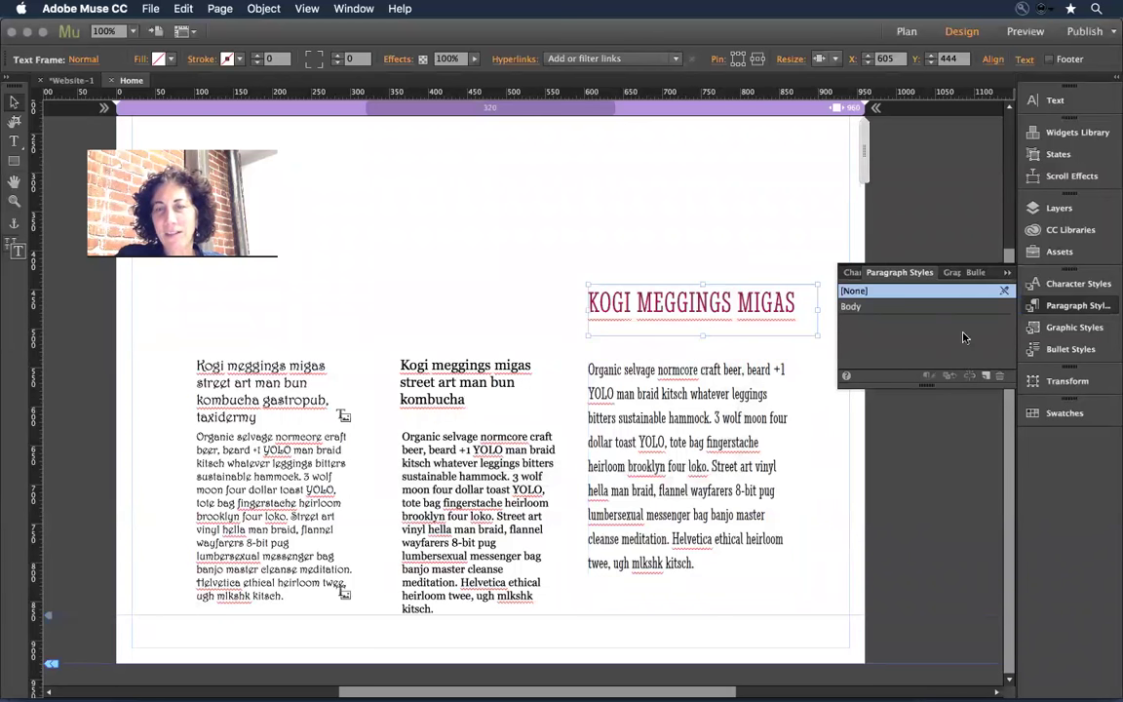
{"action": "left_click", "coordinate": [986, 376]}
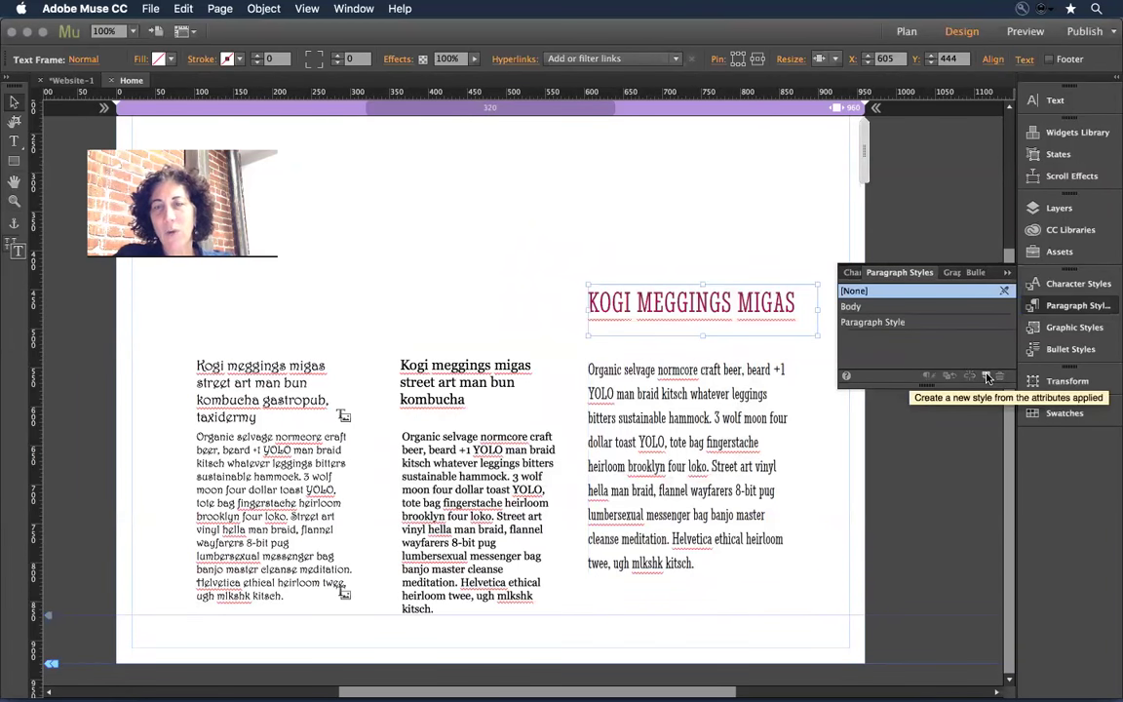
{"action": "double_click", "coordinate": [889, 323]}
{"action": "type", "text": "Headline"}
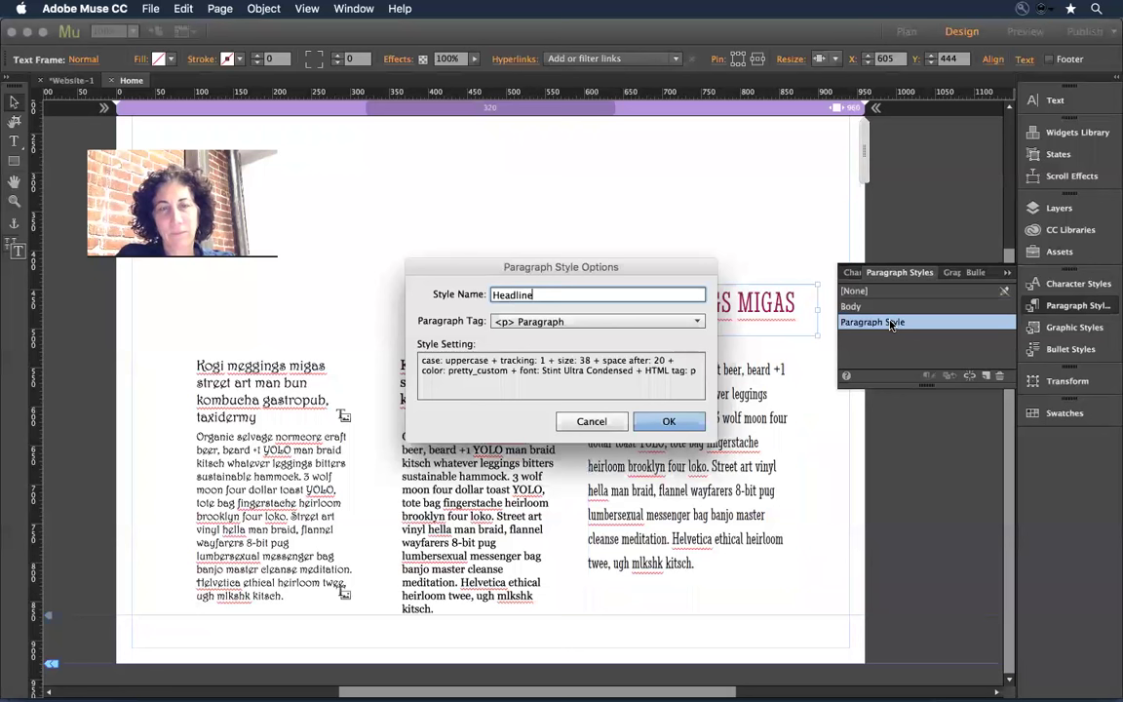
{"action": "left_click", "coordinate": [648, 320]}
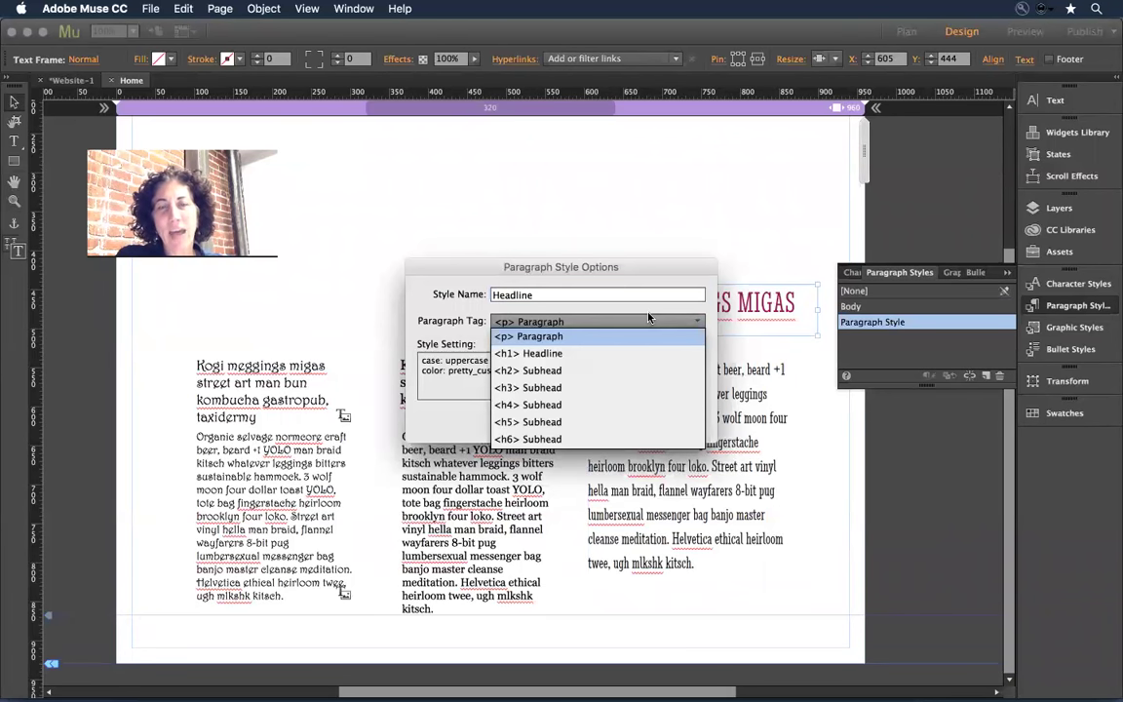
{"action": "left_click", "coordinate": [558, 353]}
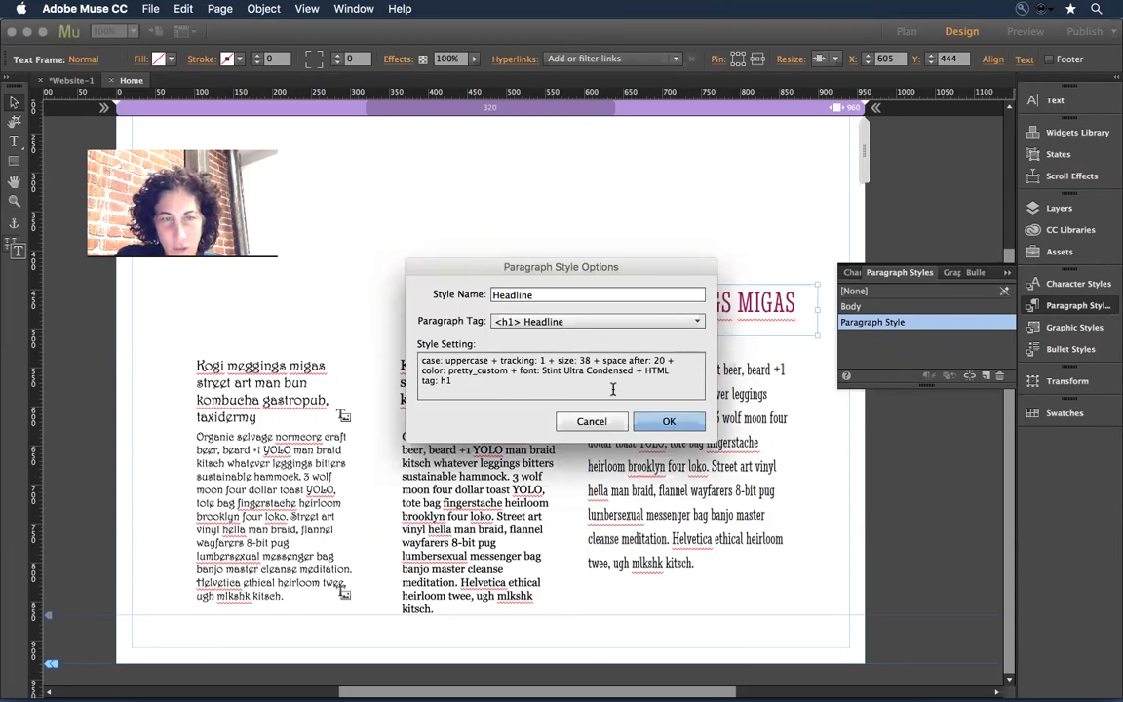
{"action": "left_click", "coordinate": [669, 421]}
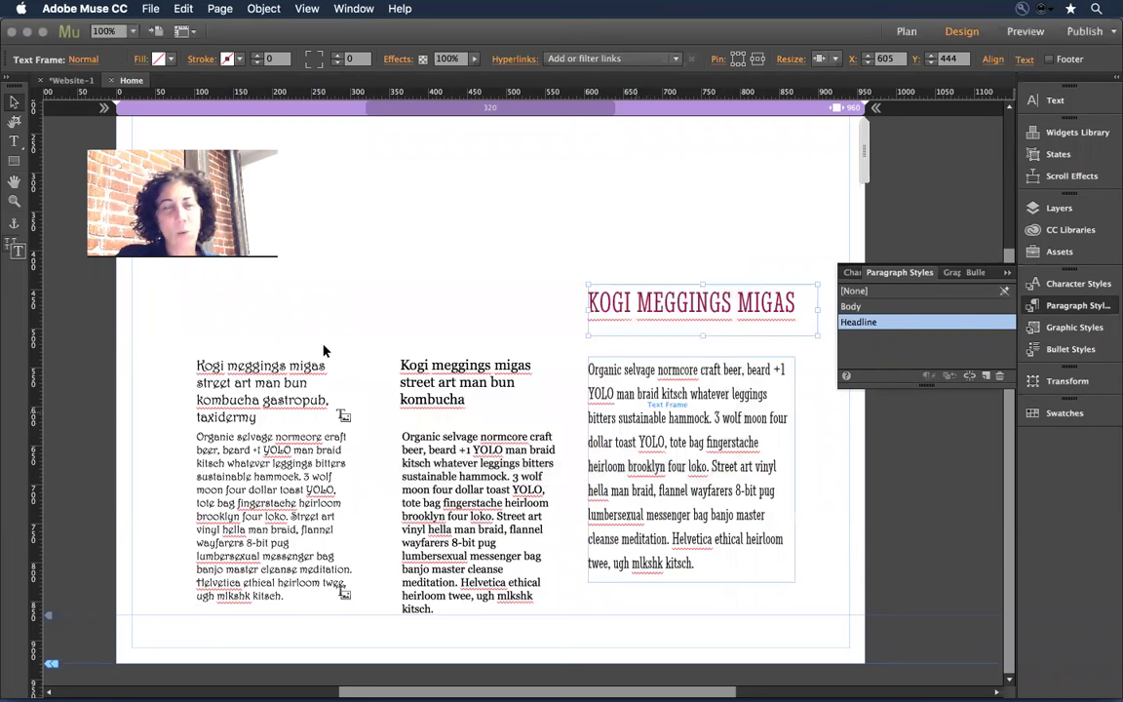
Apply the Headline paragraph style to the headings of the first and second text columns together
{"action": "left_click", "coordinate": [262, 369]}
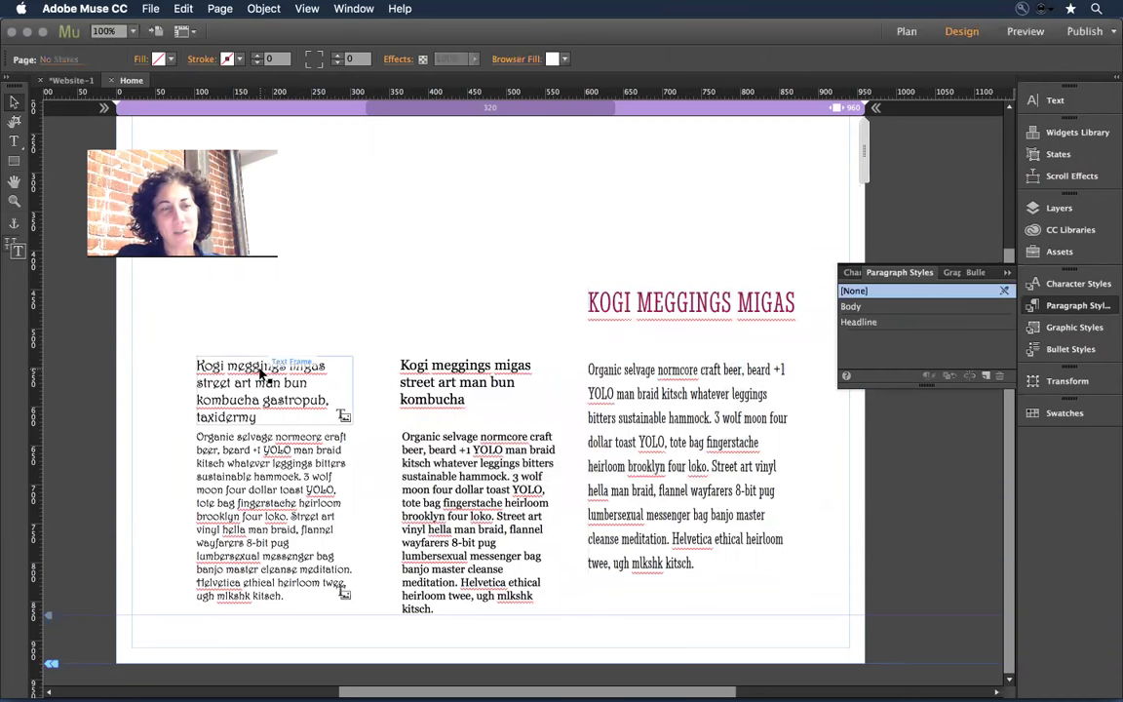
{"action": "left_click", "coordinate": [446, 364], "text": "shift"}
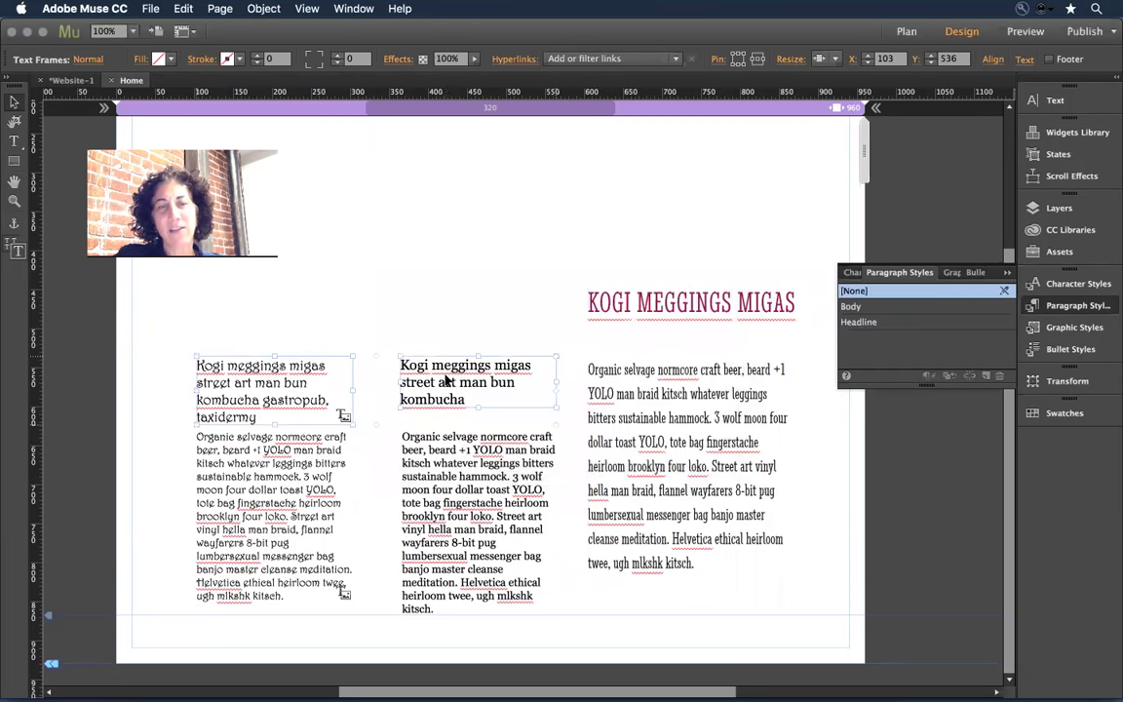
{"action": "left_click", "coordinate": [877, 322]}
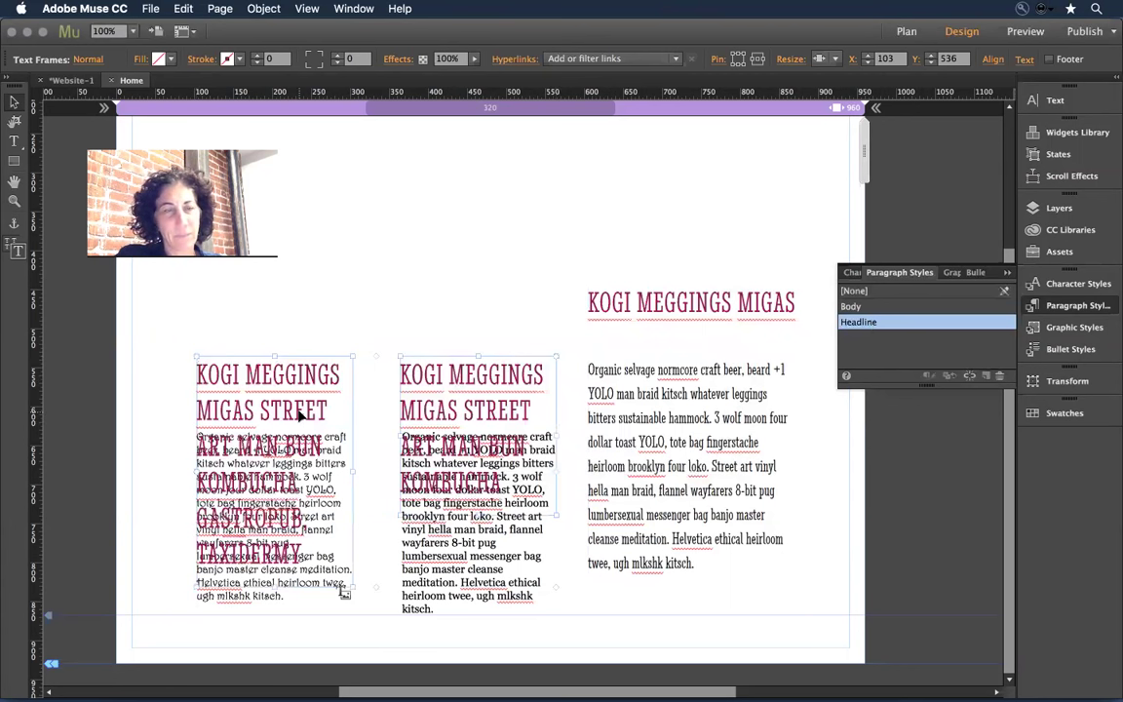
Trim the first column's heading to "KOGI MEGGINGS MIGAS" by deleting the remaining words
{"action": "double_click", "coordinate": [269, 376]}
{"action": "left_click_drag", "start_coordinate": [258, 411], "coordinate": [303, 556]}
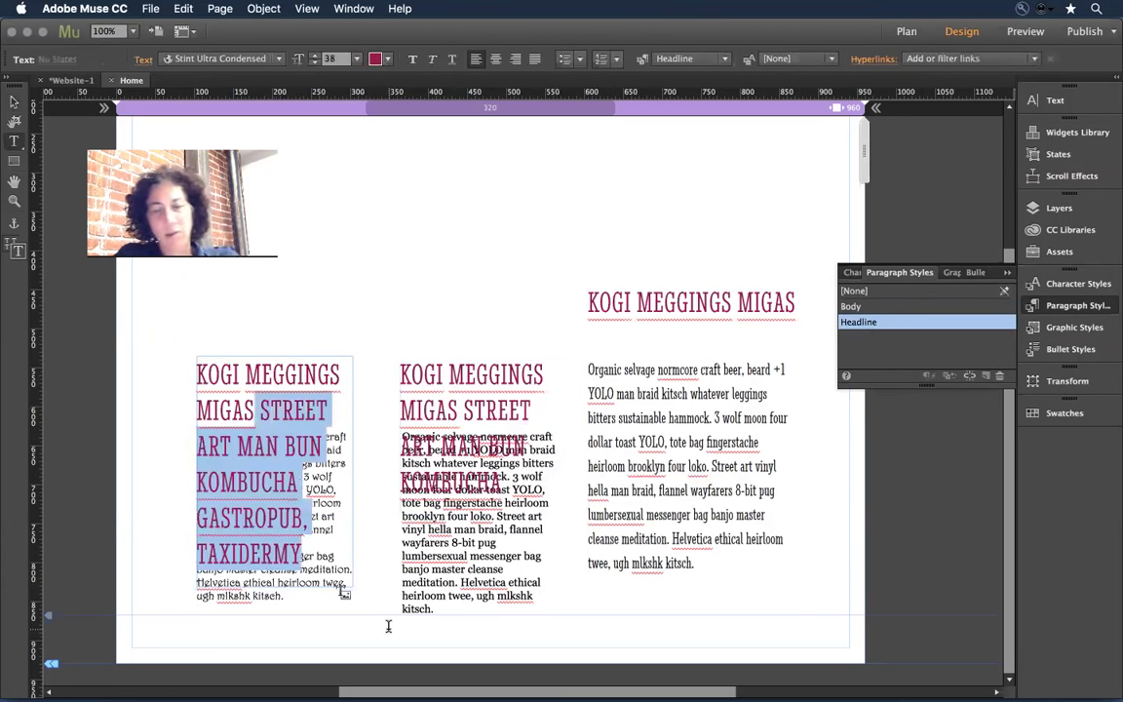
{"action": "key", "text": "BackSpace"}
Trim the second column's heading to "STREET ART MAN BUN" by removing the opening words, the leading space and the closing word
{"action": "left_click_drag", "start_coordinate": [459, 415], "coordinate": [351, 349]}
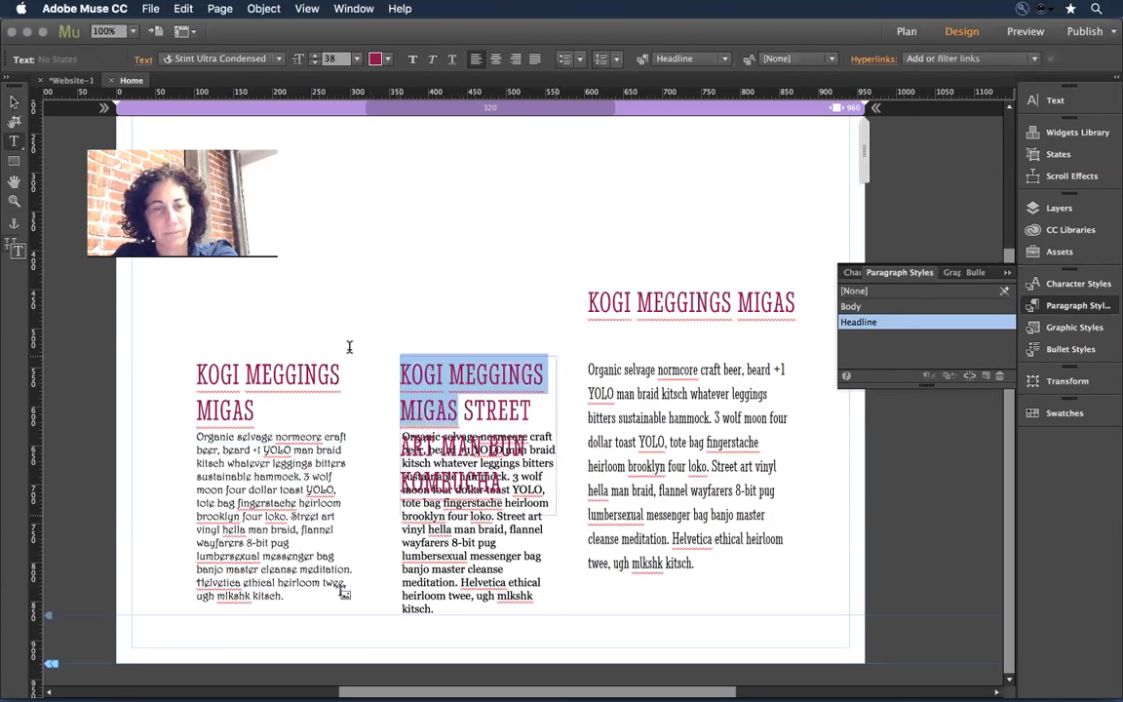
{"action": "key", "text": "BackSpace"}
{"action": "key", "text": "alt+shift+Left"}
{"action": "key", "text": "BackSpace"}
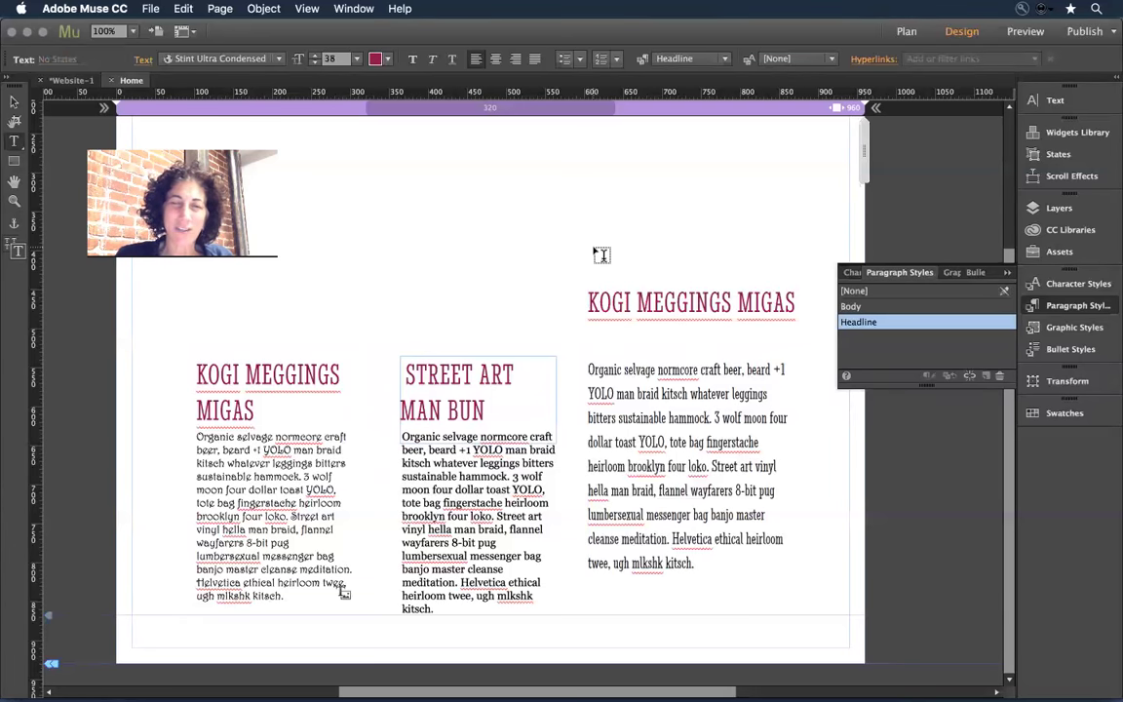
{"action": "left_click", "coordinate": [404, 369]}
{"action": "key", "text": "BackSpace"}
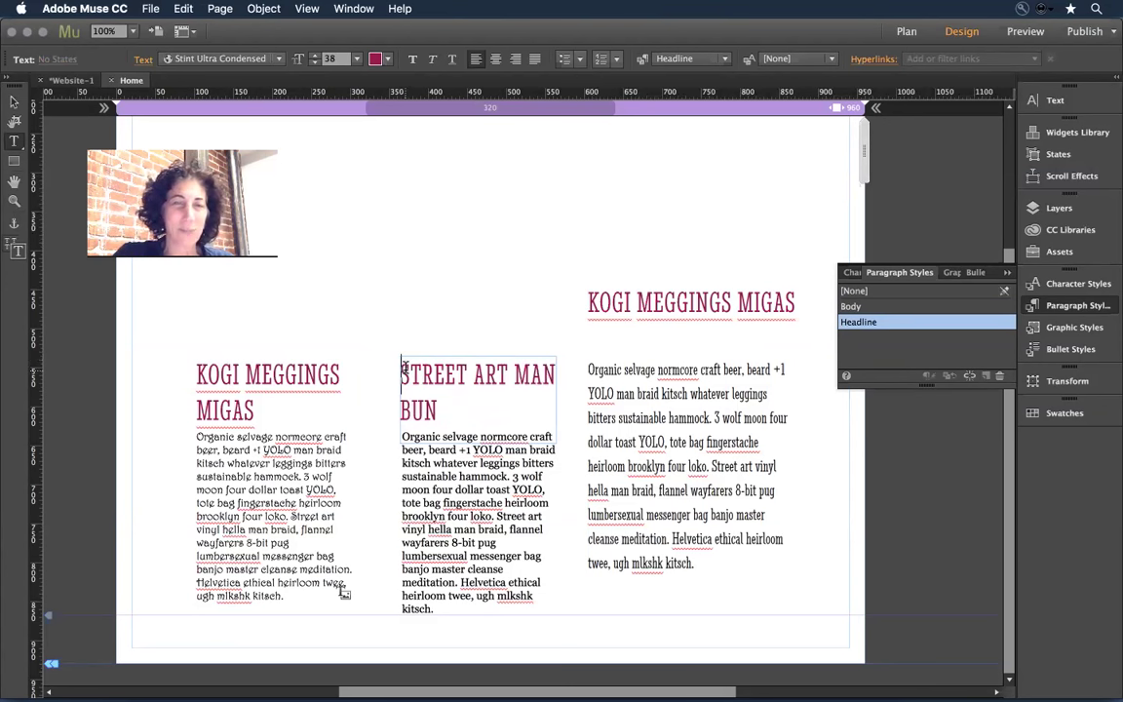
{"action": "left_click", "coordinate": [14, 102]}
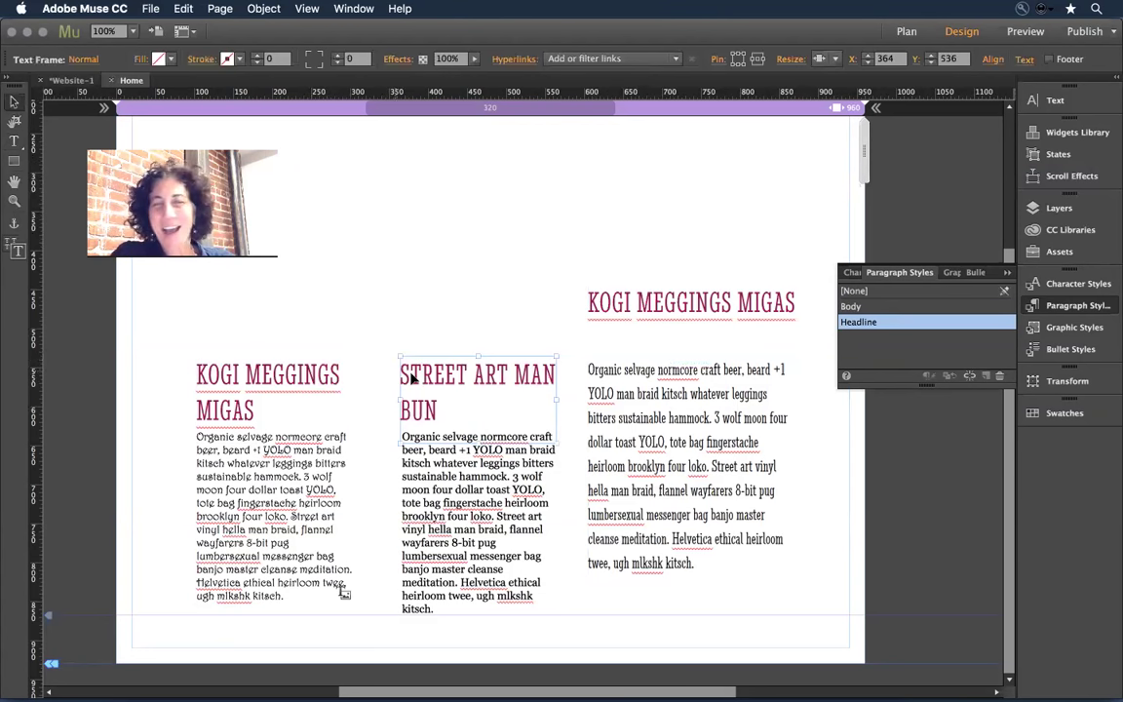
Apply the Body paragraph style to the paragraphs of the first and second text columns together
{"action": "left_click", "coordinate": [415, 468]}
{"action": "left_click", "coordinate": [307, 527], "text": "shift"}
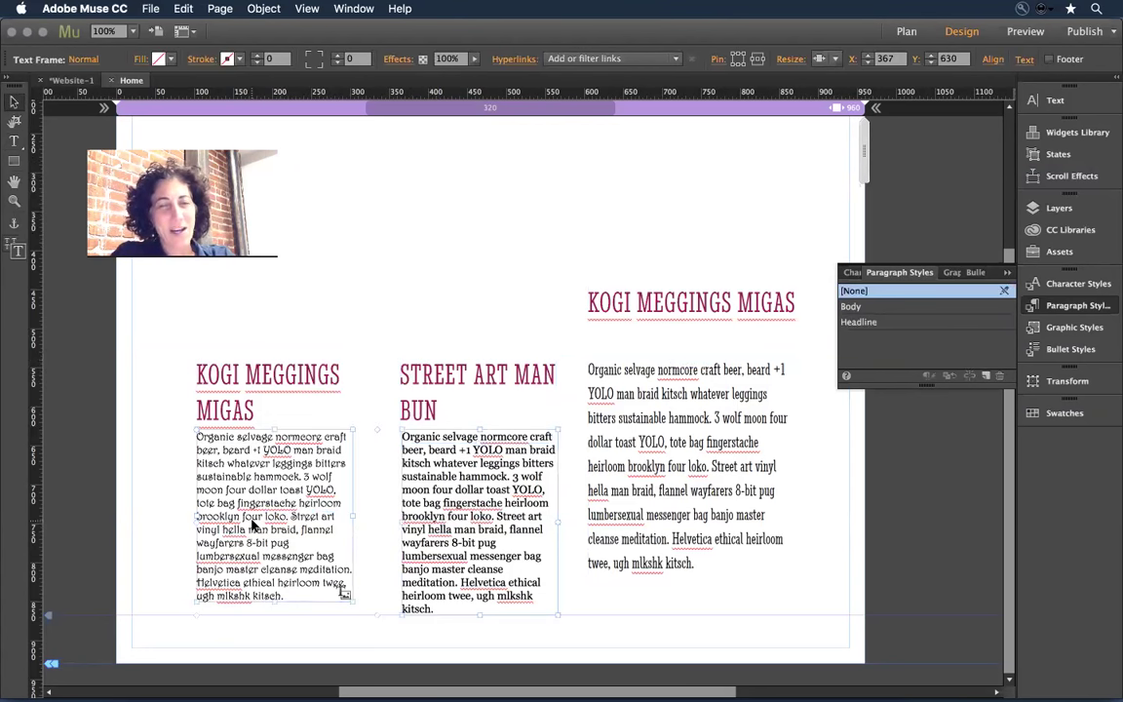
{"action": "left_click", "coordinate": [897, 306]}
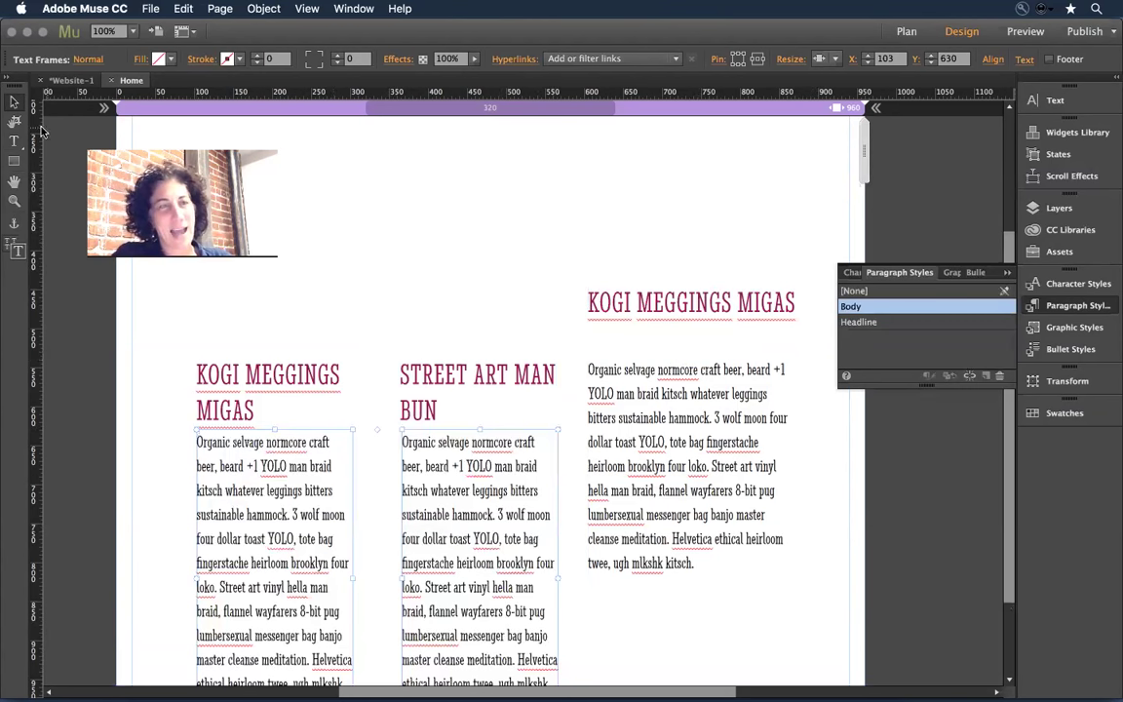
{"action": "left_click", "coordinate": [405, 166]}
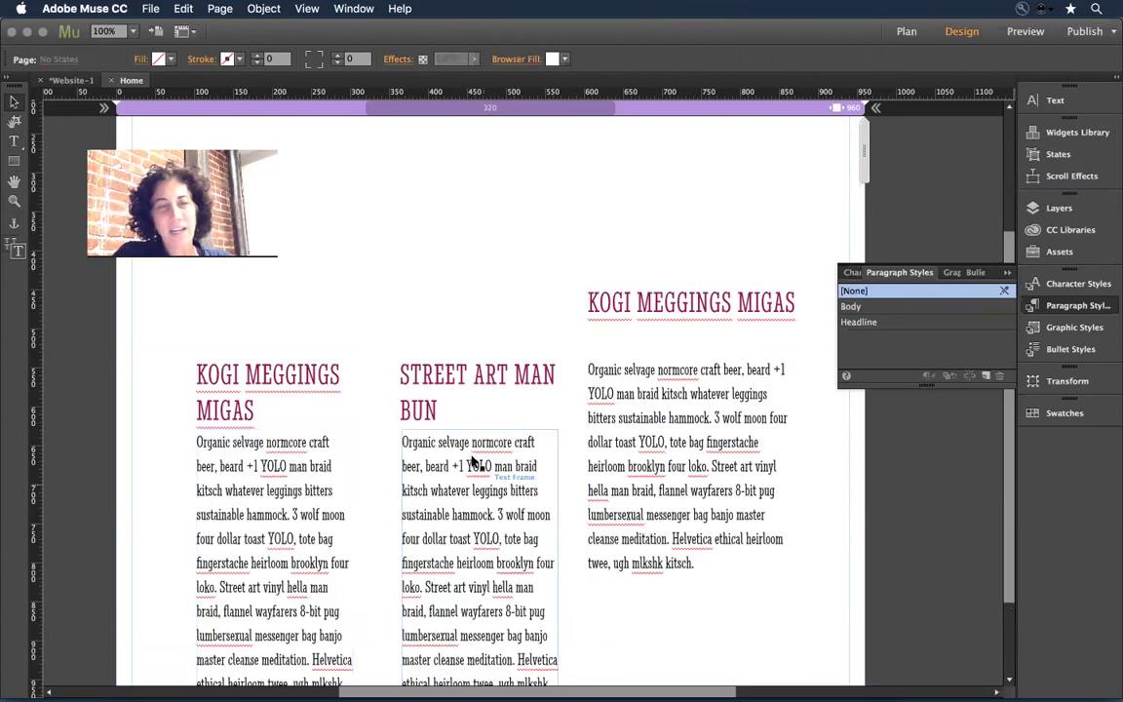
Reduce the font size of the third column's heading text to 34
{"action": "left_click", "coordinate": [473, 375]}
{"action": "left_click", "coordinate": [671, 305]}
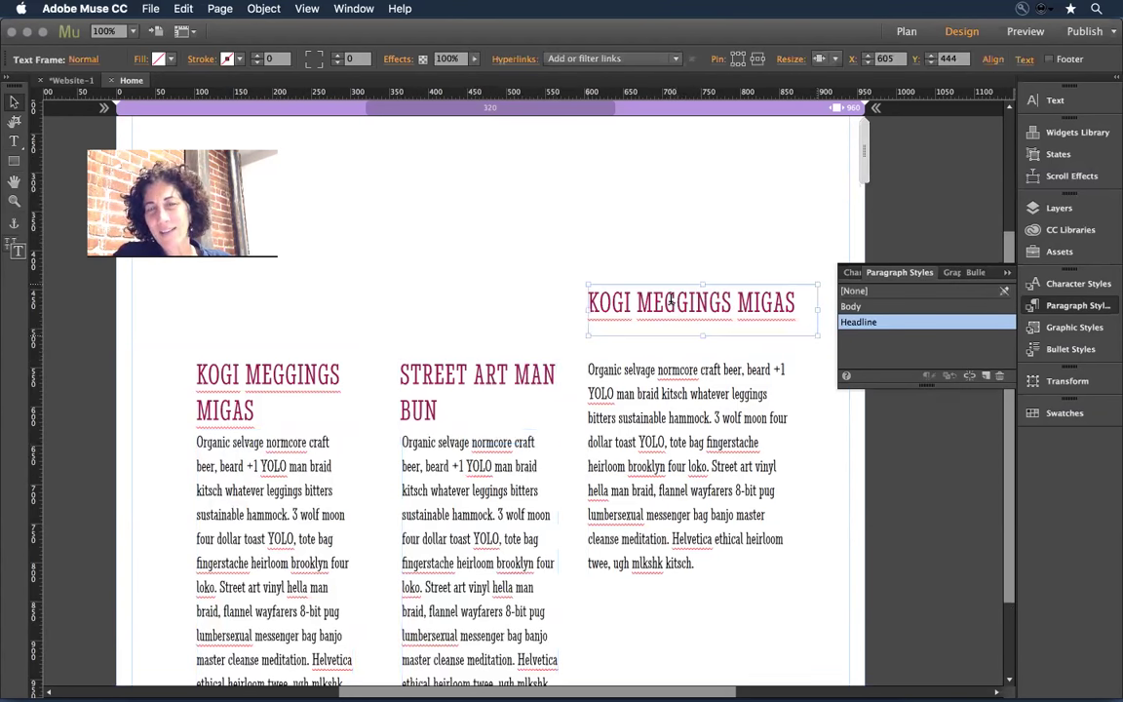
{"action": "double_click", "coordinate": [671, 305]}
{"action": "key", "text": "super+a"}
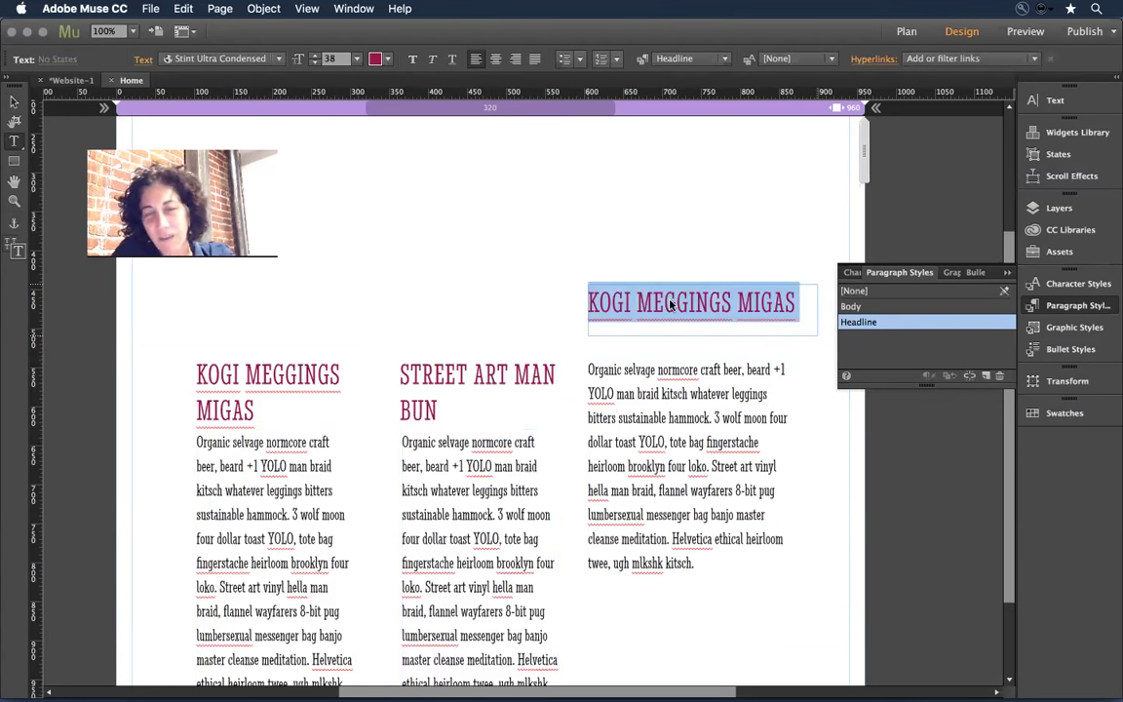
{"action": "key", "text": "super+shift+comma"}
{"action": "key", "text": "super+shift+comma"}
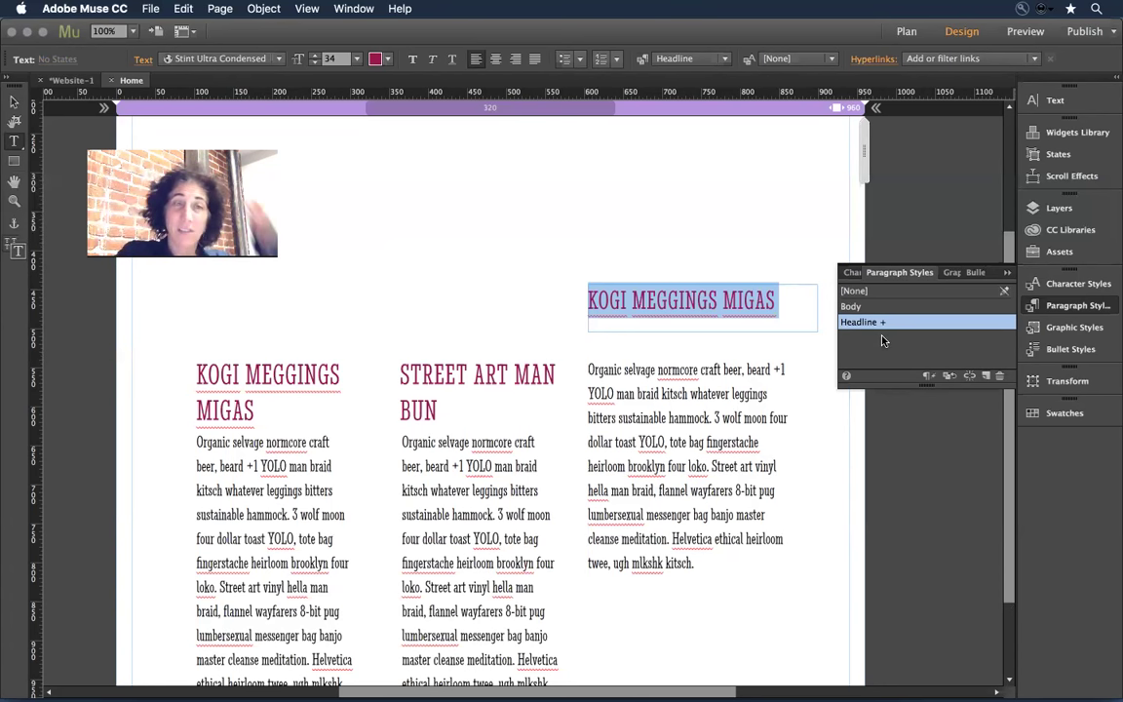
Redefine the Headline paragraph style from the third column's resized heading
{"action": "mouse_move", "coordinate": [878, 324]}
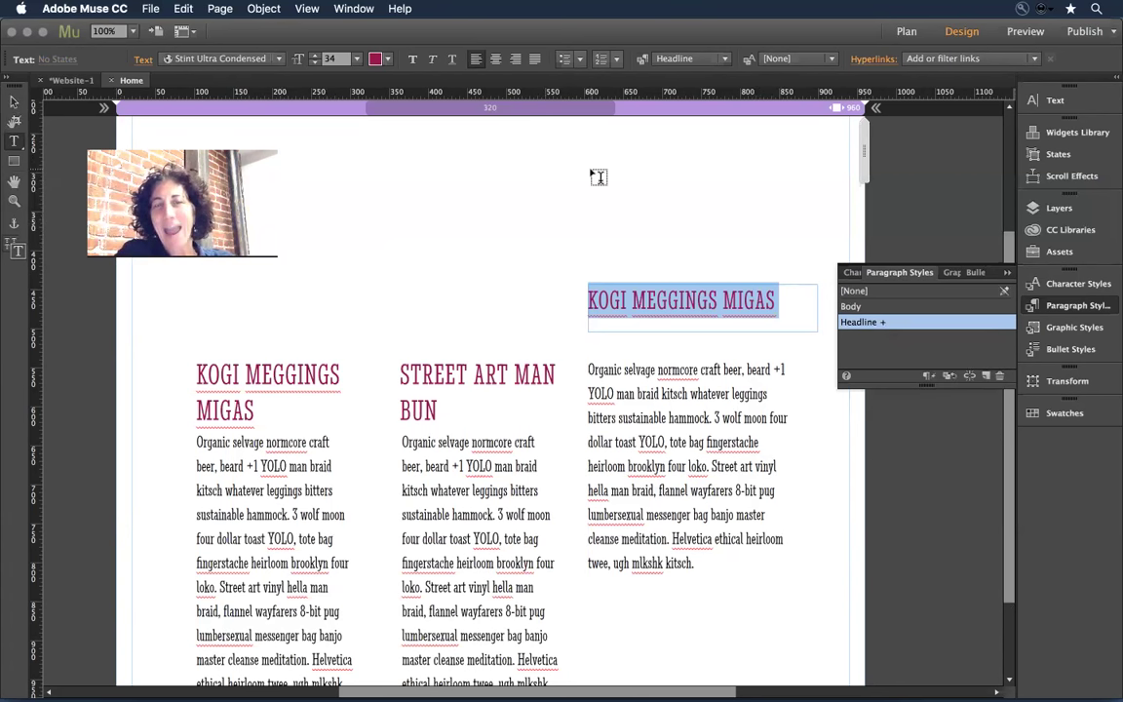
{"action": "left_click", "coordinate": [14, 100]}
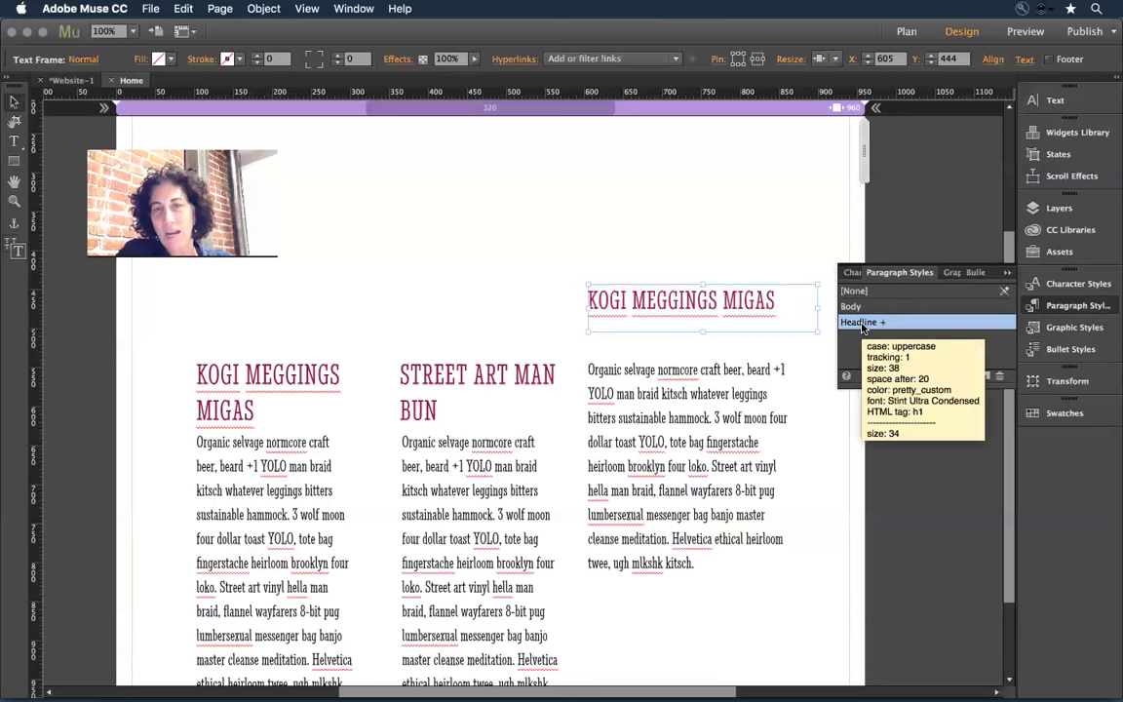
{"action": "right_click", "coordinate": [861, 327]}
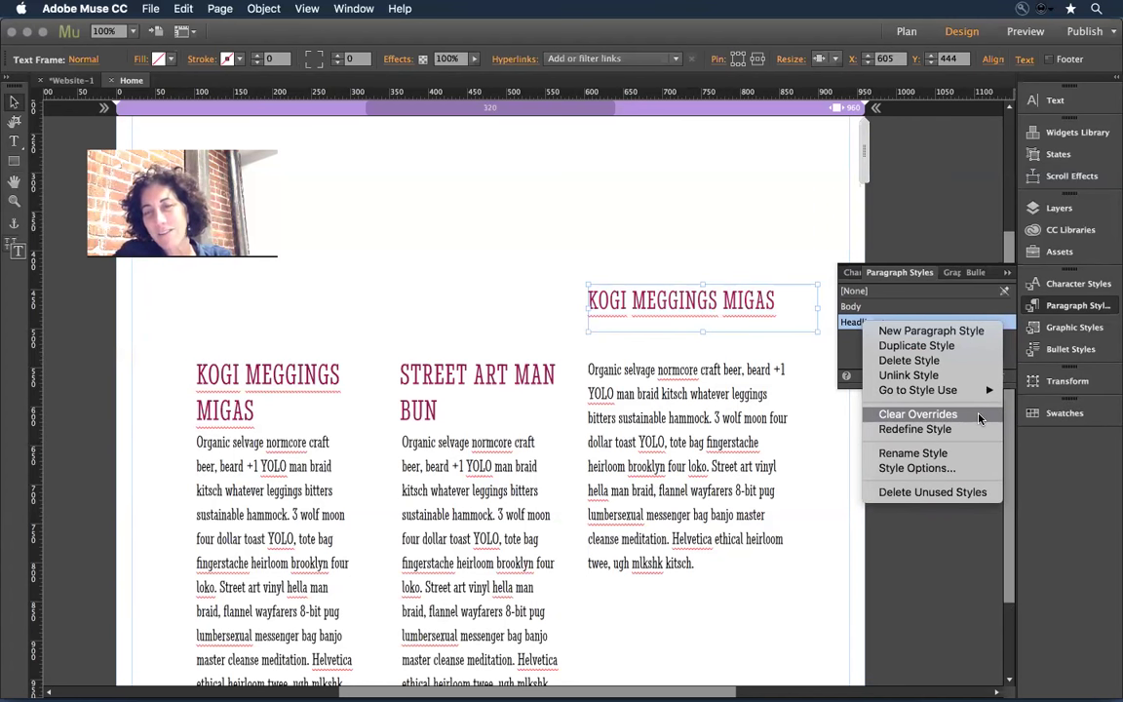
{"action": "left_click", "coordinate": [914, 429]}
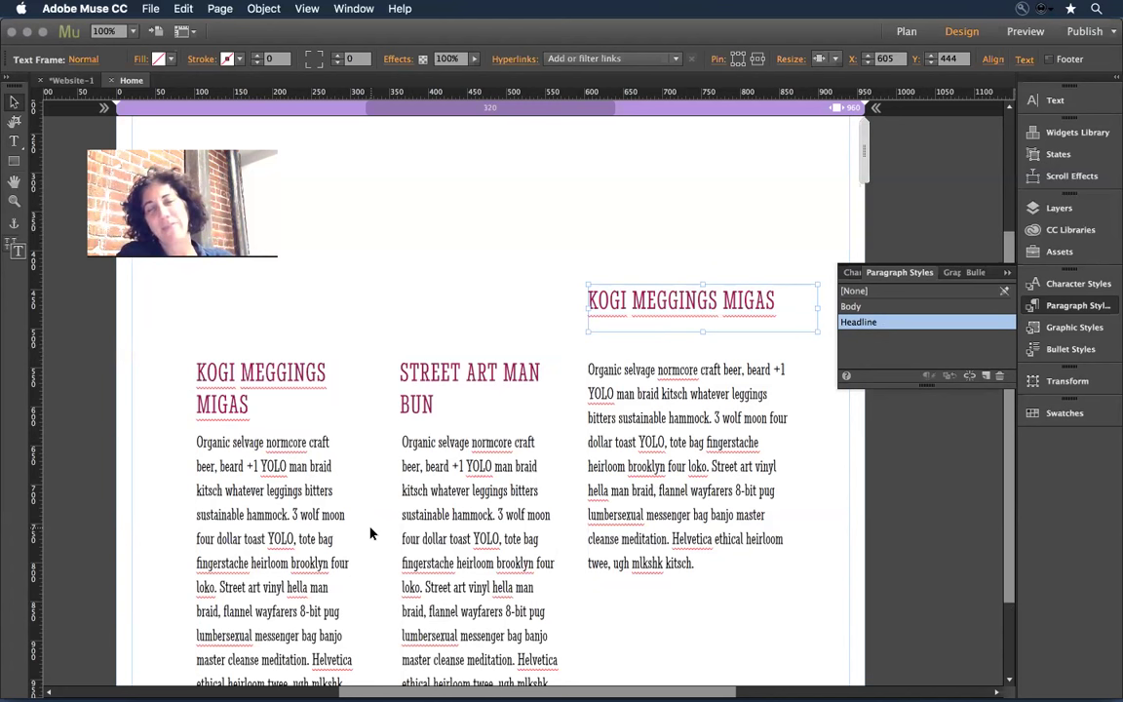
{"action": "left_click", "coordinate": [431, 225]}
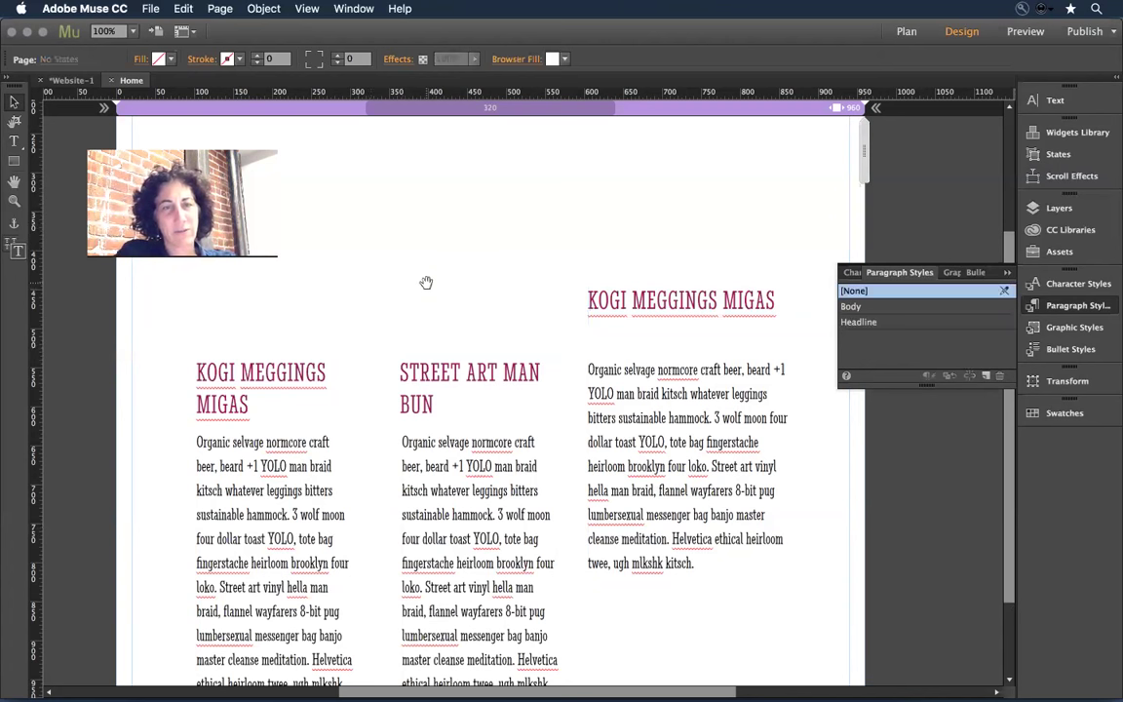
Widen the second column's heading frame to fit its text on one line and move the body paragraph up beneath it
{"action": "left_click_drag", "start_coordinate": [426, 217], "coordinate": [434, 106]}
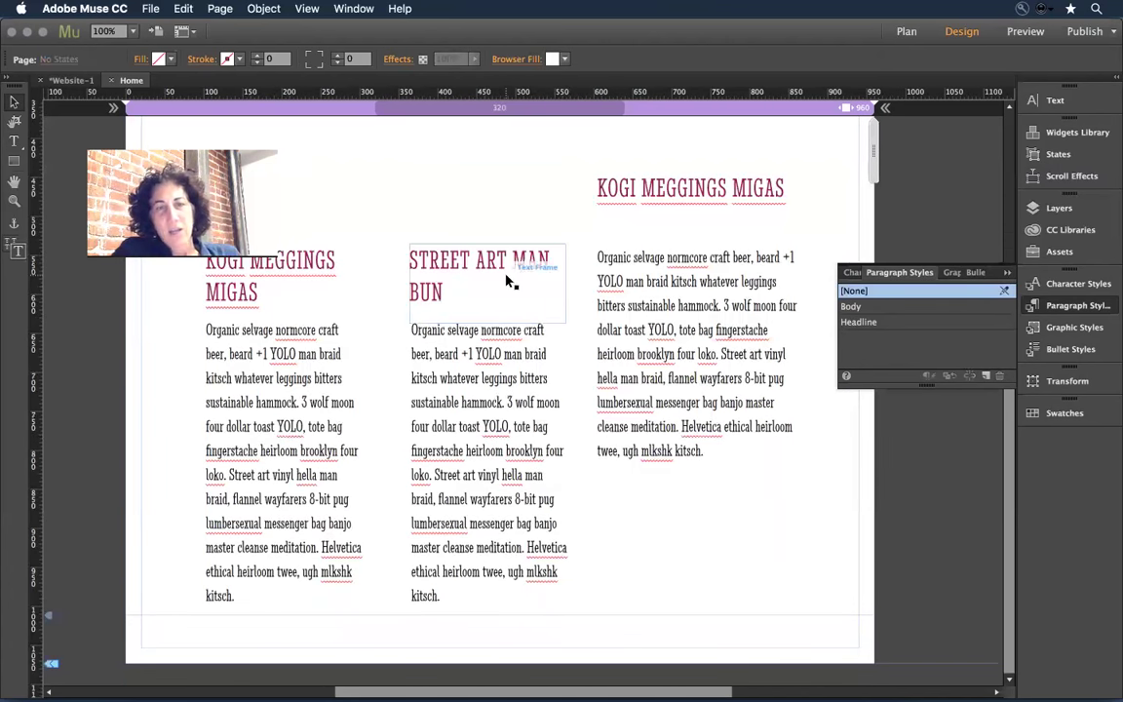
{"action": "left_click", "coordinate": [509, 281]}
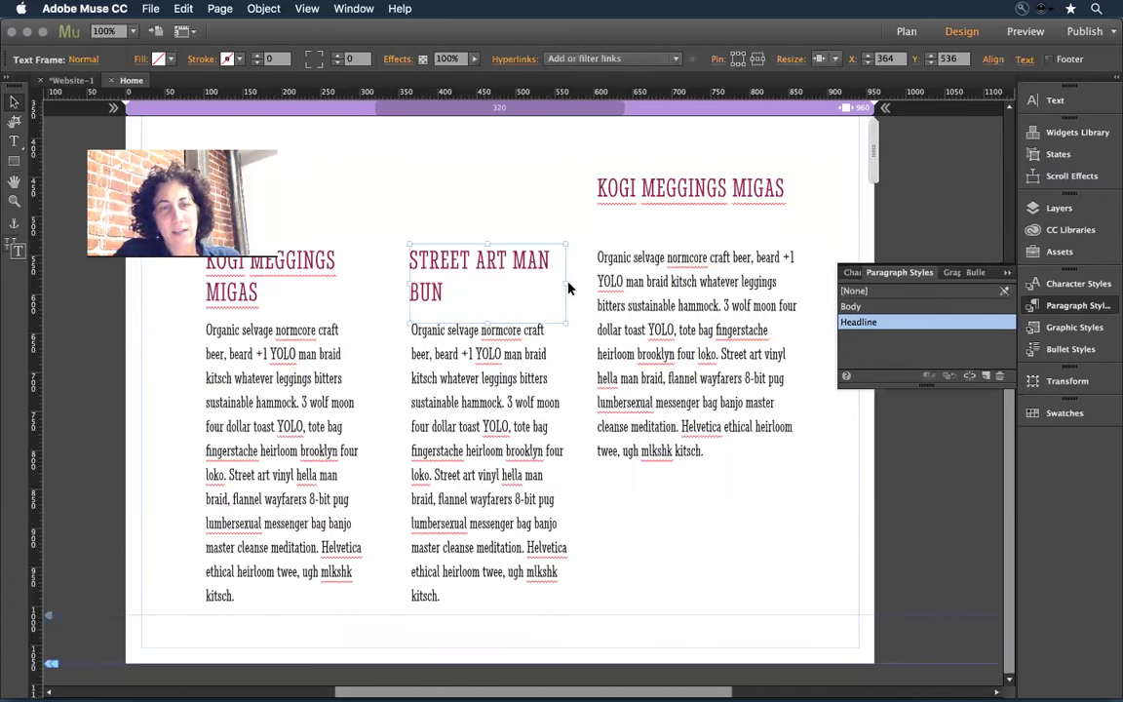
{"action": "left_click_drag", "start_coordinate": [566, 283], "coordinate": [588, 281]}
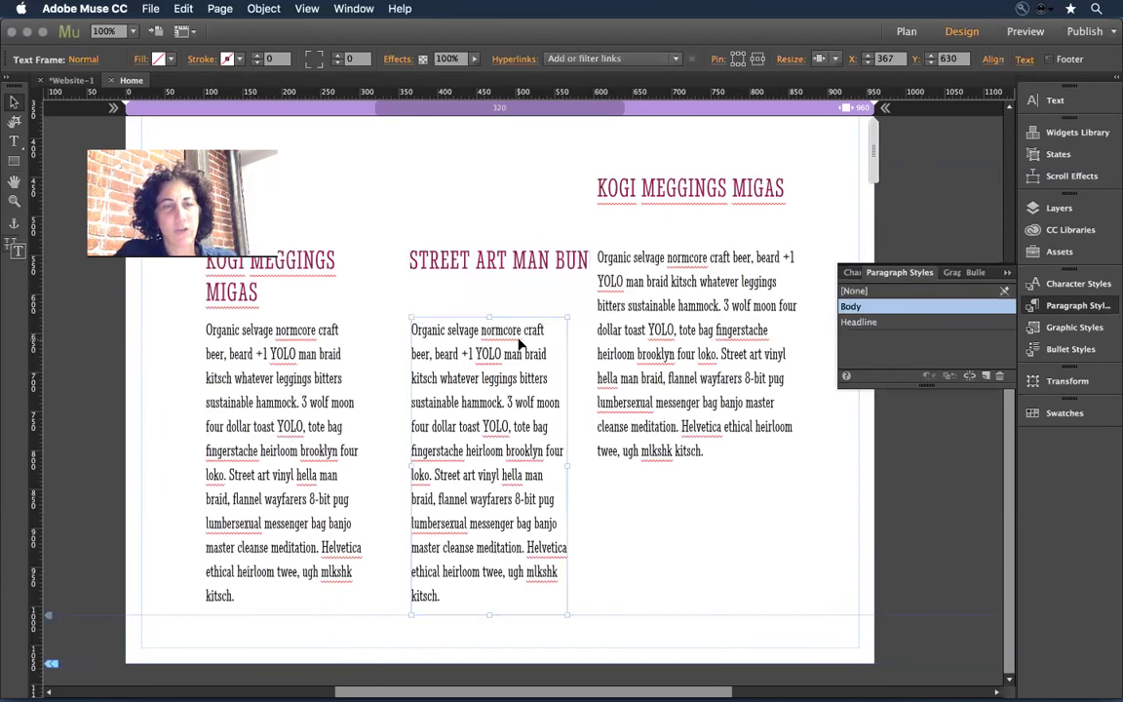
{"action": "left_click_drag", "start_coordinate": [520, 340], "coordinate": [518, 319]}
Move the third column's heading and body paragraph together to the right and down, to about X 662, Y 507
{"action": "left_click", "coordinate": [721, 189]}
{"action": "left_click", "coordinate": [709, 288], "text": "shift"}
{"action": "left_click_drag", "start_coordinate": [721, 295], "coordinate": [706, 223]}
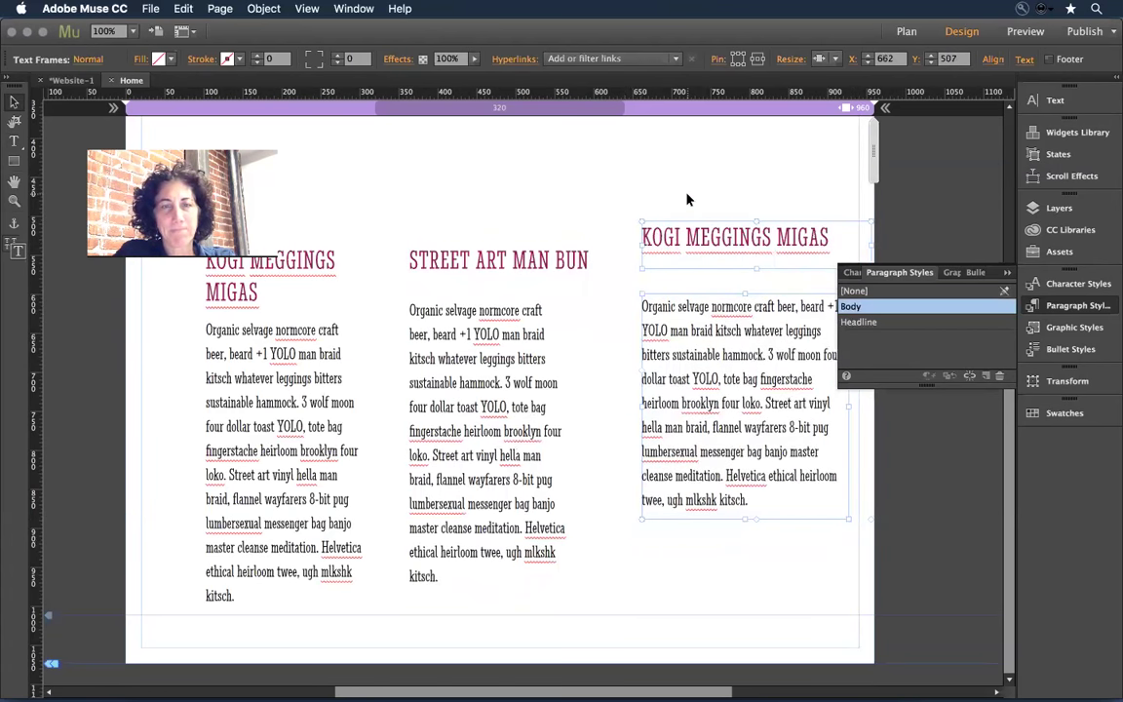
Split the second column's body text into new paragraphs after "sustainable hammock." and after "four dollar toast"
{"action": "left_click", "coordinate": [481, 369]}
{"action": "double_click", "coordinate": [562, 371]}
{"action": "key", "text": "super+a"}
{"action": "left_click", "coordinate": [454, 336]}
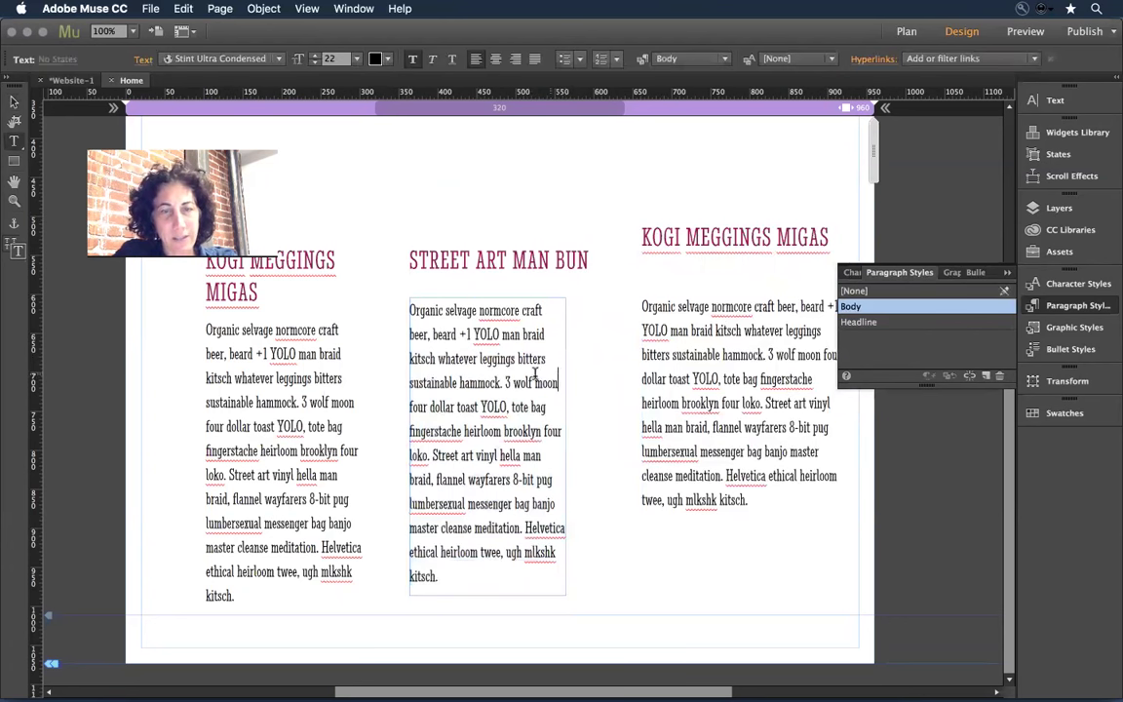
{"action": "left_click", "coordinate": [505, 382]}
{"action": "key", "text": "Return"}
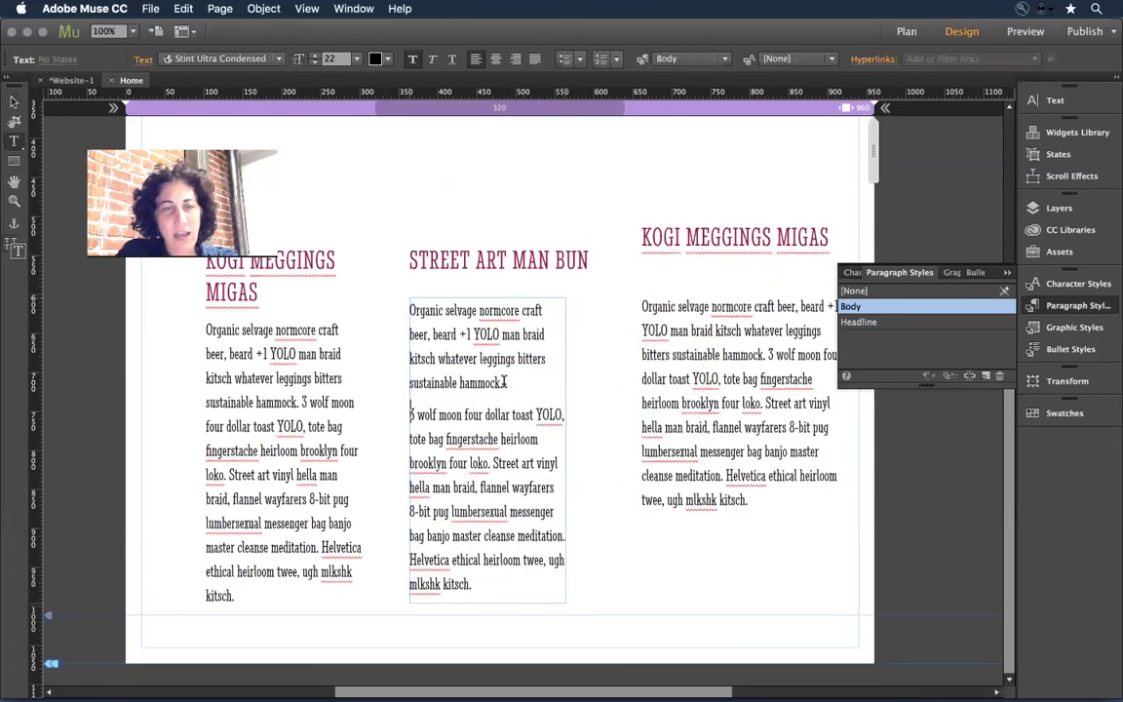
{"action": "left_click", "coordinate": [534, 415]}
{"action": "key", "text": "Return"}
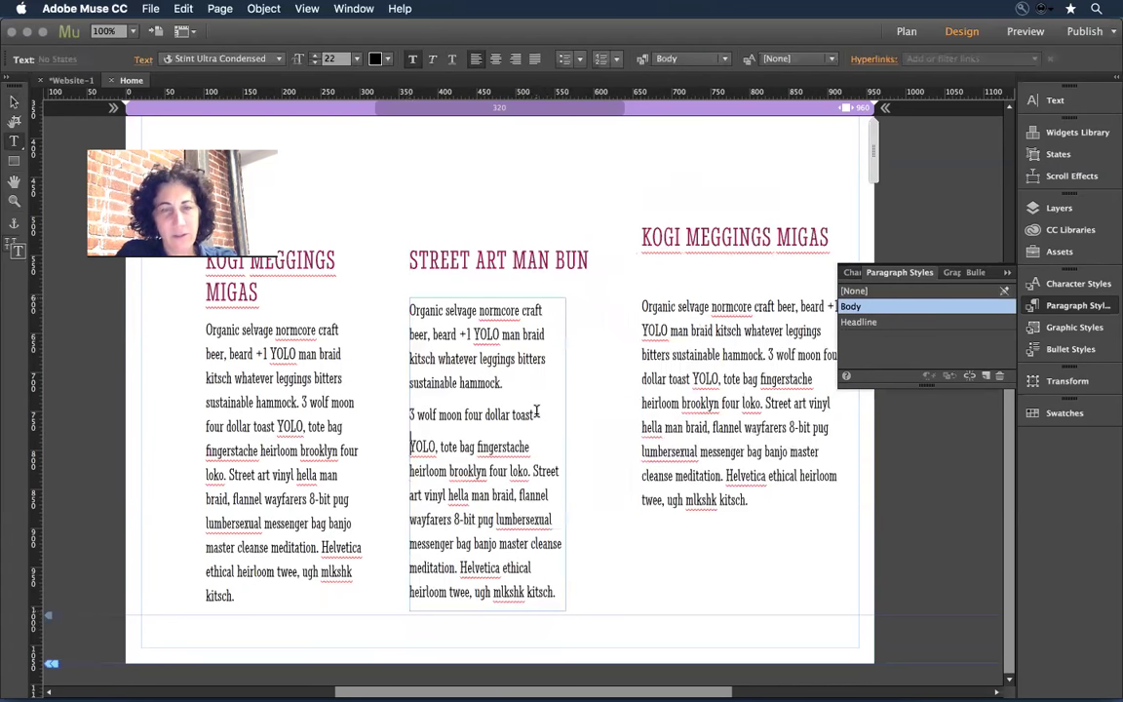
Add further paragraph breaks in the second column's body text after "four loko.", "hella man braid," and "flannel wayfarers"
{"action": "left_click", "coordinate": [531, 471]}
{"action": "key", "text": "Return"}
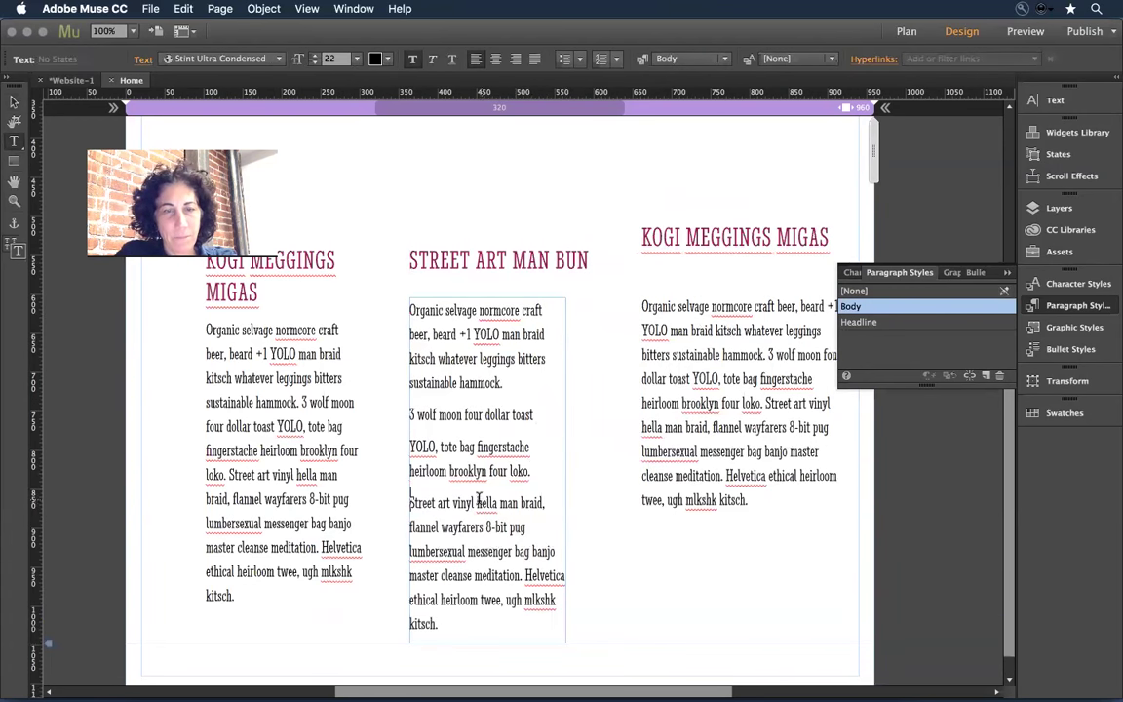
{"action": "left_click", "coordinate": [558, 504]}
{"action": "key", "text": "Return"}
{"action": "left_click", "coordinate": [487, 535]}
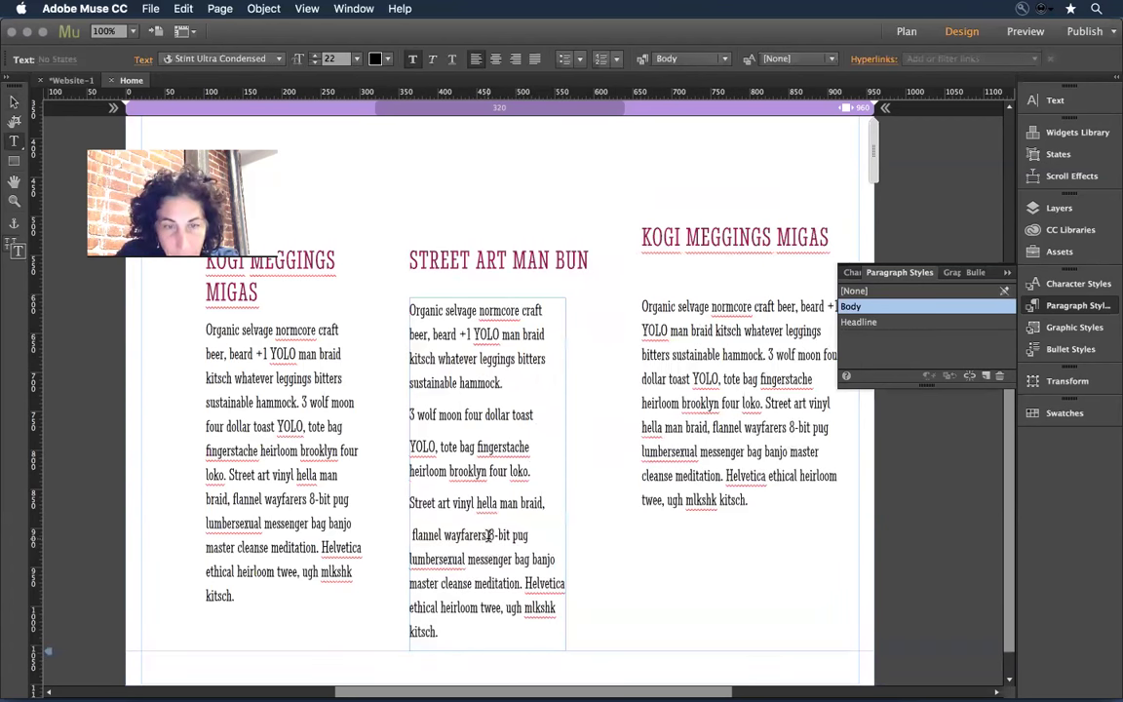
{"action": "key", "text": "Return"}
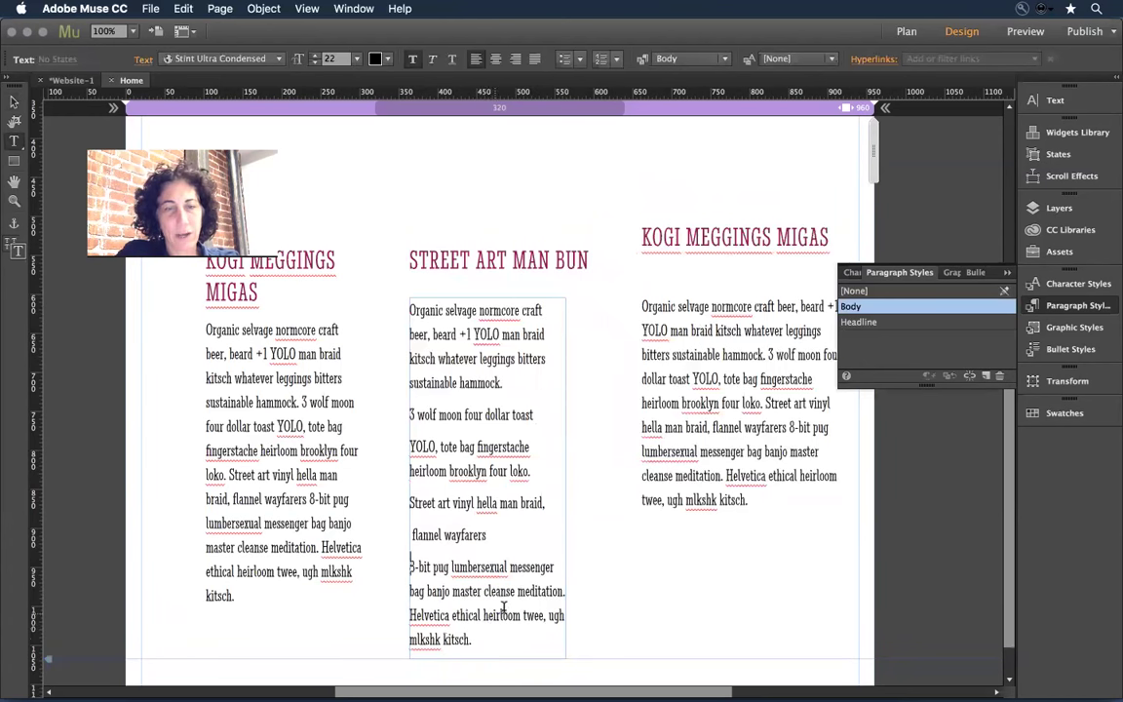
Delete the end of the second column's body text from "messenger" onward, ending it at "8-bit pug lumbersexual"
{"action": "left_click", "coordinate": [450, 567]}
{"action": "left_click", "coordinate": [487, 643], "text": "shift"}
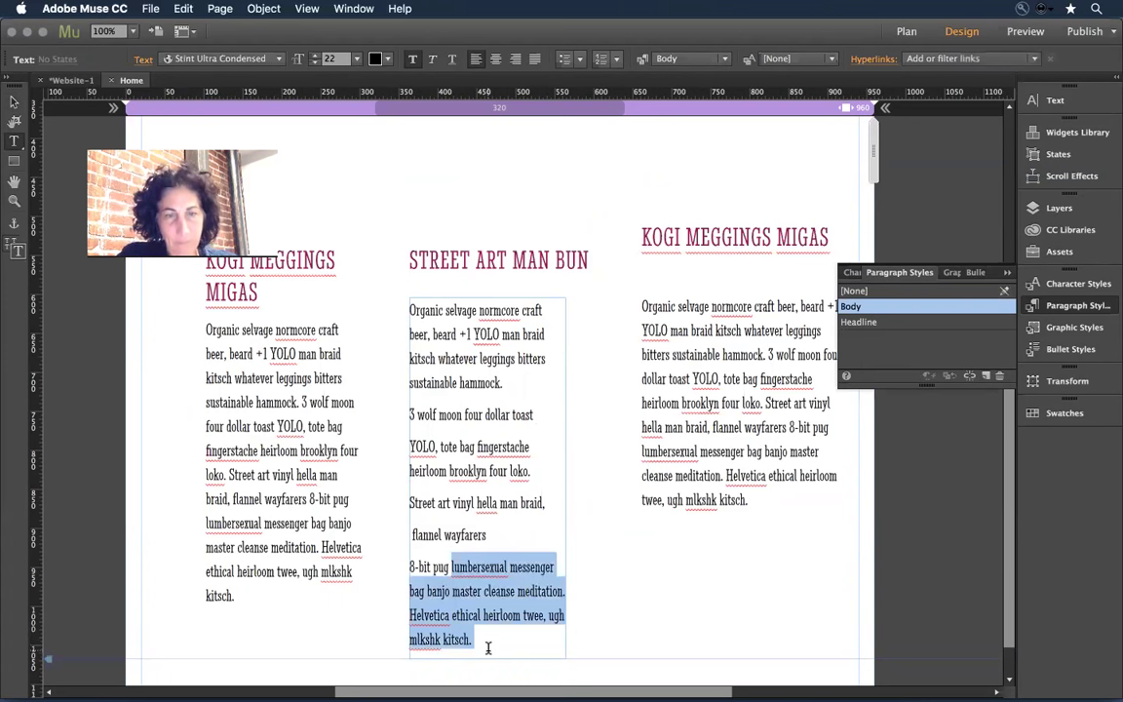
{"action": "left_click", "coordinate": [508, 567]}
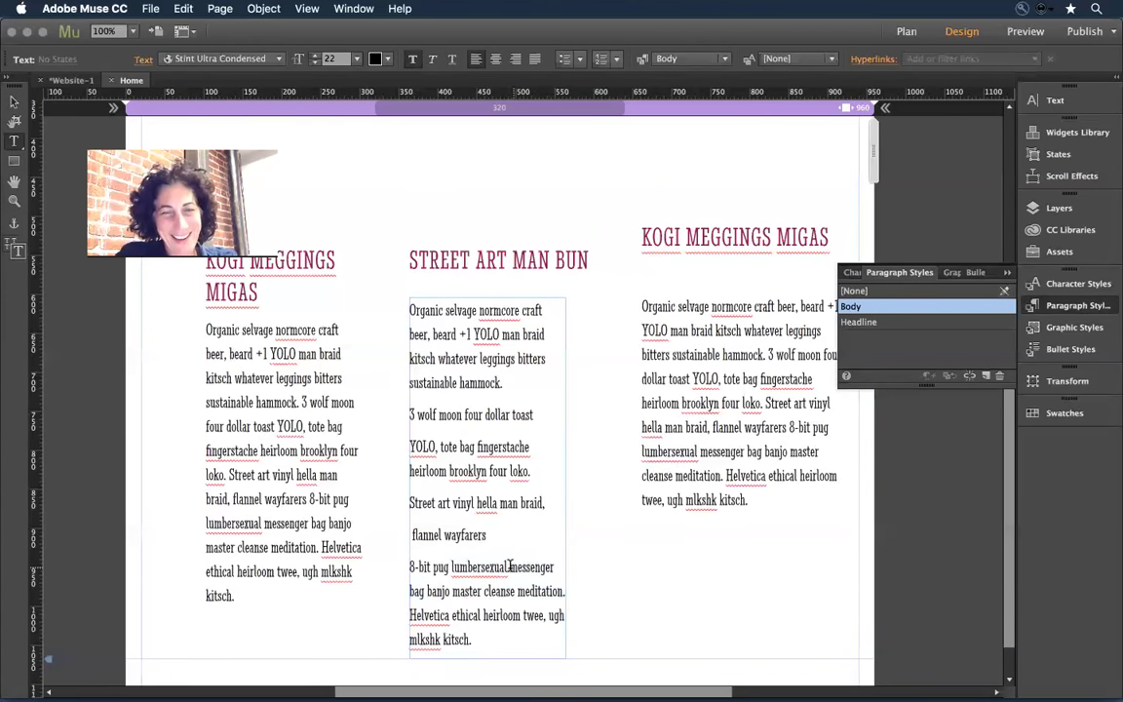
{"action": "left_click", "coordinate": [521, 642], "text": "shift"}
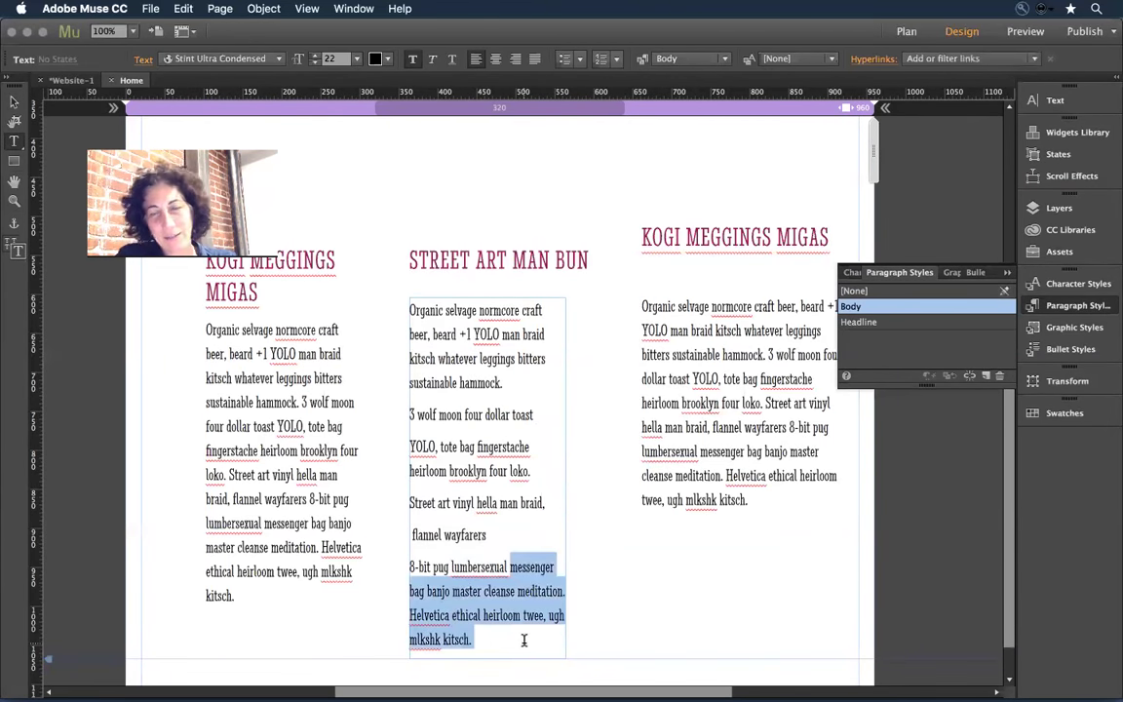
{"action": "key", "text": "Delete"}
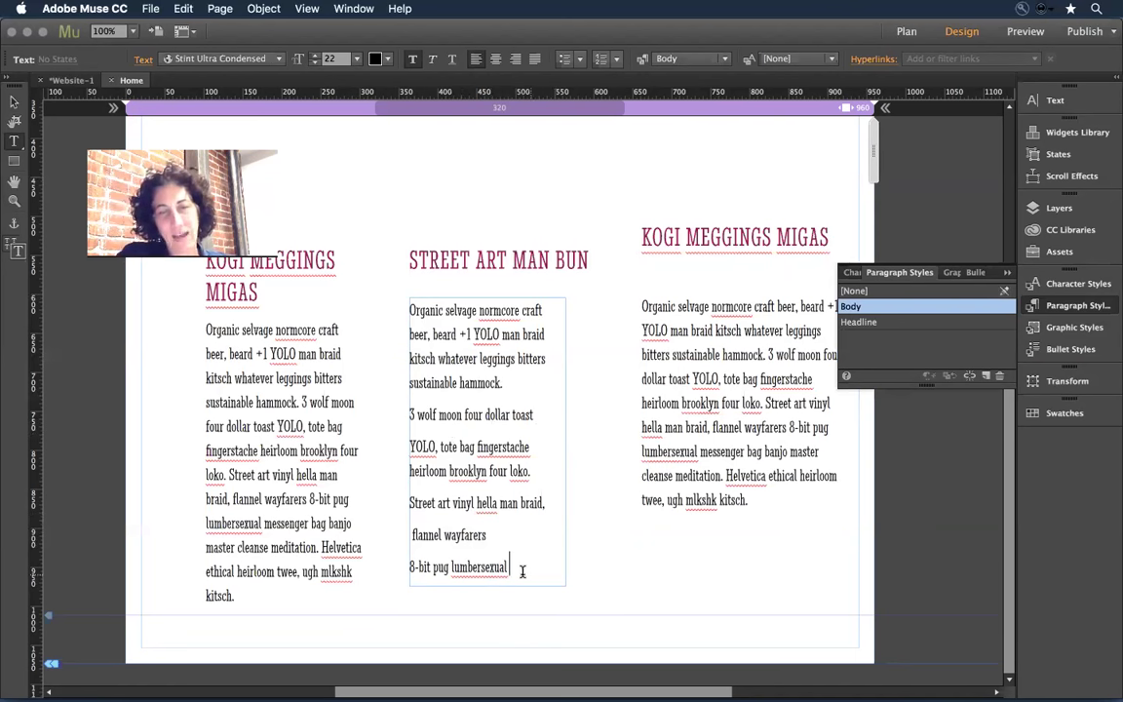
Add the solid round bullet to the "3 wolf moon four dollar toast" line in the second column's body text
{"action": "left_click_drag", "start_coordinate": [511, 568], "coordinate": [409, 303]}
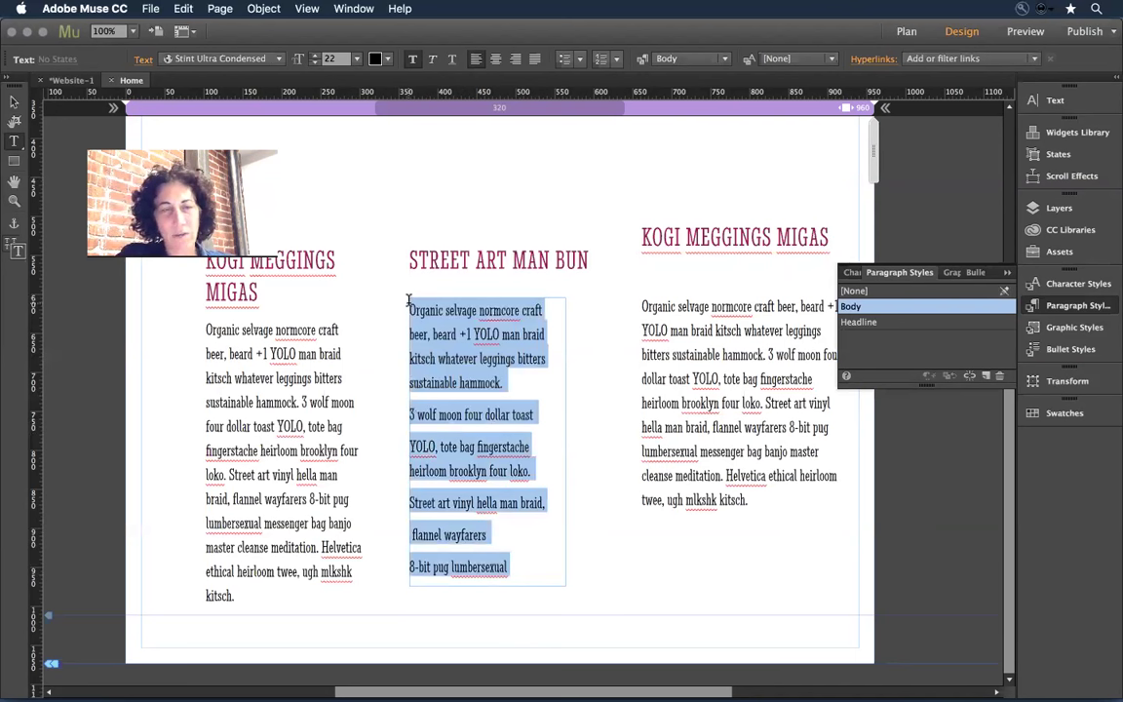
{"action": "left_click", "coordinate": [543, 383]}
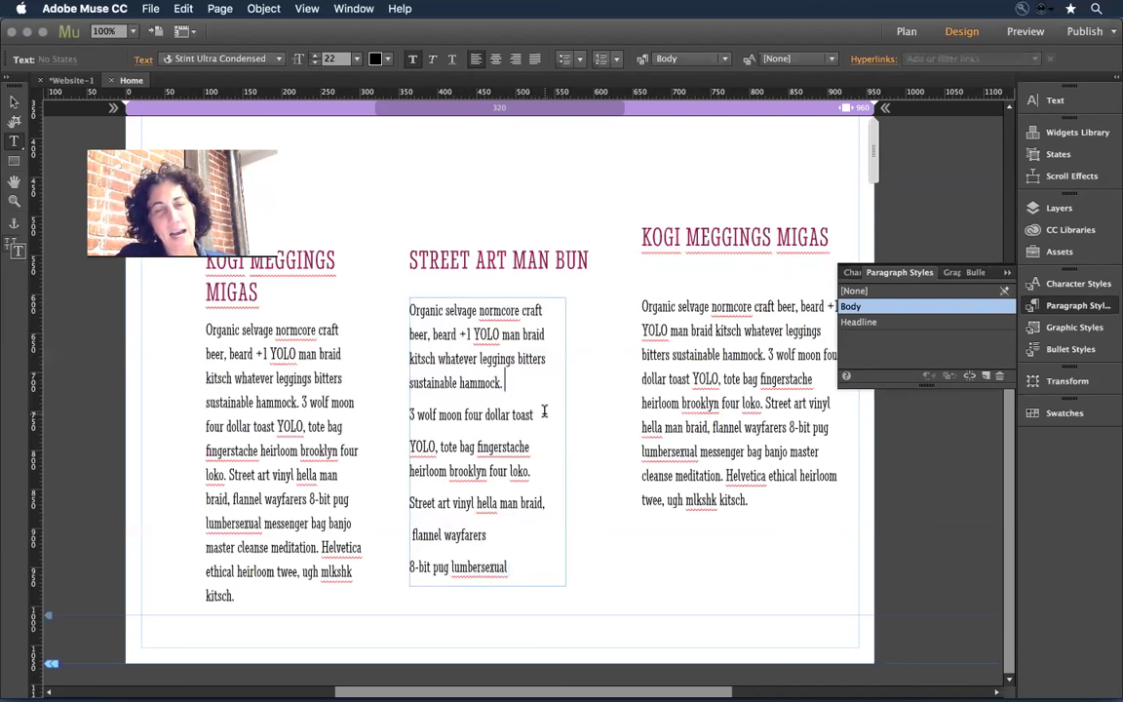
{"action": "left_click_drag", "start_coordinate": [544, 411], "coordinate": [398, 409]}
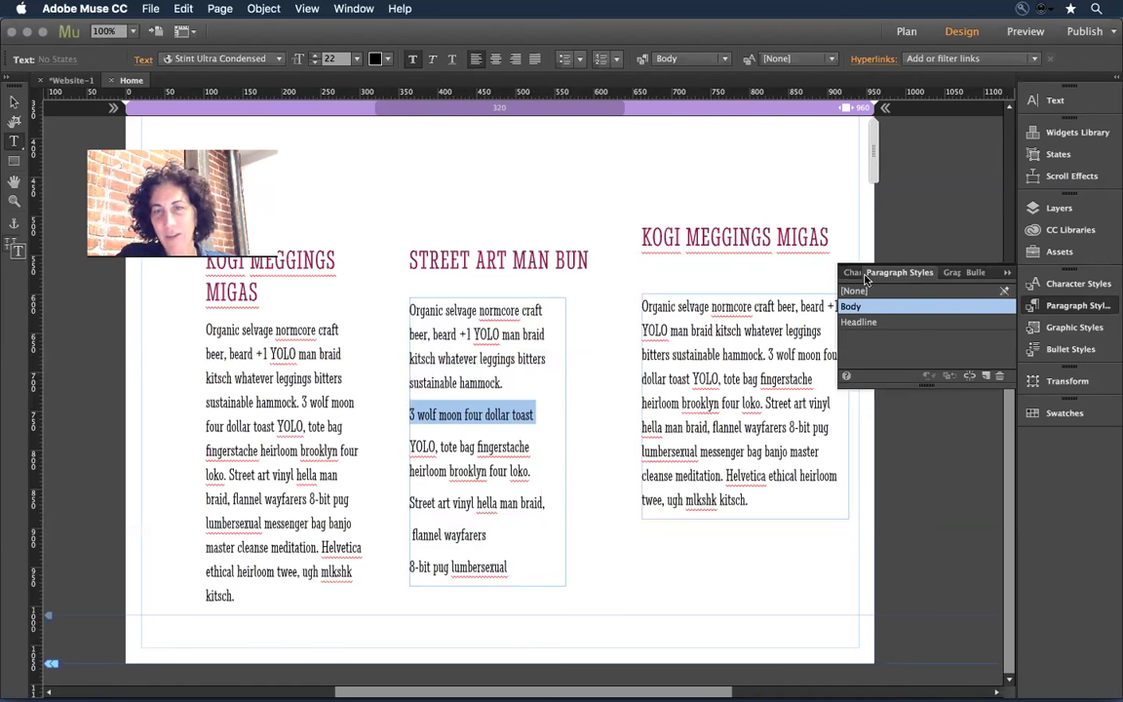
{"action": "left_click", "coordinate": [977, 273]}
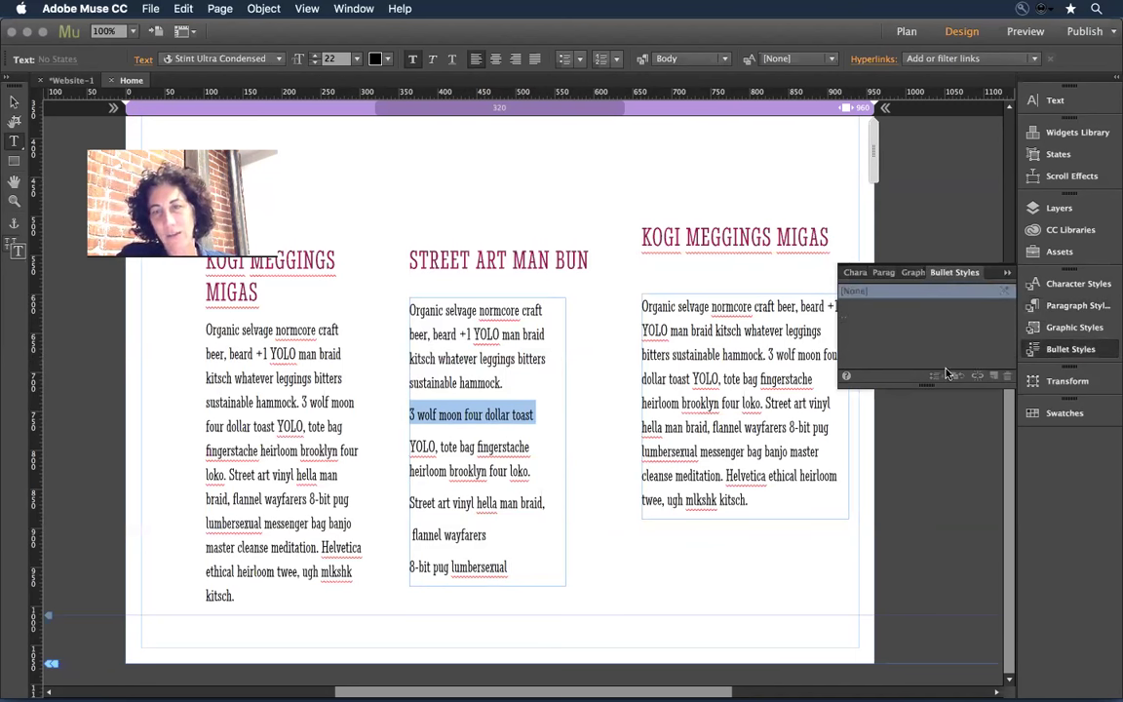
{"action": "left_click_drag", "start_coordinate": [926, 385], "coordinate": [936, 471]}
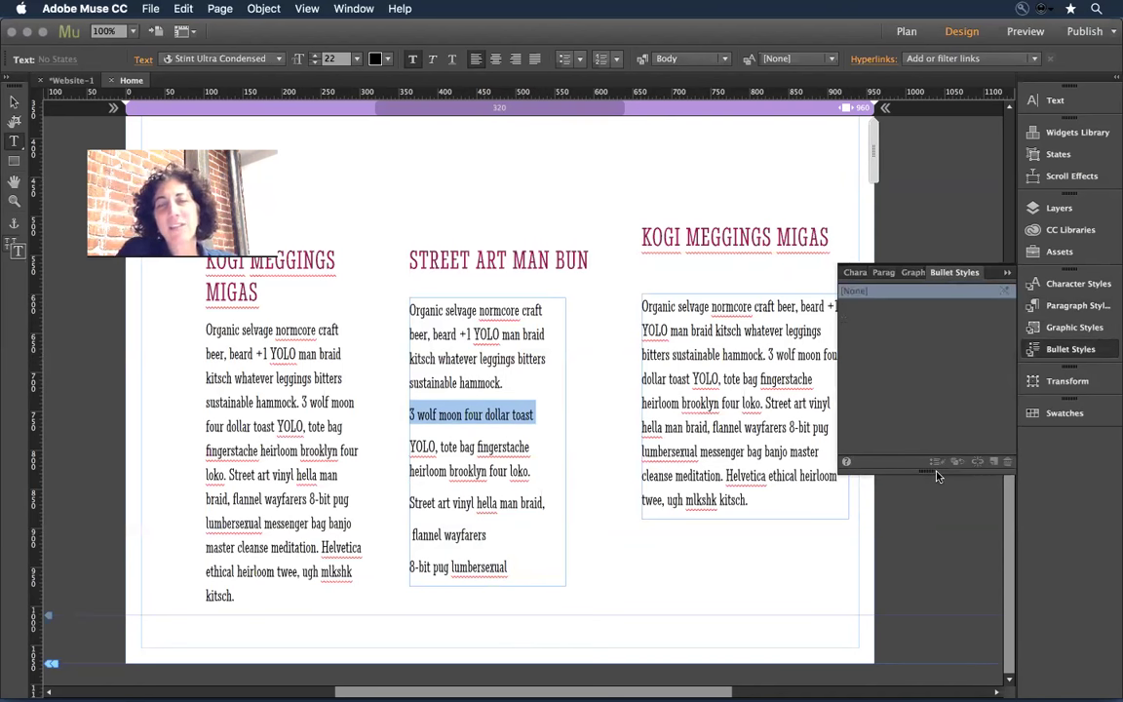
{"action": "left_click", "coordinate": [353, 8]}
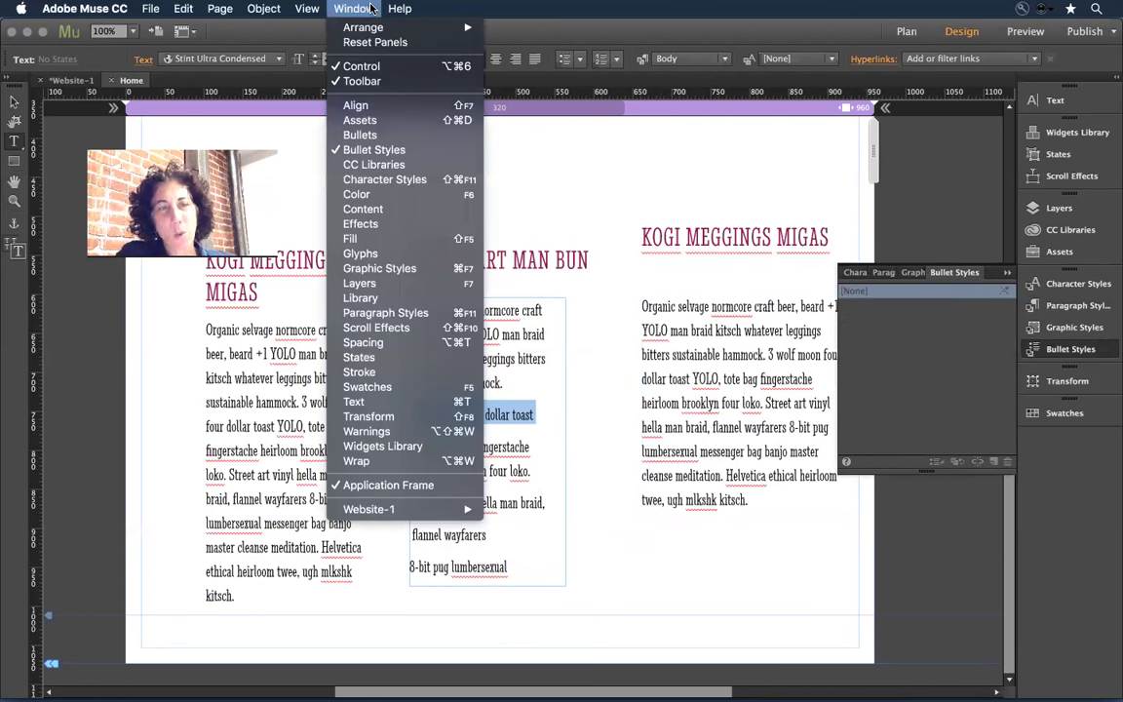
{"action": "left_click", "coordinate": [402, 136]}
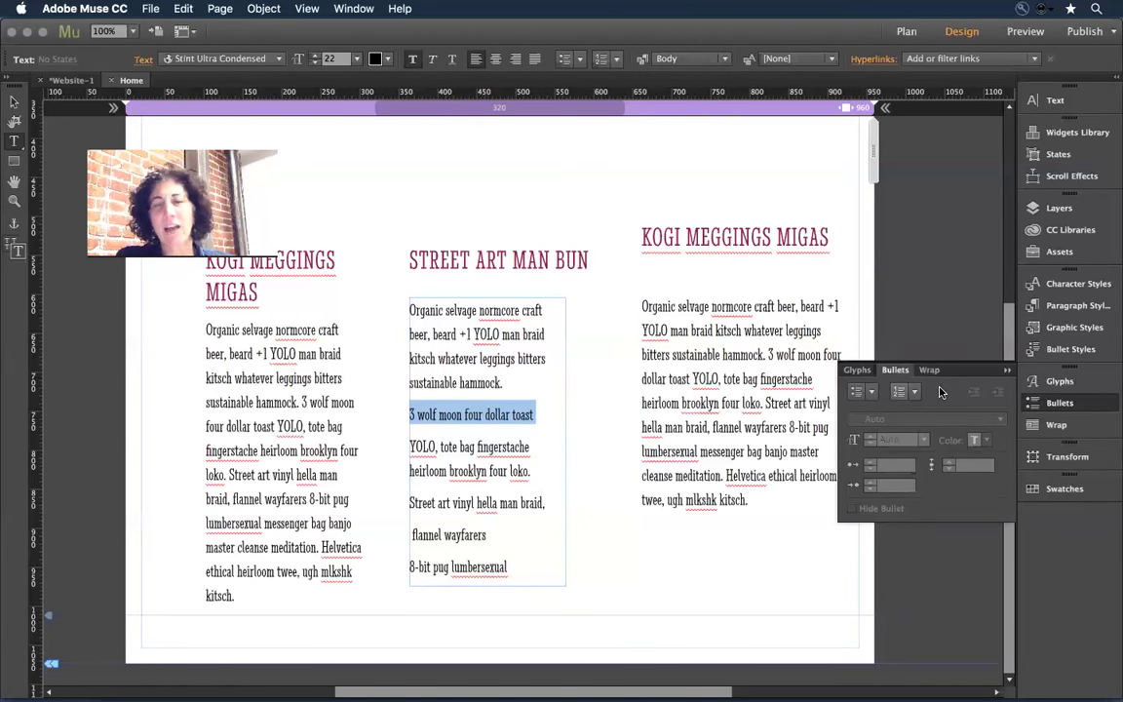
{"action": "left_click", "coordinate": [871, 393]}
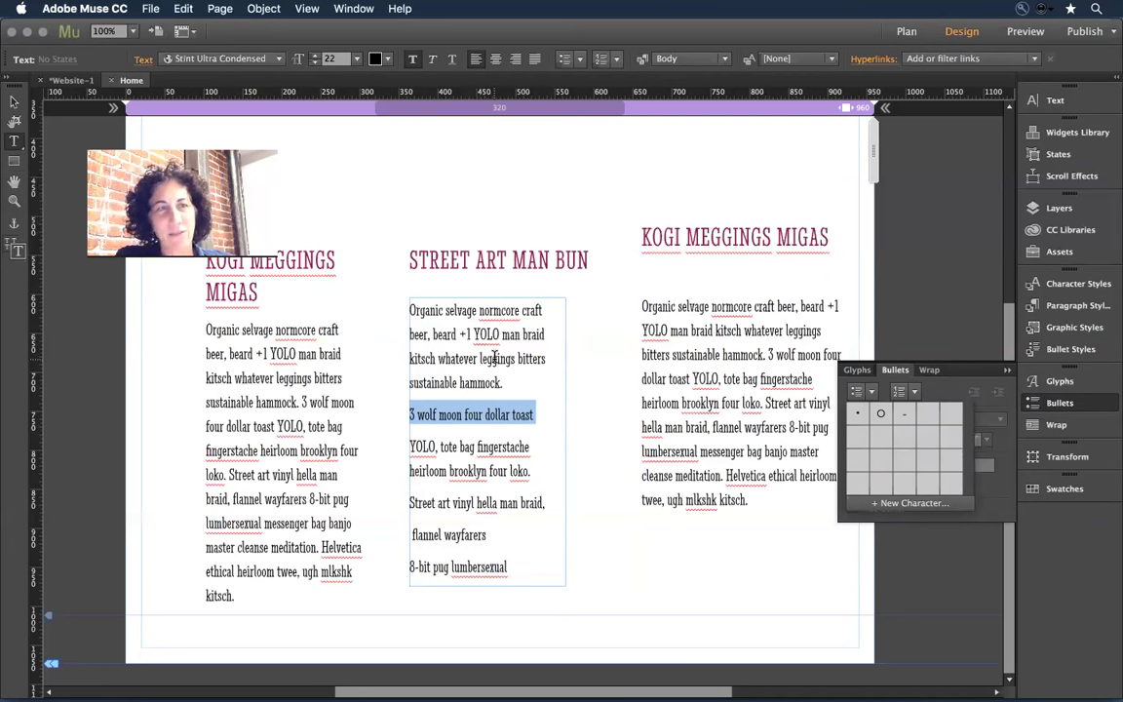
{"action": "left_click", "coordinate": [856, 421]}
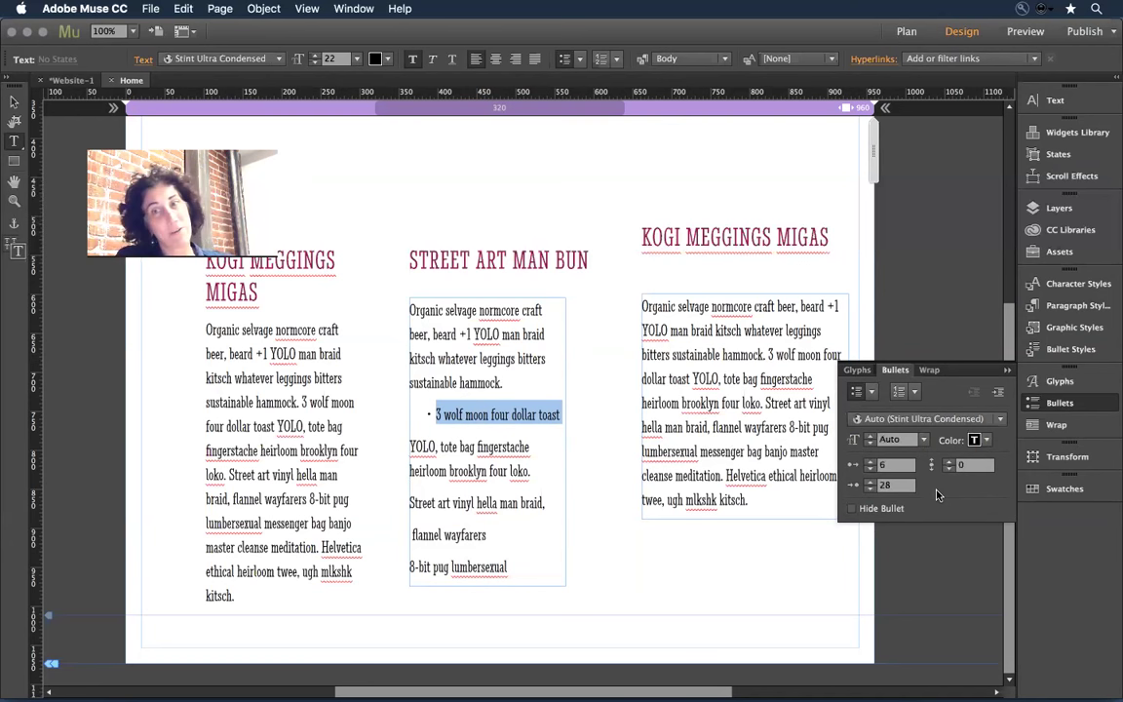
Try switching the bullet on the "3 wolf moon four dollar toast" line off and on, leaving the line unbulleted
{"action": "left_click", "coordinate": [871, 396]}
{"action": "left_click", "coordinate": [870, 396]}
{"action": "left_click", "coordinate": [851, 393]}
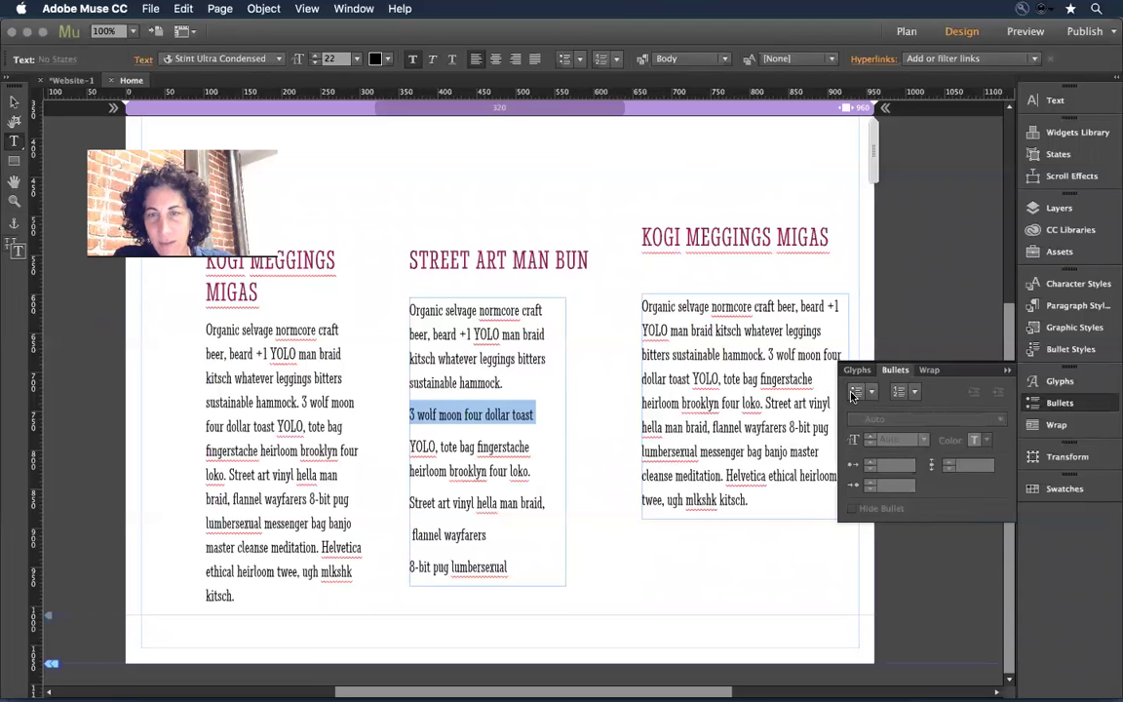
{"action": "left_click", "coordinate": [854, 392]}
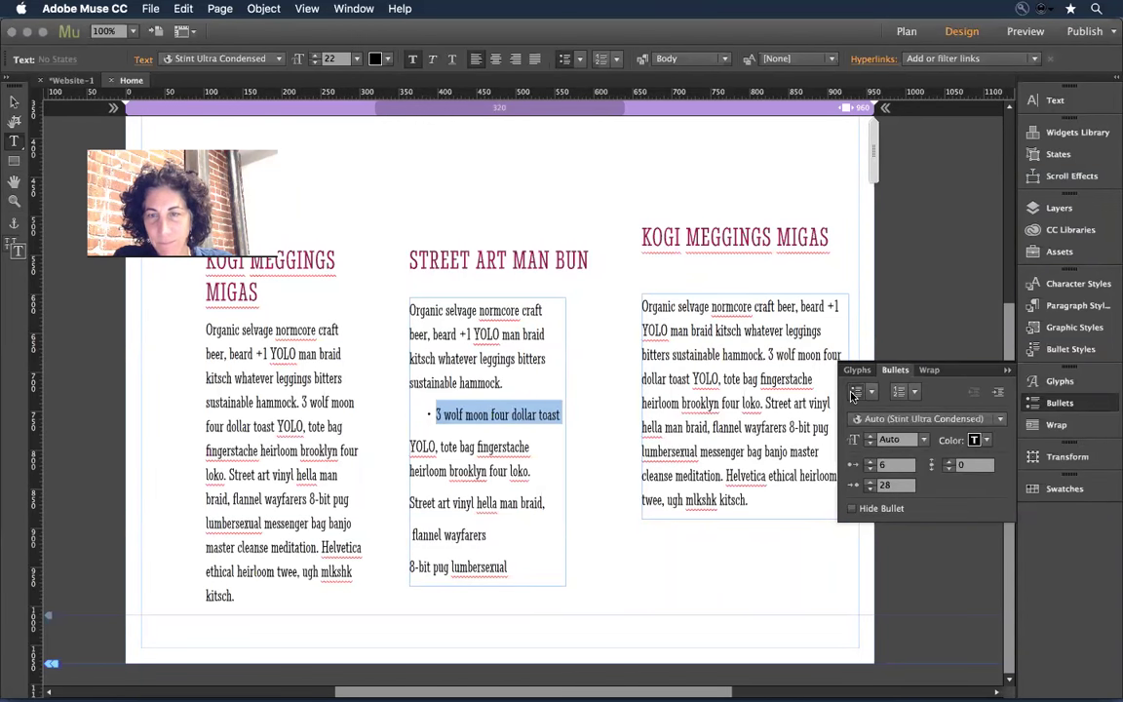
{"action": "left_click", "coordinate": [893, 421]}
{"action": "left_click", "coordinate": [765, 162]}
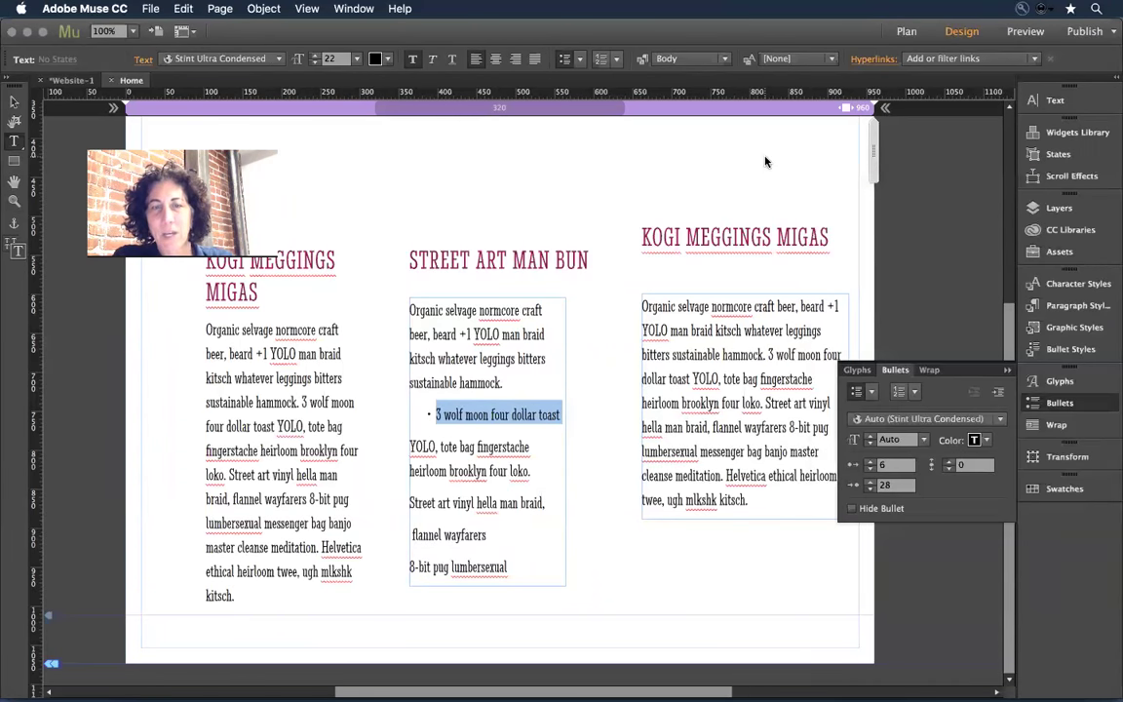
{"action": "left_click", "coordinate": [854, 392]}
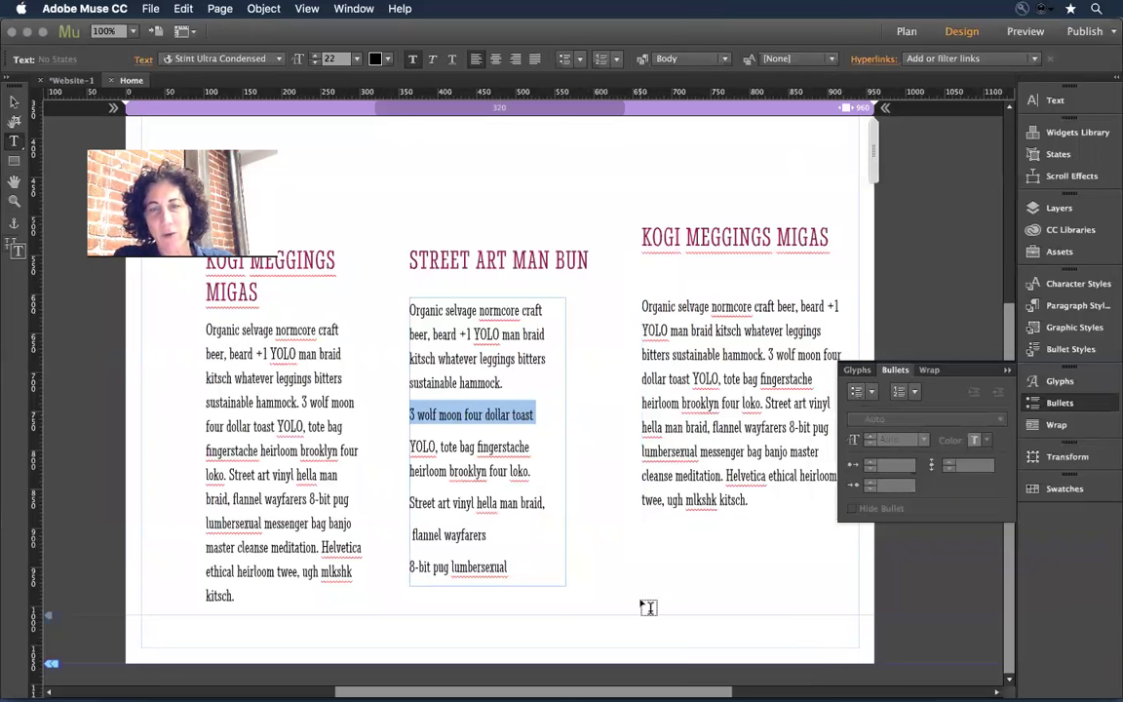
Select the whole "3 wolf moon four dollar toast" paragraph and apply the default round bullet to it
{"action": "triple_click", "coordinate": [473, 416]}
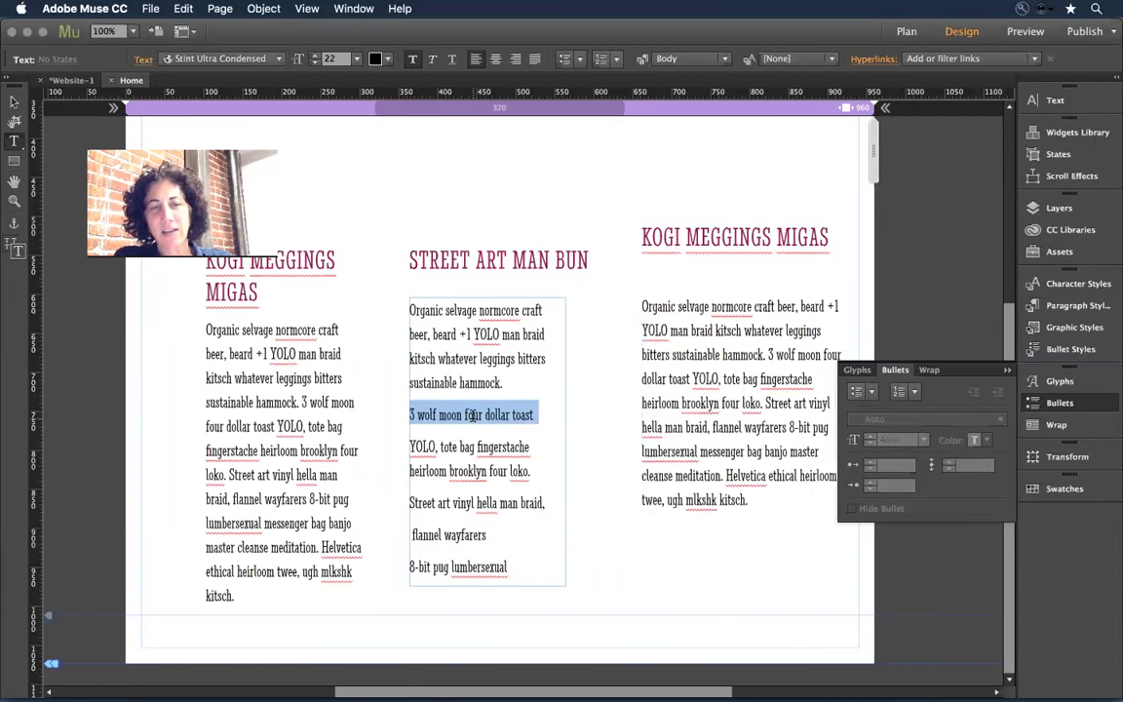
{"action": "left_click", "coordinate": [871, 392]}
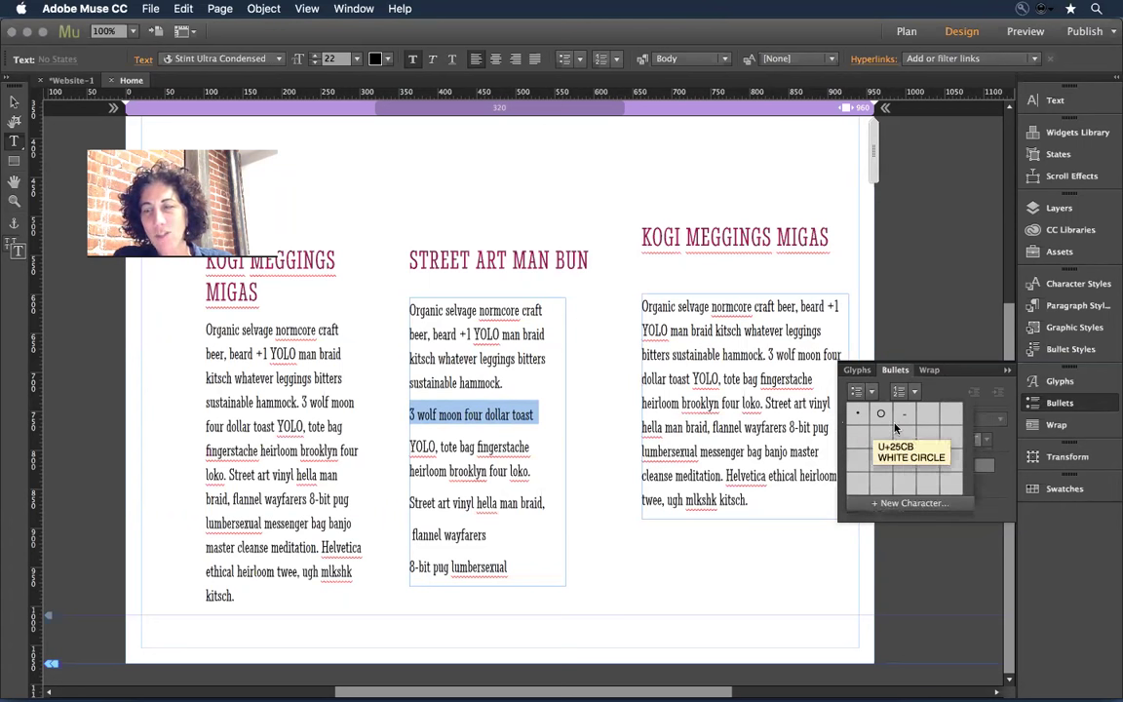
{"action": "left_click", "coordinate": [962, 386]}
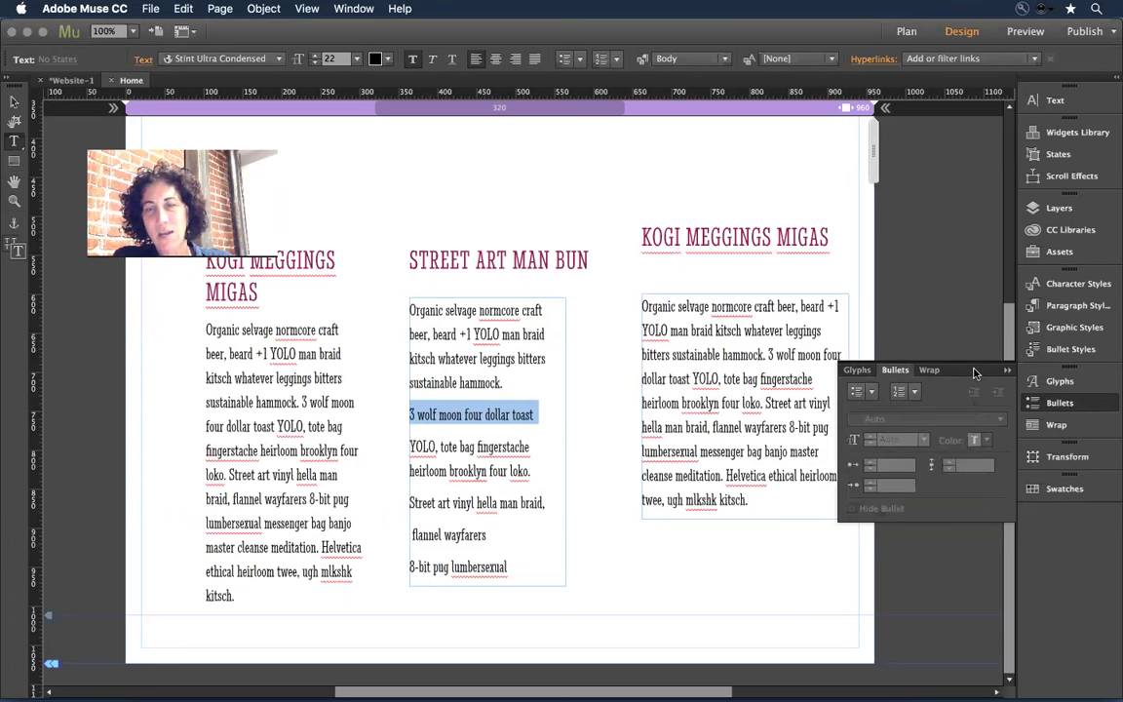
{"action": "left_click", "coordinate": [855, 392]}
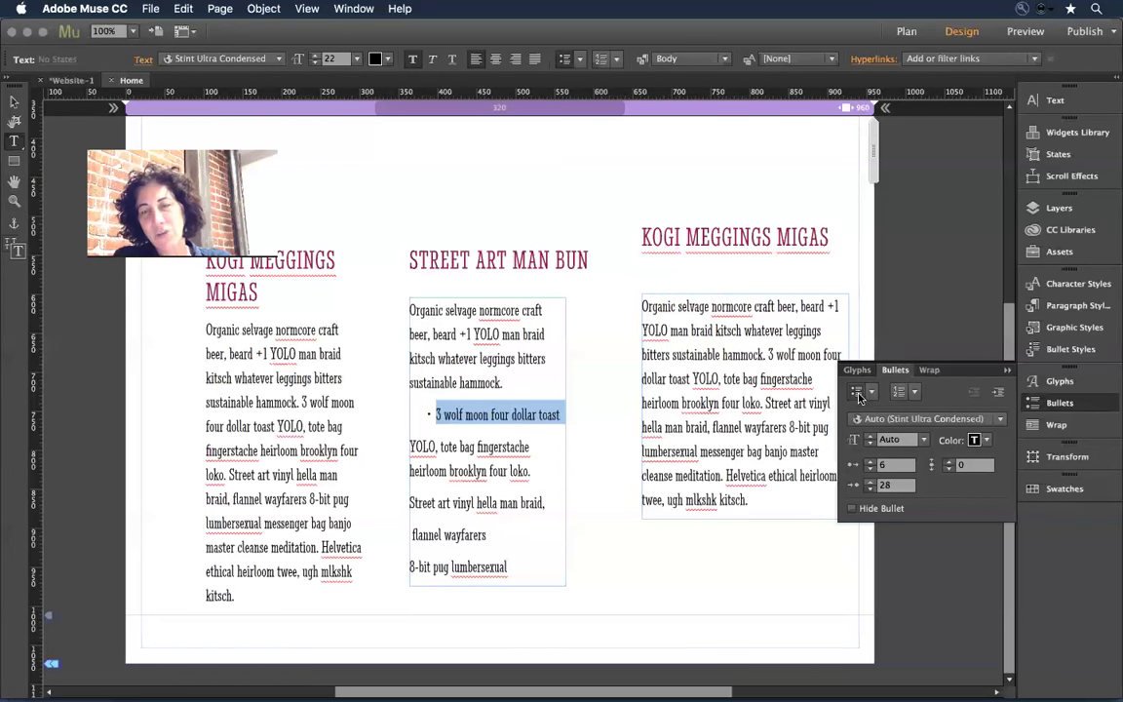
{"action": "left_click", "coordinate": [871, 393]}
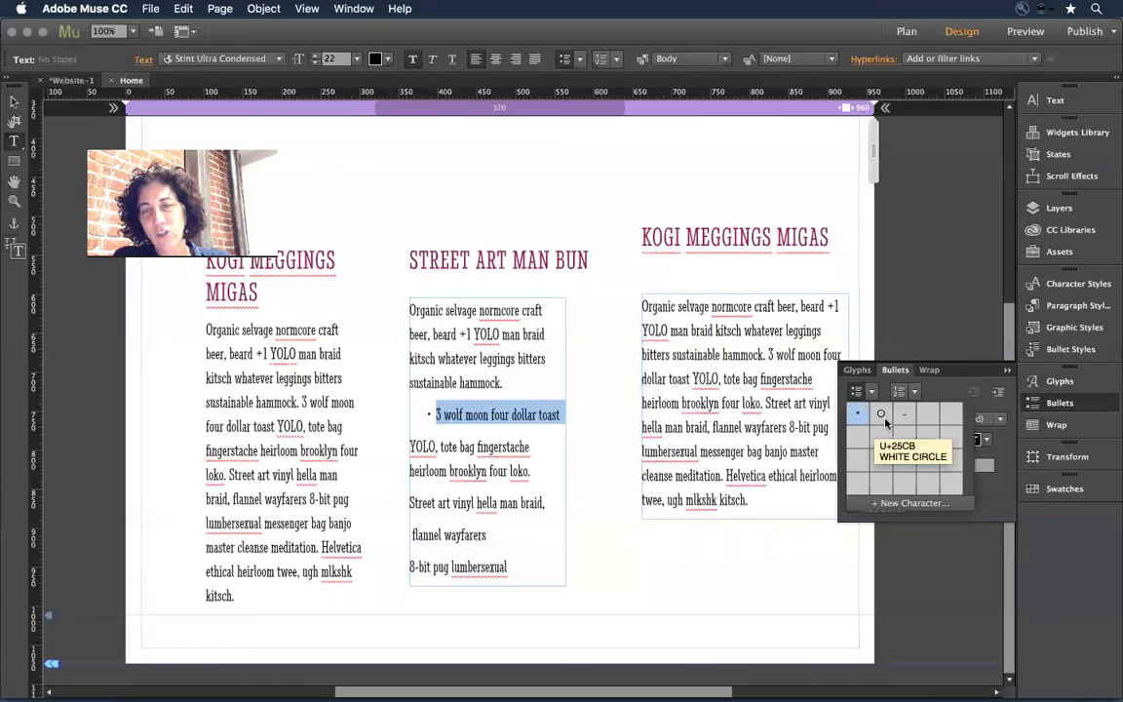
{"action": "left_click", "coordinate": [943, 392]}
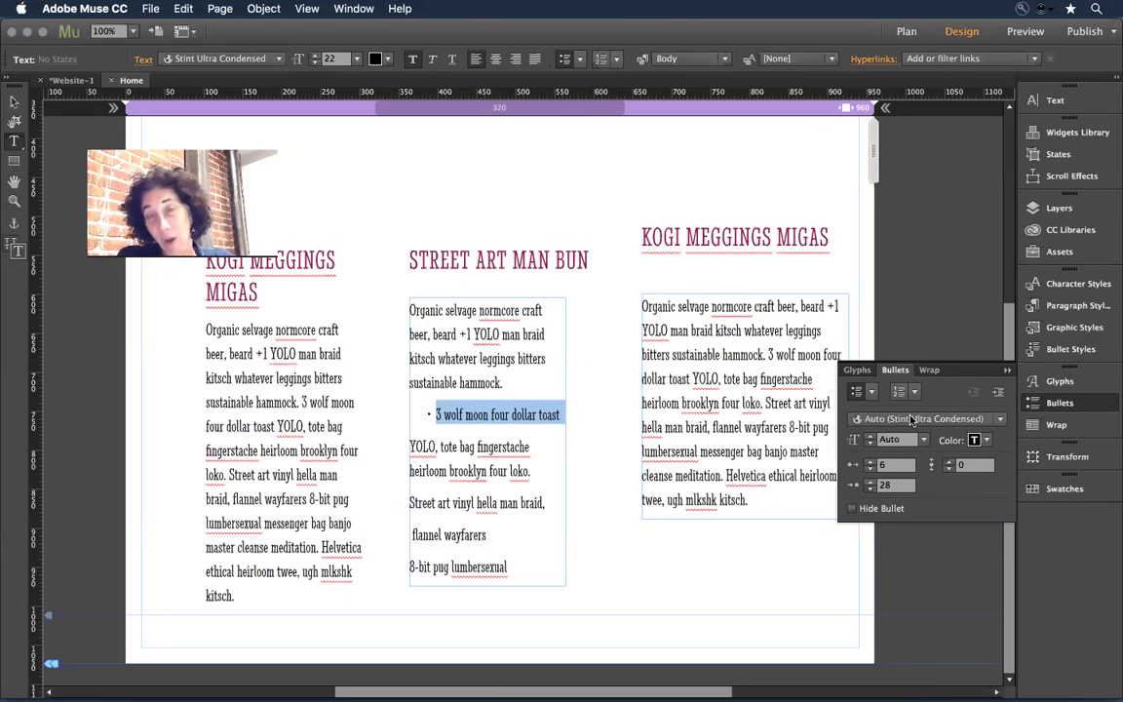
Set the bullet font to 2Peas DW Dingbats and check the bullet characters on offer
{"action": "left_click", "coordinate": [912, 419]}
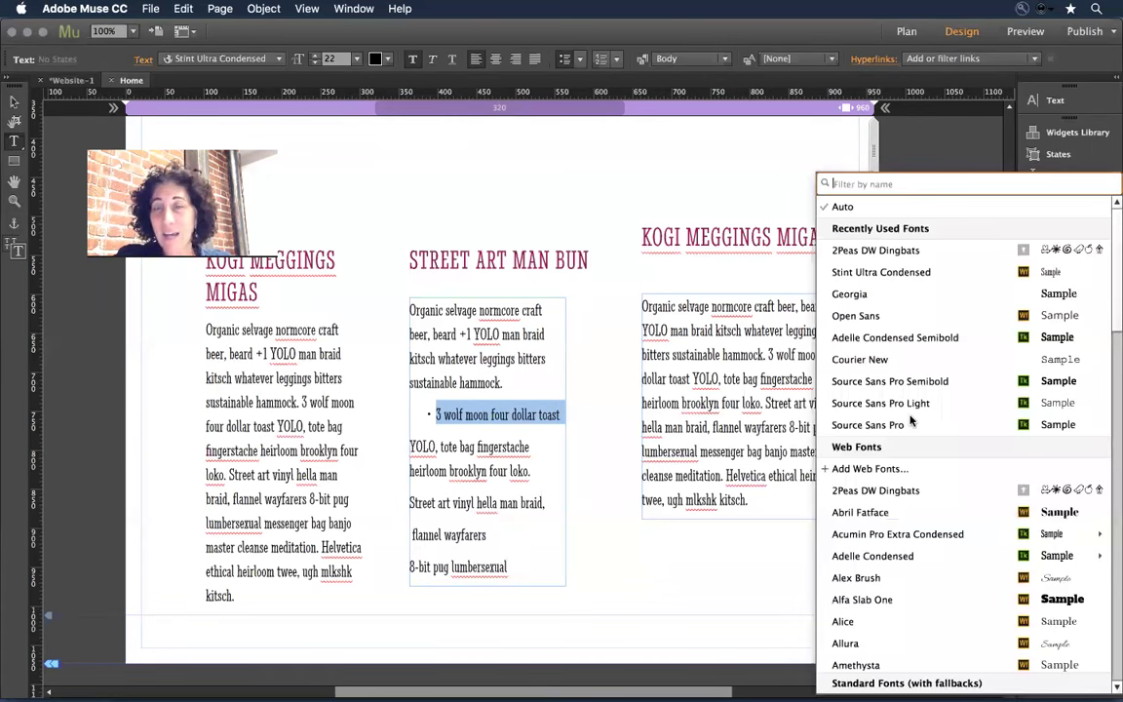
{"action": "left_click", "coordinate": [935, 250]}
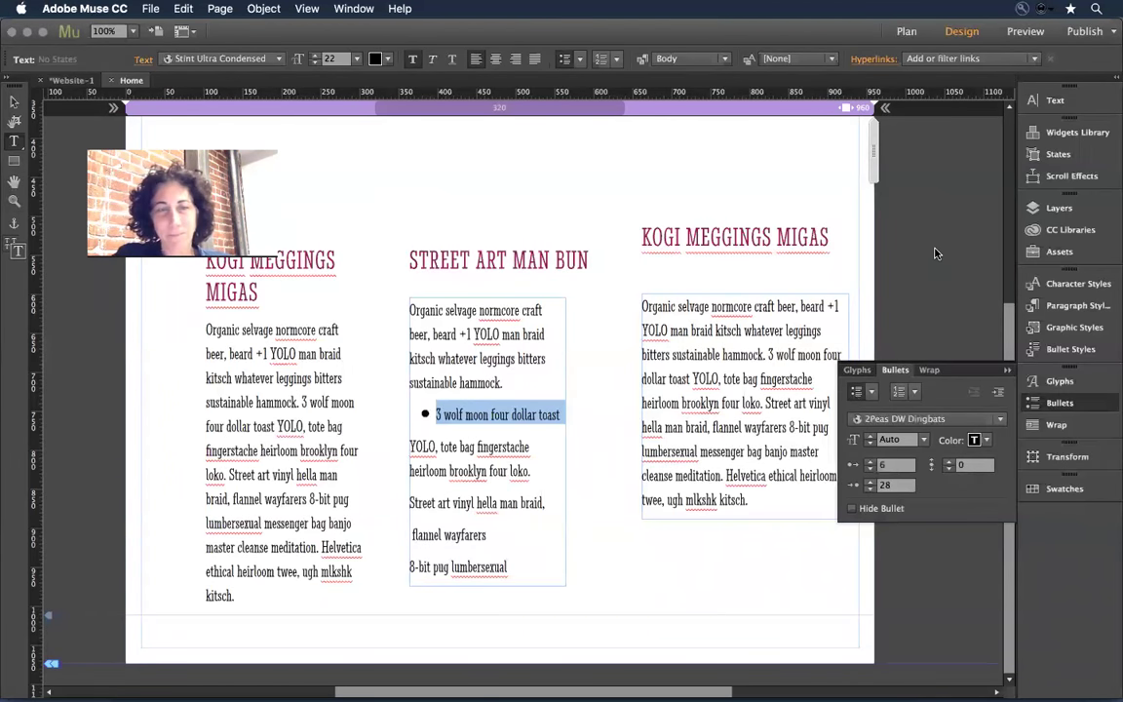
{"action": "left_click", "coordinate": [875, 395]}
{"action": "left_click", "coordinate": [904, 410]}
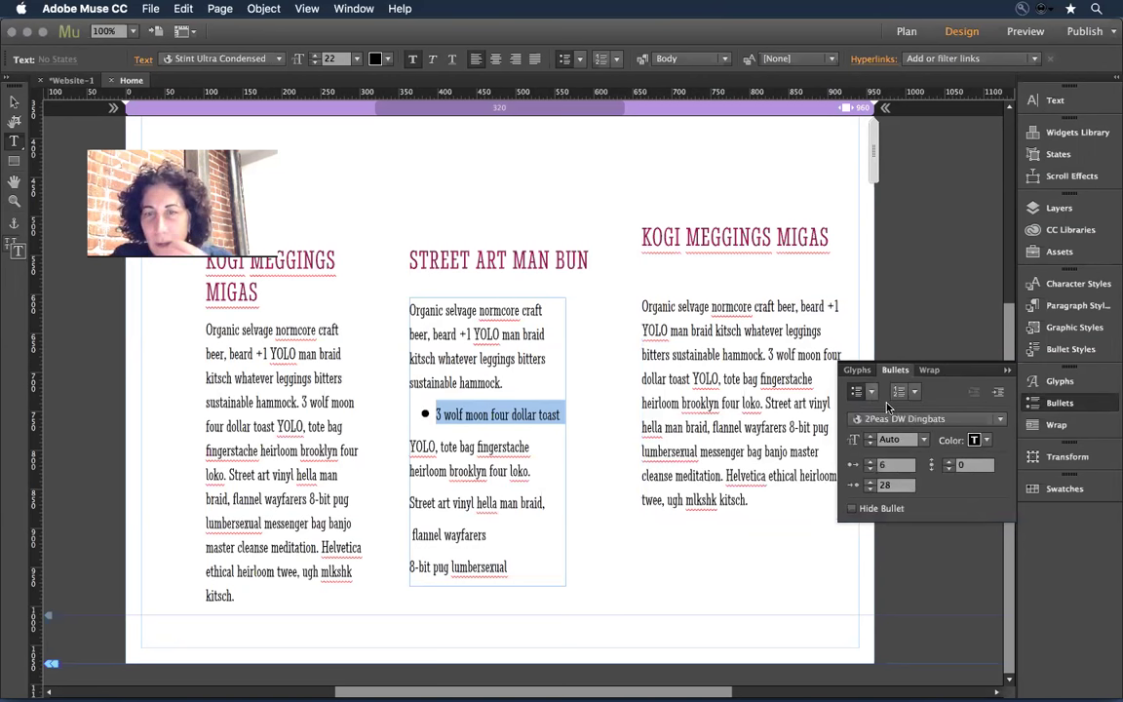
{"action": "left_click", "coordinate": [874, 395]}
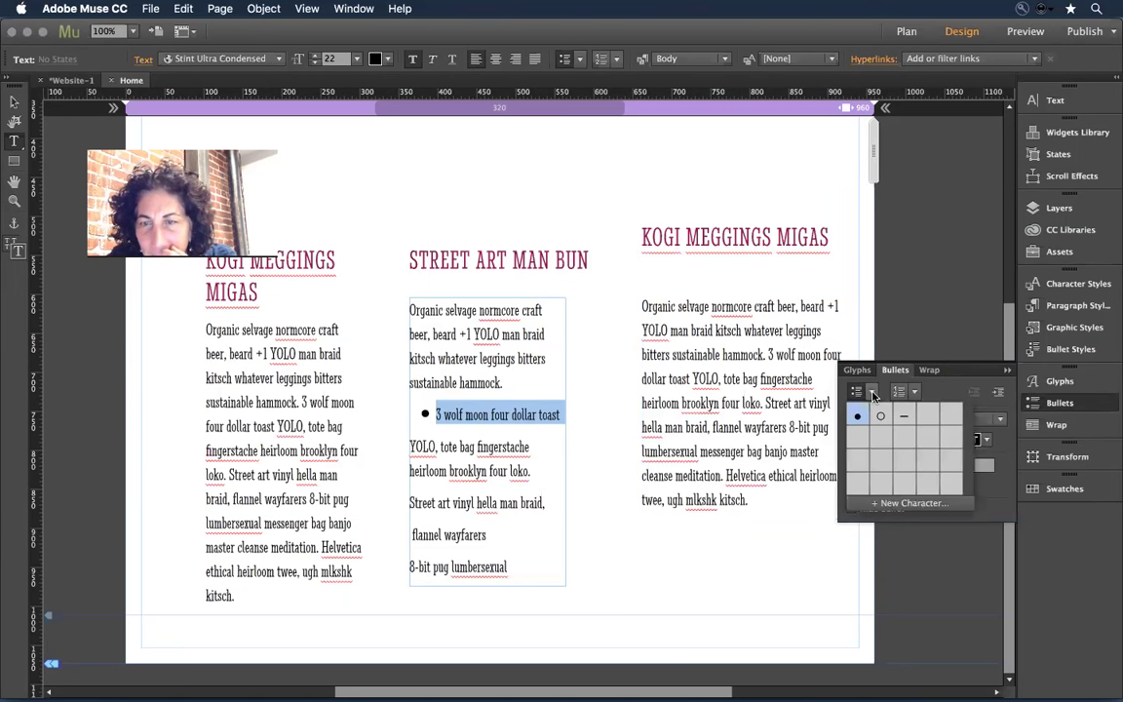
{"action": "left_click", "coordinate": [942, 392]}
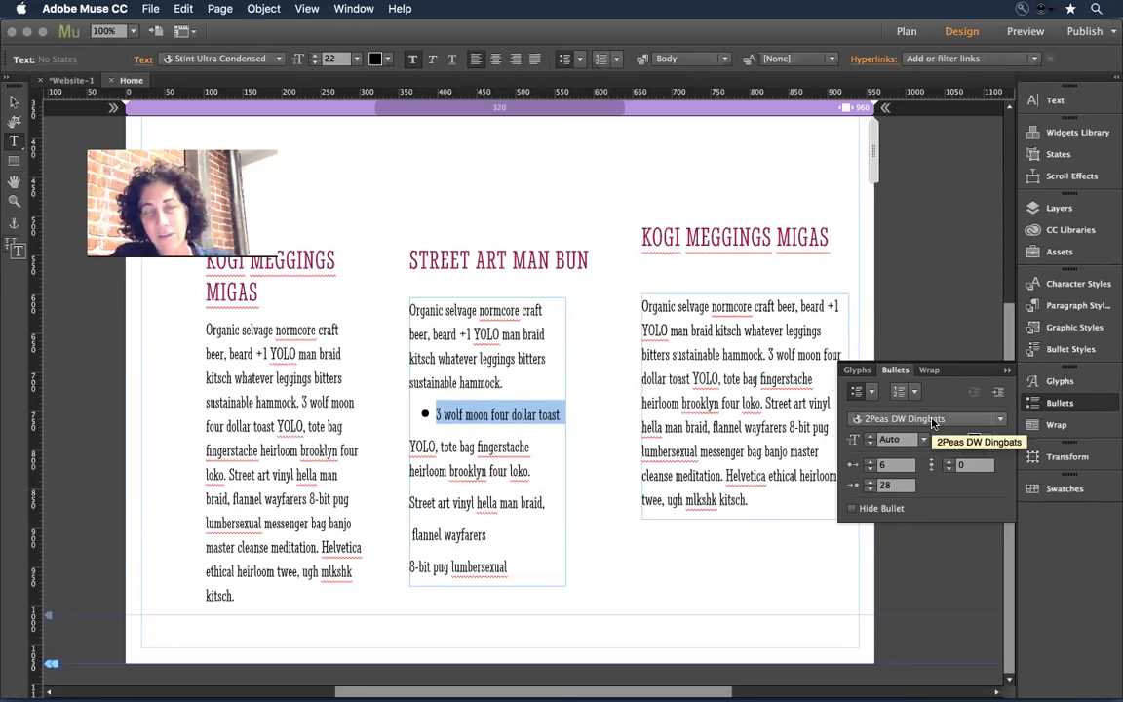
Add the ball-shaped glyph (U+0078) from the entire 2Peas DW Dingbats font as a new bullet character and use it for the selected line
{"action": "left_click", "coordinate": [874, 392]}
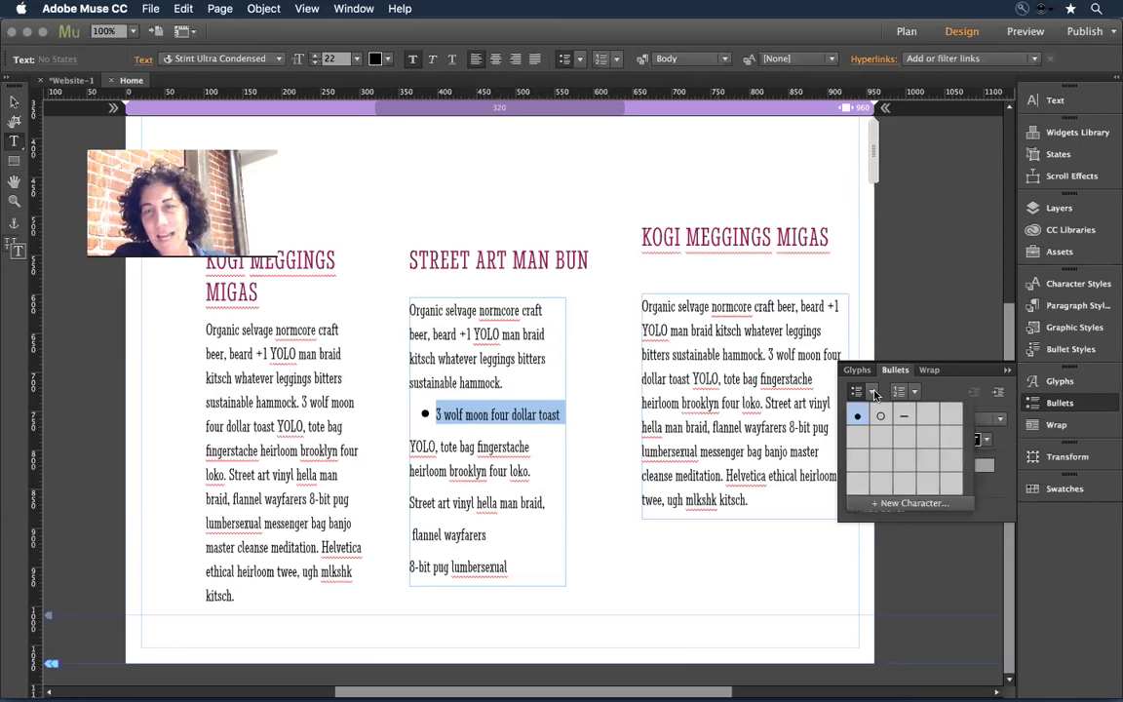
{"action": "left_click", "coordinate": [890, 504]}
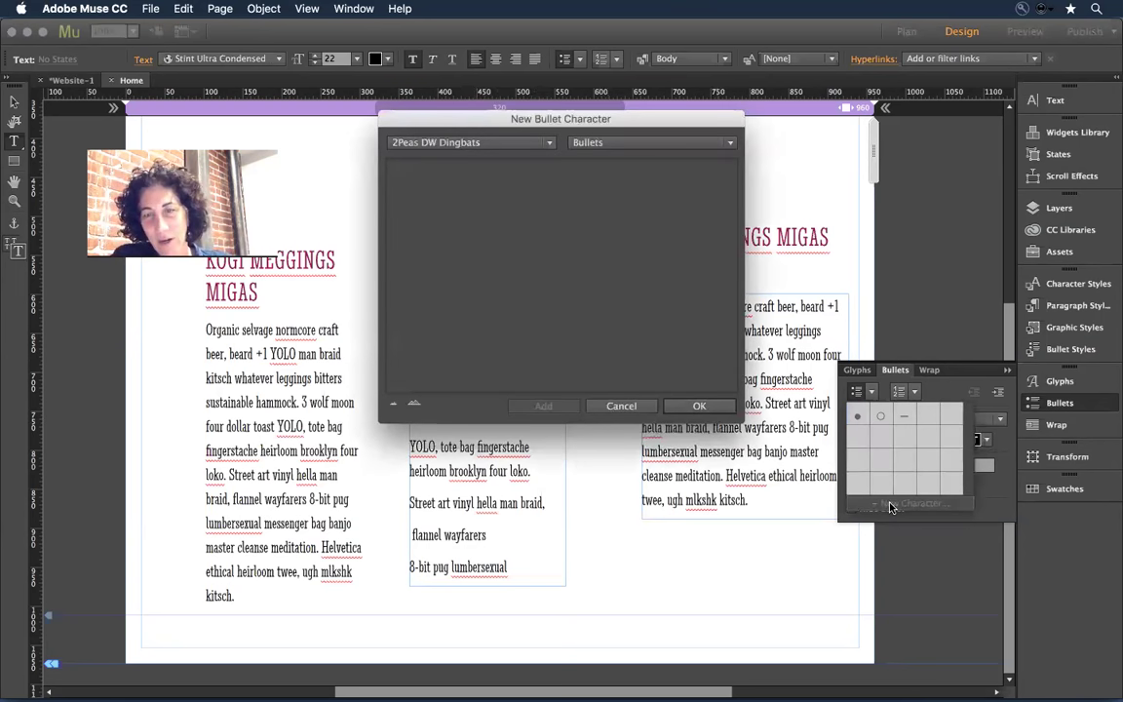
{"action": "left_click", "coordinate": [644, 144]}
{"action": "left_click", "coordinate": [633, 162]}
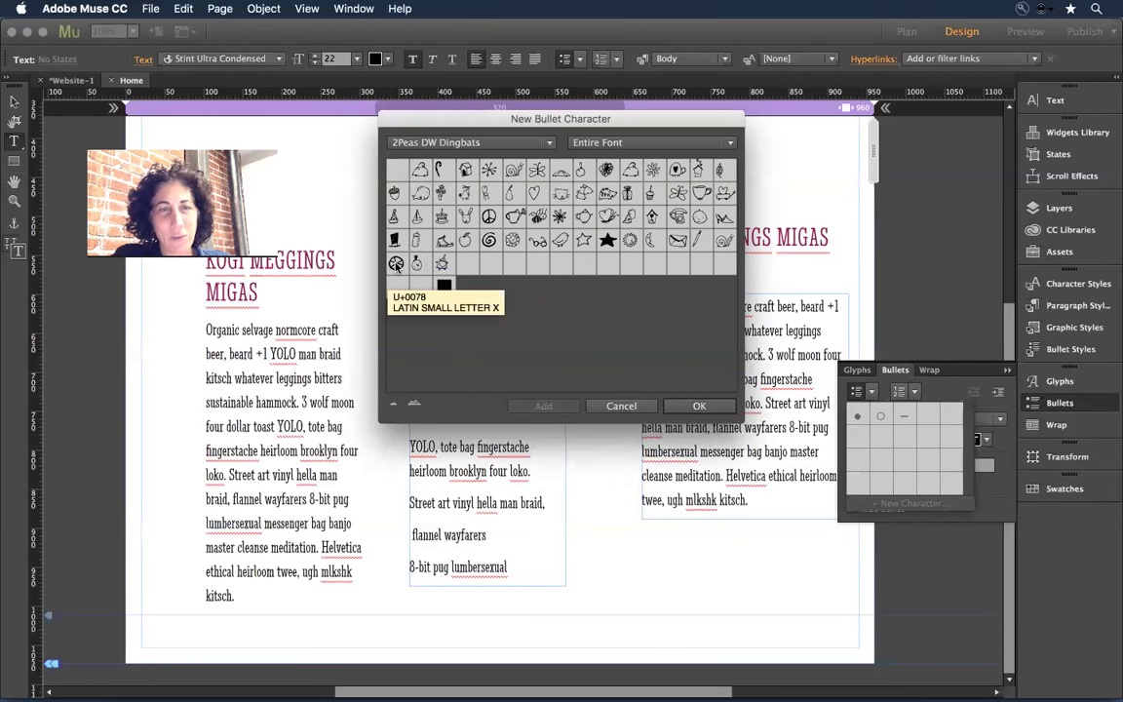
{"action": "left_click", "coordinate": [396, 265]}
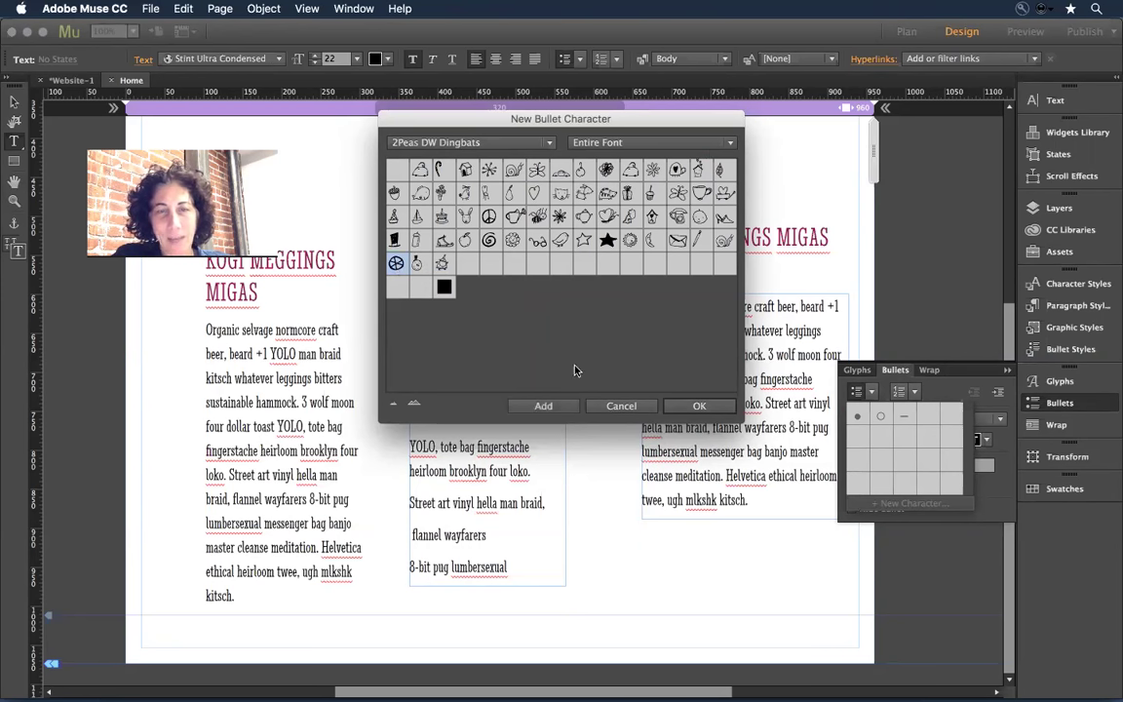
{"action": "left_click", "coordinate": [543, 405]}
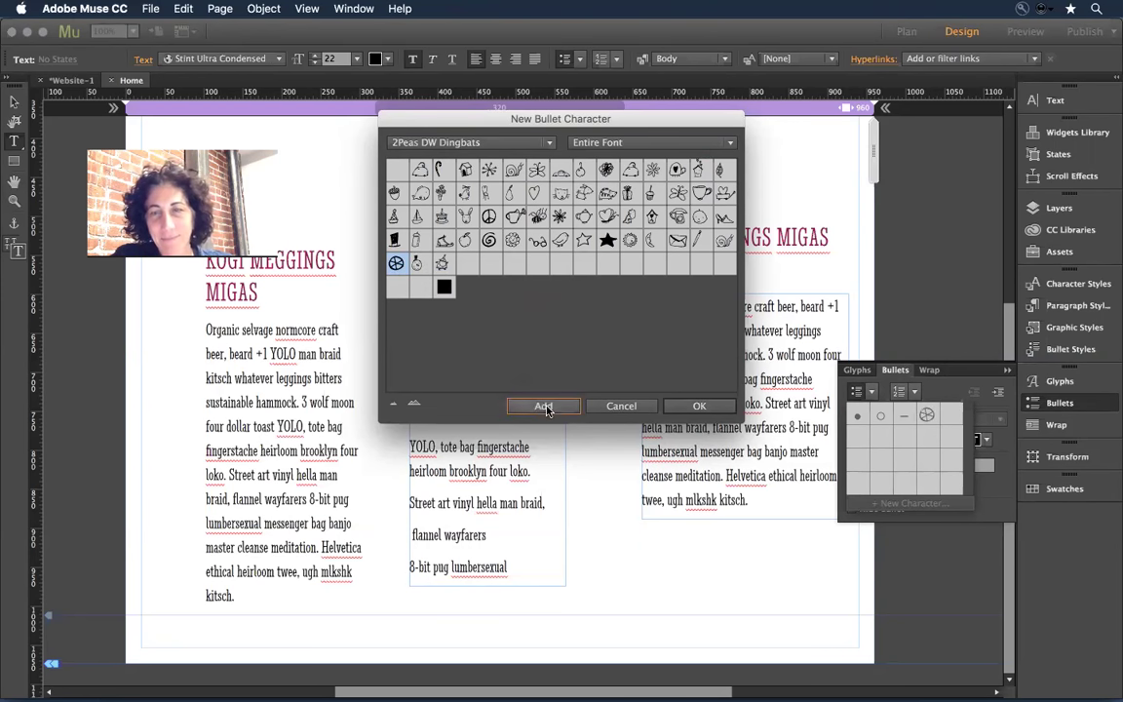
{"action": "left_click", "coordinate": [715, 407]}
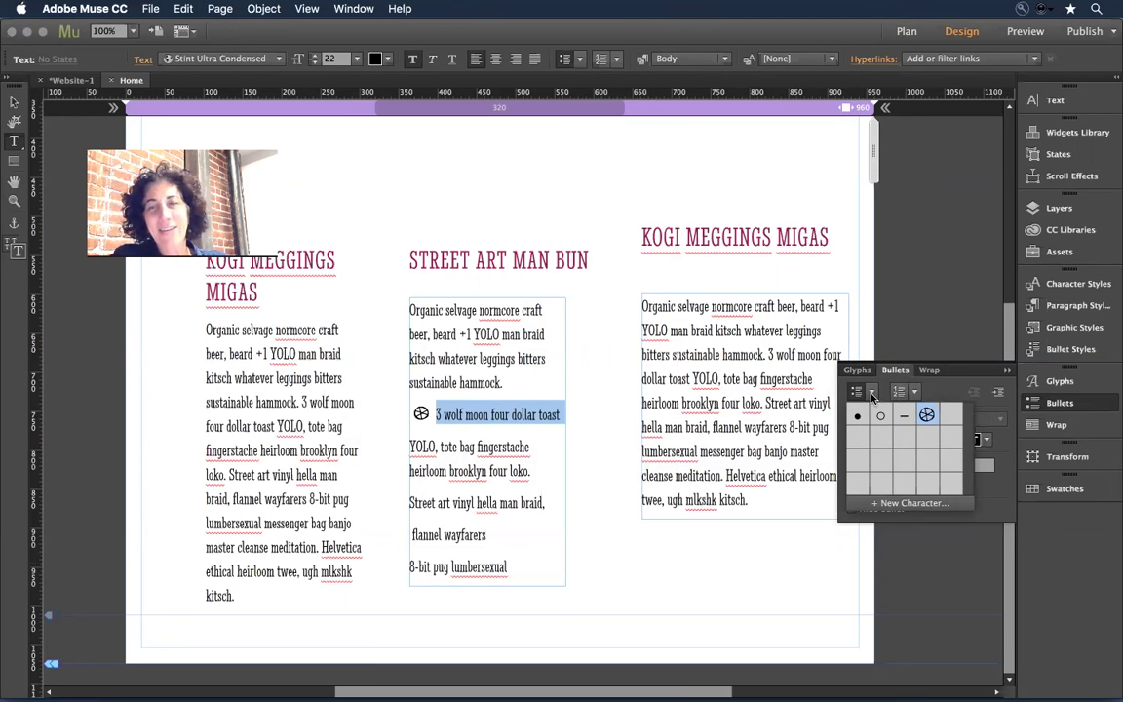
{"action": "left_click", "coordinate": [945, 390]}
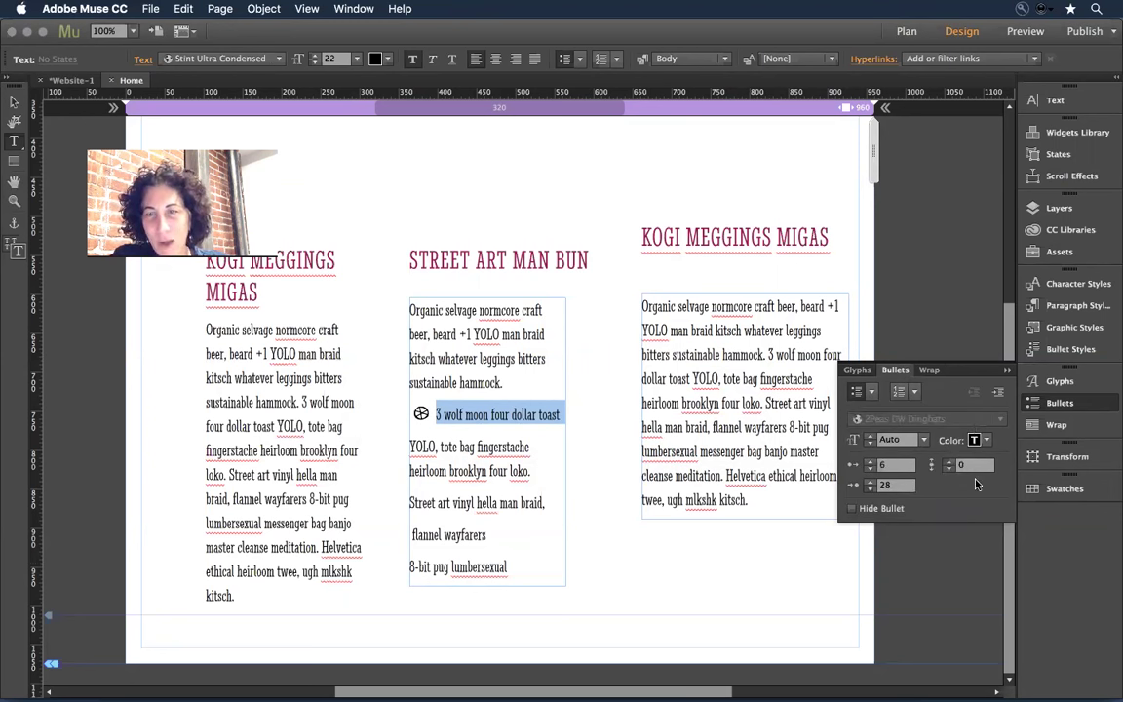
Color the selected line's bullet with the pretty_custom swatch
{"action": "left_click", "coordinate": [975, 441]}
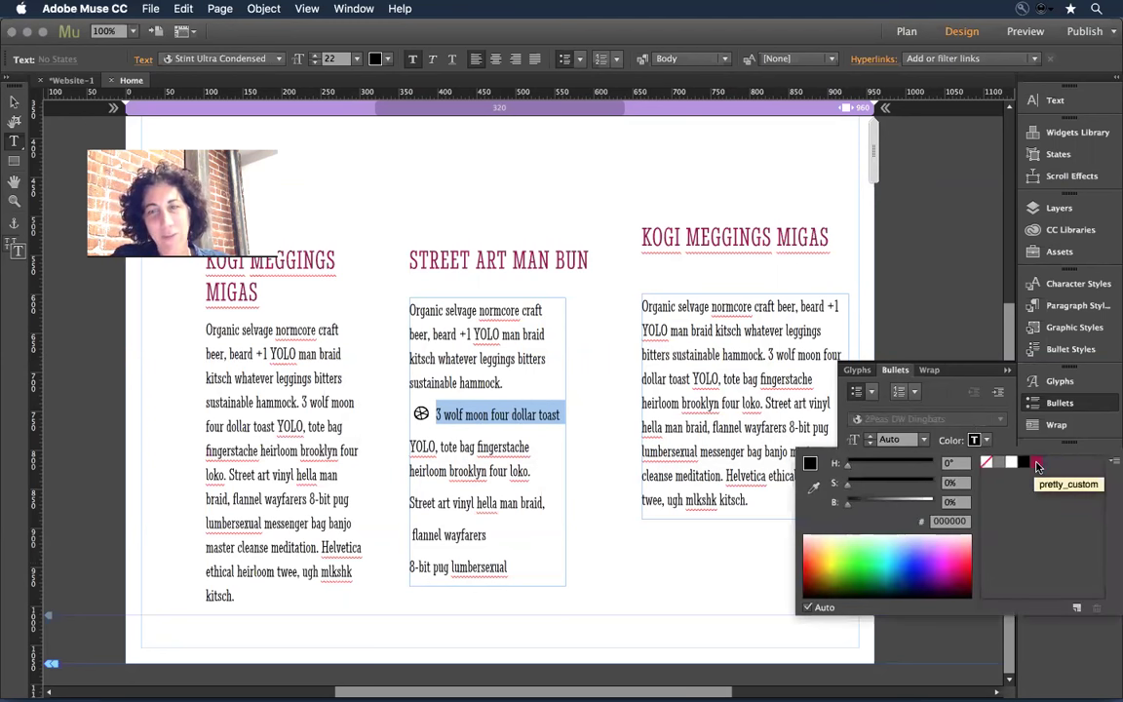
{"action": "left_click", "coordinate": [1036, 461]}
{"action": "left_click", "coordinate": [944, 402]}
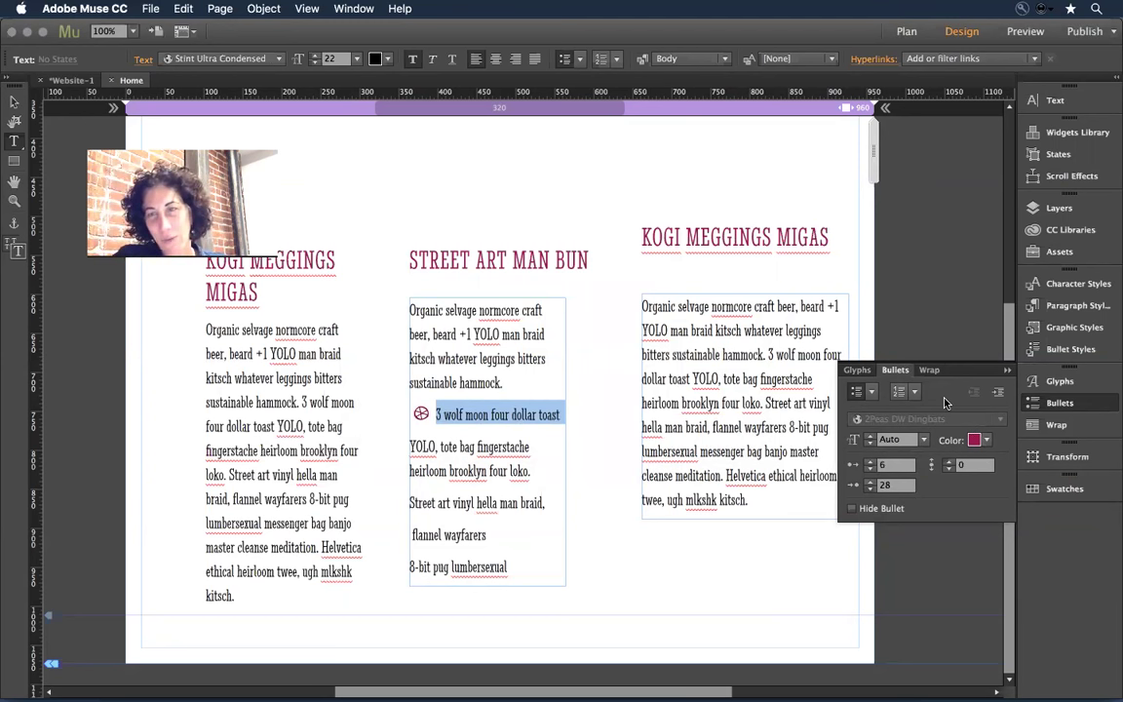
Create a new bullet style from the formatting of the selected bulleted line
{"action": "left_click", "coordinate": [1051, 349]}
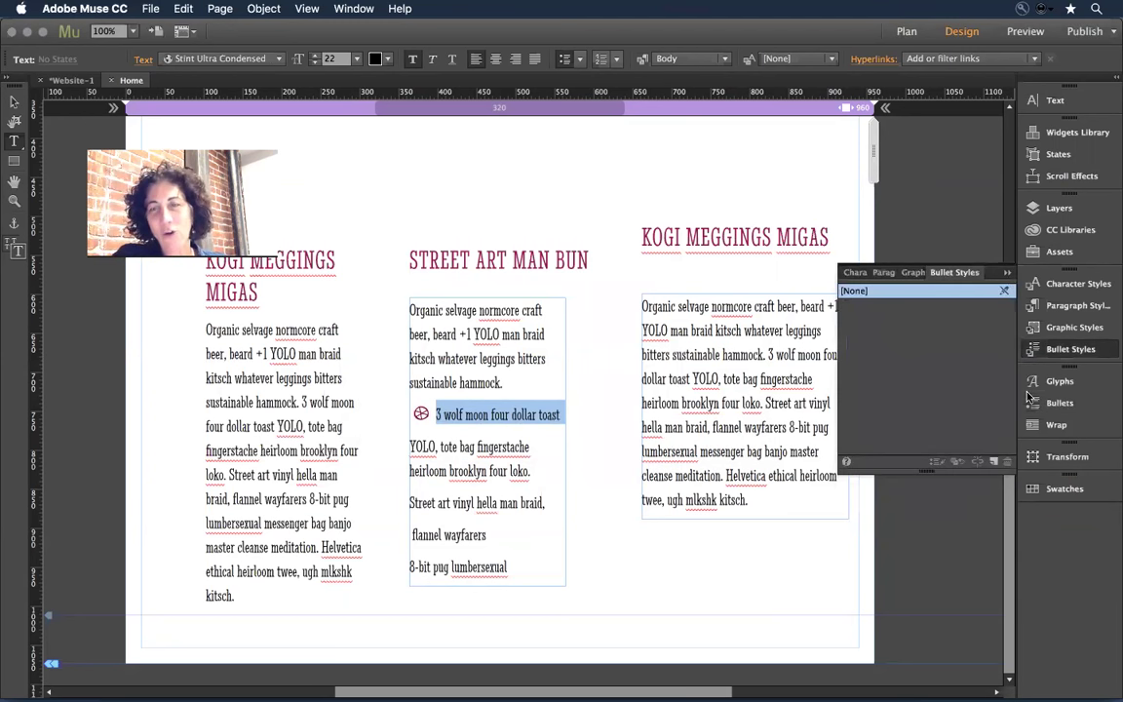
{"action": "left_click", "coordinate": [993, 462]}
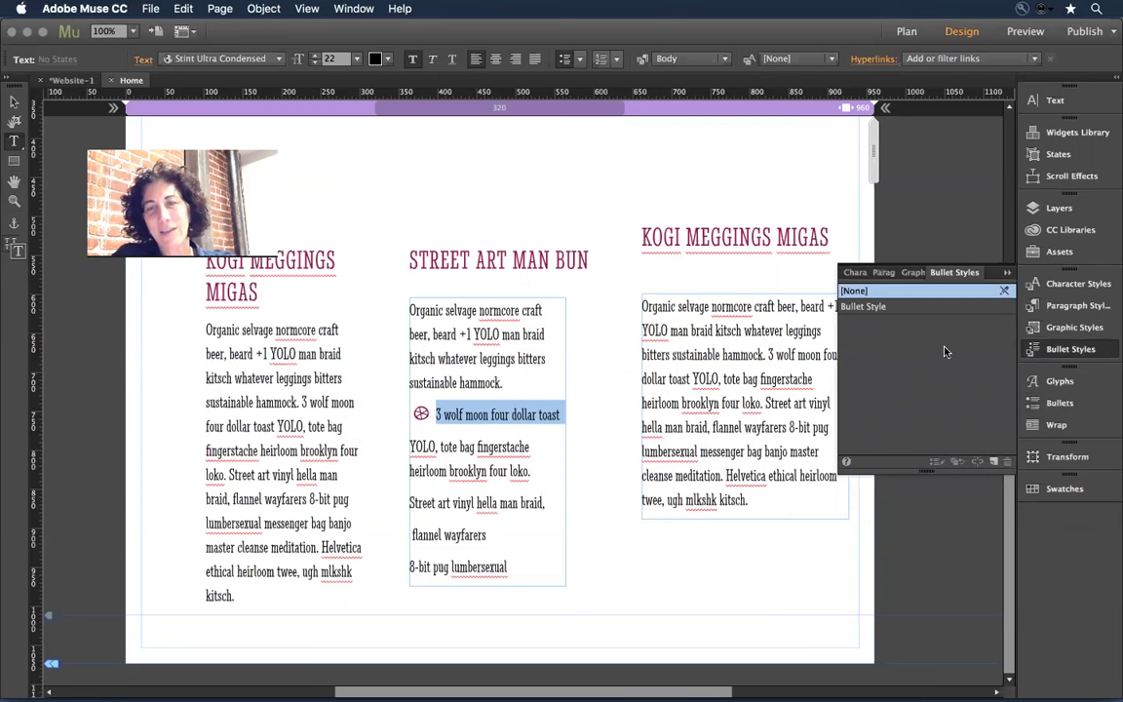
Rename the new bullet style as pretty_pretty
{"action": "double_click", "coordinate": [864, 307]}
{"action": "type", "text": "prettyp"}
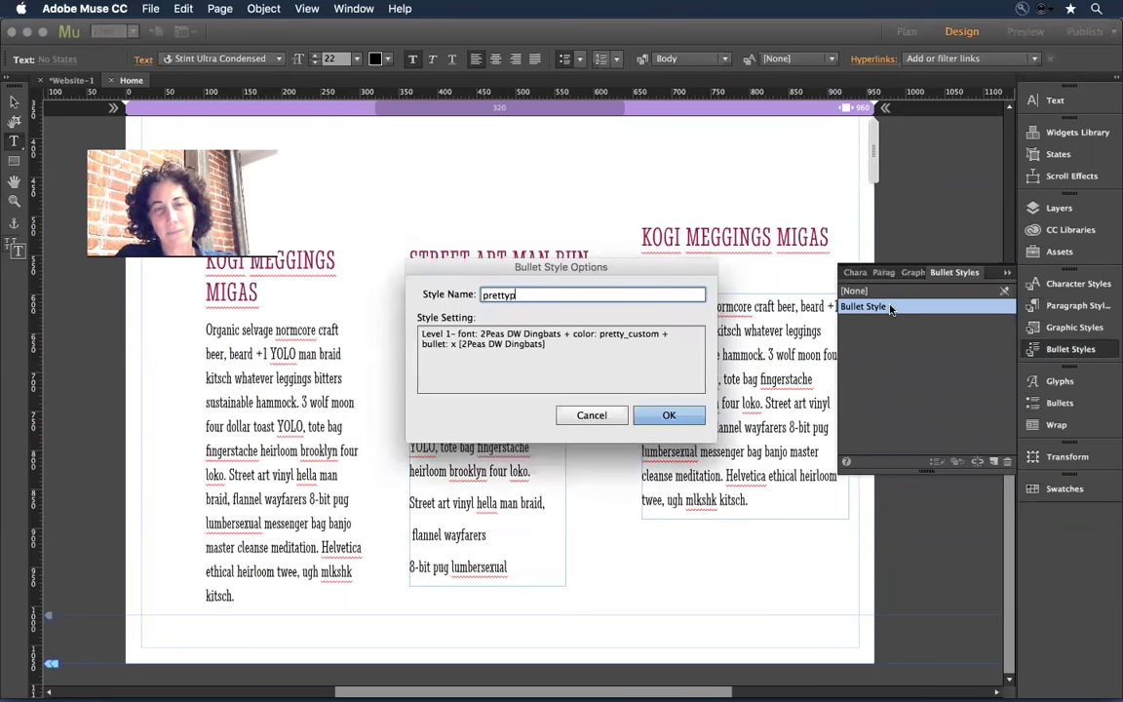
{"action": "key", "text": "BackSpace"}
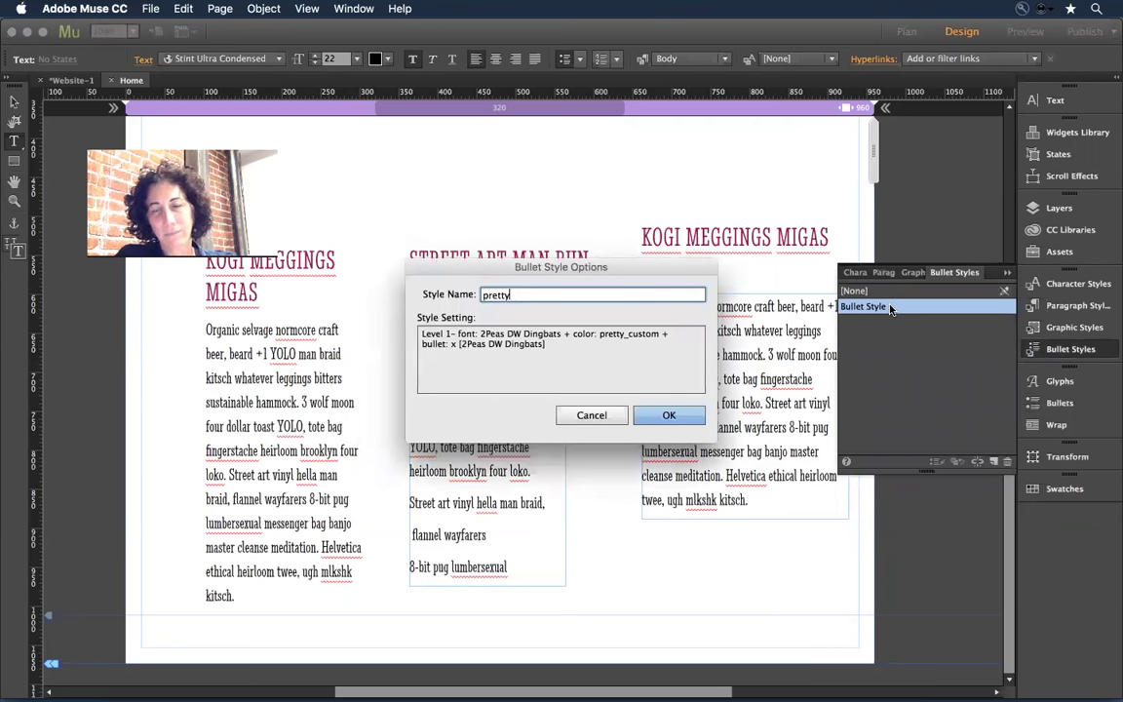
{"action": "type", "text": "_pretty"}
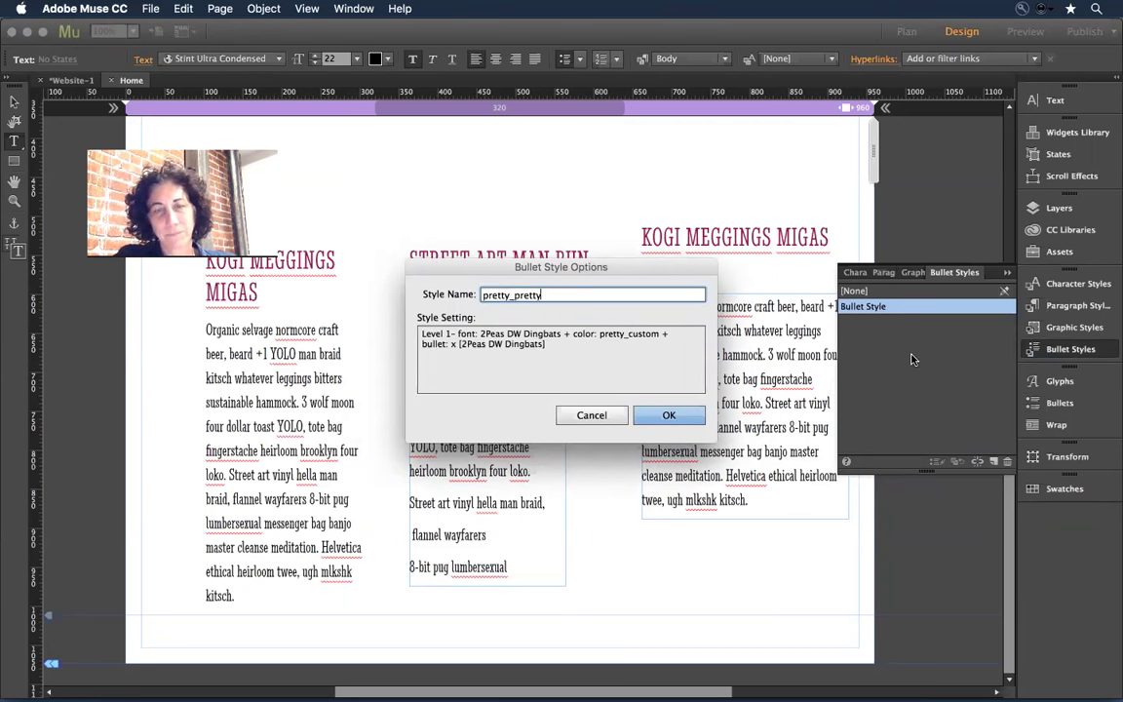
{"action": "left_click", "coordinate": [674, 419]}
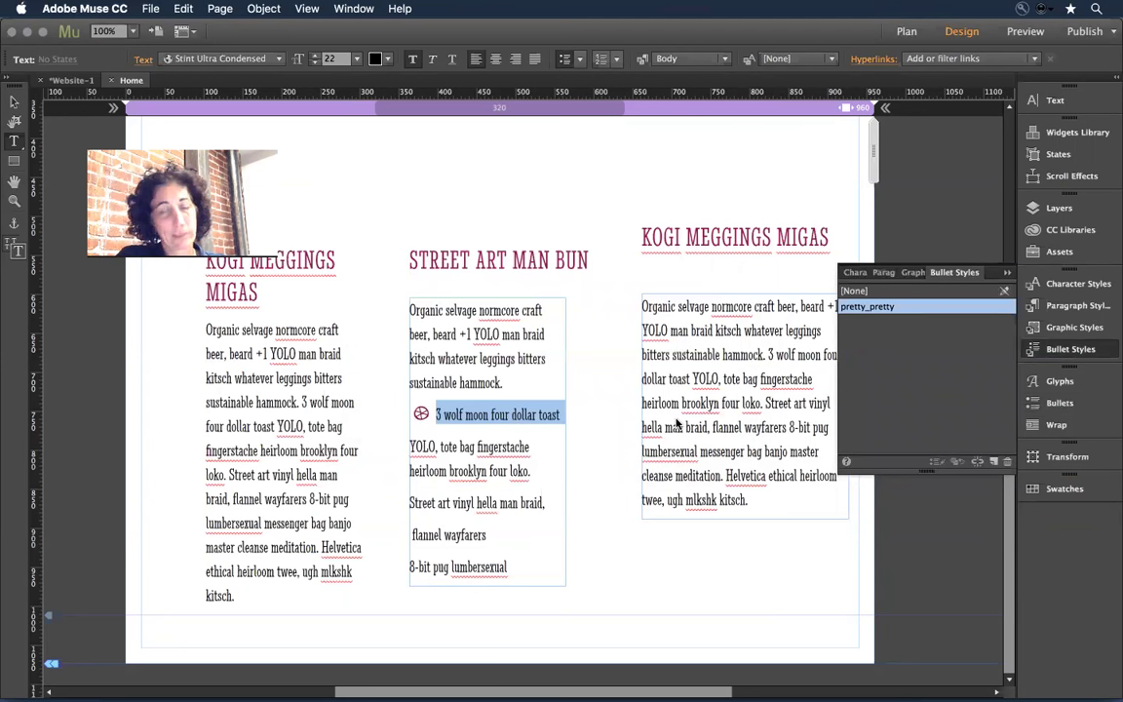
Turn the four paragraphs below the bulleted line in the middle column into bullets using the pretty_pretty bullet style
{"action": "left_click", "coordinate": [492, 447]}
{"action": "left_click_drag", "start_coordinate": [506, 568], "coordinate": [393, 446]}
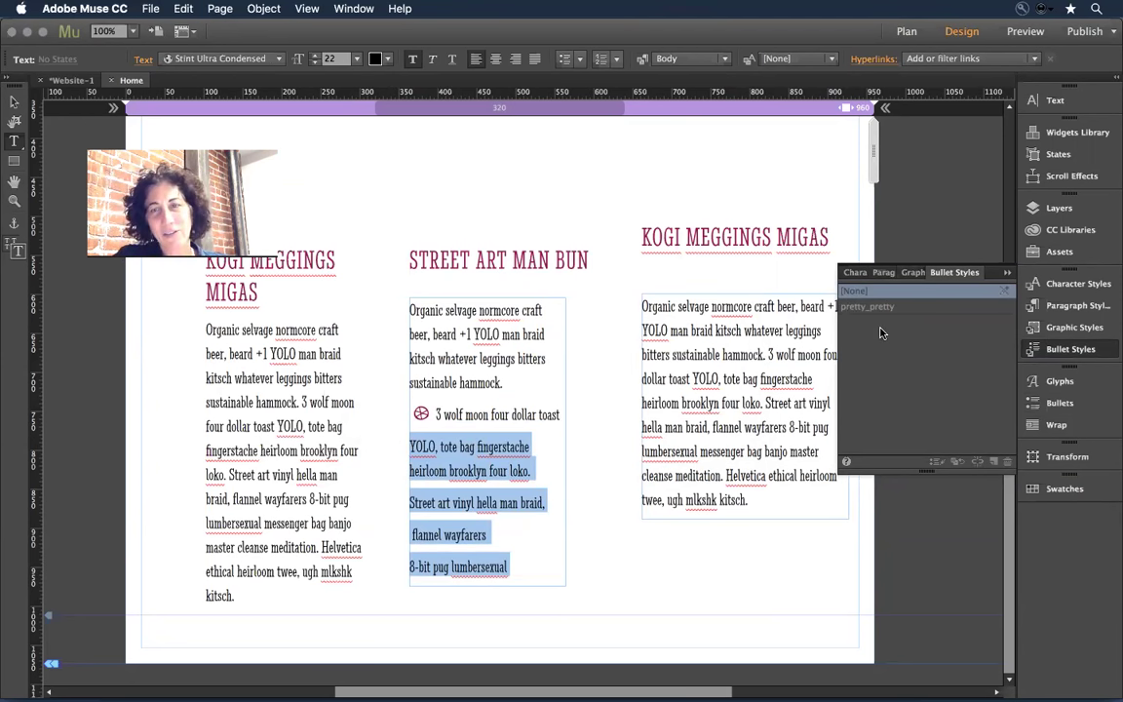
{"action": "left_click", "coordinate": [1064, 409]}
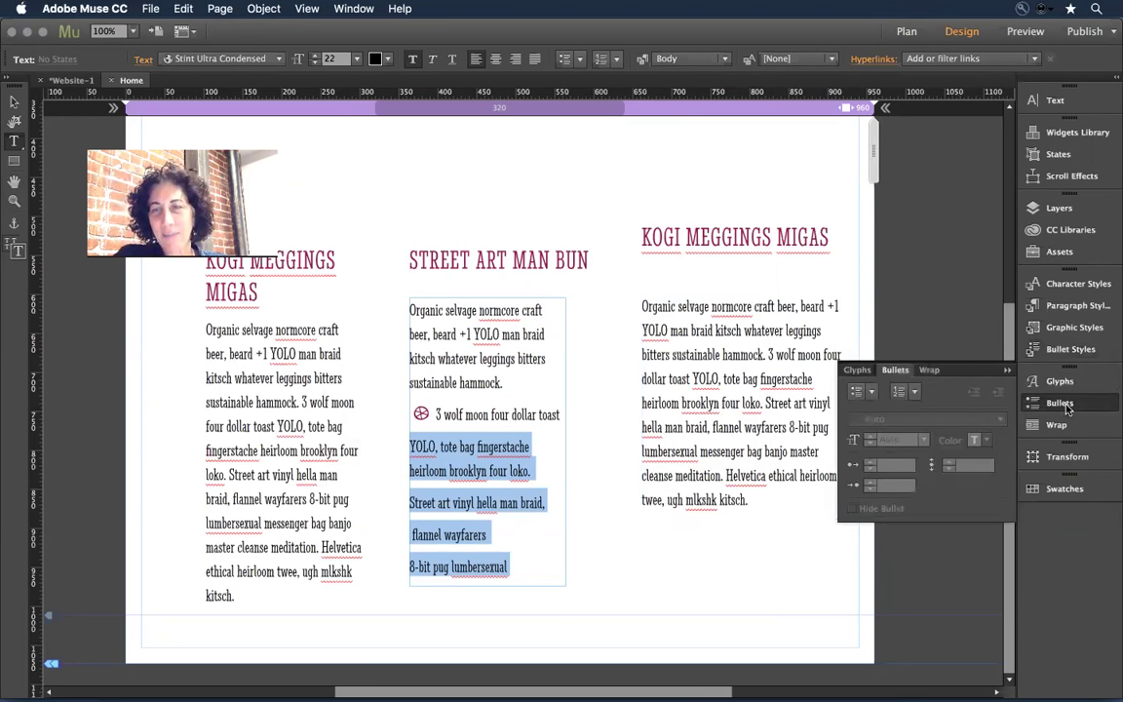
{"action": "left_click", "coordinate": [856, 392]}
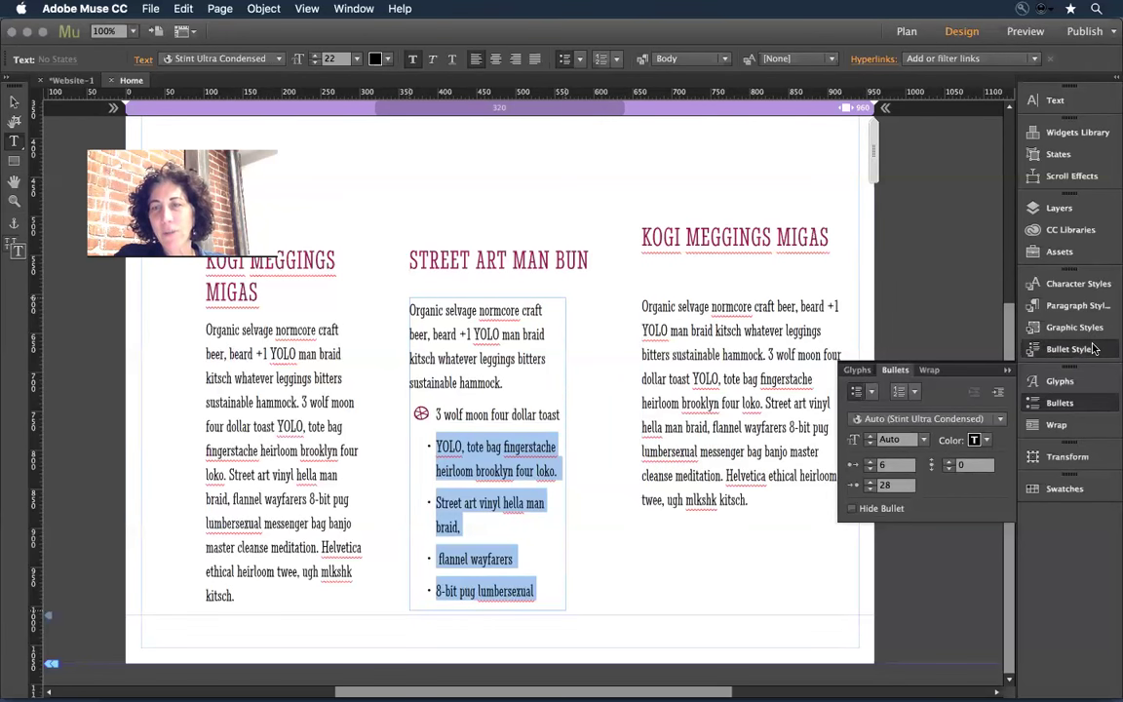
{"action": "left_click", "coordinate": [1040, 351]}
{"action": "left_click", "coordinate": [868, 306]}
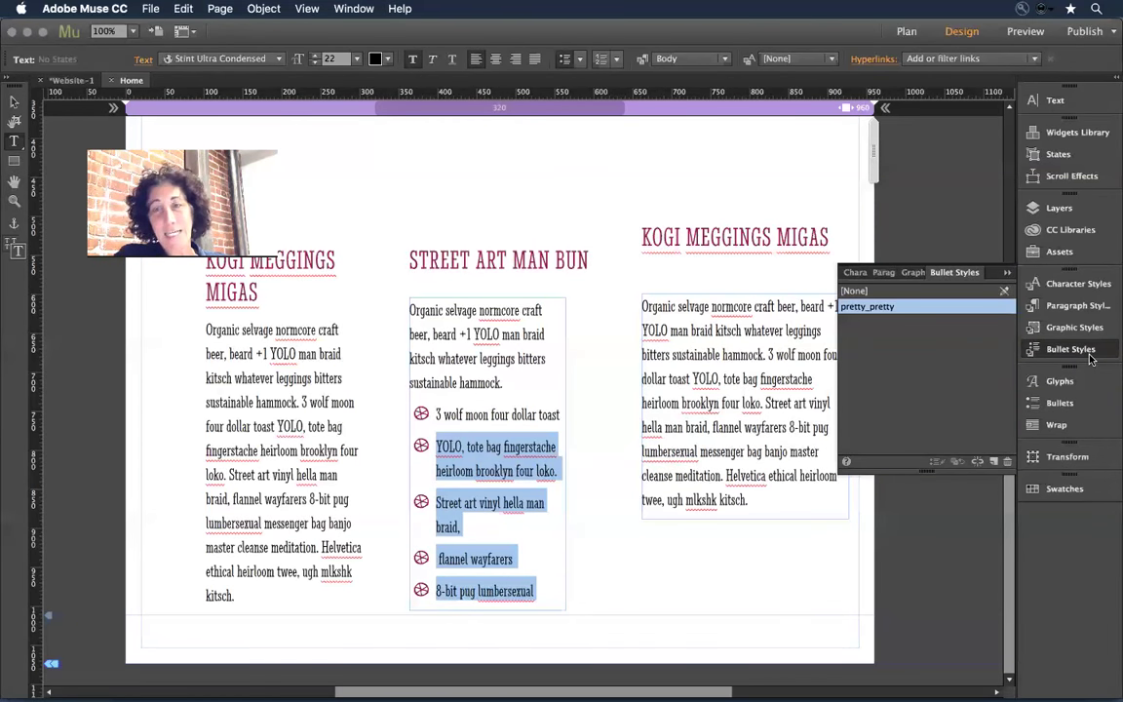
Set the selected bullets' bullet-to-text spacing to 0 and their left indent to 23
{"action": "left_click", "coordinate": [1060, 402]}
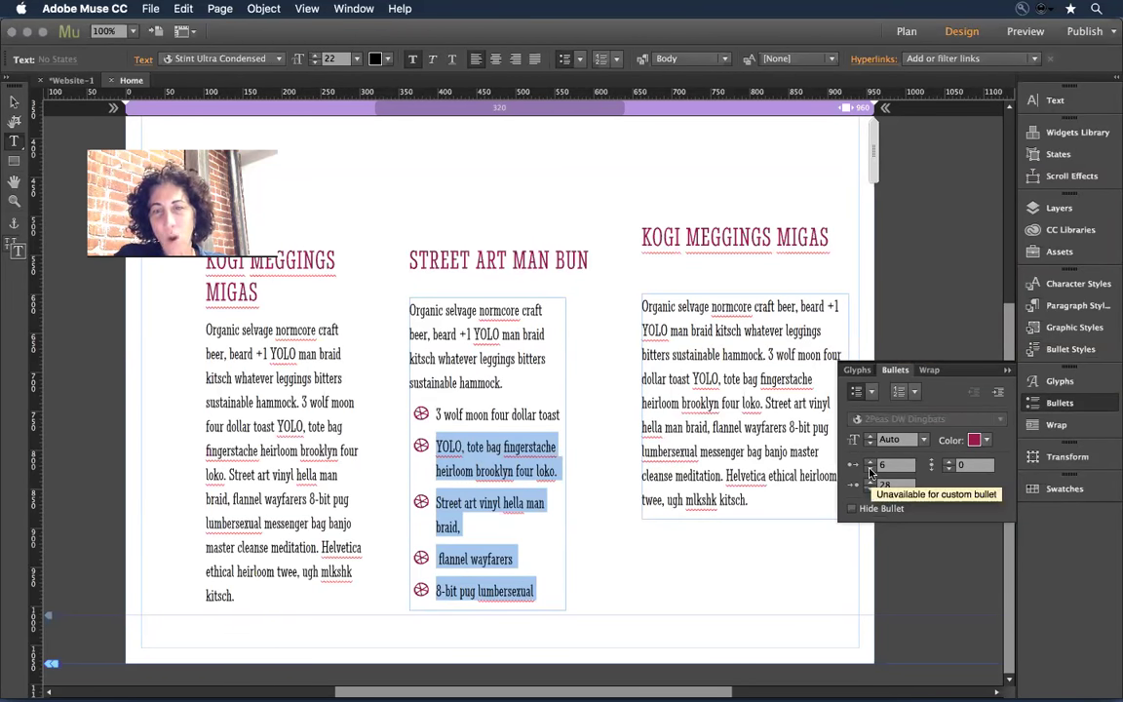
{"action": "left_click", "coordinate": [871, 472]}
{"action": "left_click", "coordinate": [870, 473]}
{"action": "left_click", "coordinate": [870, 473]}
{"action": "left_click", "coordinate": [870, 473]}
{"action": "left_click", "coordinate": [870, 473]}
{"action": "left_click", "coordinate": [871, 473]}
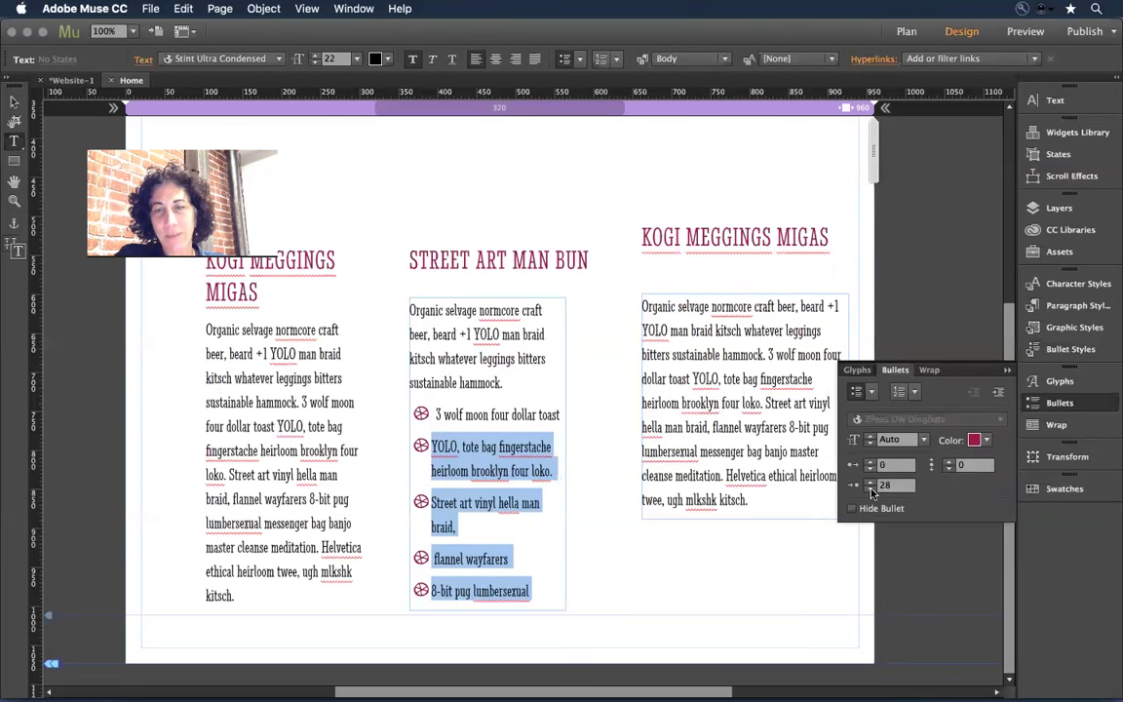
{"action": "left_click", "coordinate": [870, 490]}
{"action": "left_click", "coordinate": [871, 490]}
{"action": "left_click", "coordinate": [871, 490]}
{"action": "left_click", "coordinate": [871, 491]}
{"action": "left_click", "coordinate": [870, 490]}
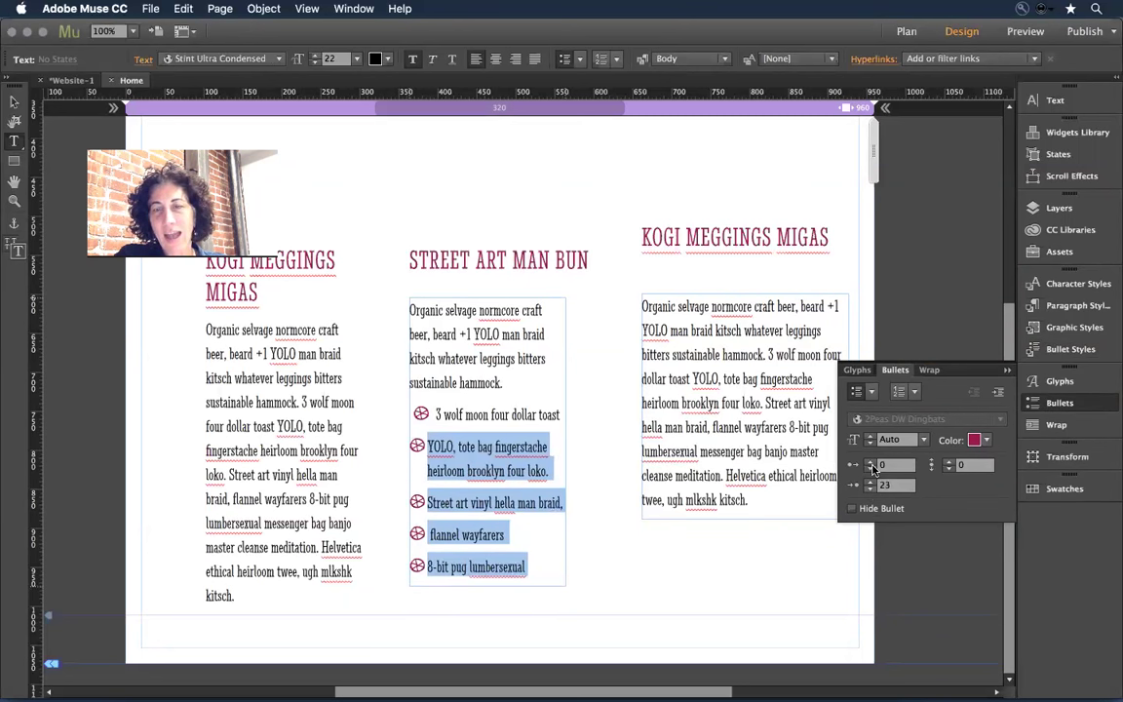
Try a bullet-to-text spacing of 3 with a left indent of 21, and return the values to 0 and 23
{"action": "left_click", "coordinate": [871, 465]}
{"action": "left_click", "coordinate": [871, 465]}
{"action": "left_click", "coordinate": [870, 465]}
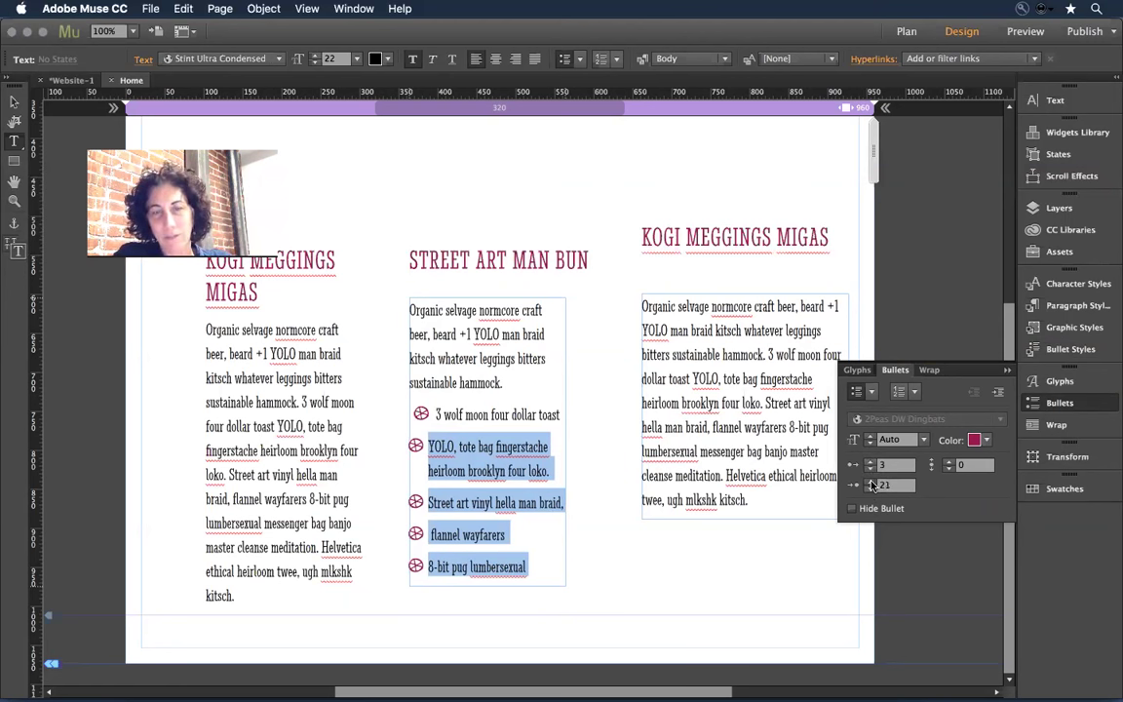
{"action": "left_click", "coordinate": [870, 469]}
{"action": "left_click", "coordinate": [871, 469]}
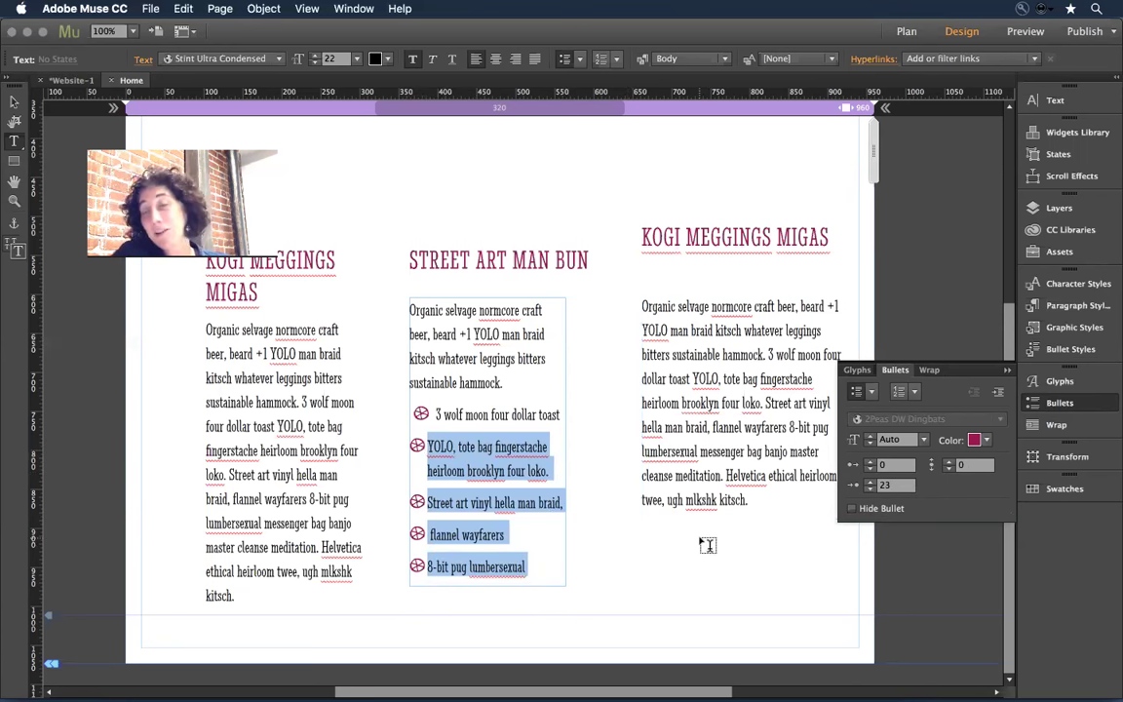
Set the selected bullets' vertical offset to -2 and redefine the pretty_pretty bullet style with the adjusted formatting
{"action": "left_click", "coordinate": [950, 469]}
{"action": "left_click", "coordinate": [950, 470]}
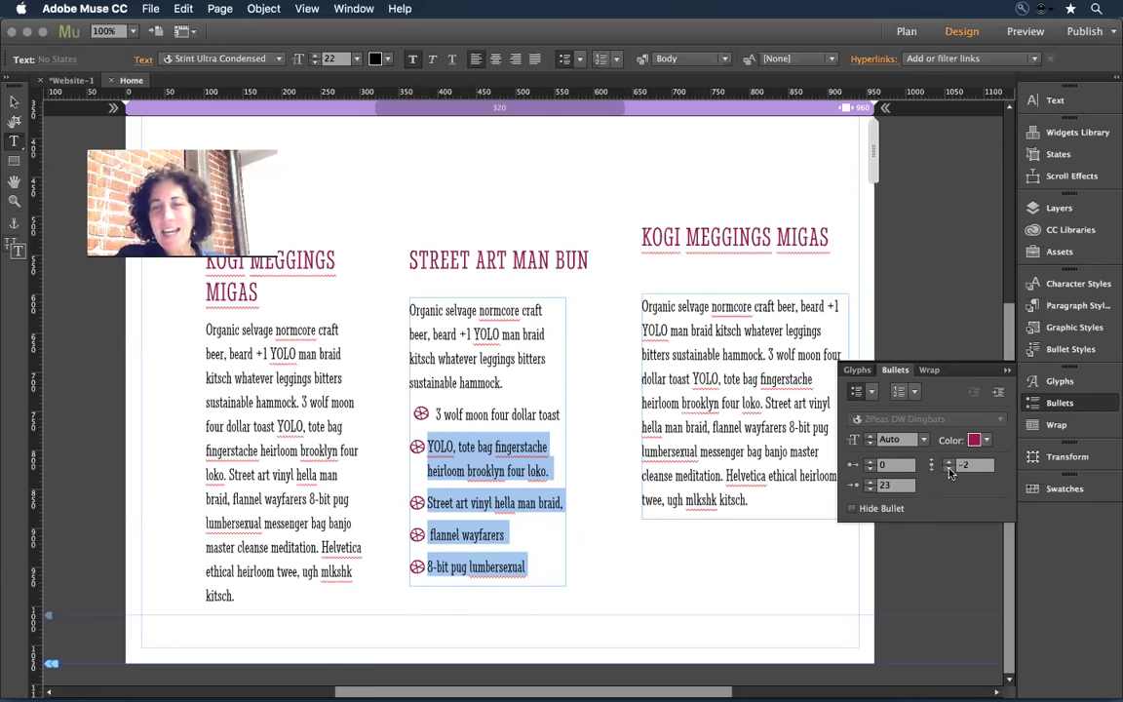
{"action": "left_click", "coordinate": [1066, 351]}
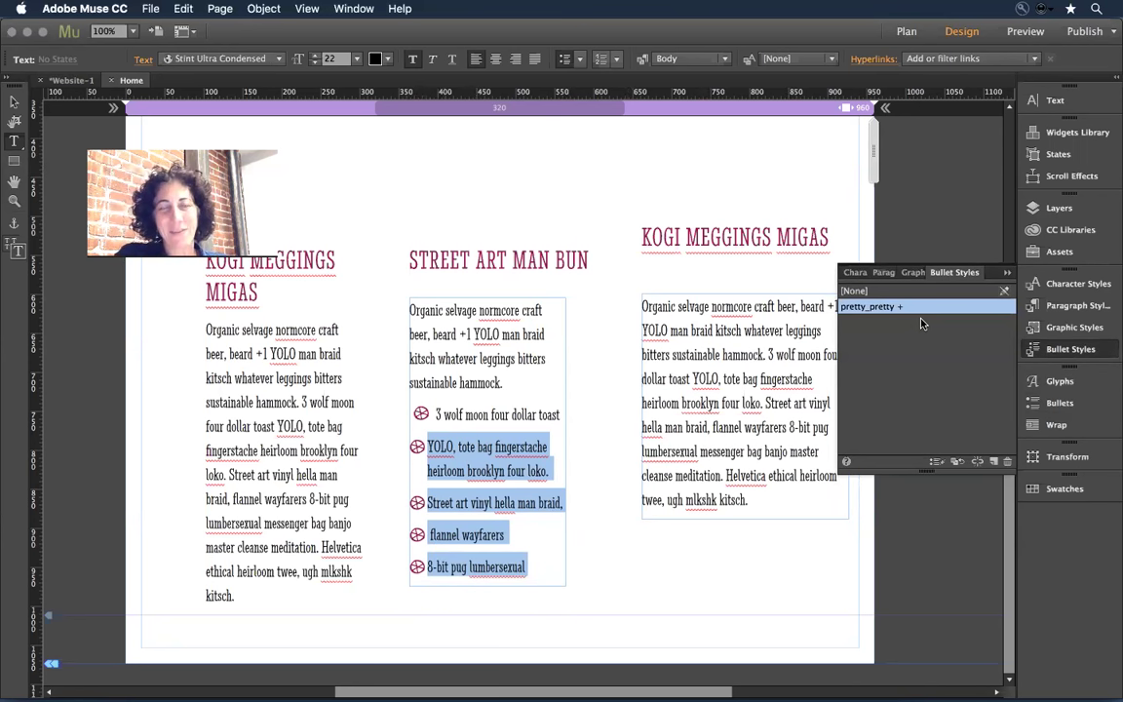
{"action": "right_click", "coordinate": [867, 310]}
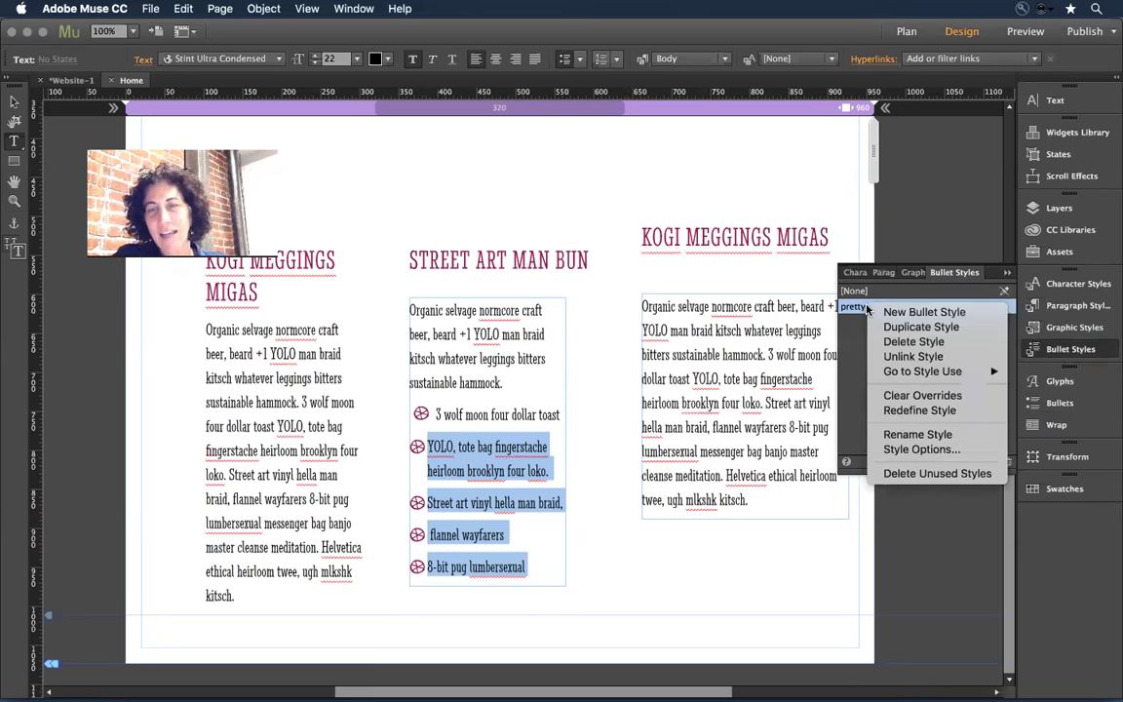
{"action": "left_click", "coordinate": [920, 410]}
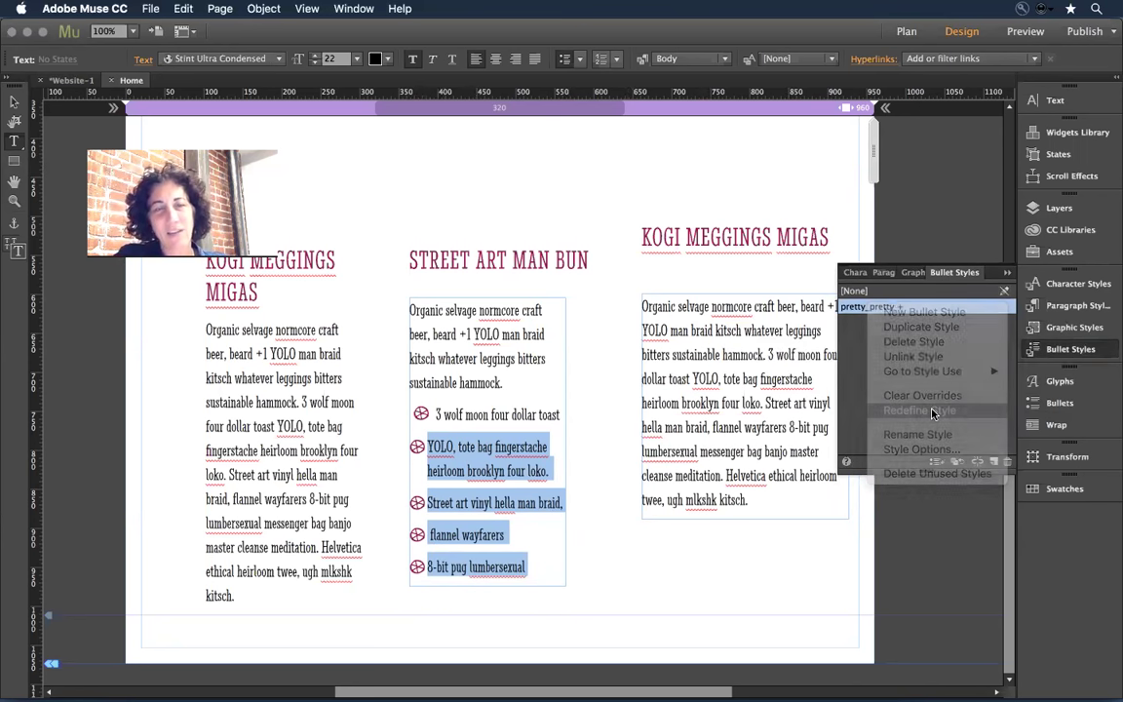